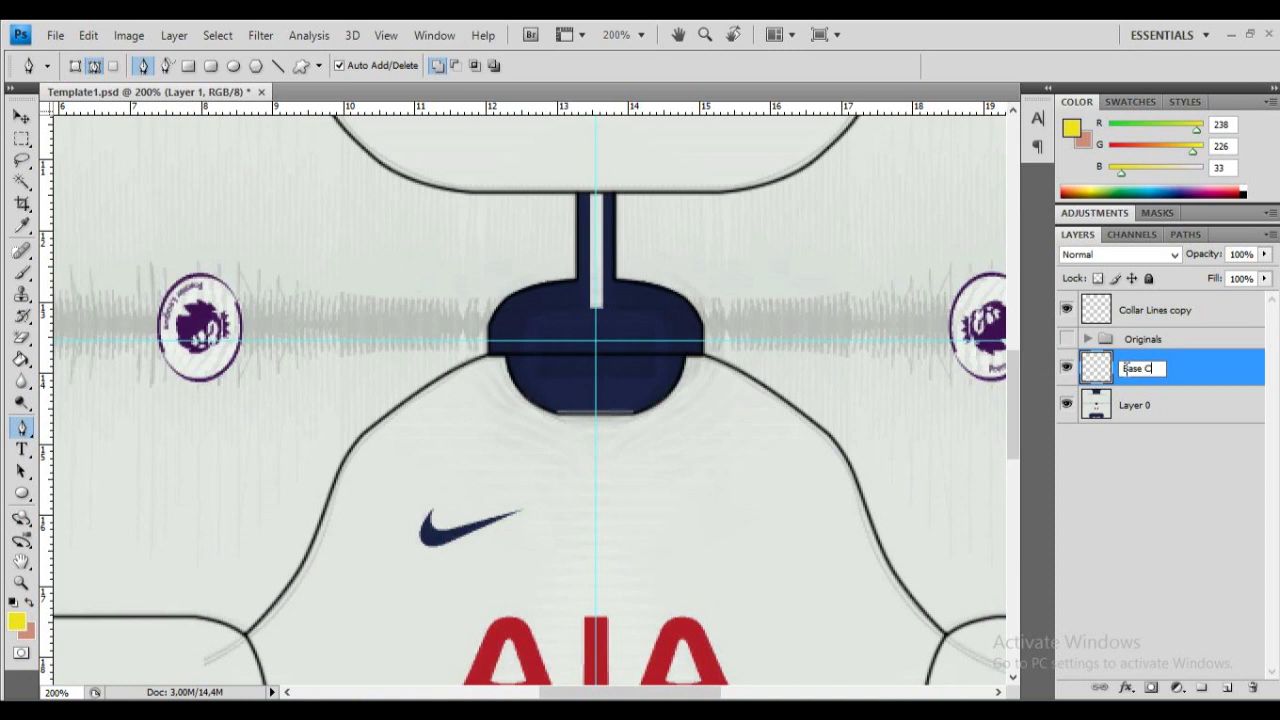
Step: Name the new layer Base Colour
key("Return")
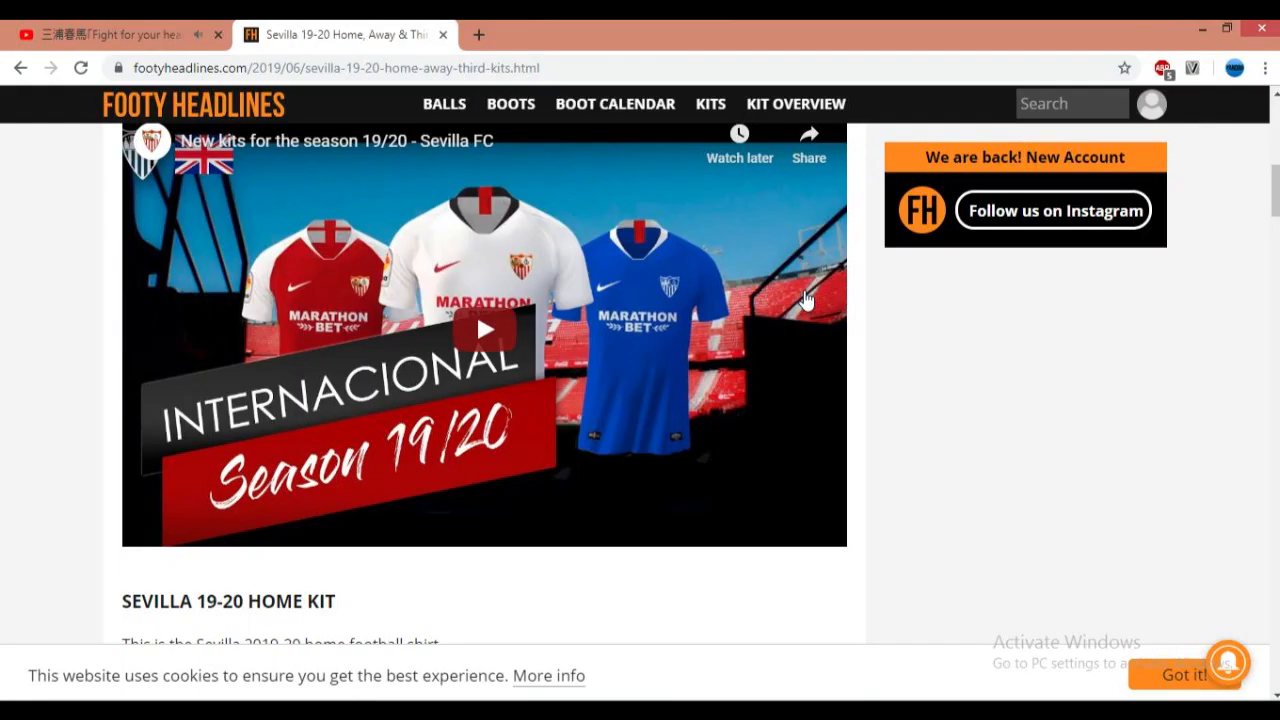
Step: Switch to the browser and examine the Sevilla 19-20 home, away and third kit pictures on Footy Headlines
scroll(900, 310, "up", 8)
scroll(922, 320, "down", 2)
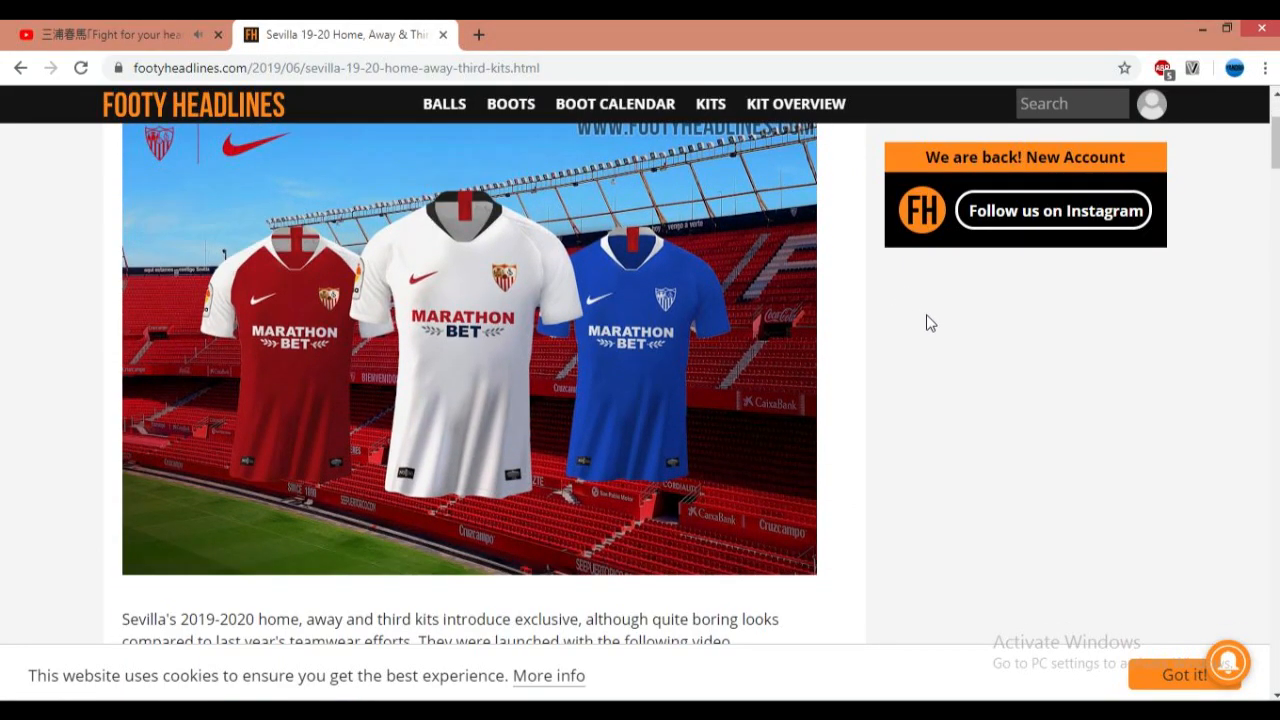
scroll(928, 310, "down", 10)
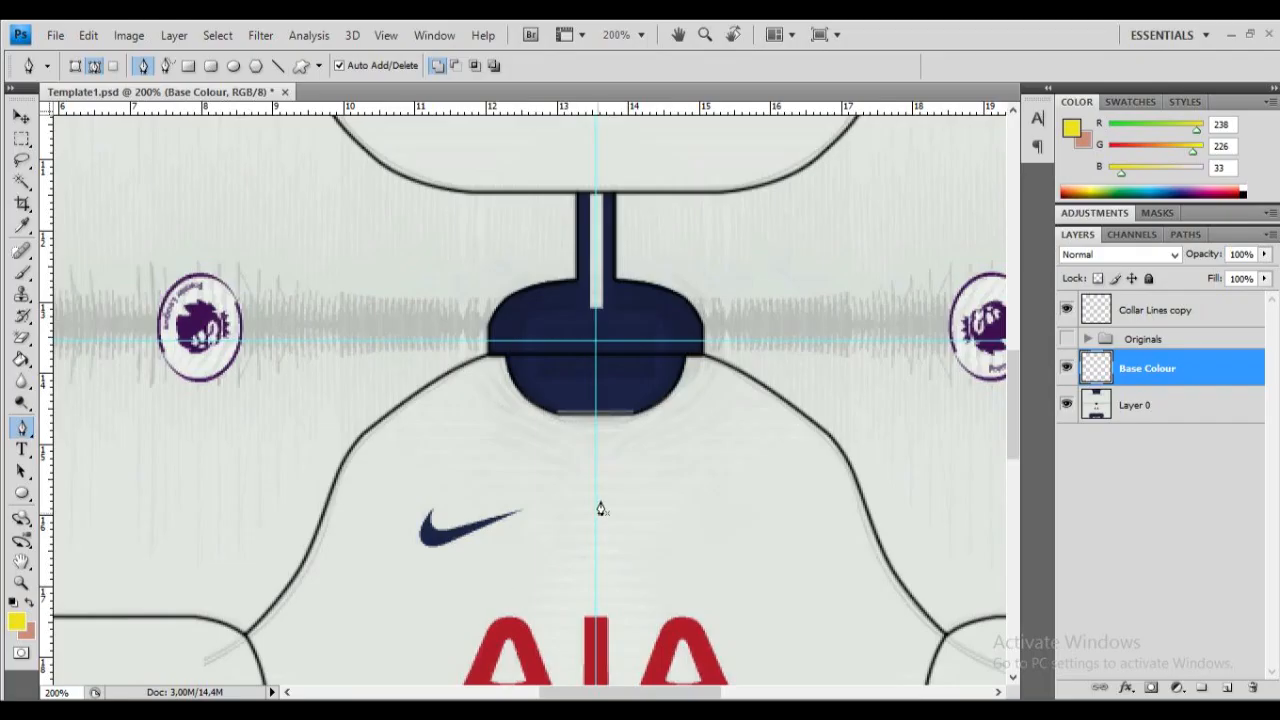
Step: Back in Photoshop, sample the shirt's light grey (RGB 224, 229, 224) as the foreground colour with the Eyedropper
scroll(600, 508, "down", 2)
scroll(571, 443, "down", 2)
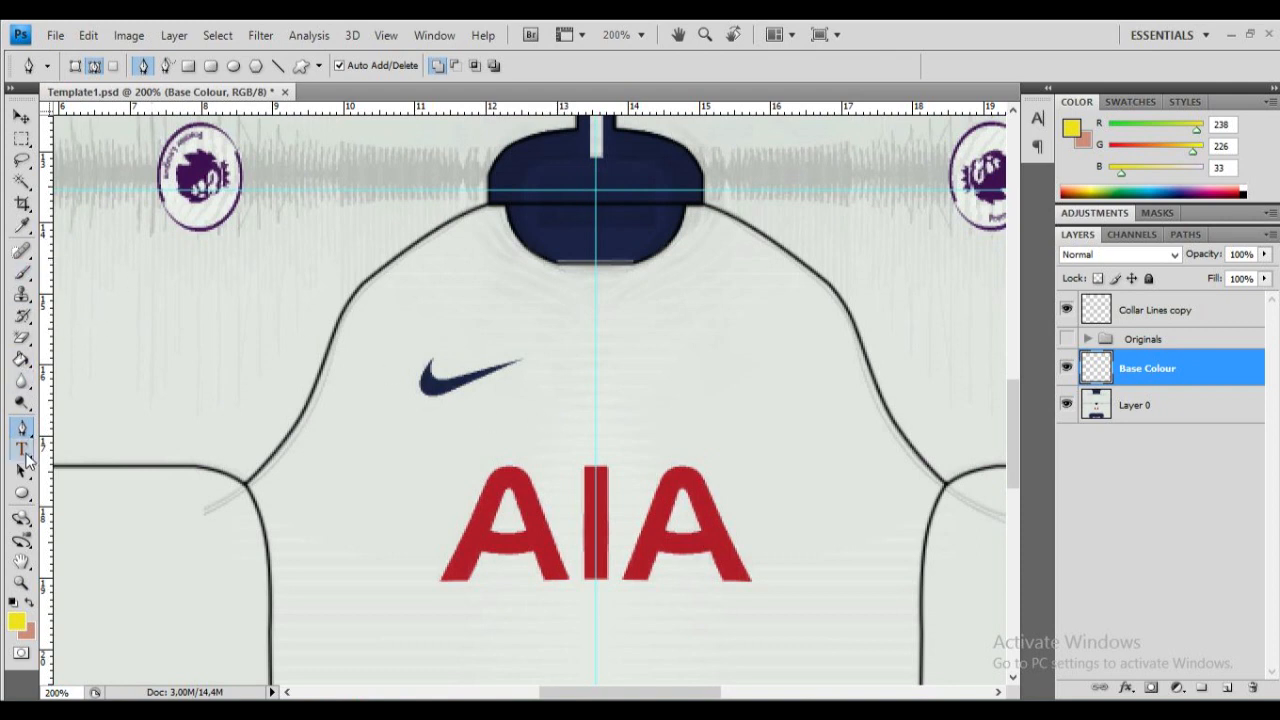
left_click(22, 227)
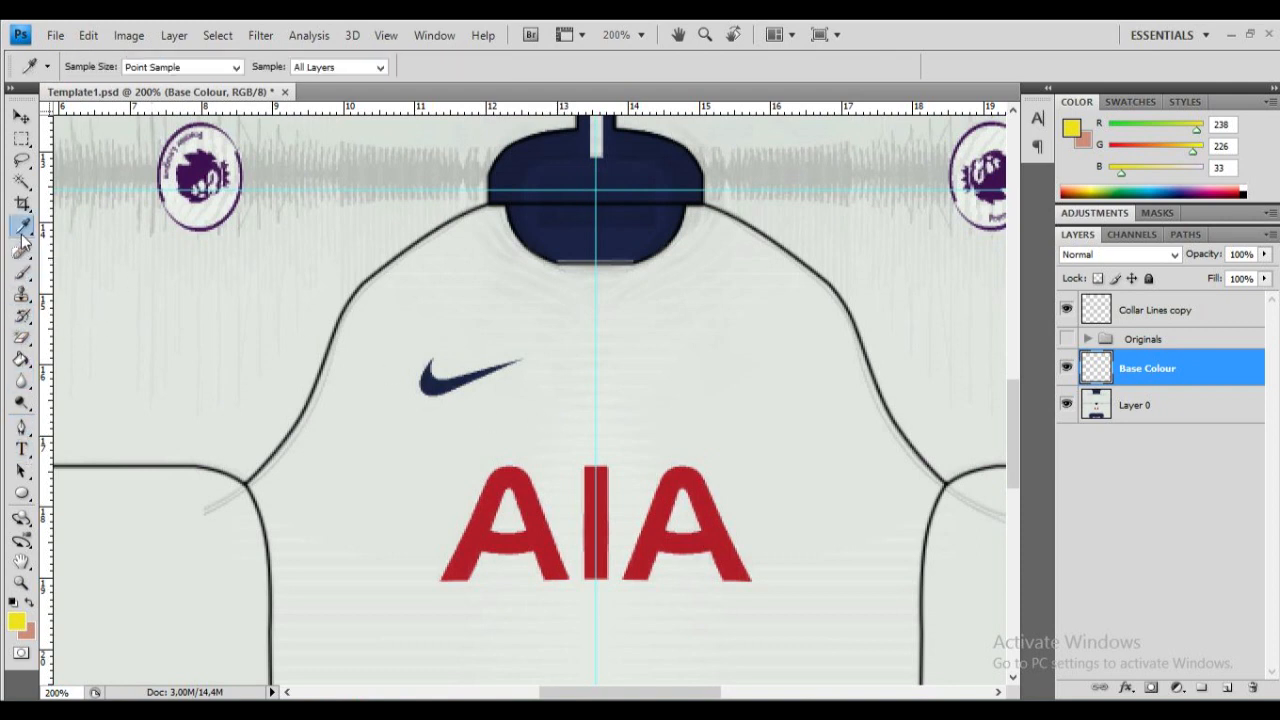
scroll(160, 480, "down", 1)
left_click(155, 491)
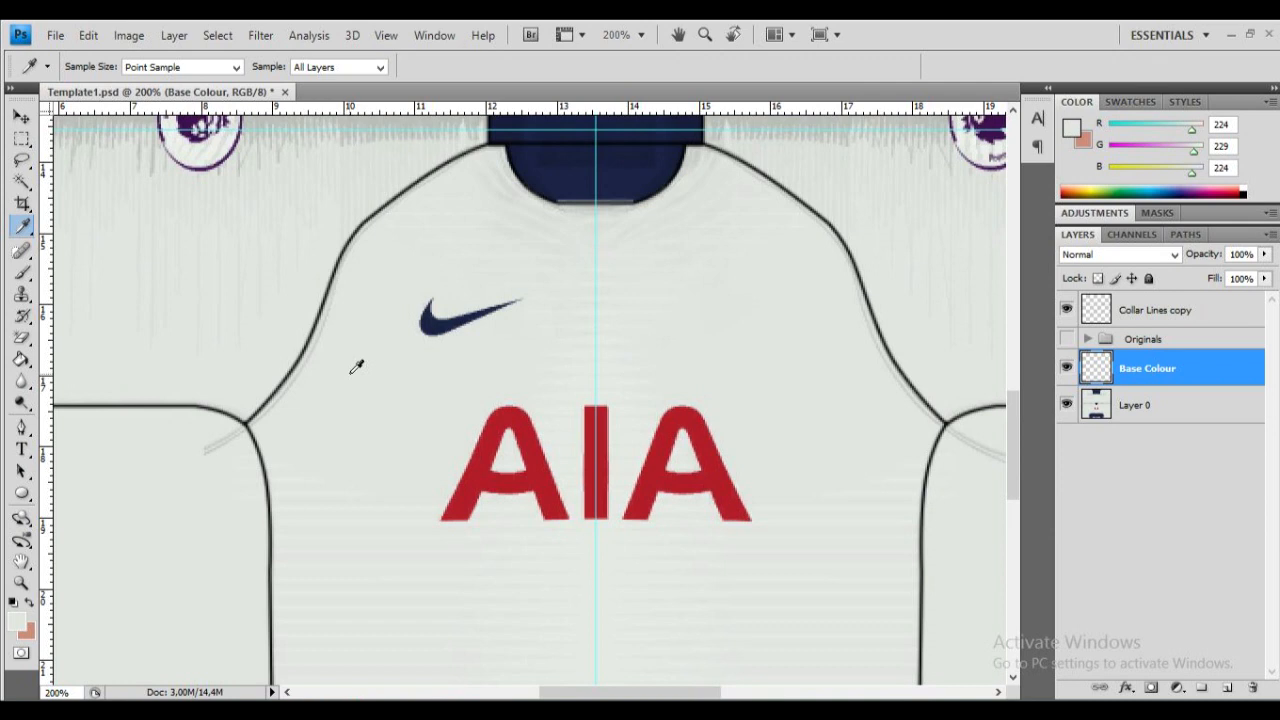
Step: Fill the Base Colour layer with the sampled light grey using the Paint Bucket
left_click(1157, 400)
left_click(1151, 371)
key("g")
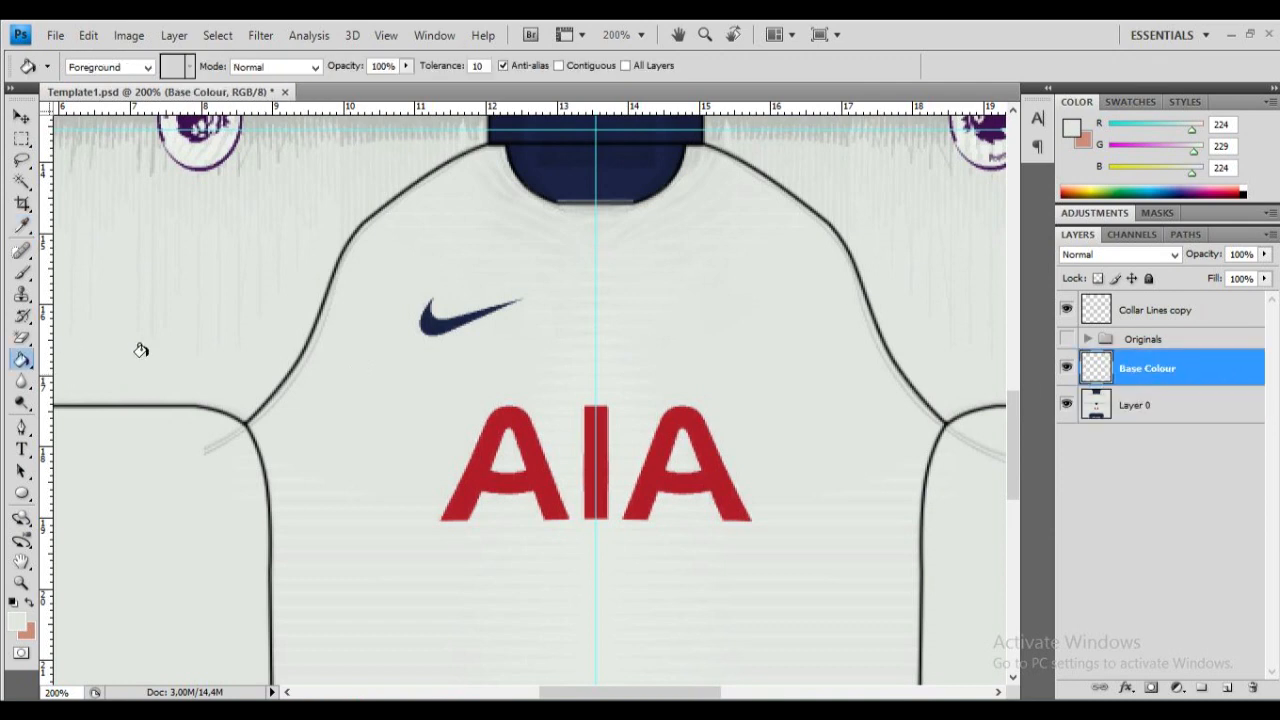
left_click(433, 375)
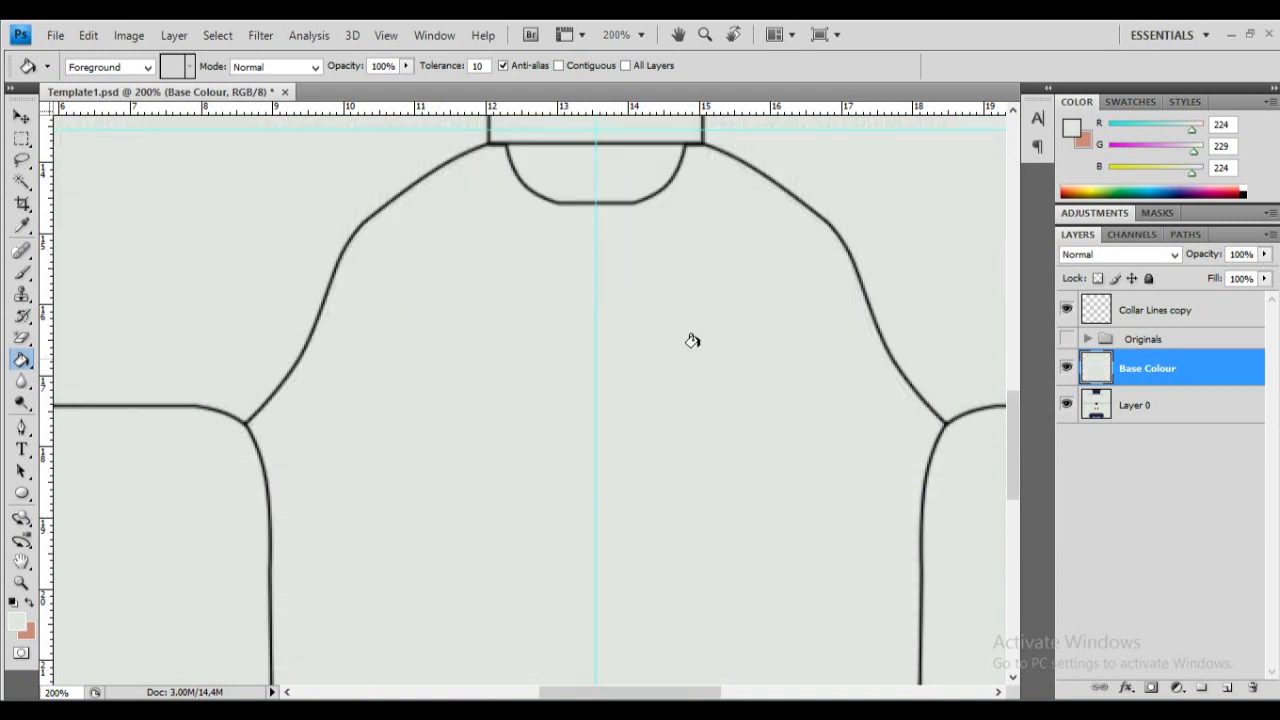
scroll(691, 340, "up", 3)
key("ctrl+minus")
key("ctrl+minus")
key("ctrl+minus")
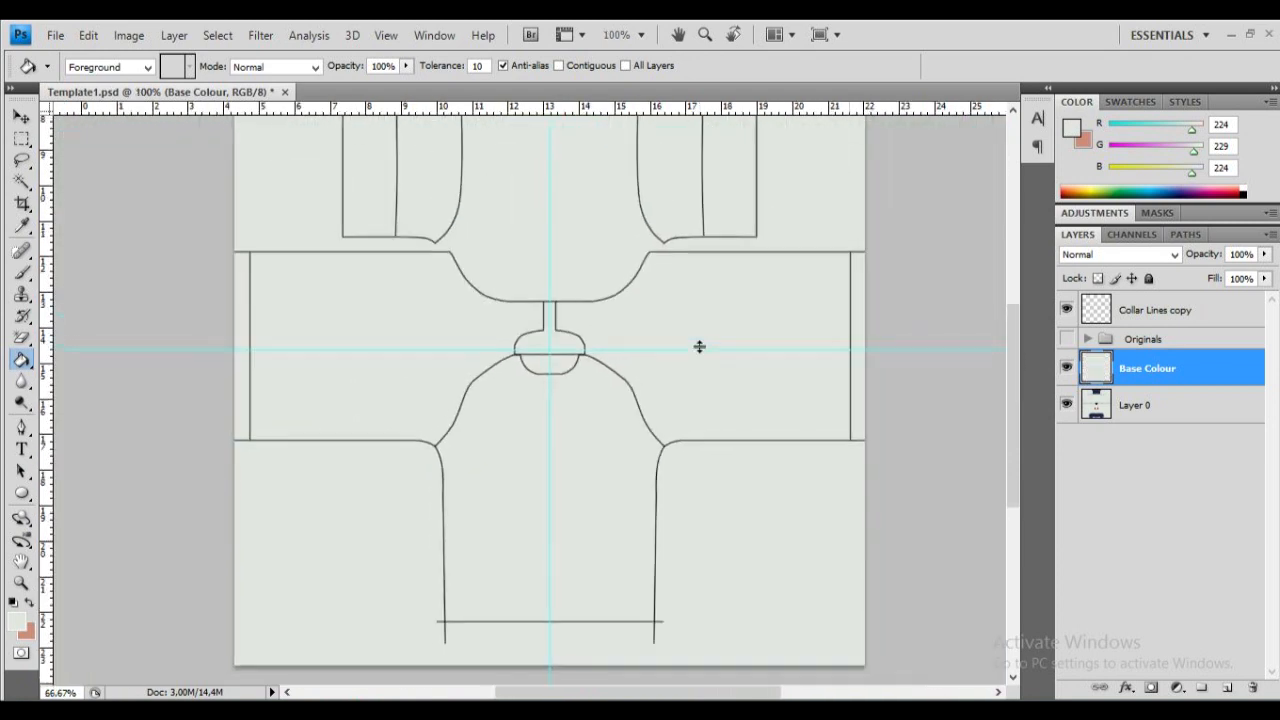
key("ctrl+plus")
key("ctrl+plus")
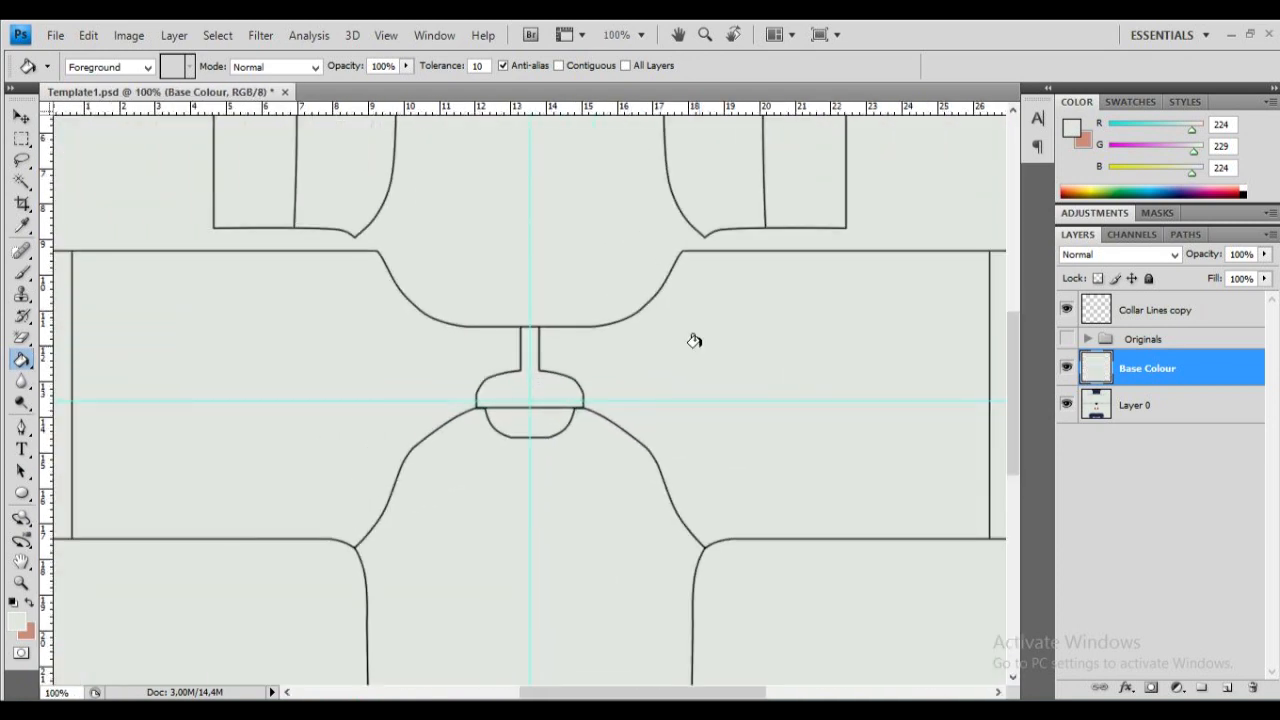
left_click(19, 624)
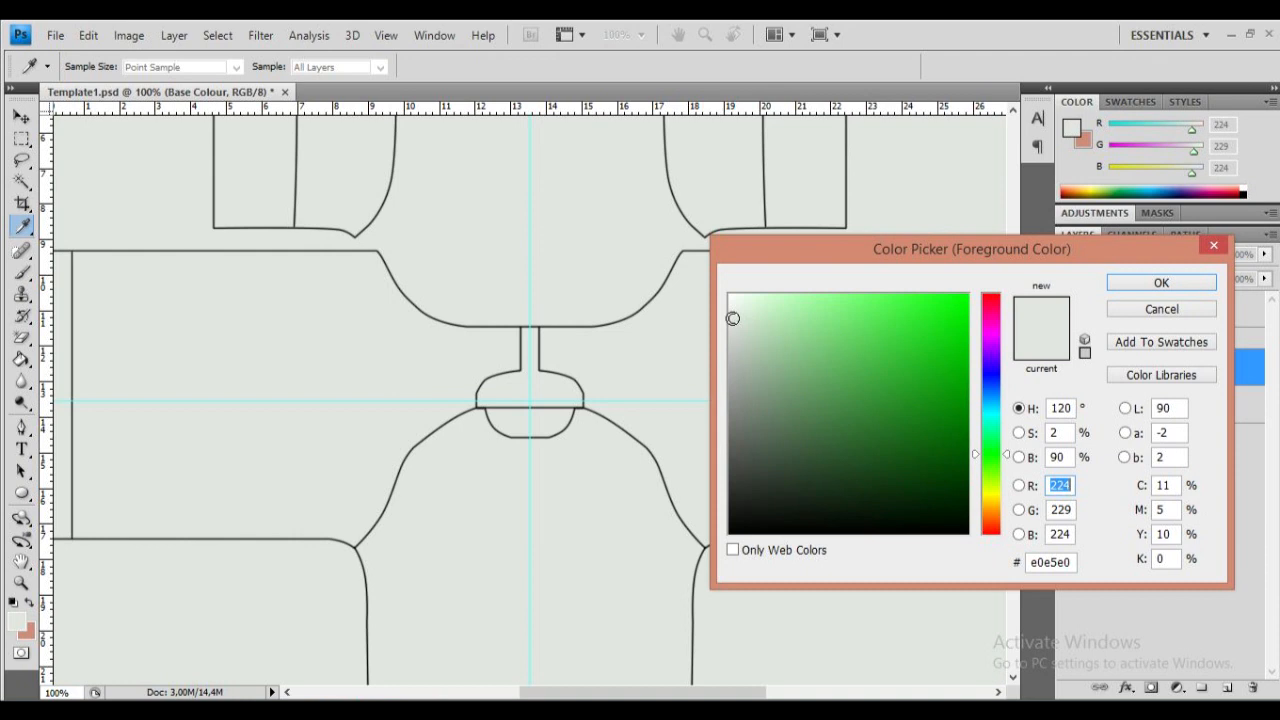
left_click_drag(733, 318, 716, 284)
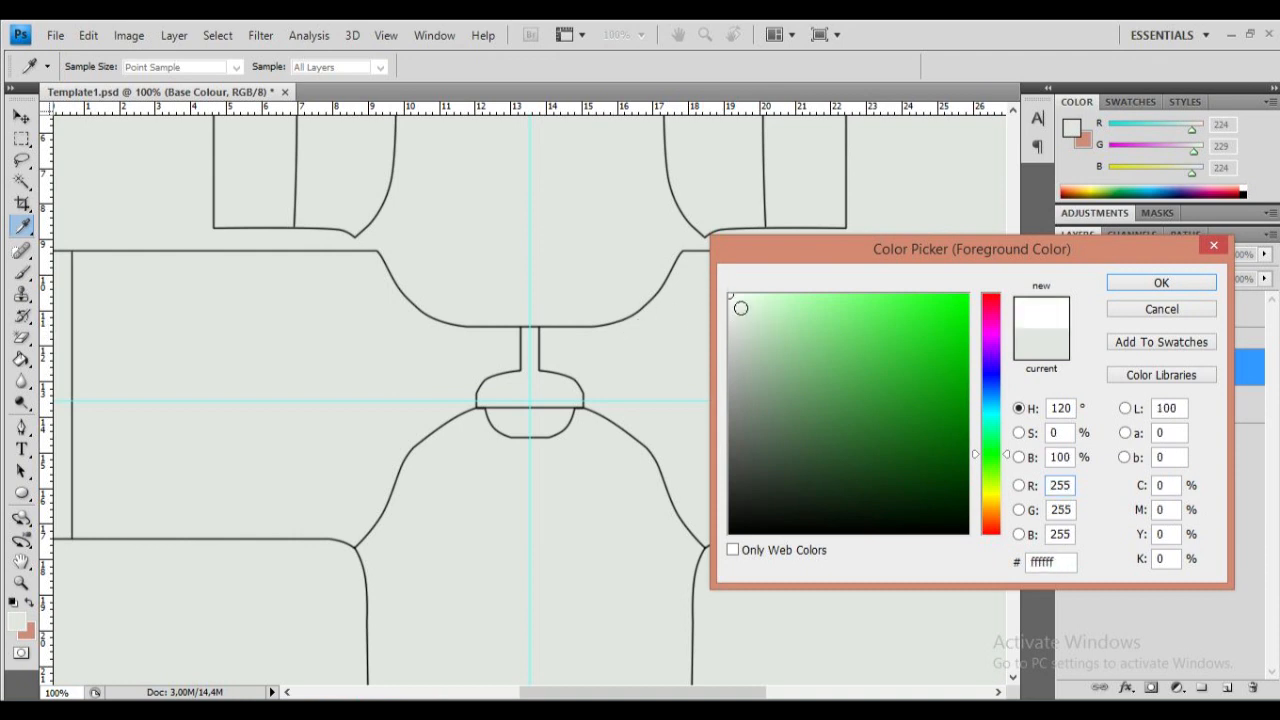
left_click_drag(729, 300, 805, 573)
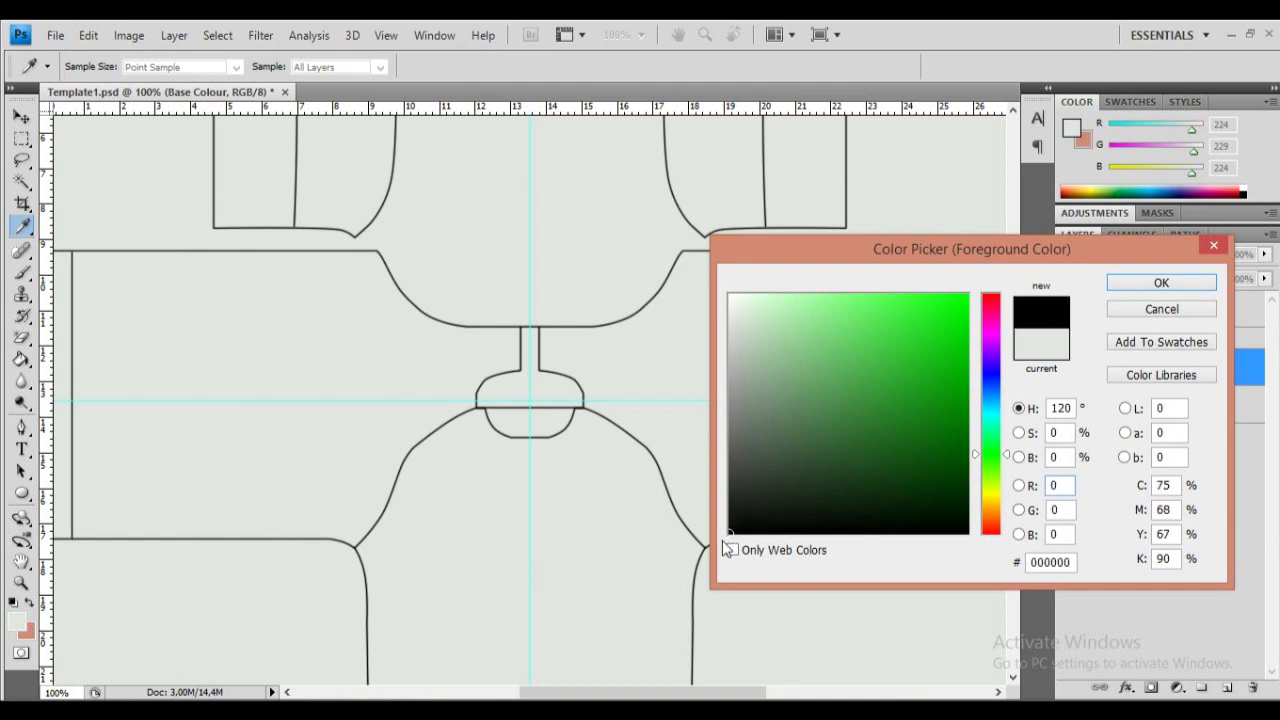
left_click(733, 465)
mouse_move(730, 437)
left_mouse_down()
mouse_move(732, 300)
mouse_move(728, 456)
mouse_move(705, 563)
mouse_move(737, 520)
mouse_move(716, 492)
left_mouse_up()
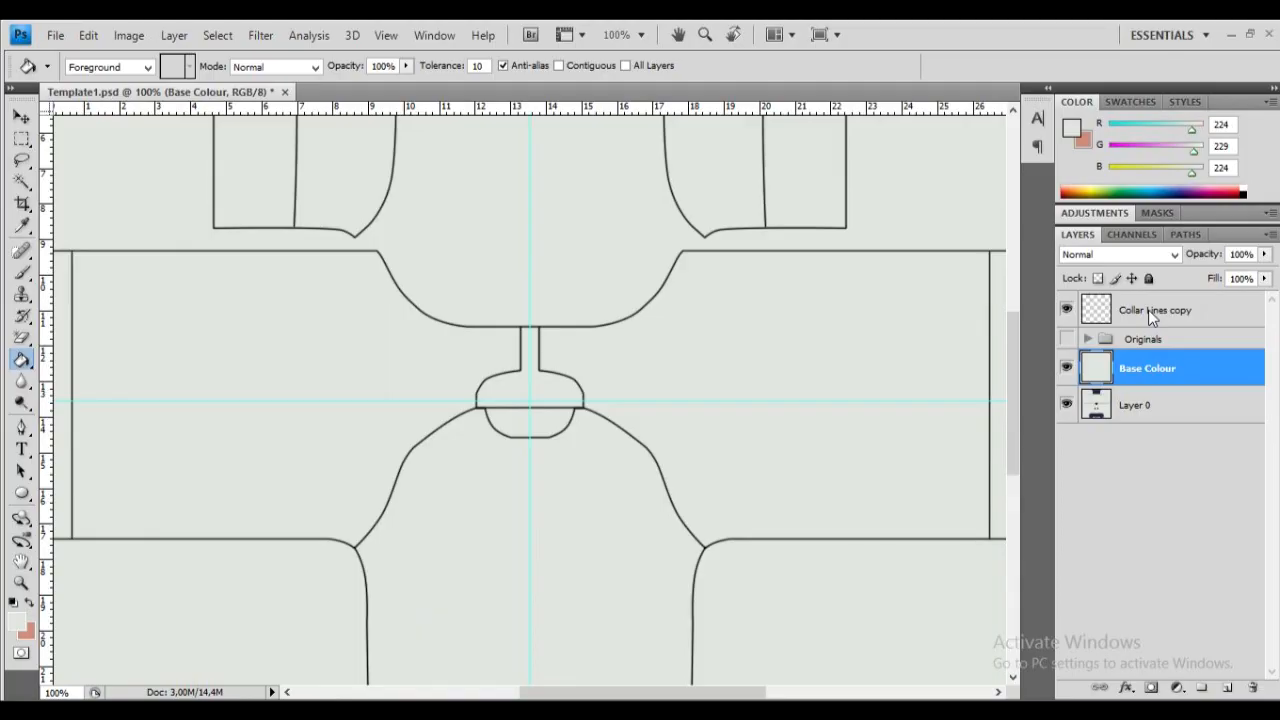
Step: Rename the Collar Lines copy layer to Template
left_click_drag(1013, 369, 1021, 404)
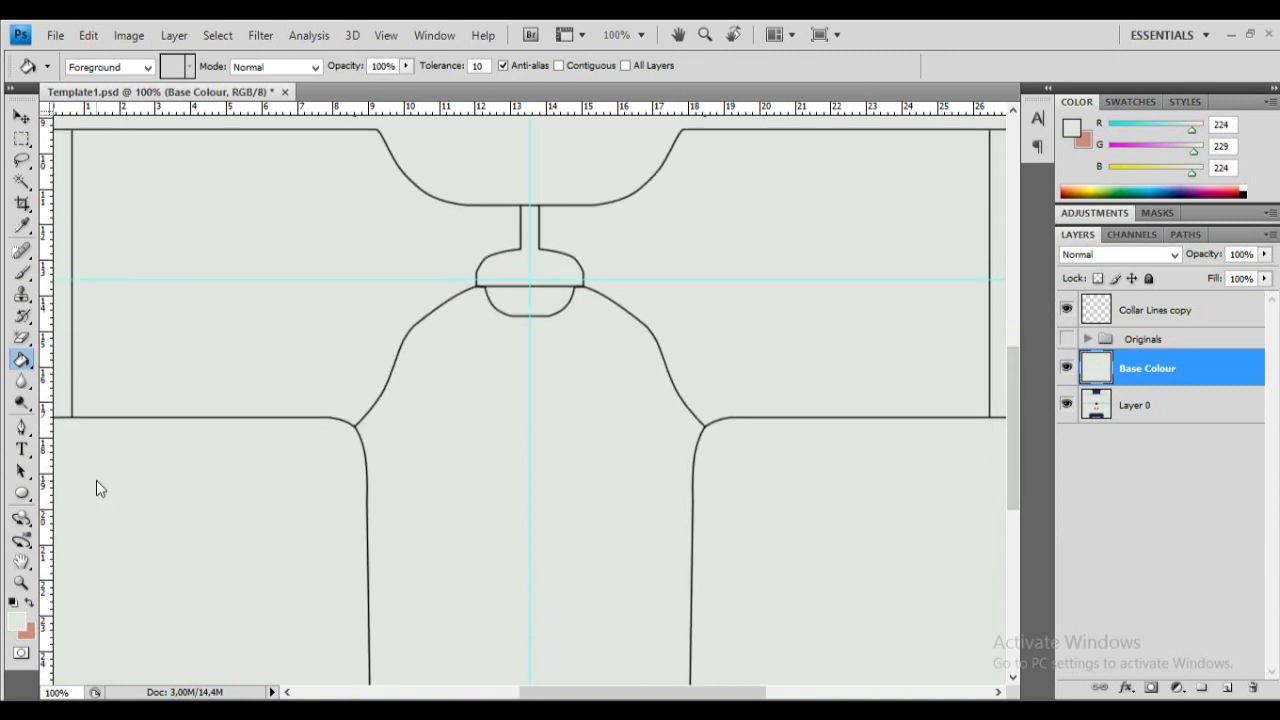
scroll(129, 574, "up", 1)
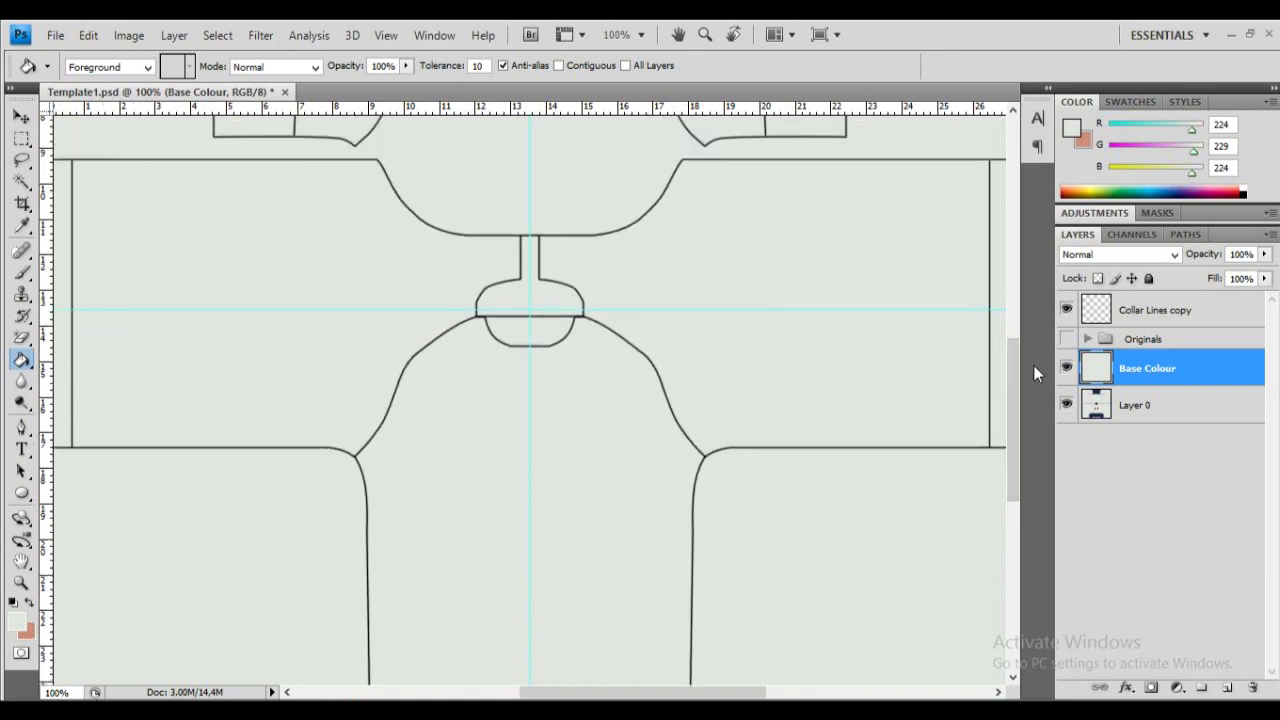
left_click_drag(1013, 440, 1013, 416)
left_click(1117, 311)
double_click(1143, 310)
type("Temp")
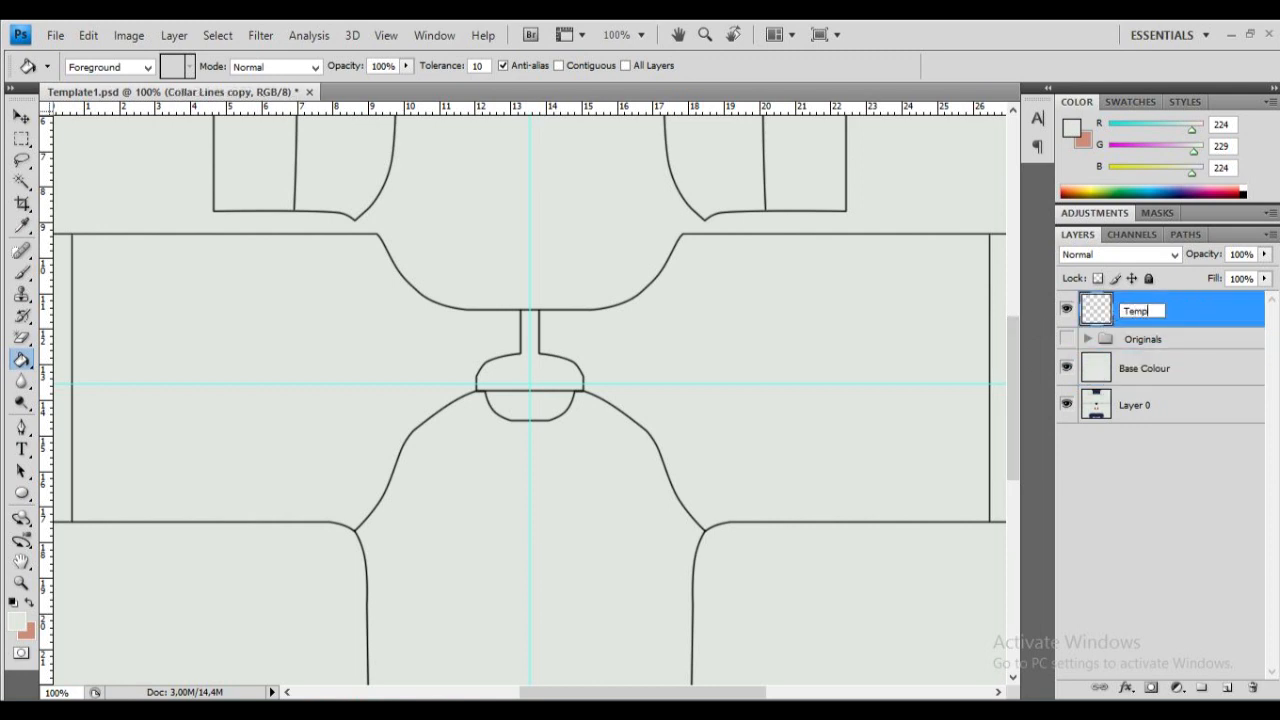
type("late")
key("Return")
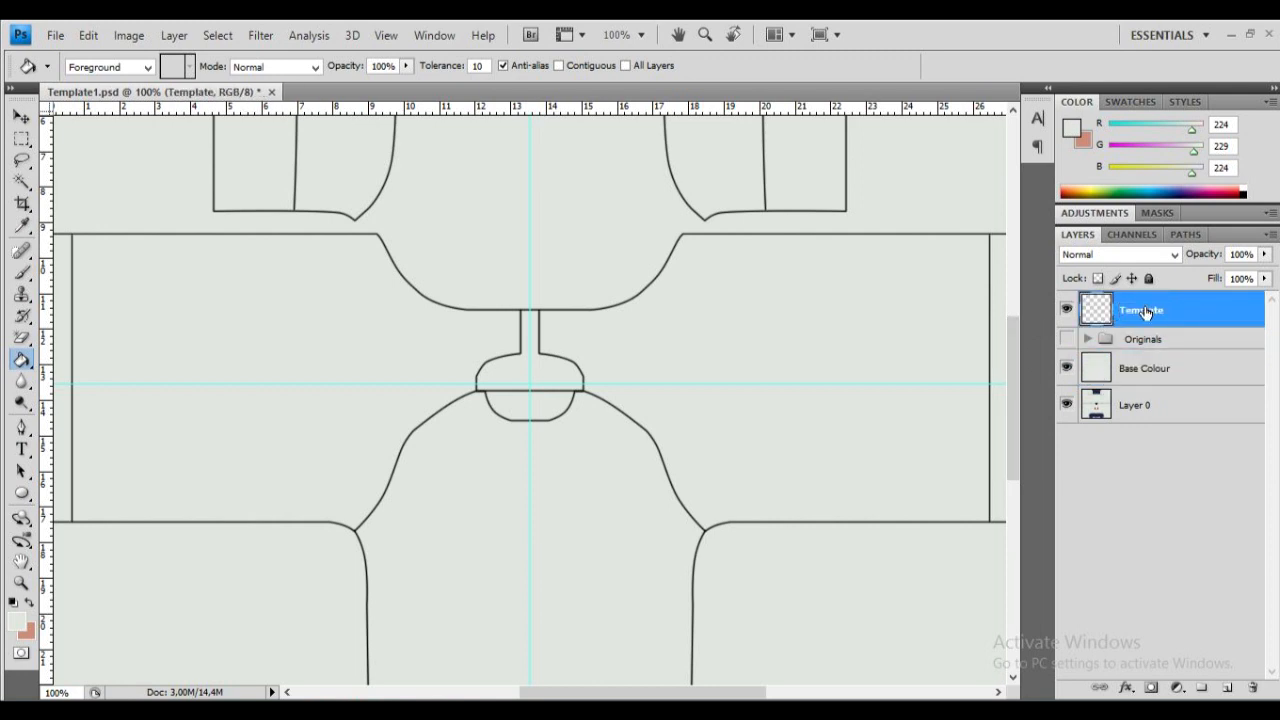
Step: Add an Inner Shadow to the Template layer with Soft Light blend mode and 60% opacity
double_click(1195, 310)
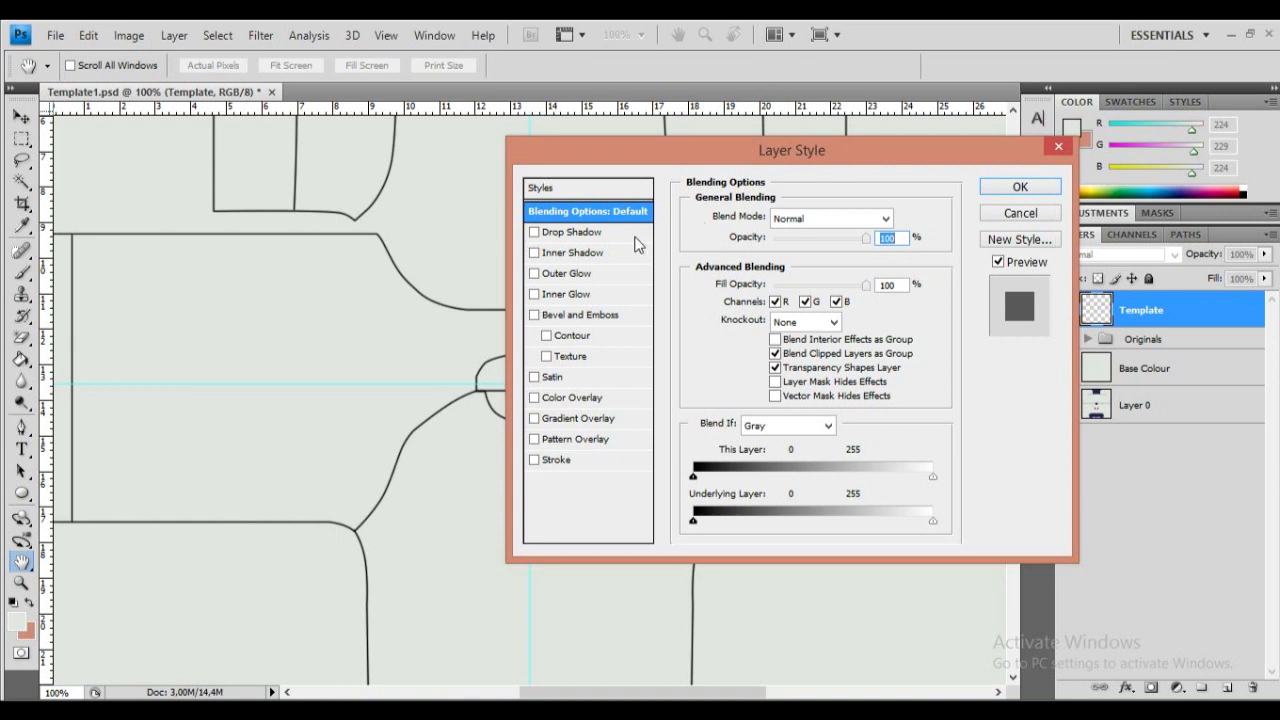
left_click(580, 256)
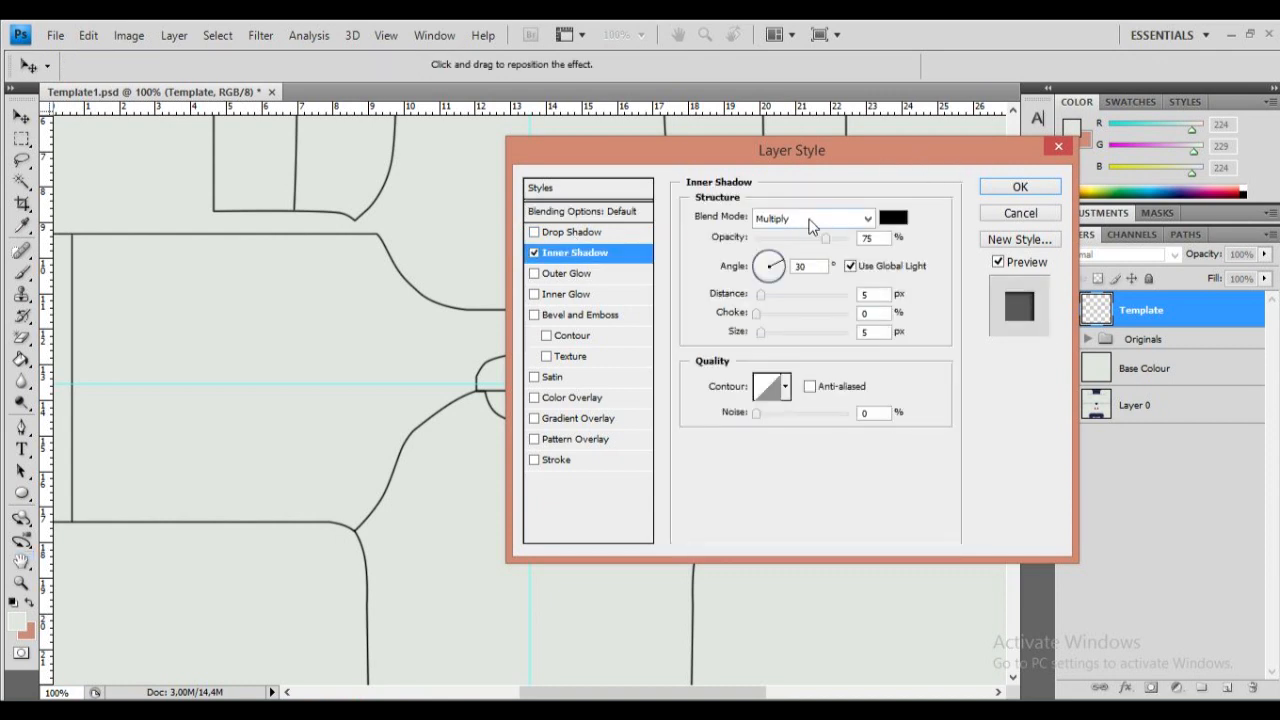
left_click(810, 220)
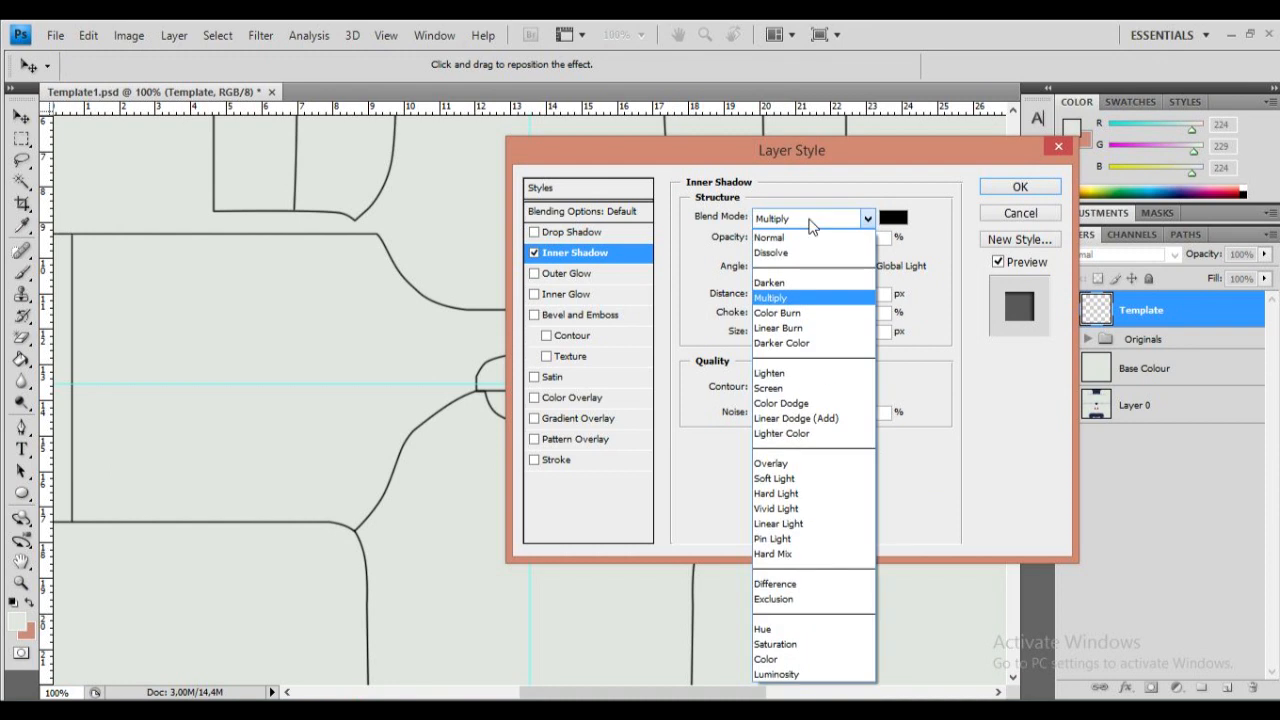
left_click(773, 479)
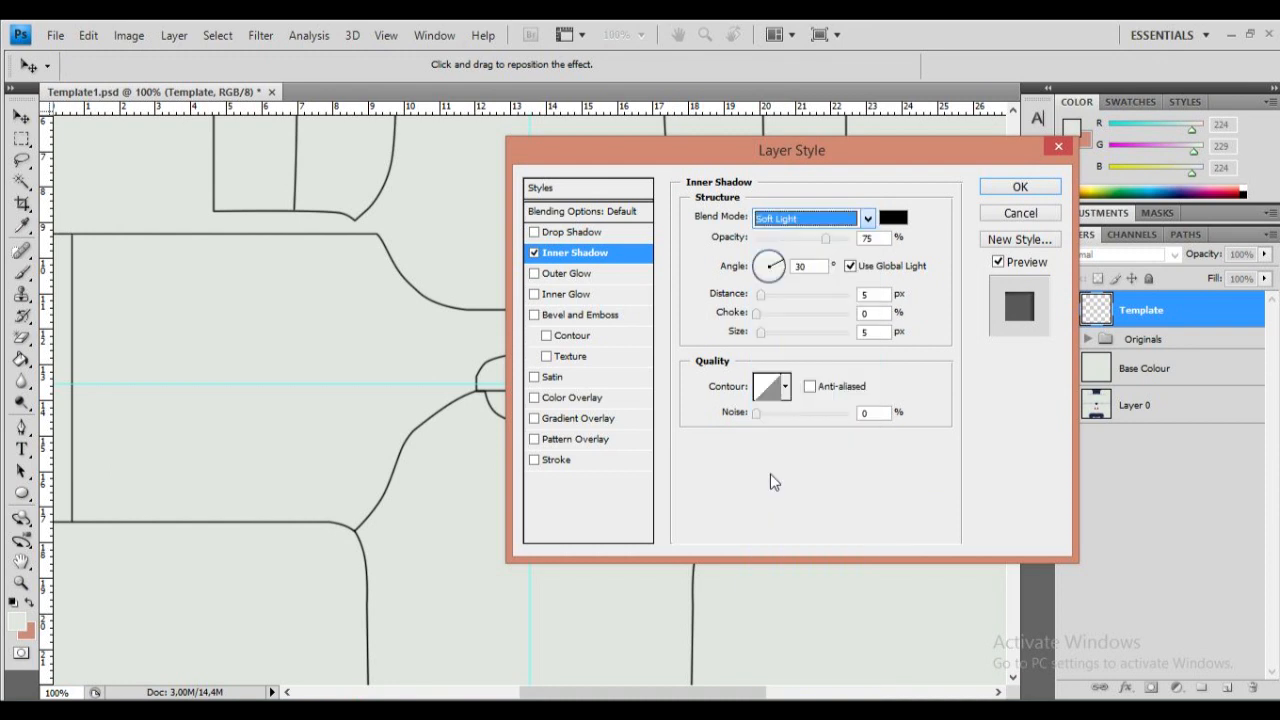
double_click(880, 238)
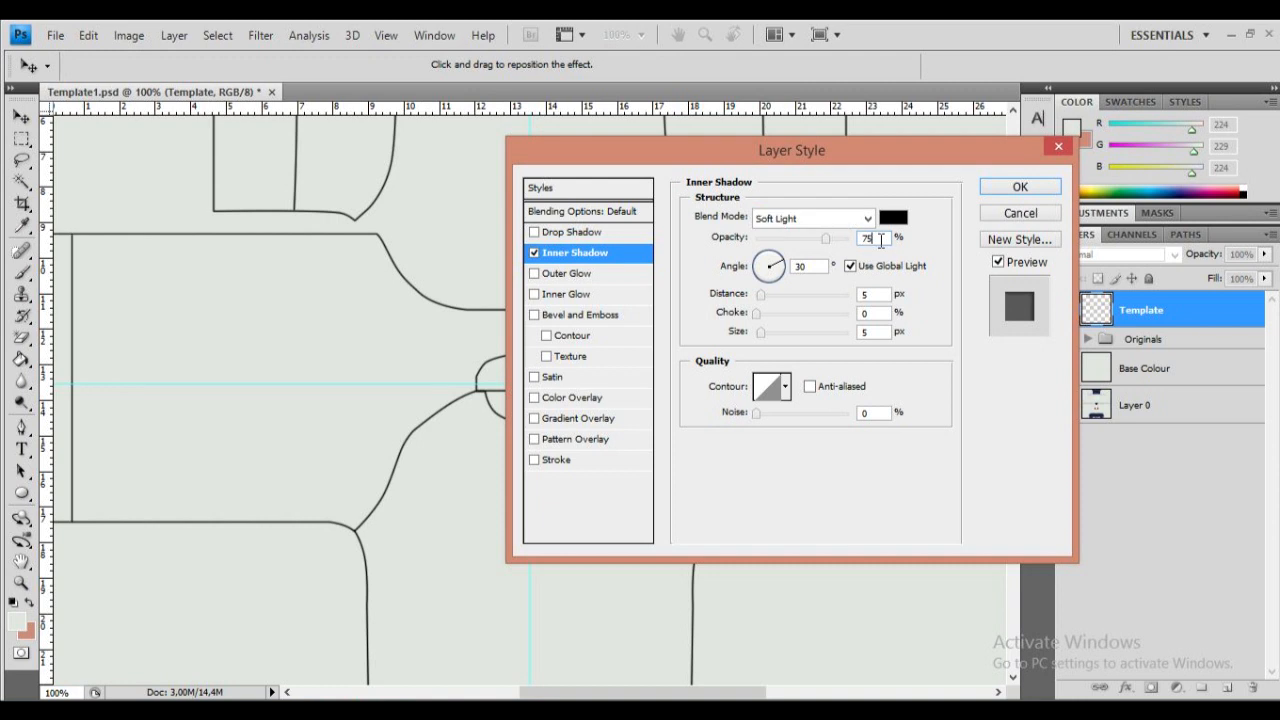
type("60")
Step: Set the inner shadow's distance to 0 px, choke to 70%, size to 3 px and contour to Half Round
double_click(878, 294)
type("0")
left_click(867, 313)
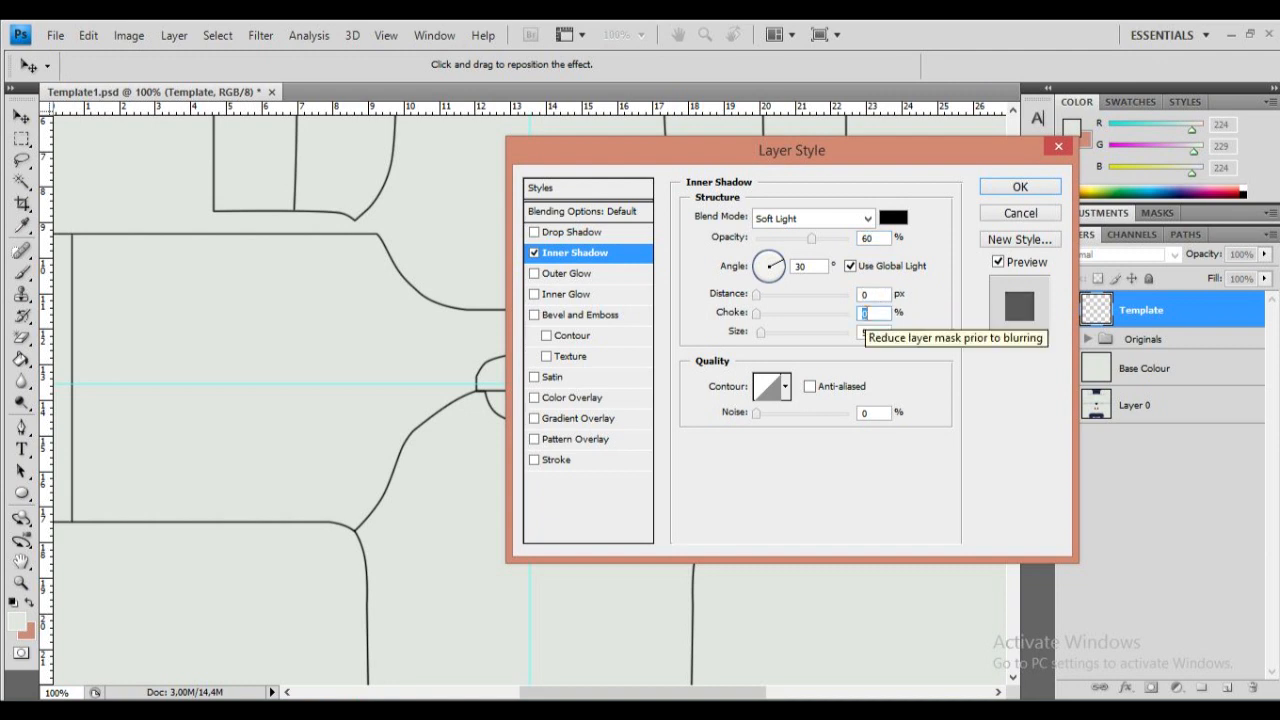
type("70")
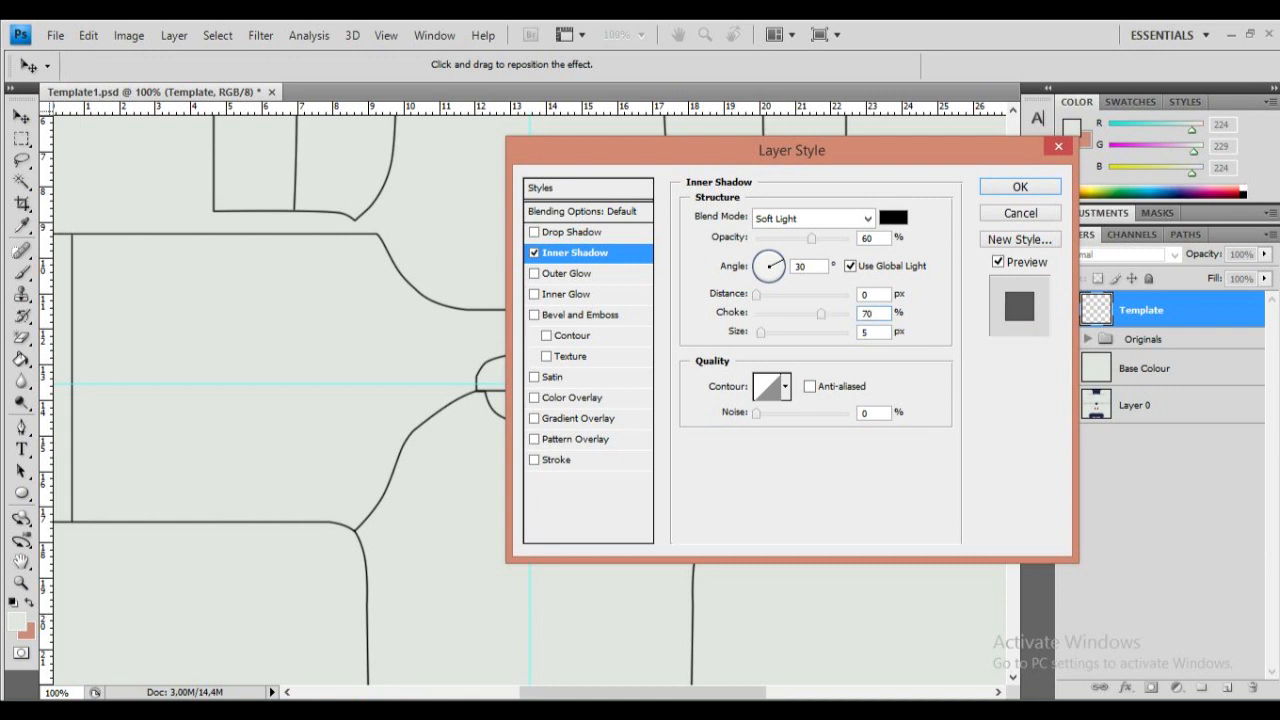
left_click(872, 331)
type("3")
left_click(785, 387)
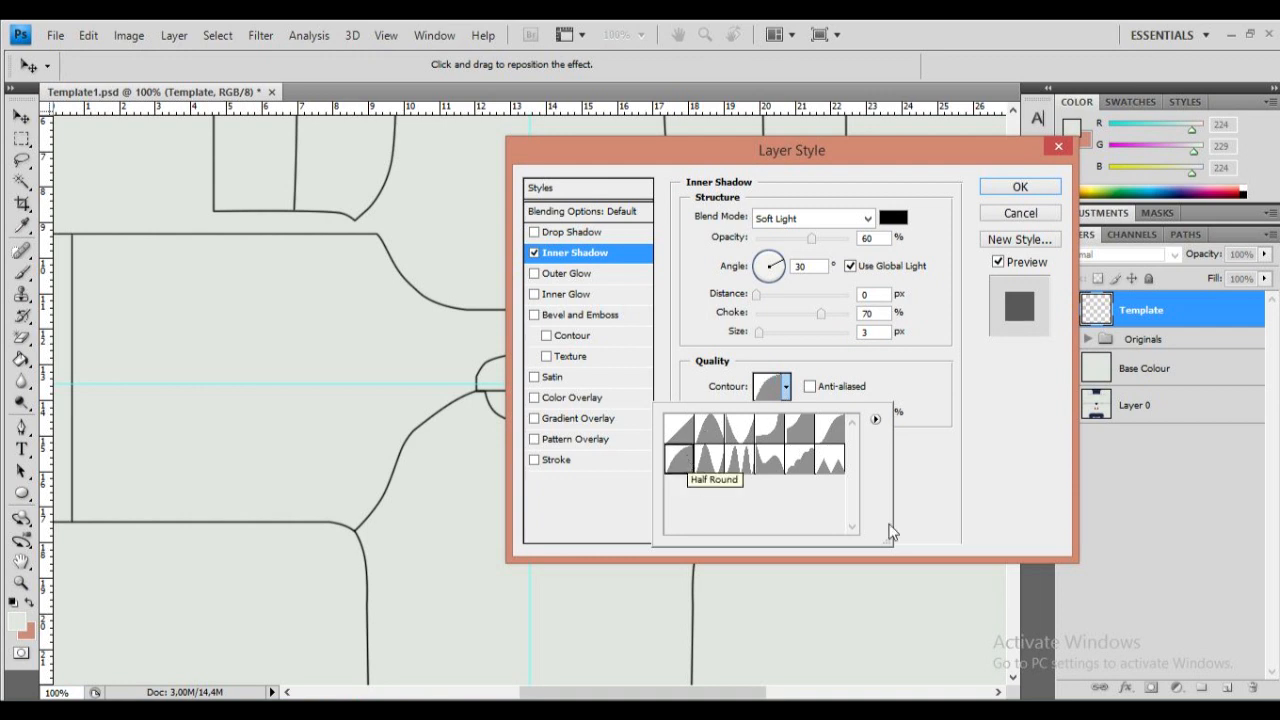
double_click(686, 461)
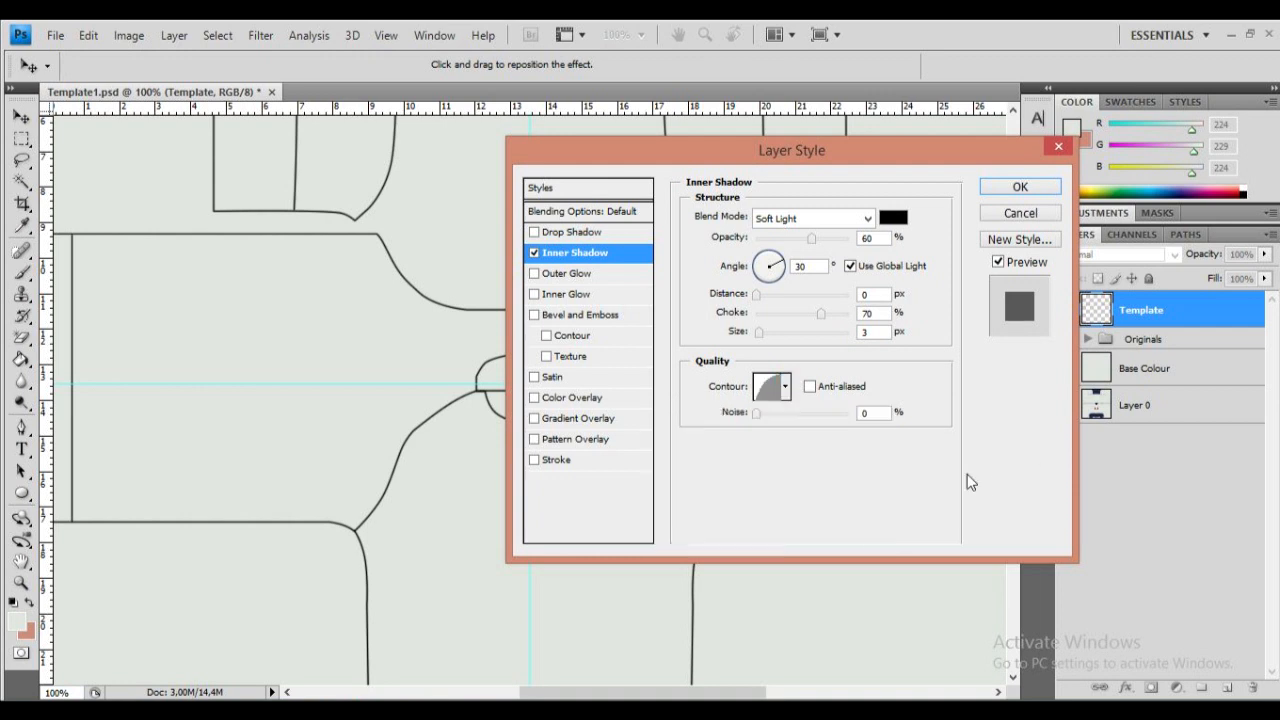
Step: Add an Outer Glow to the Template layer with Soft Light blend mode and 60% opacity
left_click(577, 275)
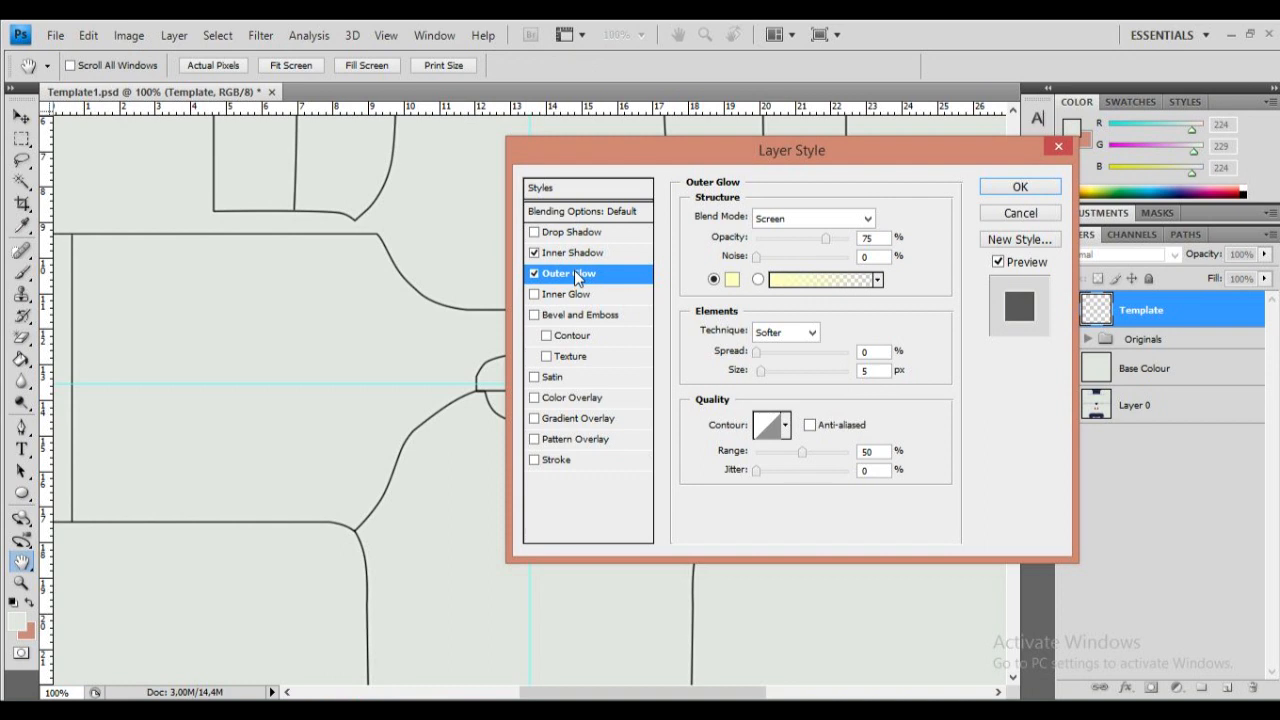
left_click(812, 218)
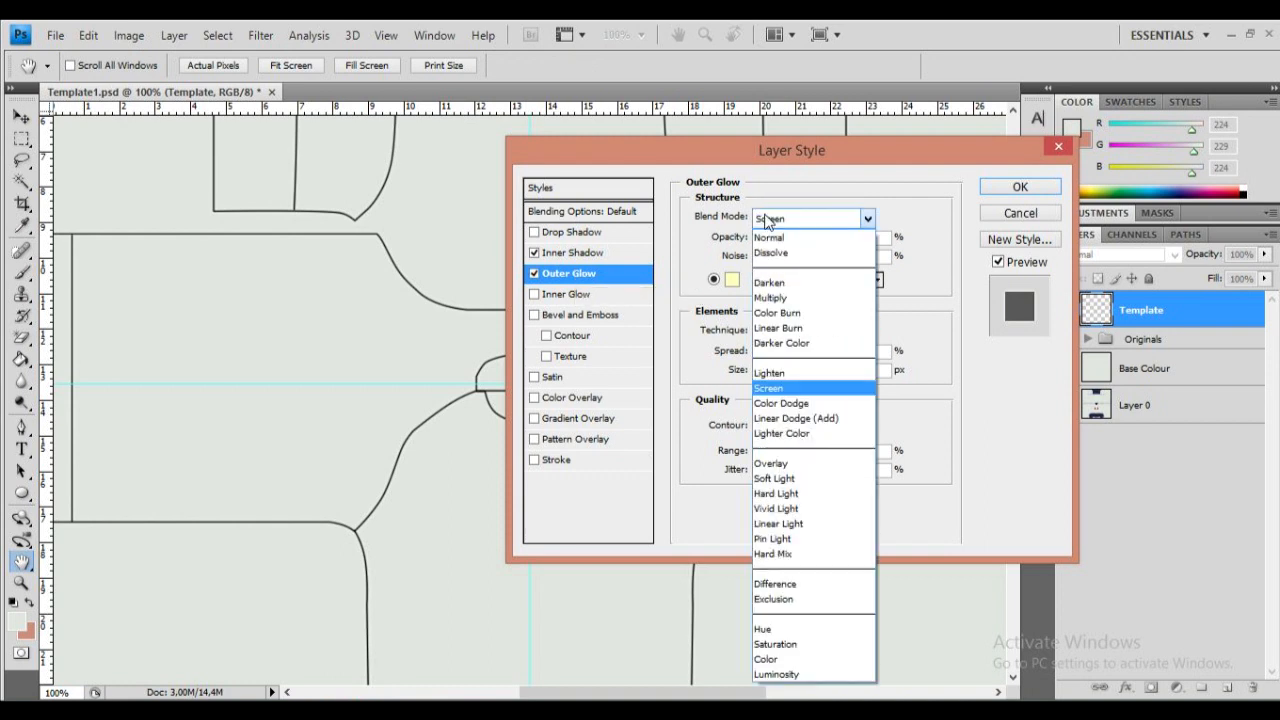
left_click(776, 479)
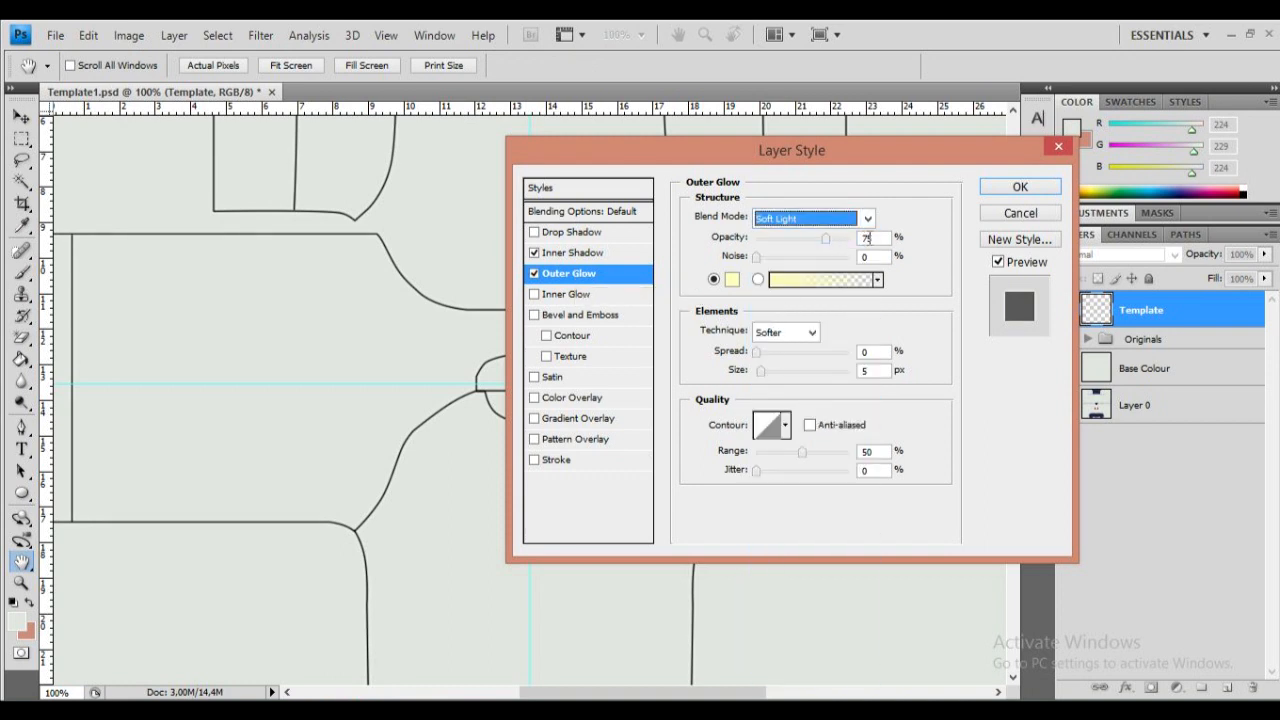
left_click(885, 238)
type("60")
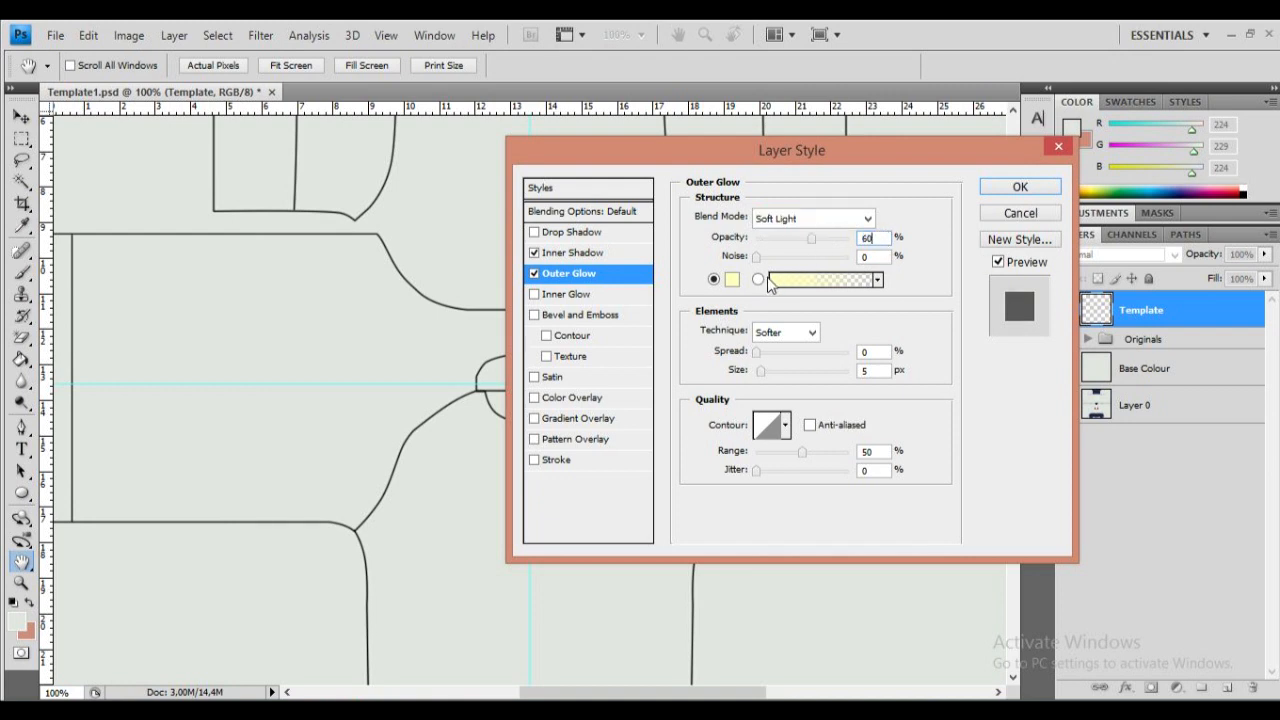
Step: Set the outer glow's colour to grey bfbfbf by sampling the area outside the canvas
left_click(735, 283)
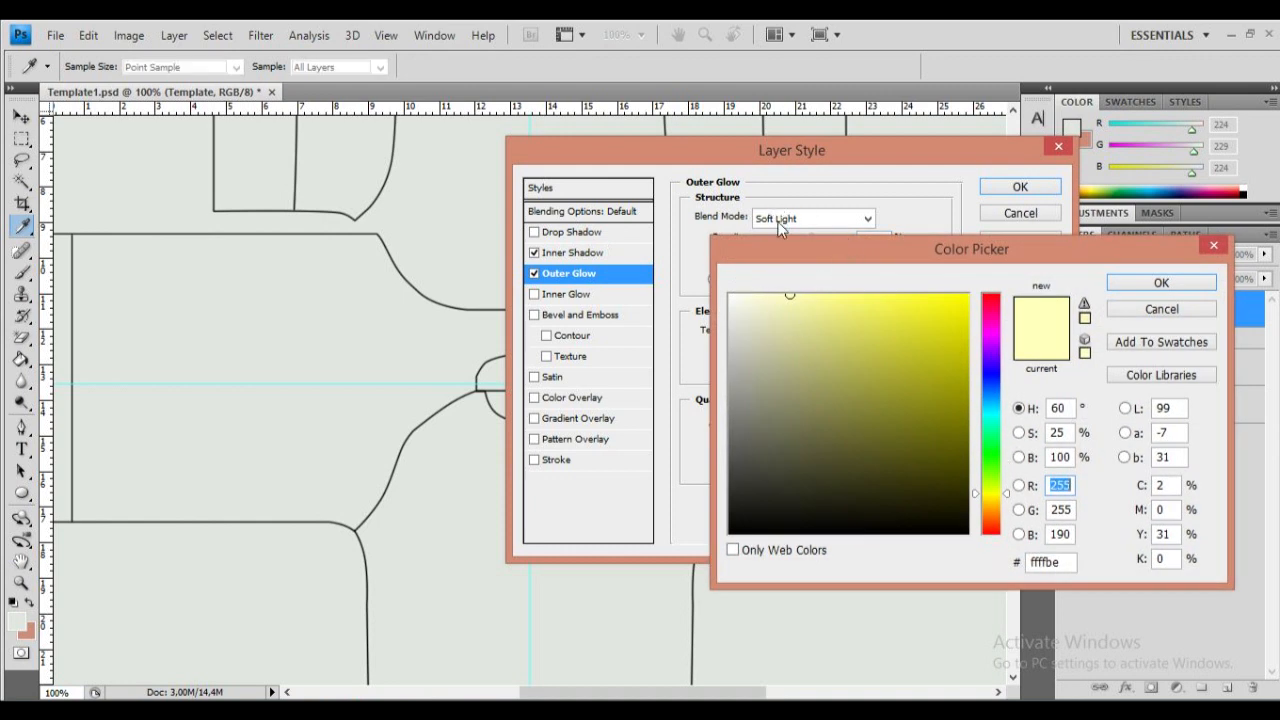
key("ctrl+minus")
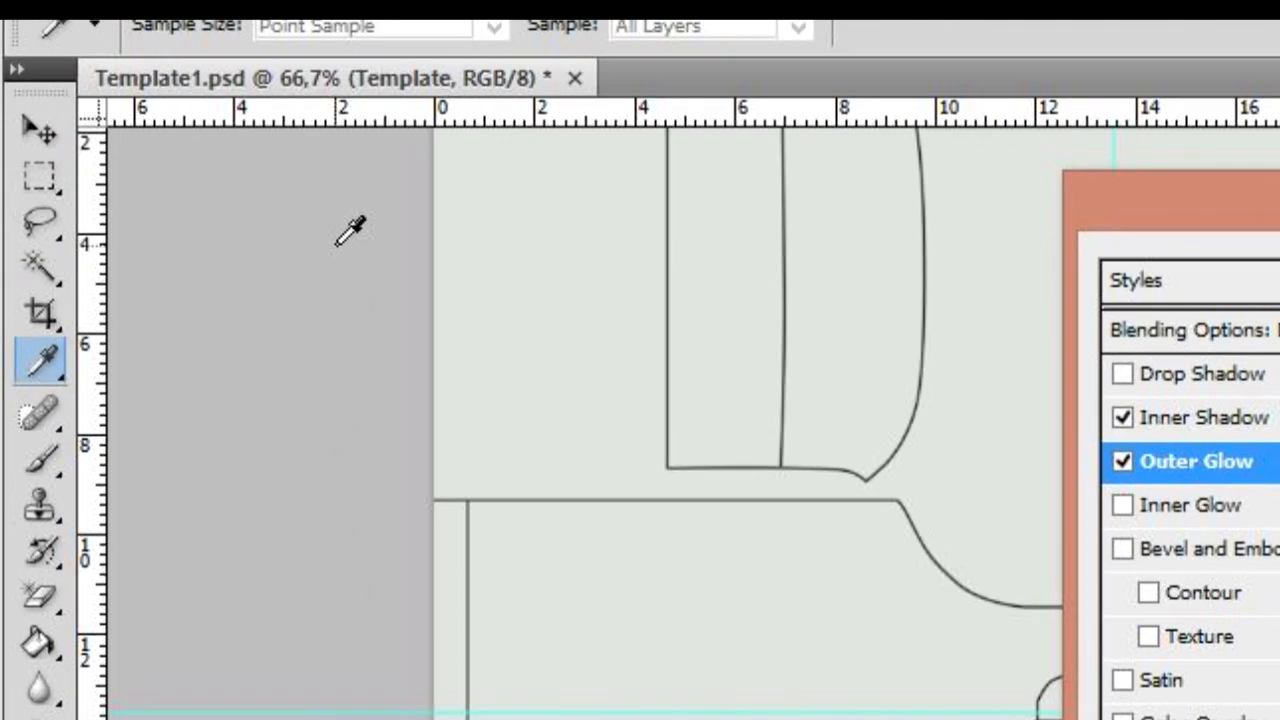
left_click(261, 298)
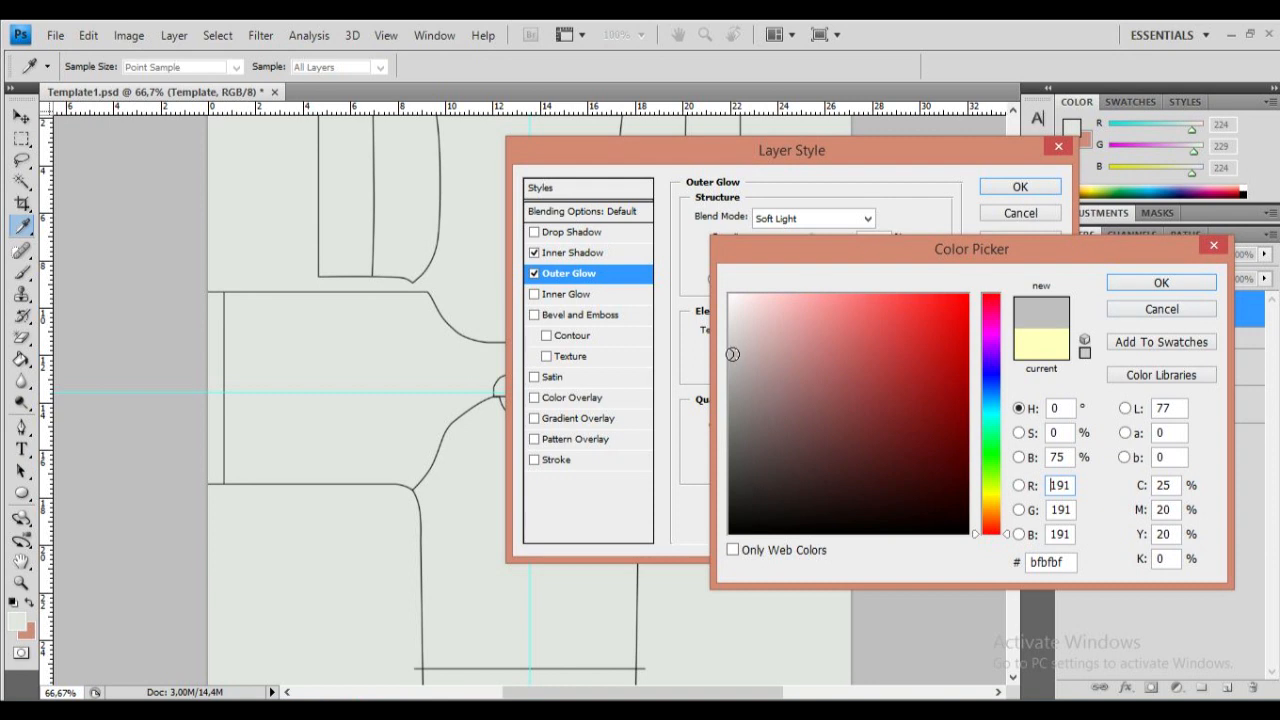
left_click(1190, 284)
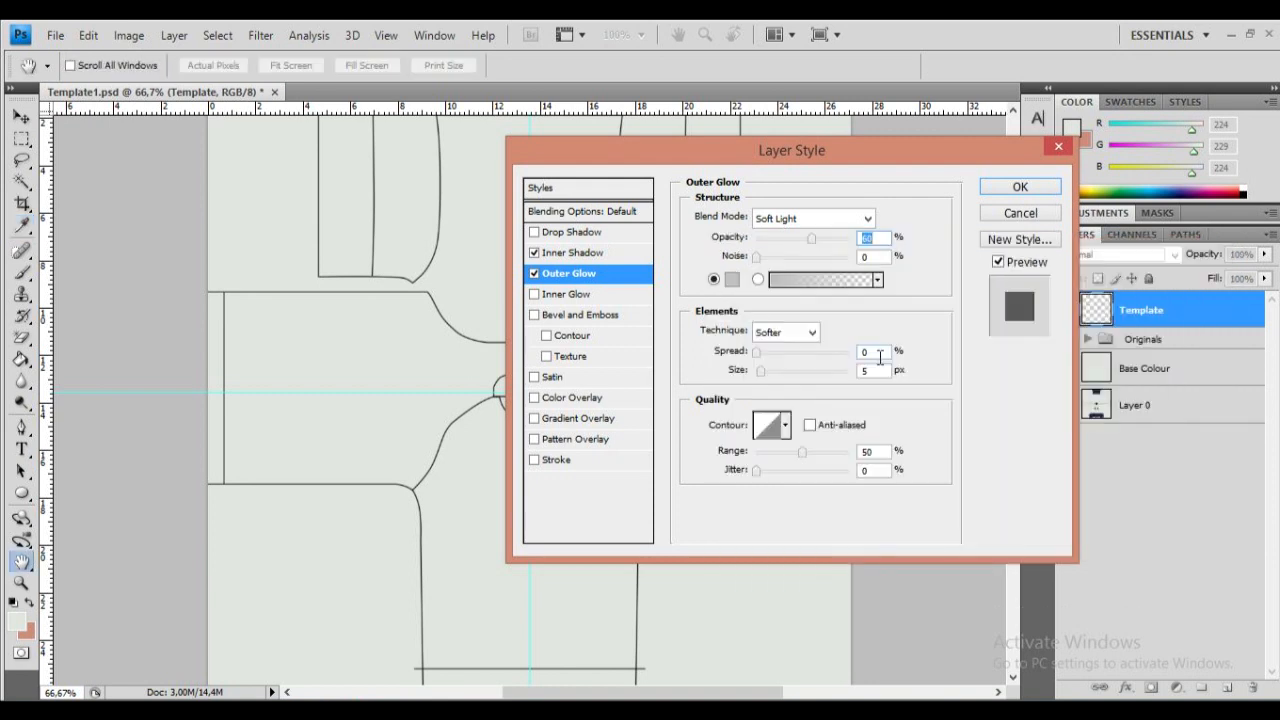
Step: Set the outer glow's spread to 100%, size to 3 px, contour to Half Round and range to 100%, and apply the layer style
left_click(880, 355)
type("100")
type("3")
left_click(784, 424)
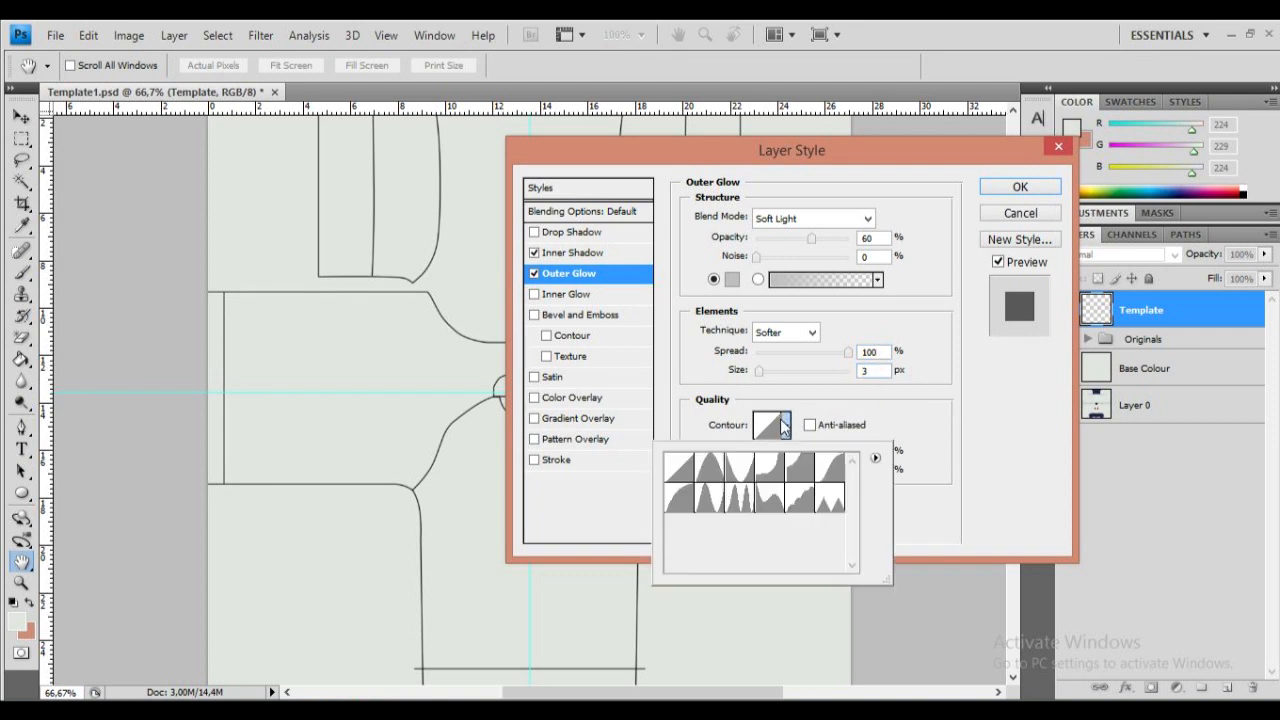
left_click(679, 497)
left_click(976, 463)
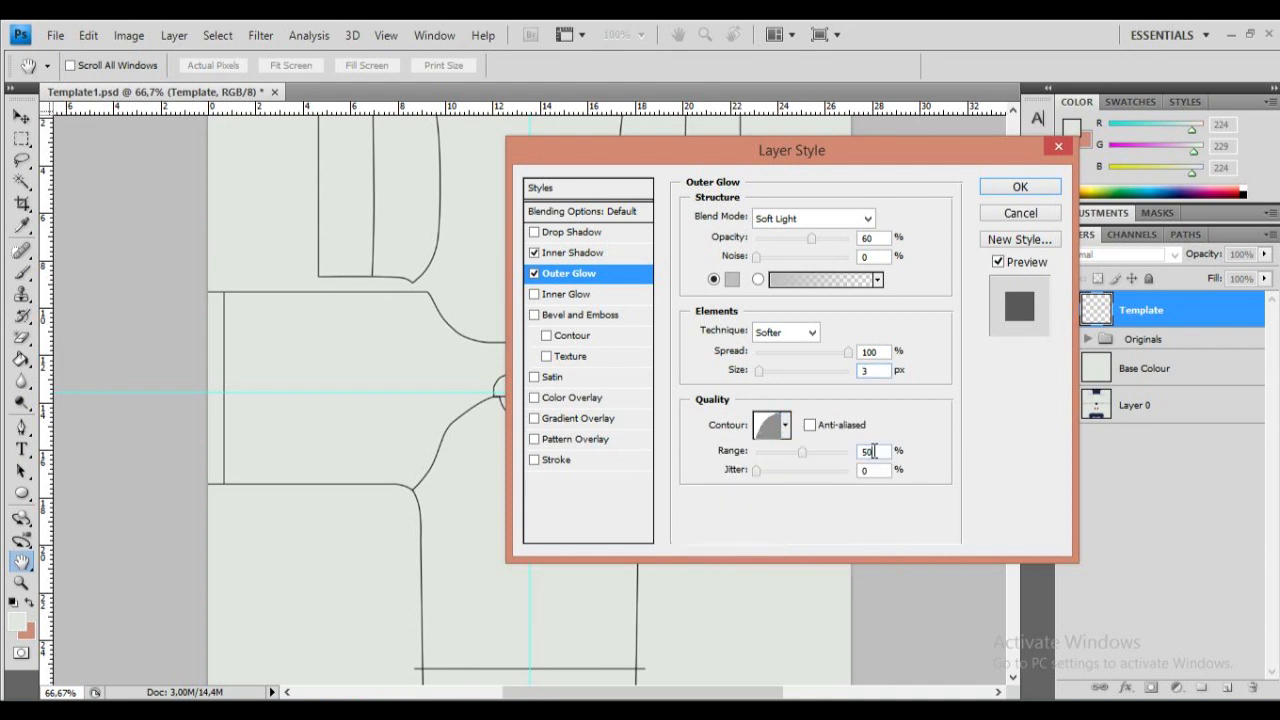
double_click(874, 451)
type("100")
key("Return")
Step: Lower the Template layer's fill to 15%
key("ctrl+plus")
key("ctrl+plus")
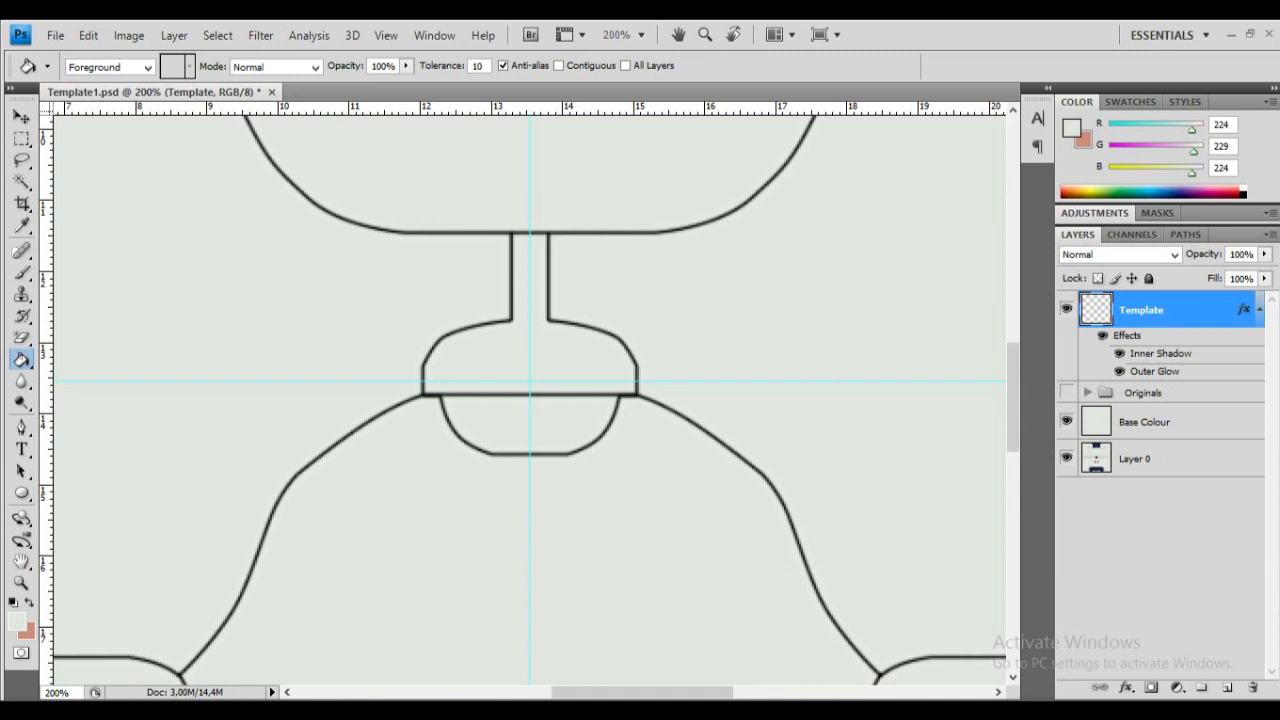
left_click_drag(1265, 256, 1115, 264)
left_click(1115, 256)
left_click_drag(1265, 278, 1172, 304)
left_click_drag(1176, 297, 1177, 297)
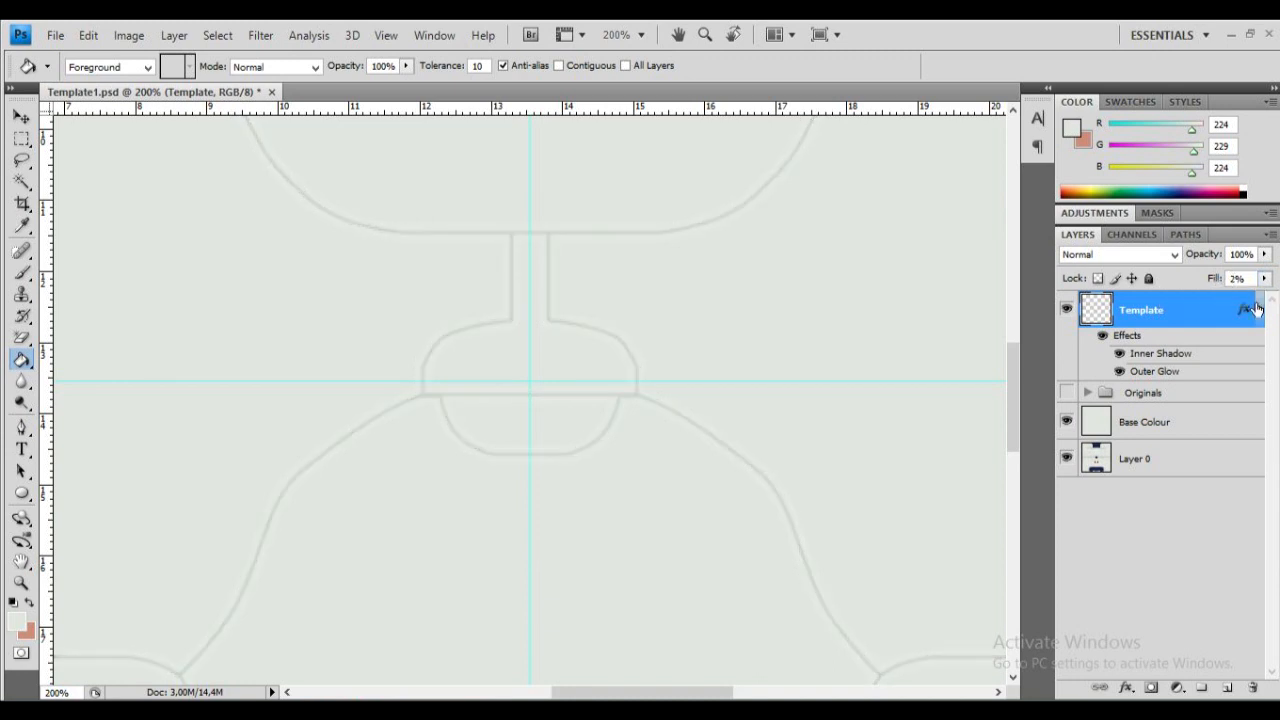
key("Down")
key("Return")
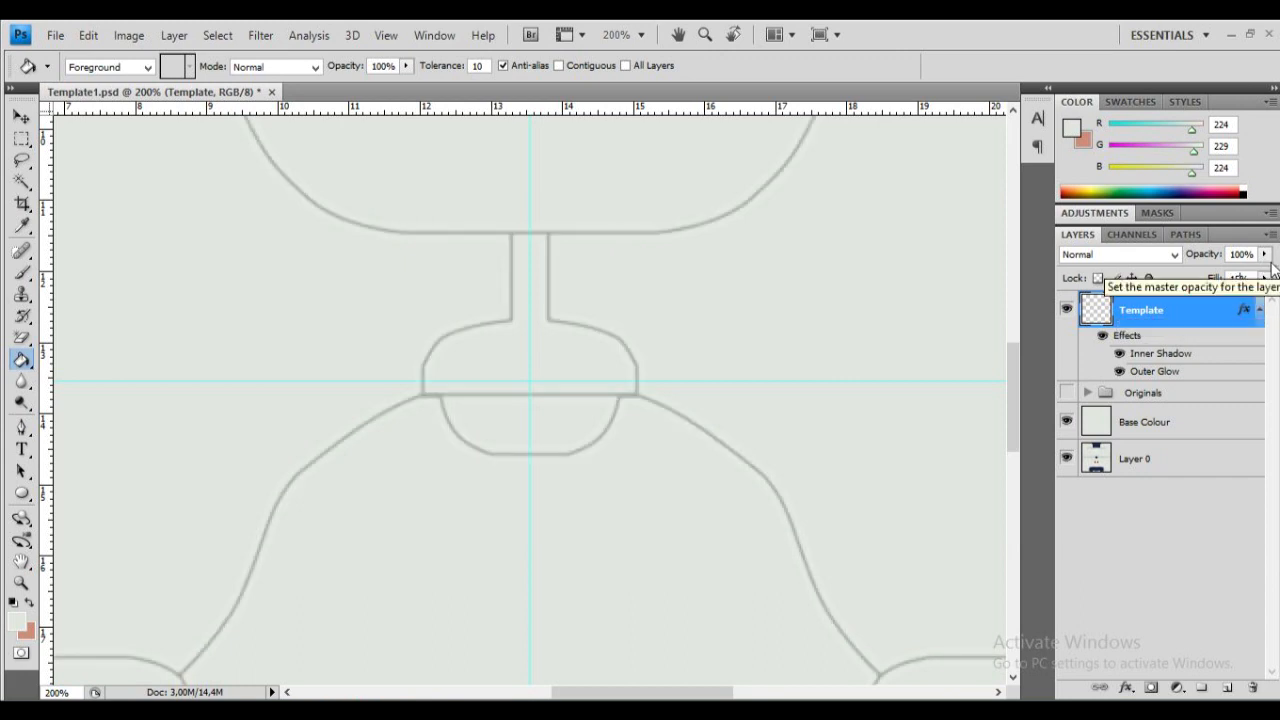
Step: Set the Template layer's opacity to 50%
left_click(1266, 256)
left_click_drag(1264, 280, 1219, 280)
left_click(1237, 256)
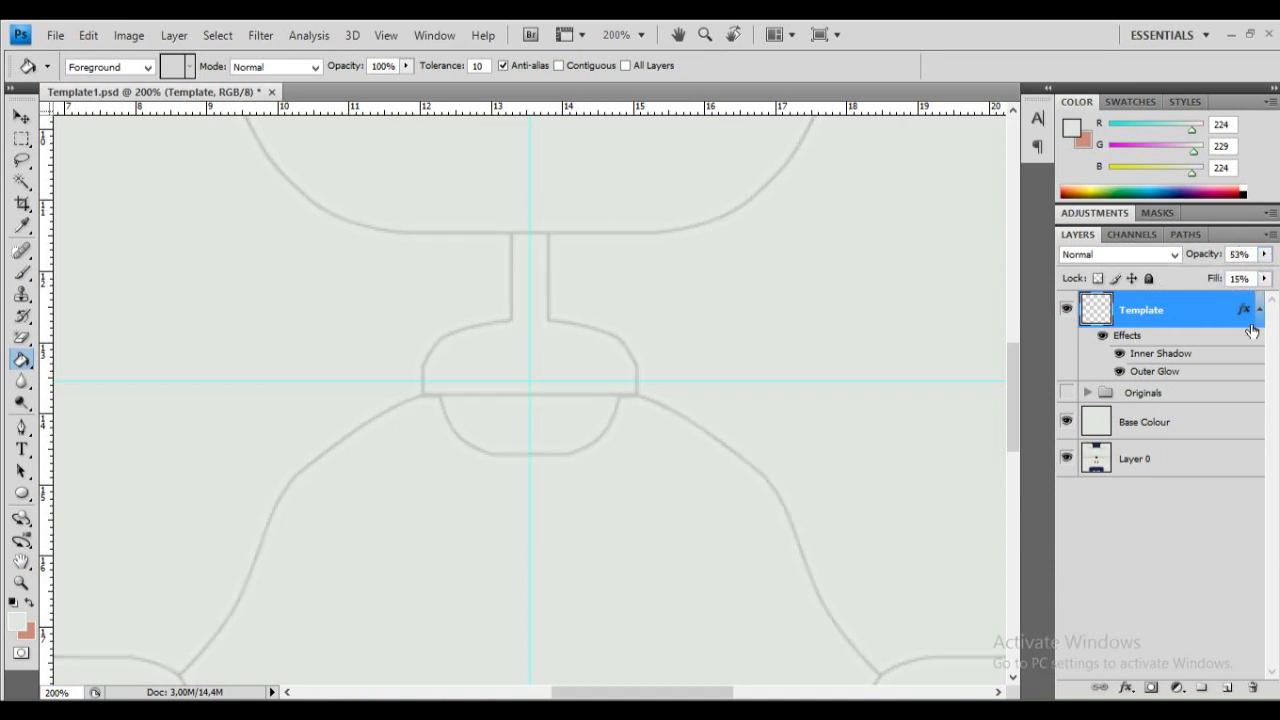
key("BackSpace")
type("0")
left_click(21, 117)
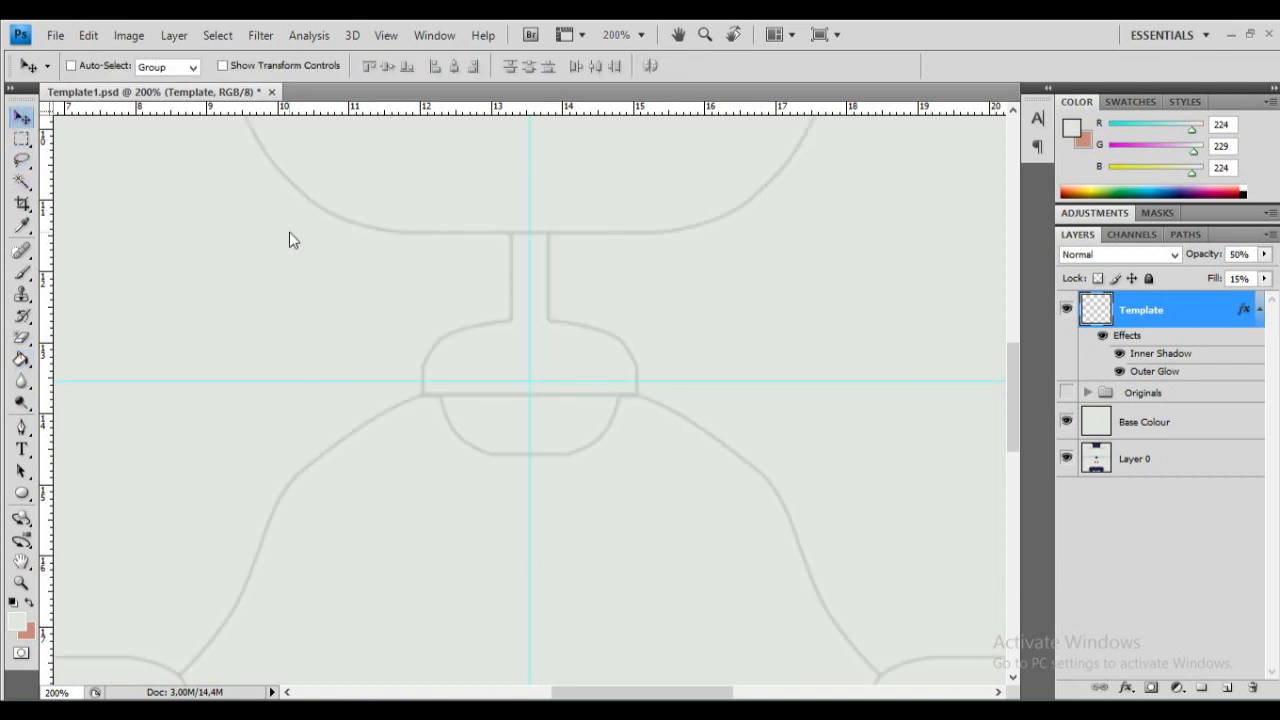
Step: Examine the softened seam lines across the whole kit template and close up around the collar
key("ctrl+minus")
key("ctrl+minus")
key("ctrl+minus")
key("ctrl+minus")
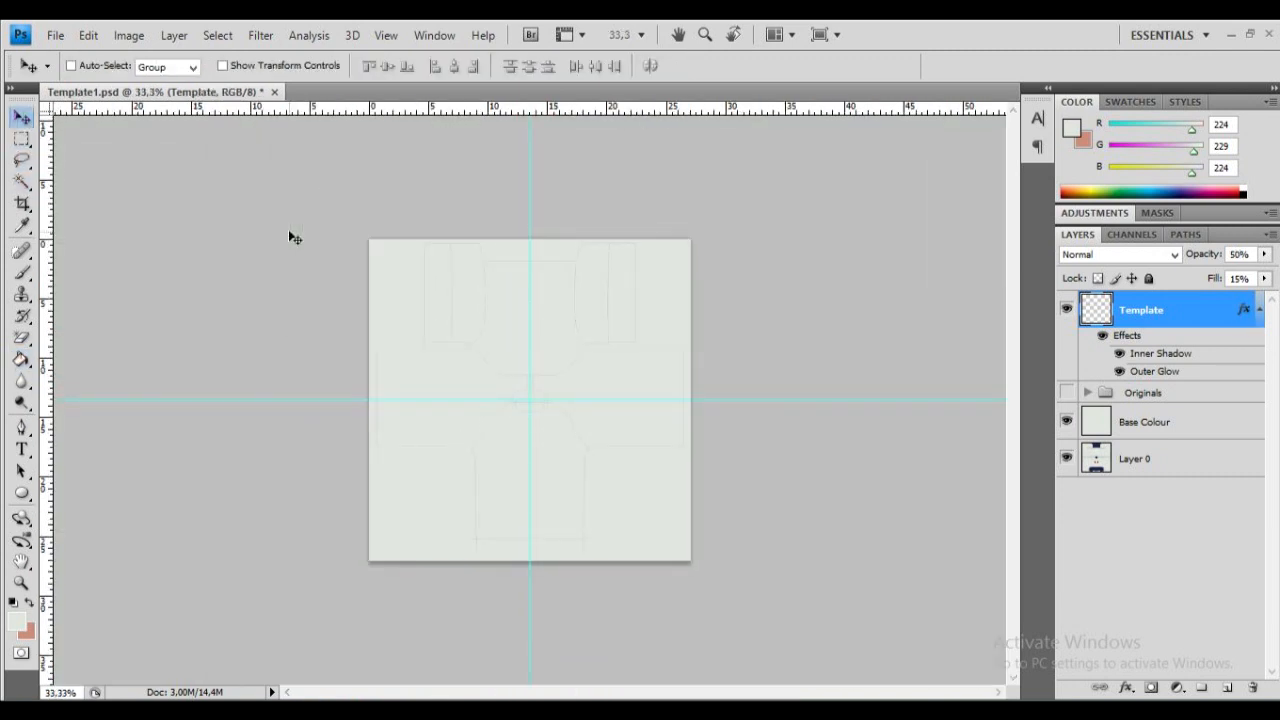
key("ctrl+plus")
key("ctrl+plus")
key("ctrl+plus")
key("ctrl+plus")
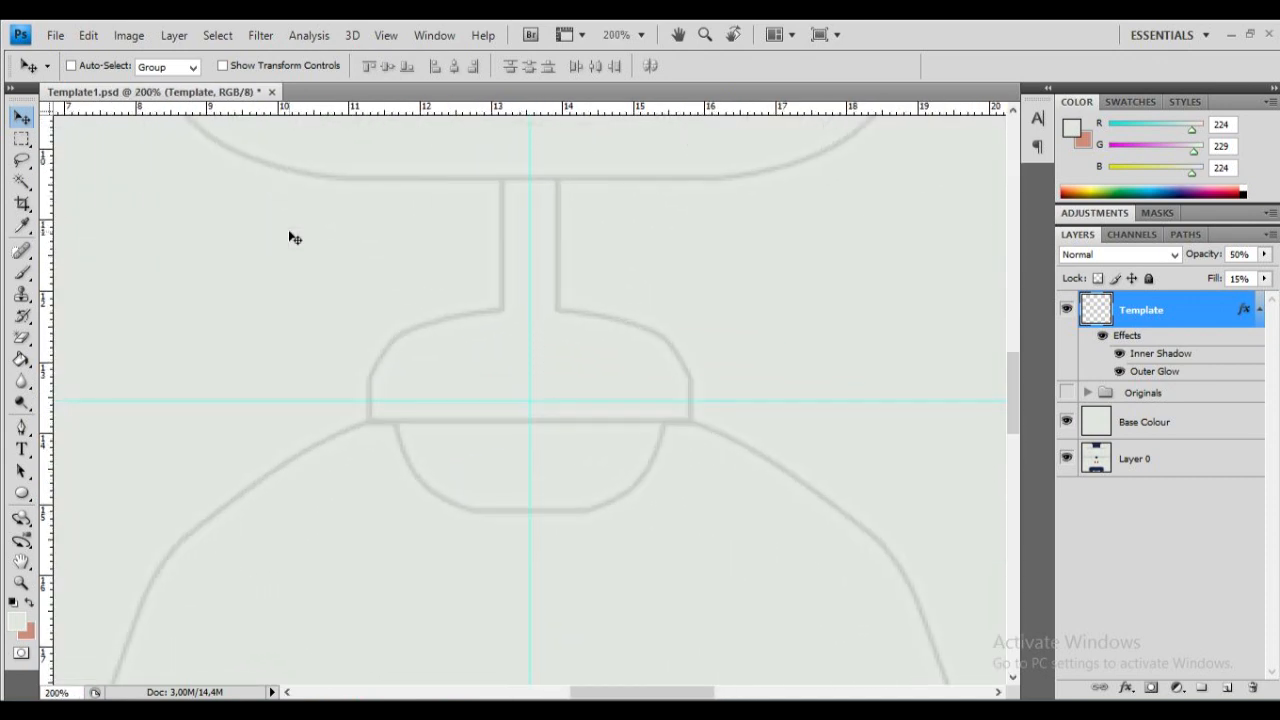
key("ctrl+plus")
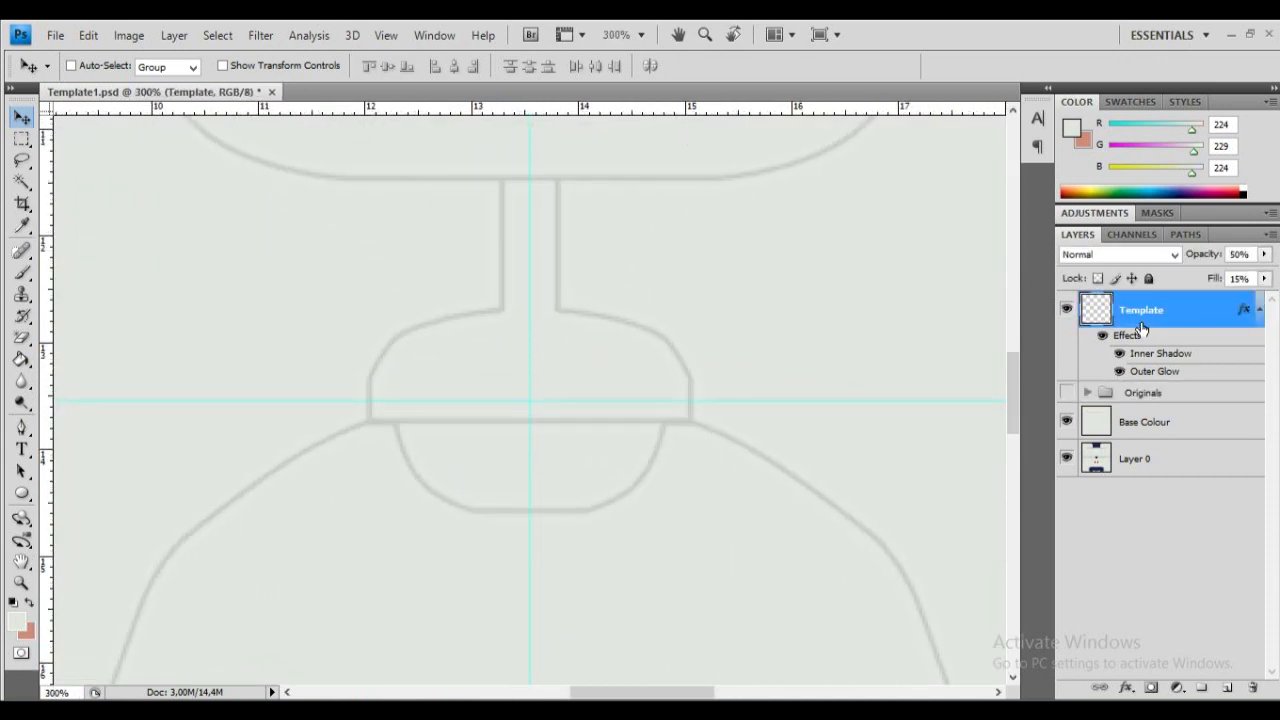
Step: Create a layer group named Collar directly above the Originals group and add a new empty layer inside it
left_click(1141, 414)
left_click(1141, 401)
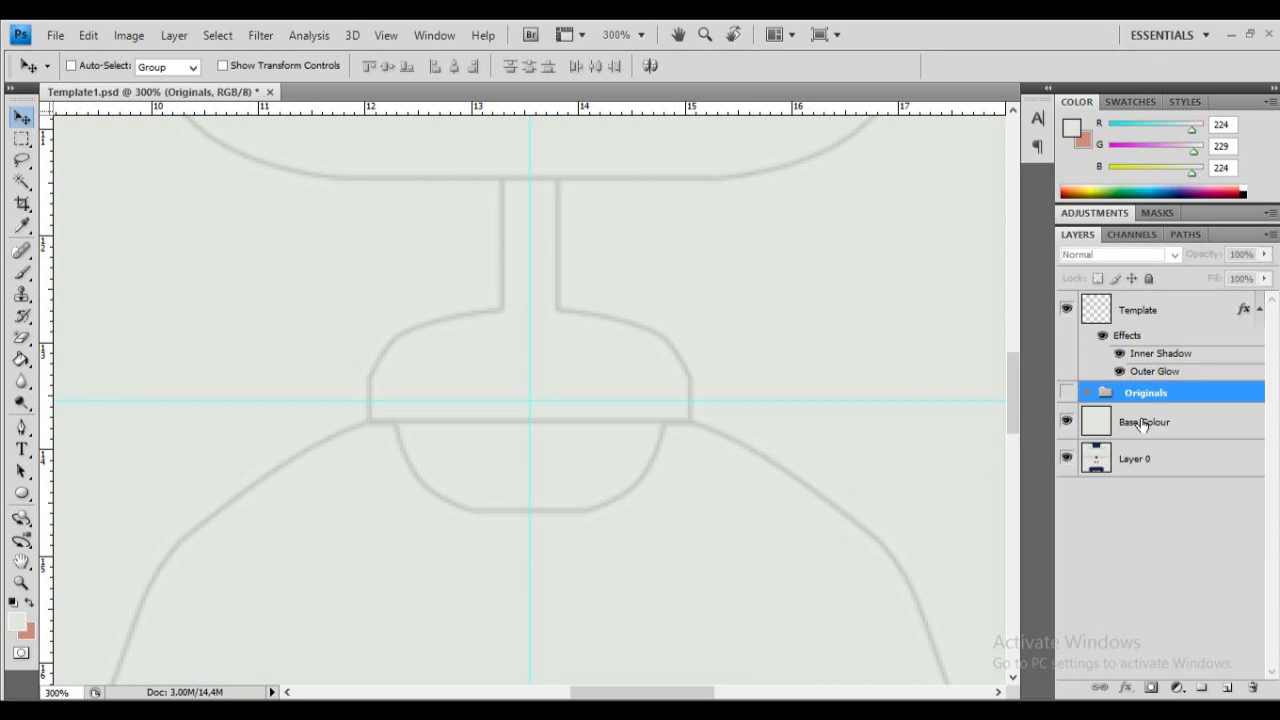
left_click(1205, 688)
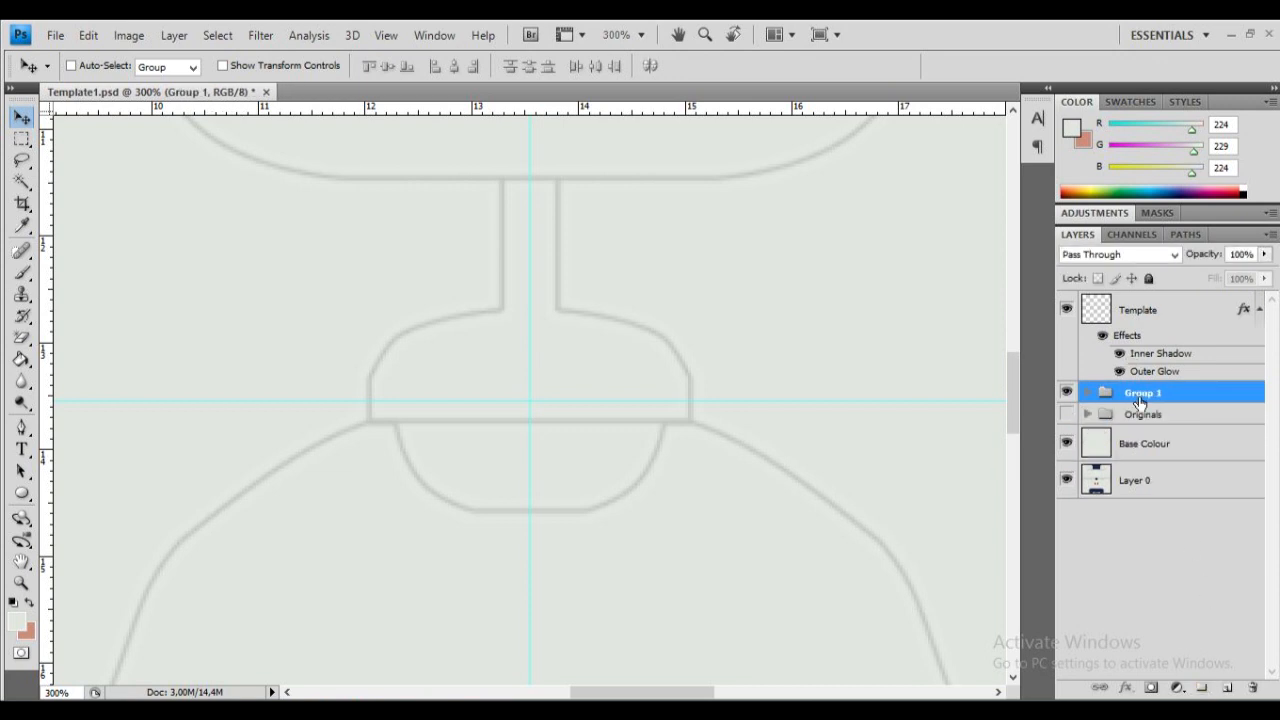
double_click(1140, 400)
type("Collar")
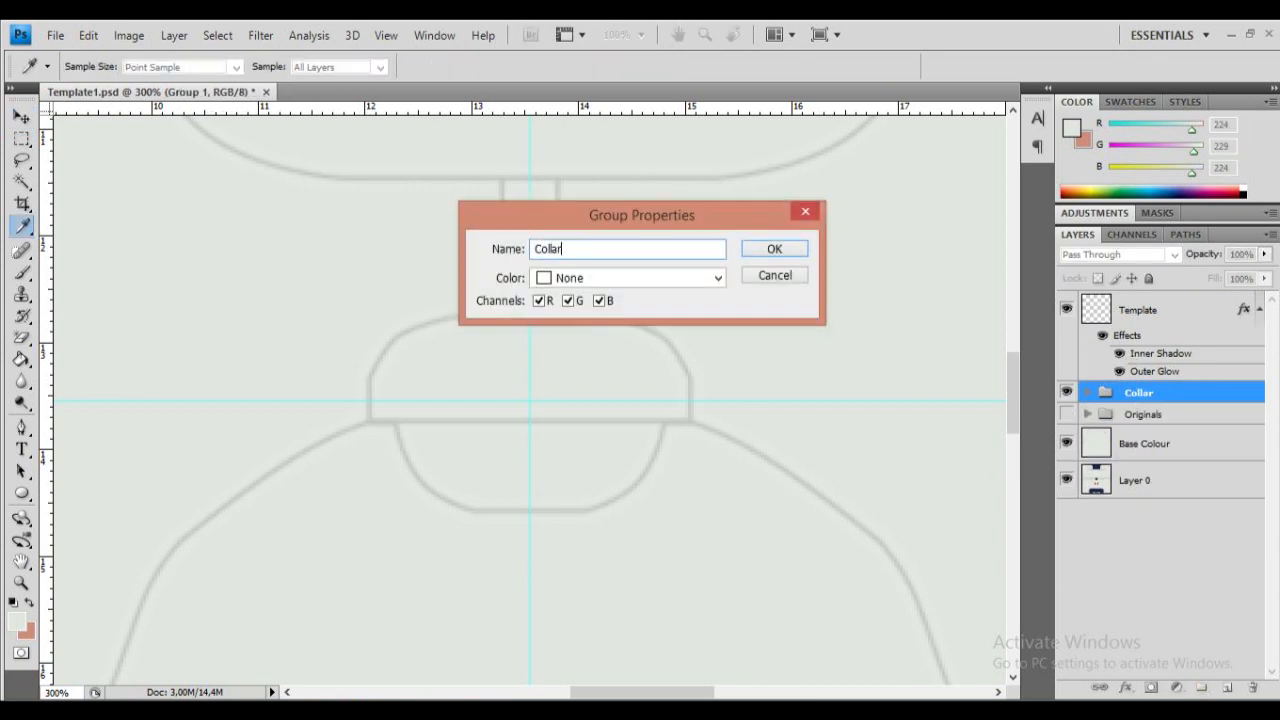
key("Return")
key("v")
left_click(1227, 688)
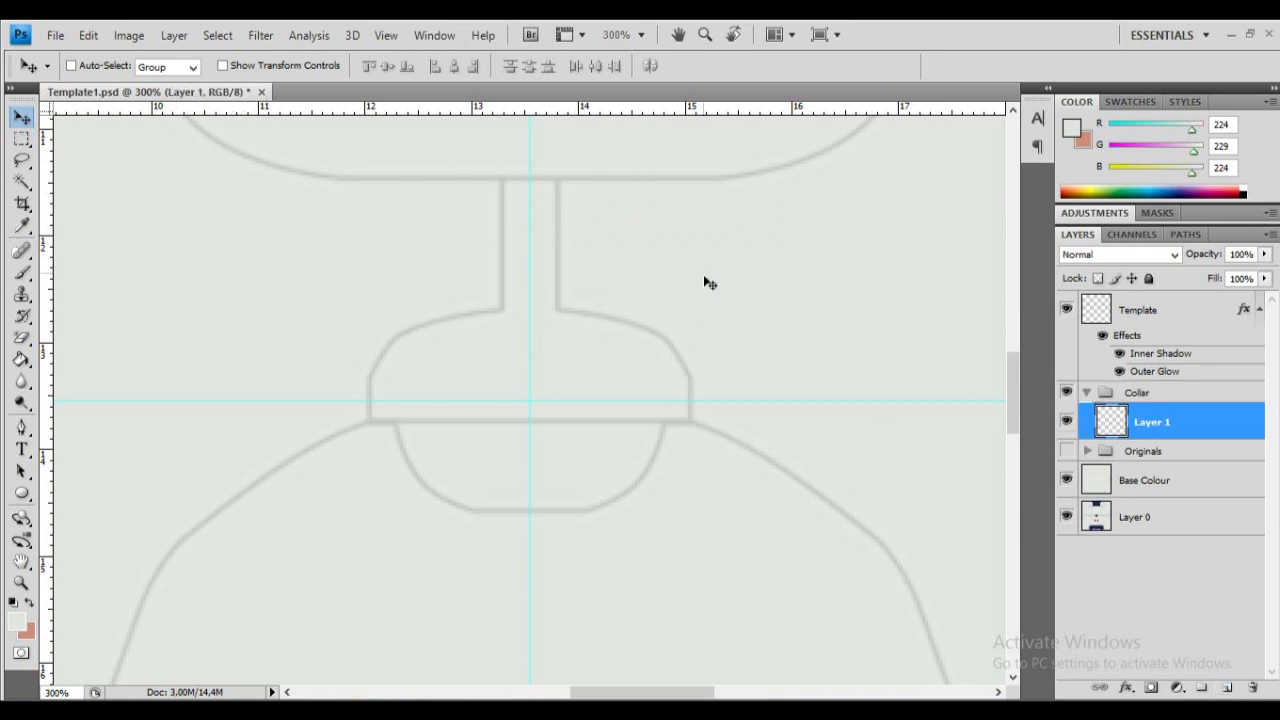
Step: Trace the collar's upper edge and curved right side with the Pen tool, down to the inner corner of its right step
left_click(22, 428)
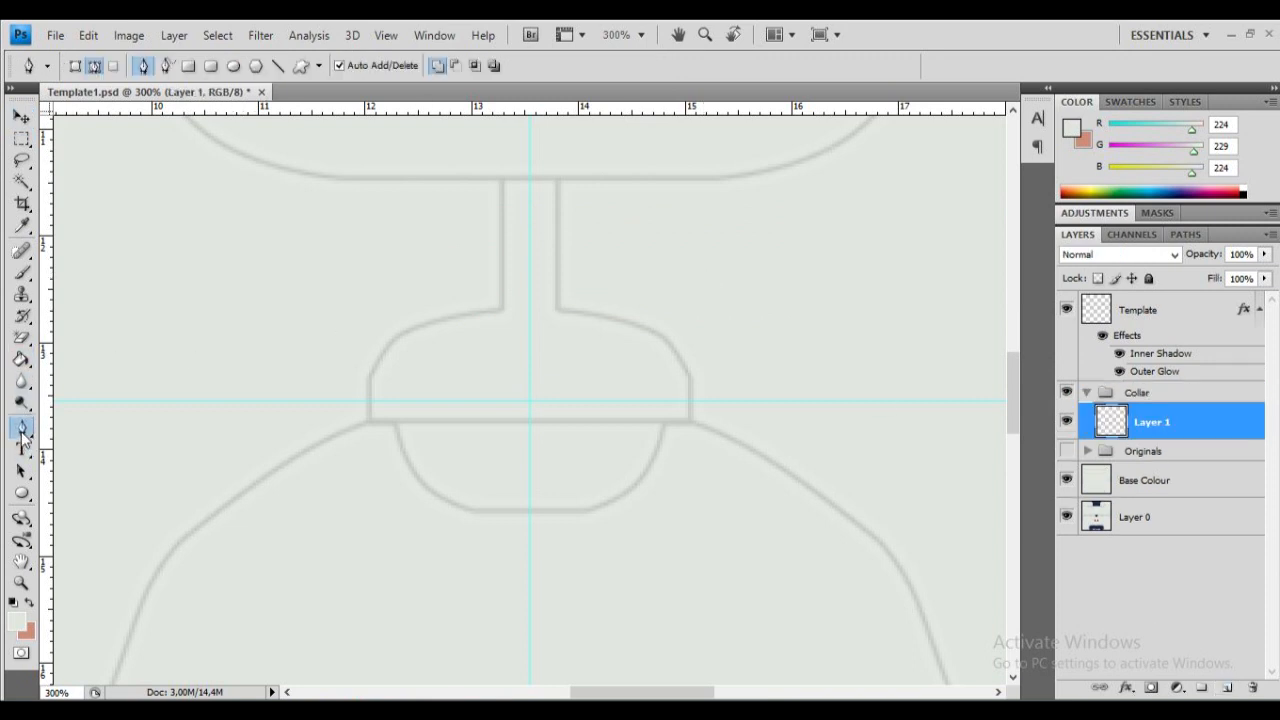
left_click(502, 309)
left_click(557, 310)
left_click_drag(664, 340, 632, 325)
left_click(690, 381)
mouse_move(664, 350)
left_mouse_down()
mouse_move(673, 360)
mouse_move(670, 347)
left_mouse_up()
left_click(690, 421)
left_click(665, 421)
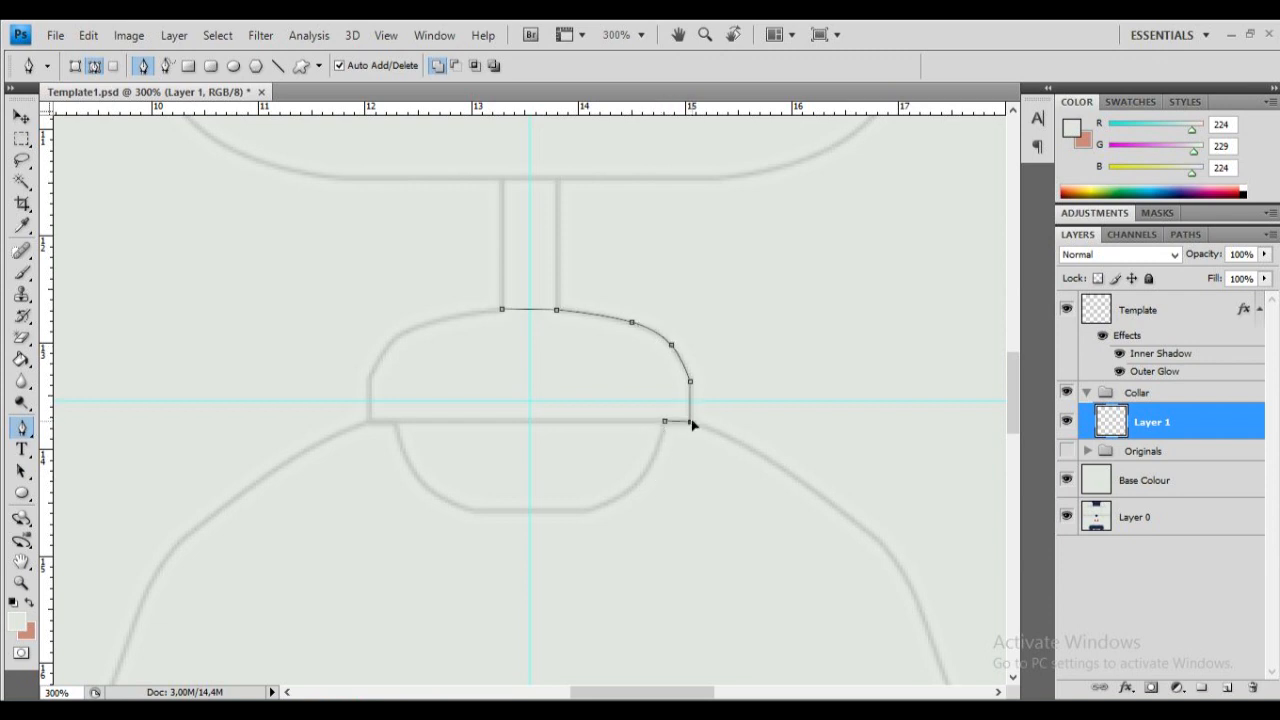
left_click_drag(692, 420, 691, 415)
Step: Continue the path around the collar's lower curve to the inner corner of its left step, bending the segments onto the seam lines
left_click(586, 512)
left_click(629, 469)
left_click(530, 513)
left_click(476, 513)
left_click(396, 425)
left_click(448, 483)
left_click_drag(448, 483, 423, 483)
left_click(395, 423)
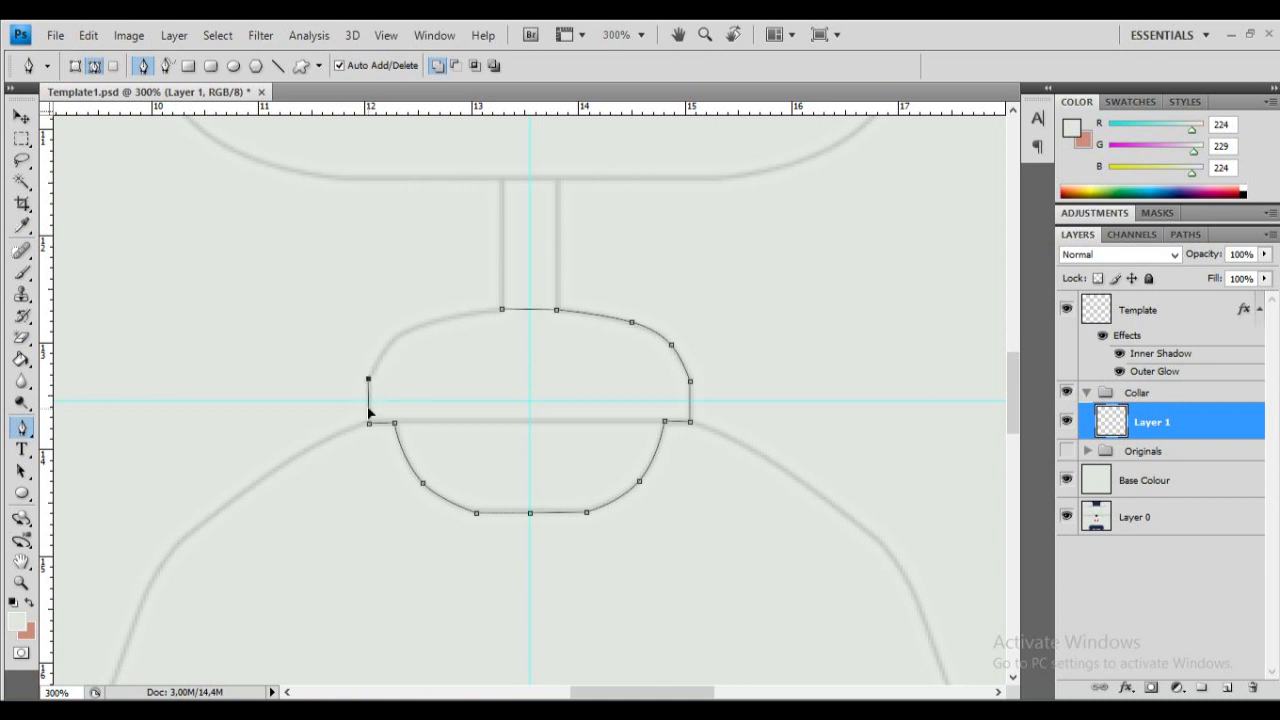
Step: Close the collar path at its starting point and bend its upper-left segment onto the seam line
left_click(501, 310)
left_click(421, 350, "ctrl")
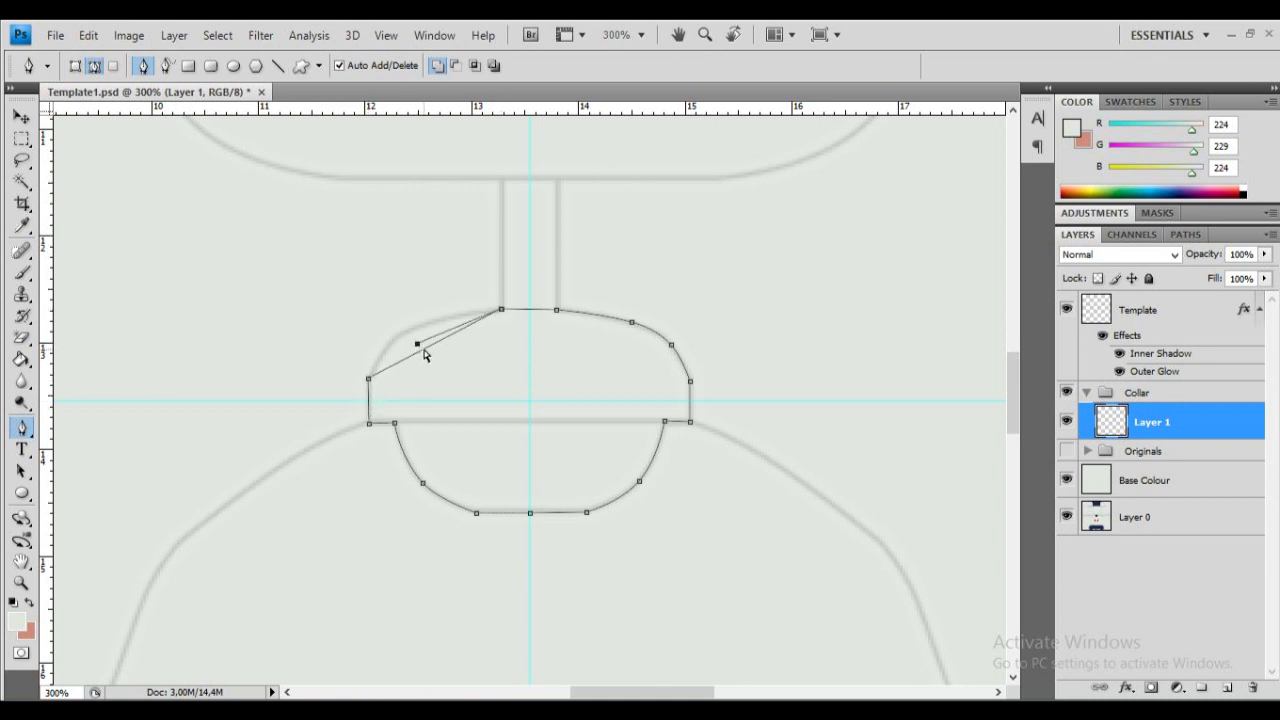
left_click_drag(421, 350, 410, 335)
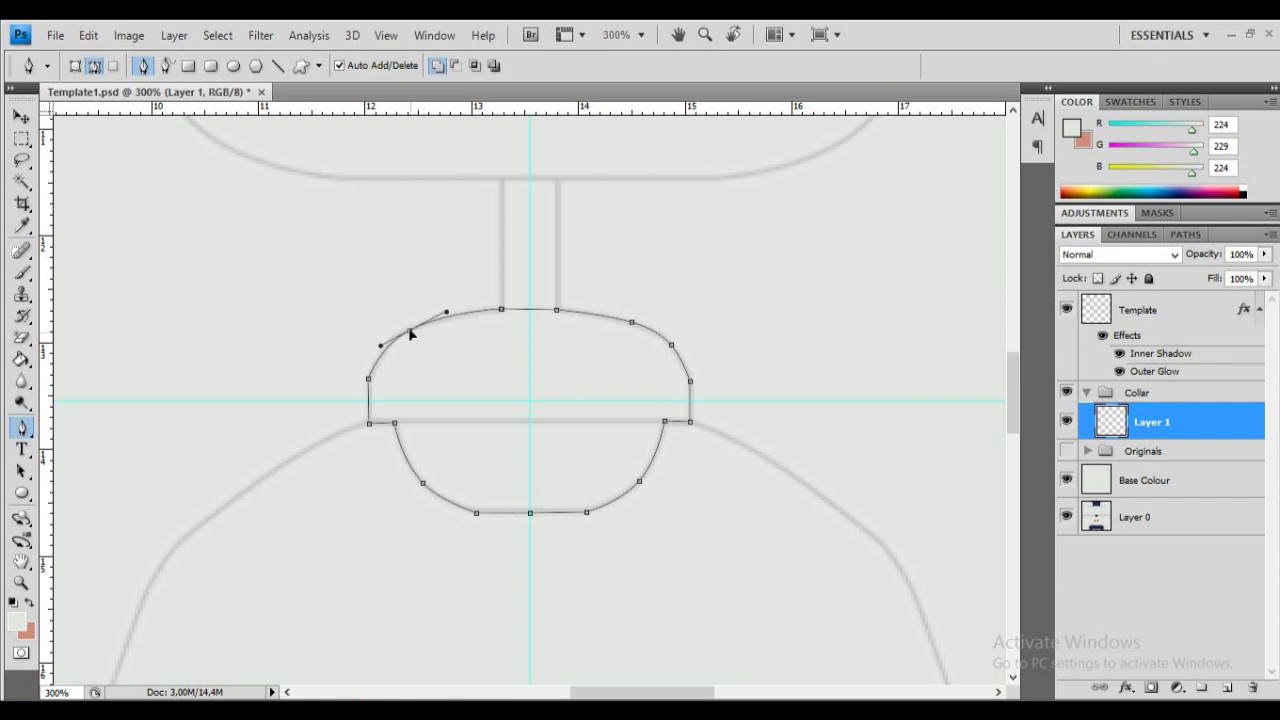
left_click(503, 312)
Step: Convert the collar path into a new anti-aliased selection with a 0 px feather radius
right_click(731, 318)
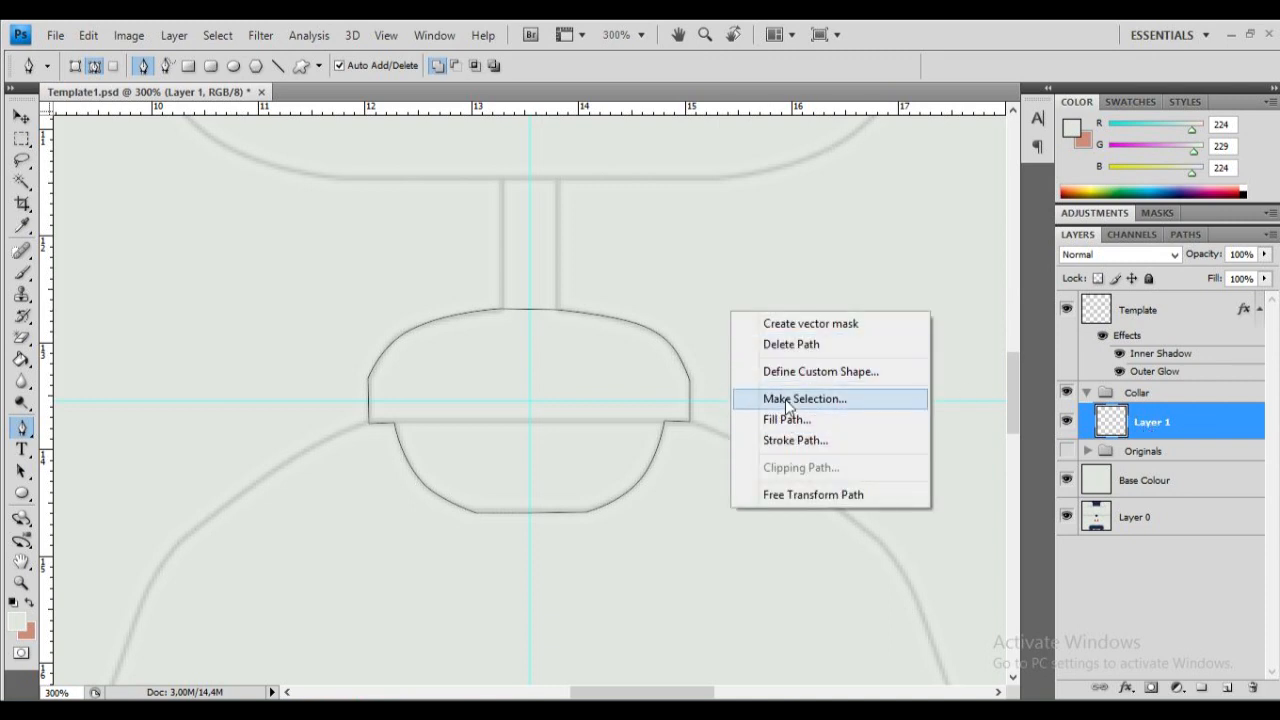
left_click(788, 402)
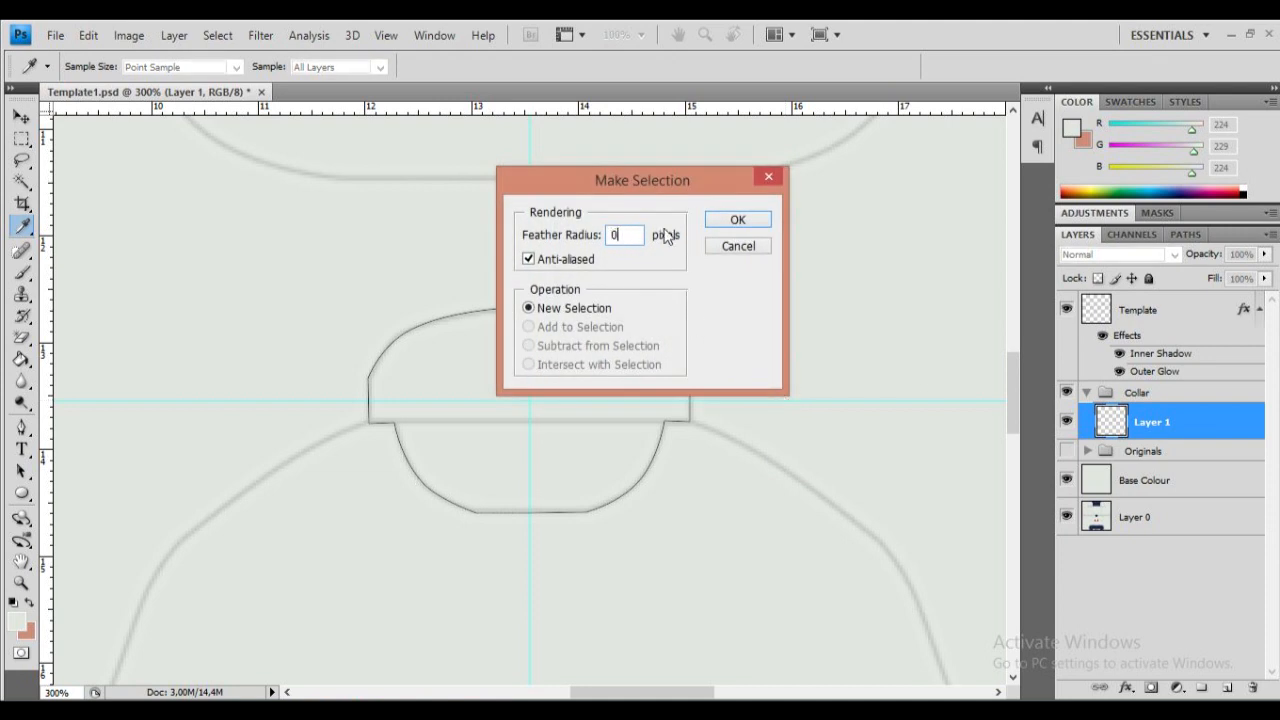
left_click(733, 221)
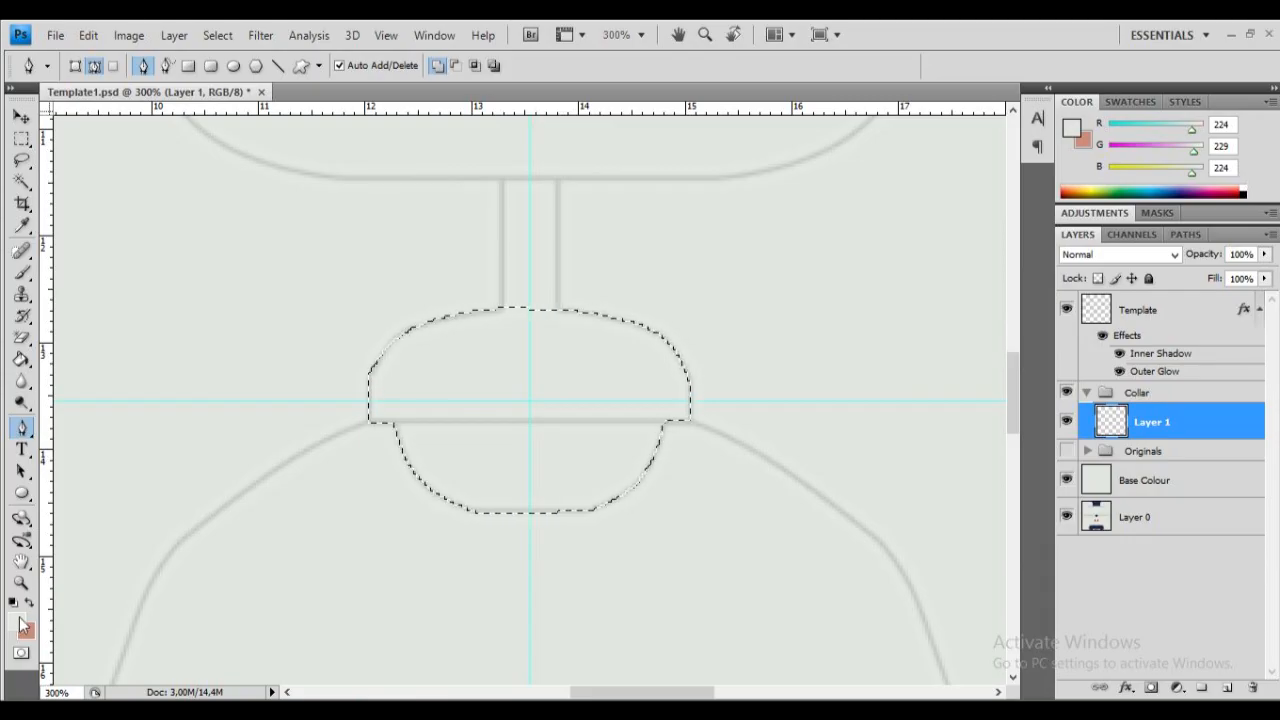
Step: Set the foreground colour to near-black RGB 24, 24, 24
left_click(17, 621)
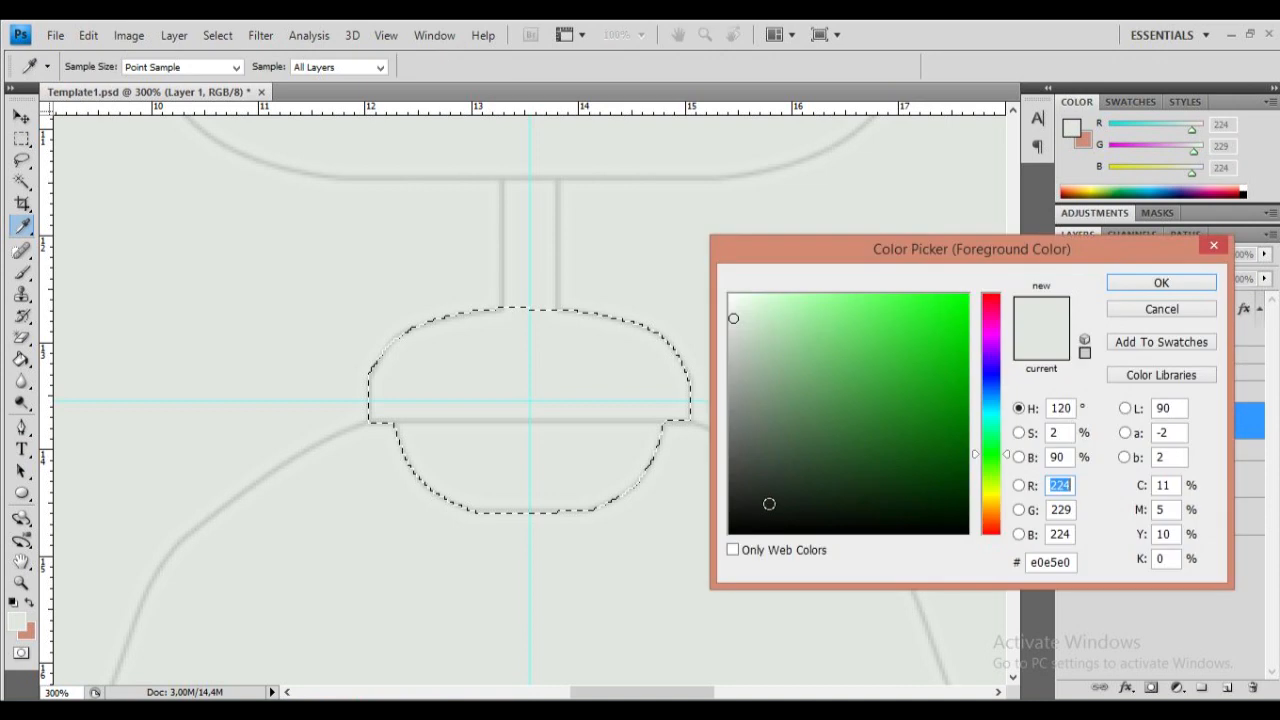
left_click(729, 532)
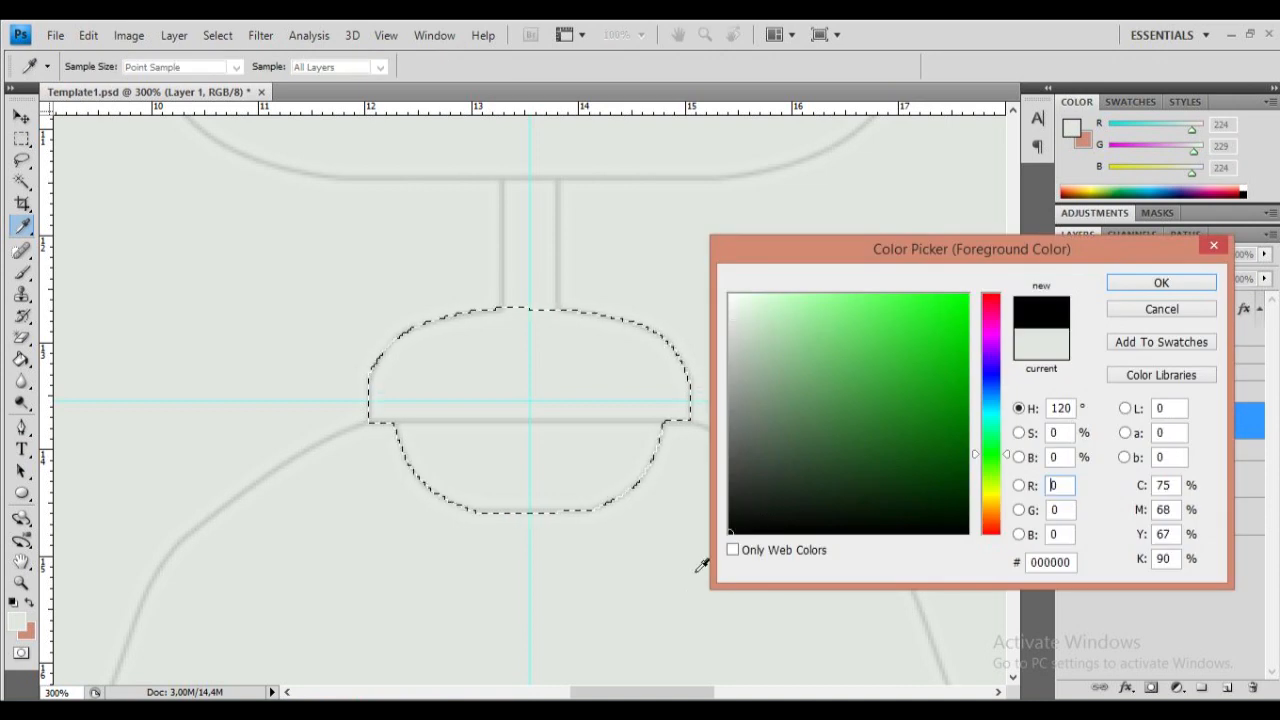
left_click(726, 521)
left_click_drag(726, 521, 722, 510)
left_click(1157, 283)
key("p")
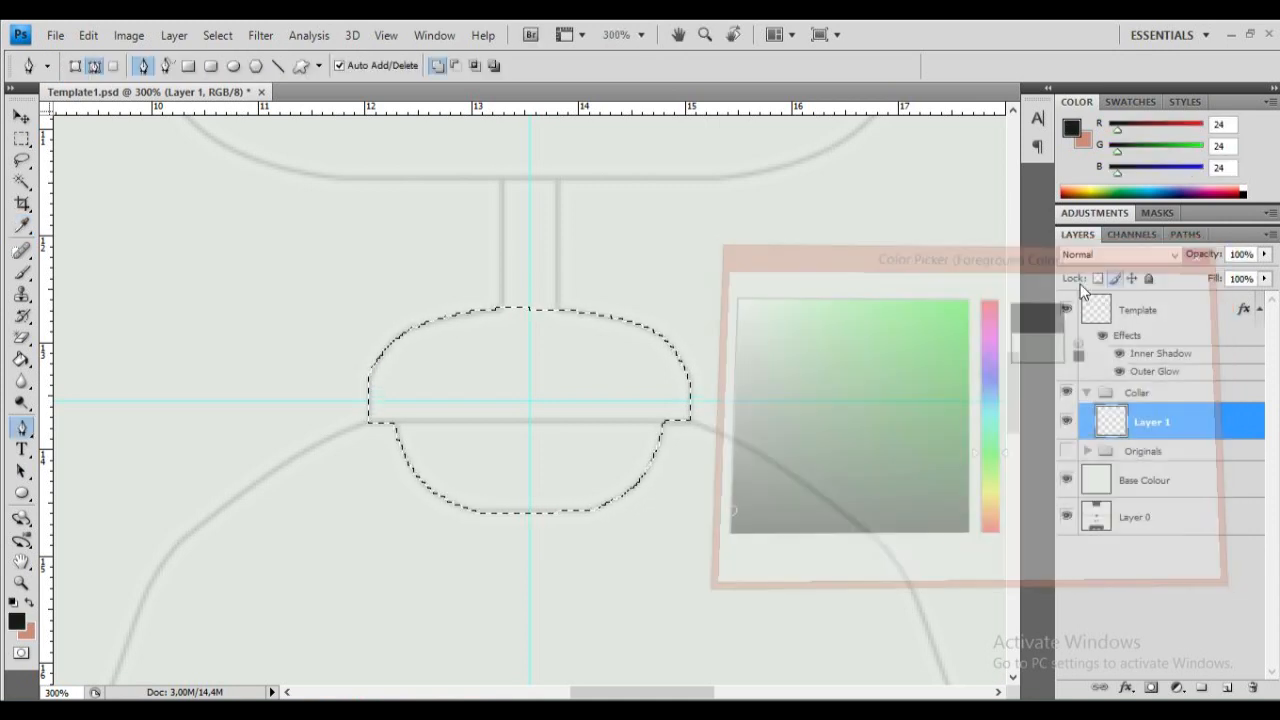
Step: Fill the collar selection on Layer 1 with the foreground colour using the Paint Bucket, and deselect it
key("g")
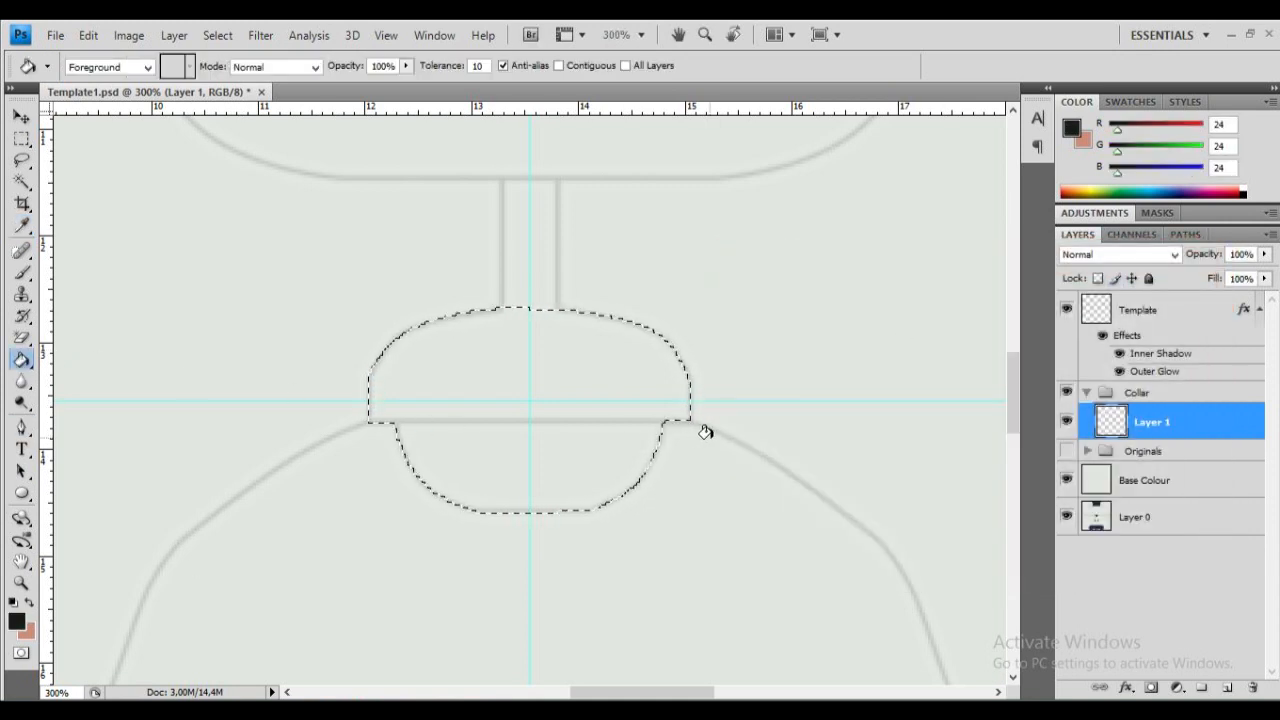
left_click(620, 391)
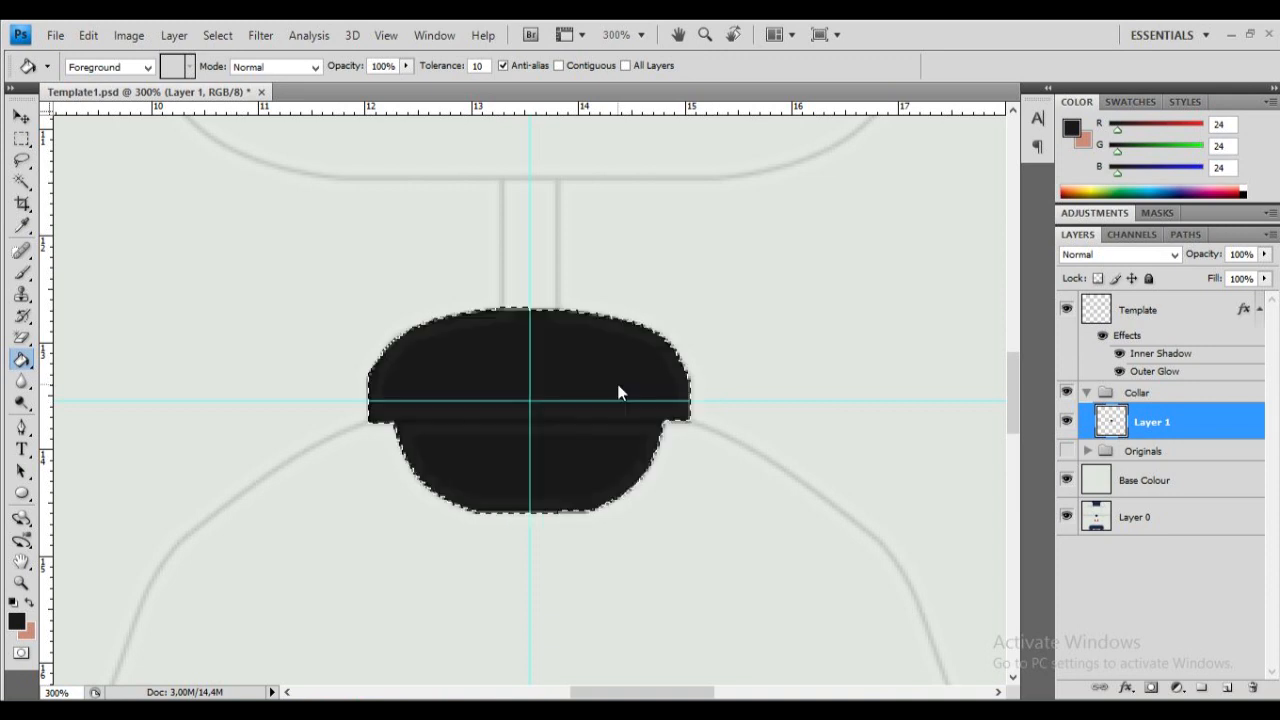
left_click(22, 138)
left_click(379, 245)
Step: Load Layer 1's collar shape as a selection and erase the Template layer's horizontal line inside it with a hard 12 px Eraser
scroll(697, 427, "up", 3)
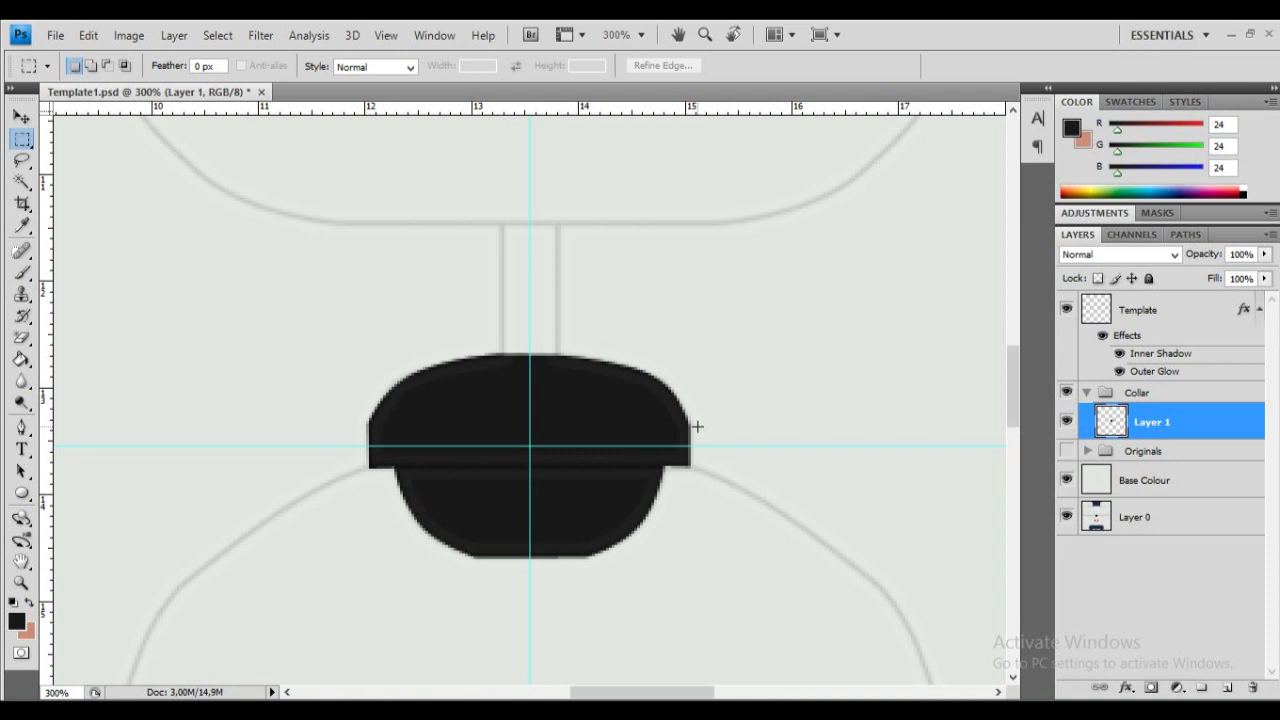
scroll(680, 520, "down", 5)
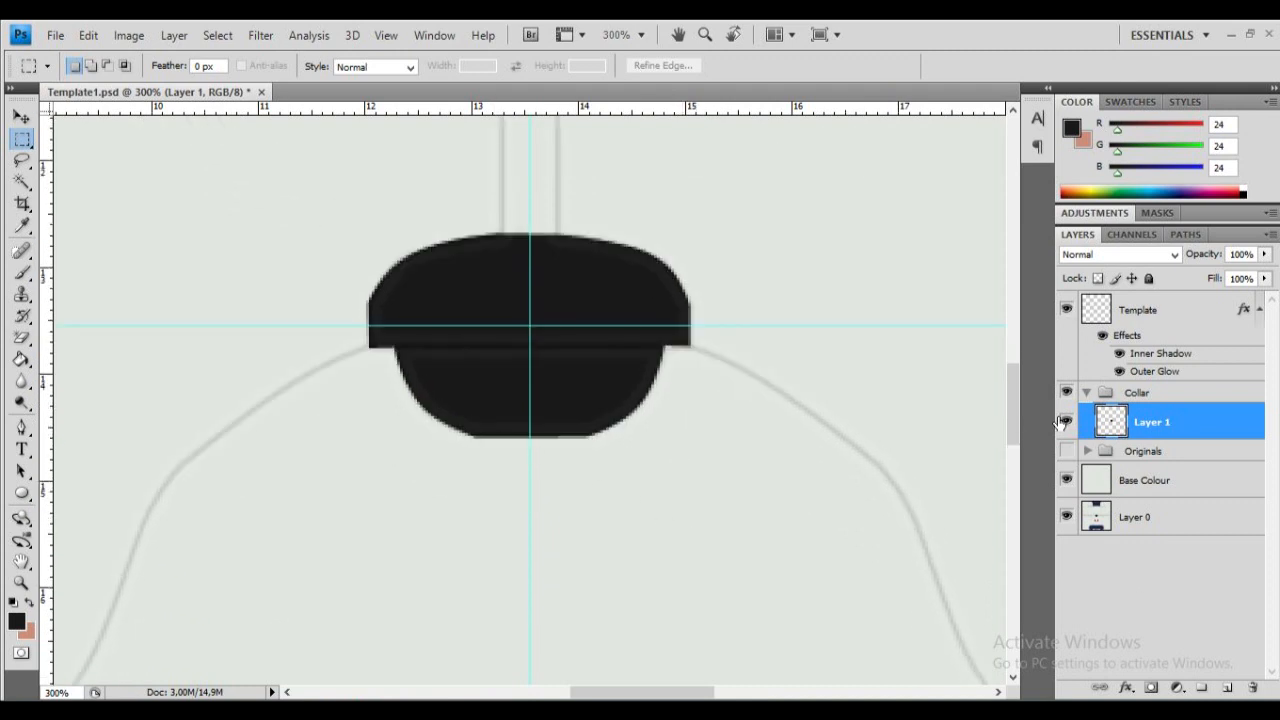
key("ctrl+plus")
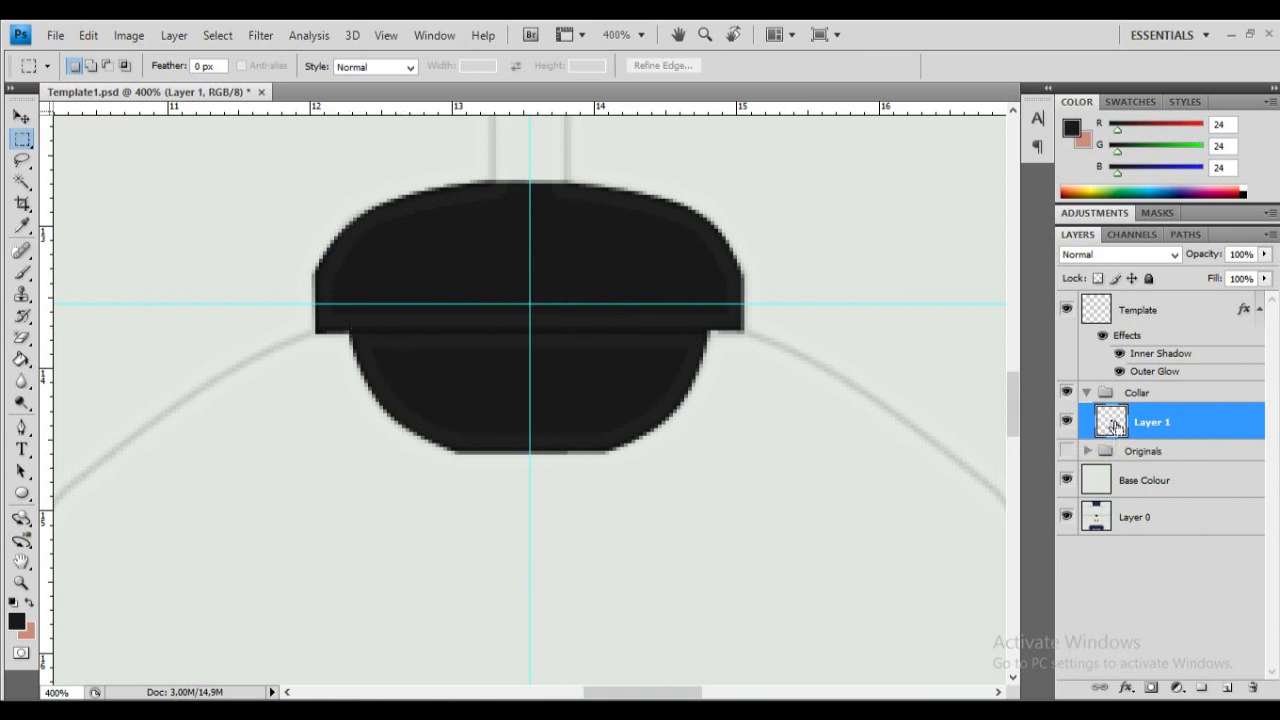
left_click(1117, 426, "ctrl")
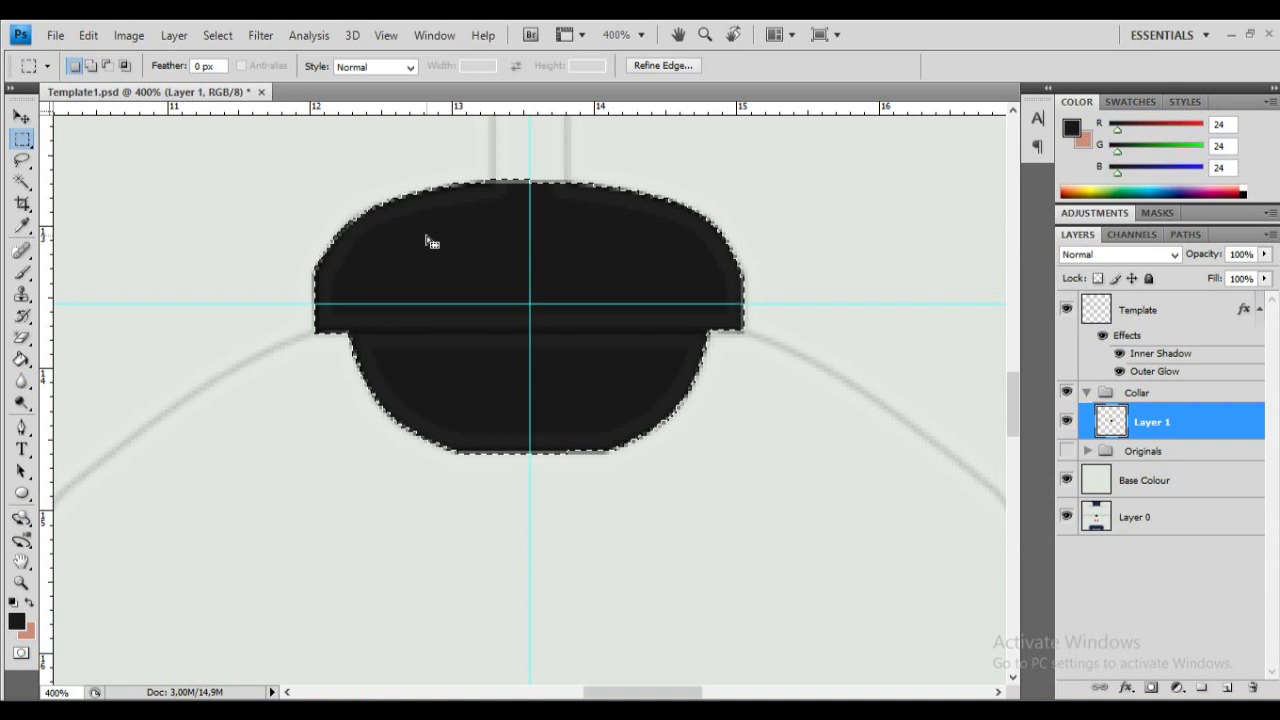
left_click_drag(22, 338, 95, 334)
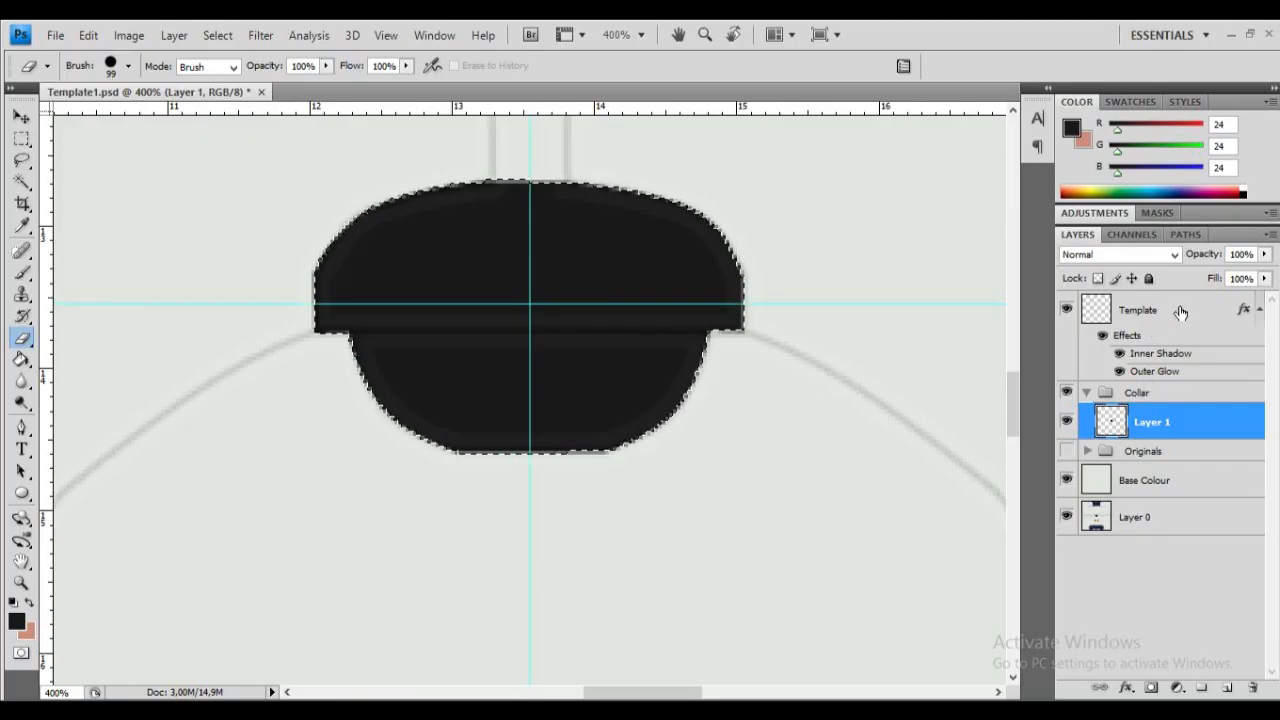
left_click(1180, 313)
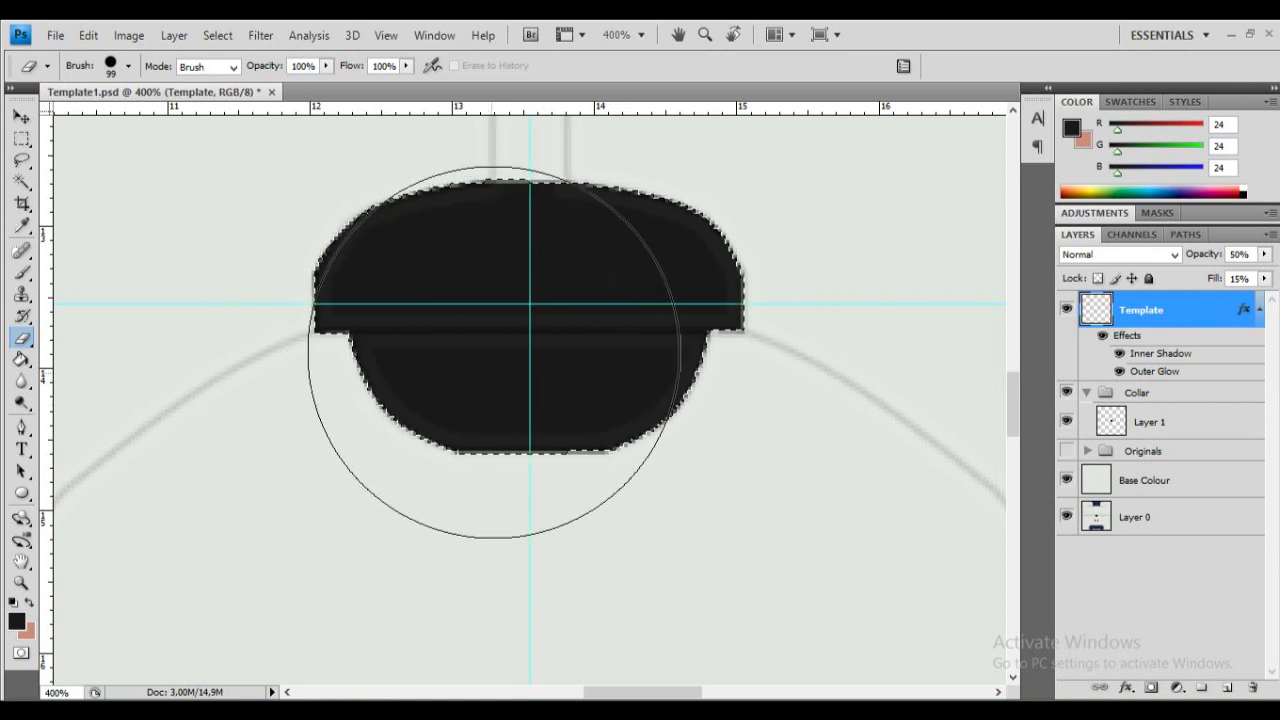
left_click(128, 66)
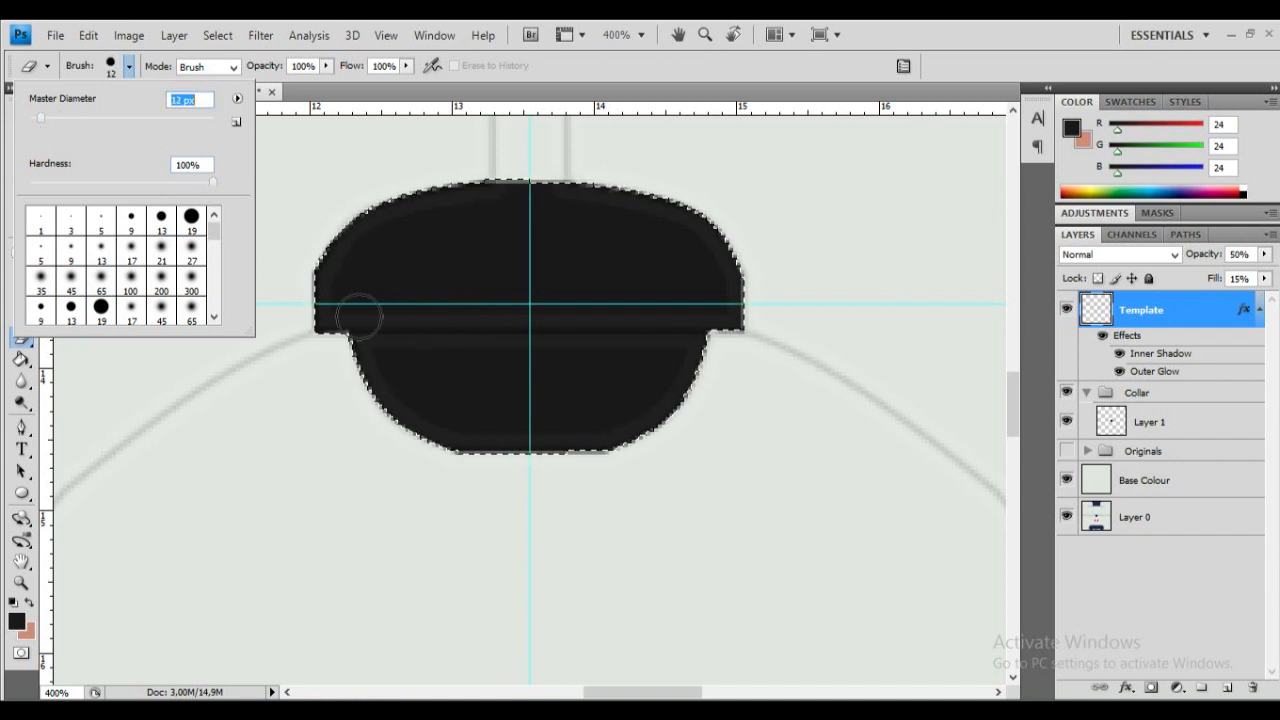
left_click(337, 338)
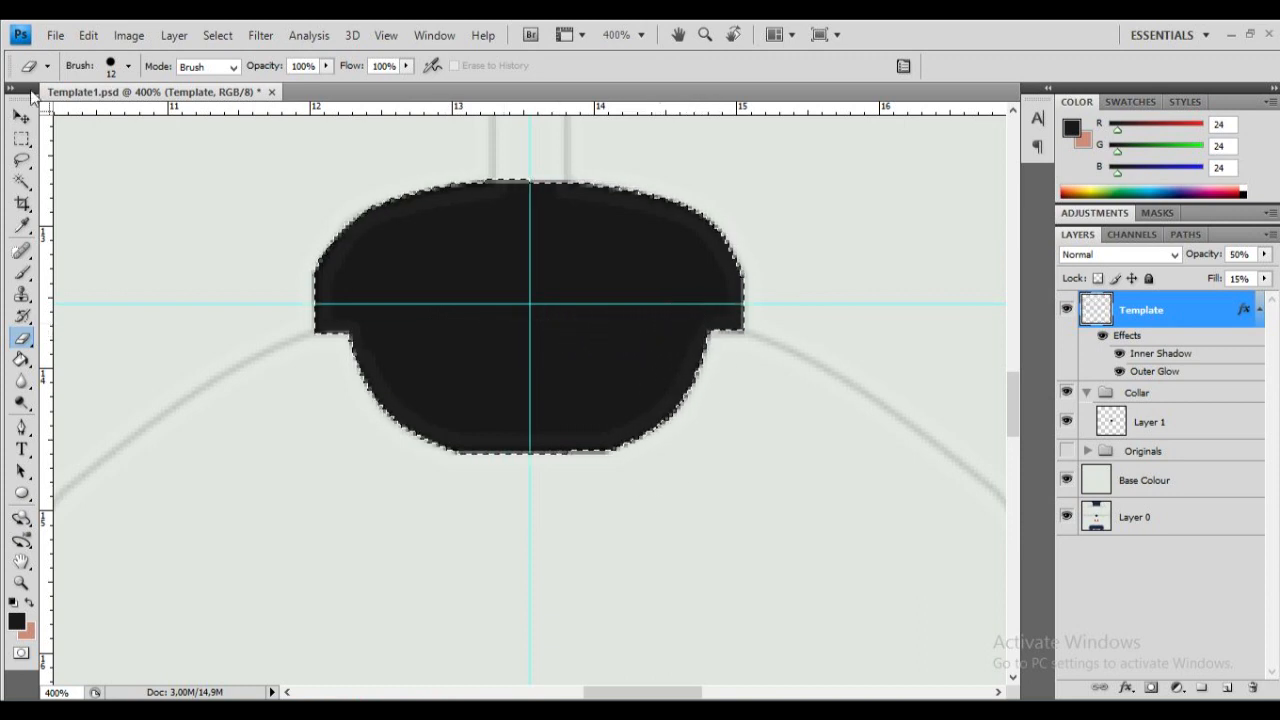
Step: Clear the collar selection with the Rectangular Marquee tool and check the whole collar against the surrounding seam lines
left_click(22, 138)
left_click(367, 172)
scroll(689, 374, "up", 3)
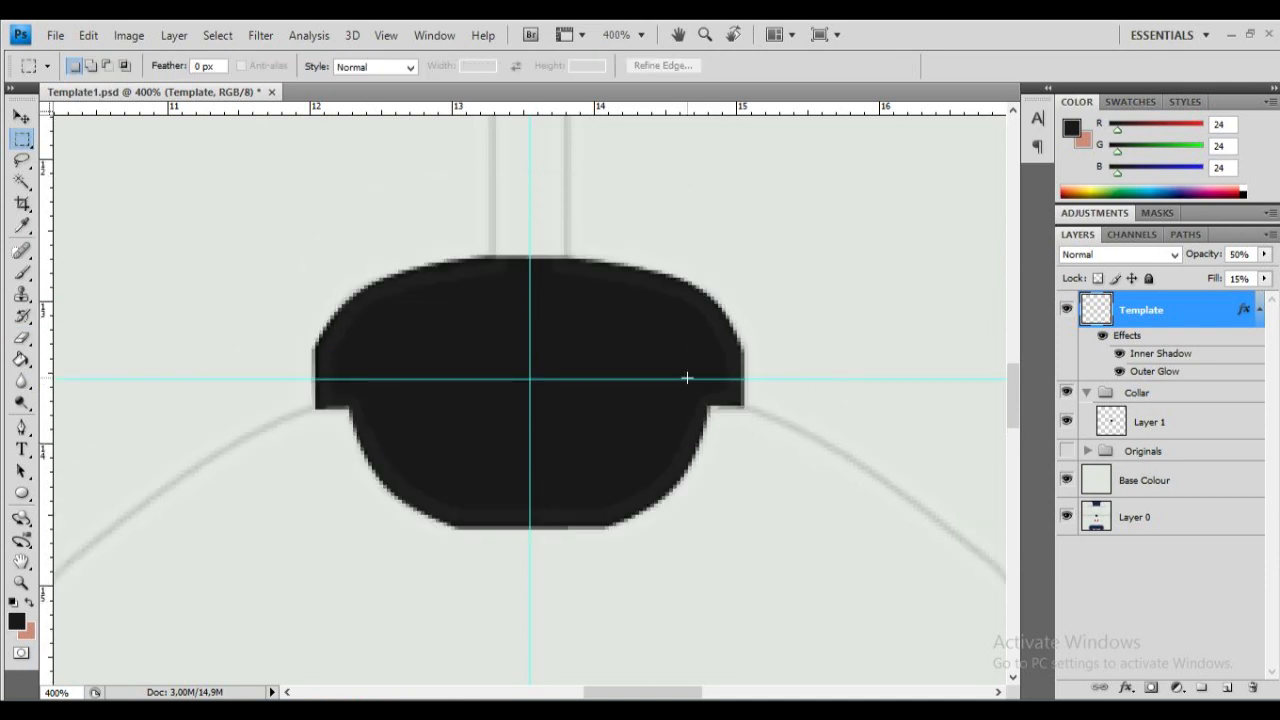
key("ctrl+minus")
key("ctrl+minus")
key("ctrl+minus")
key("ctrl+minus")
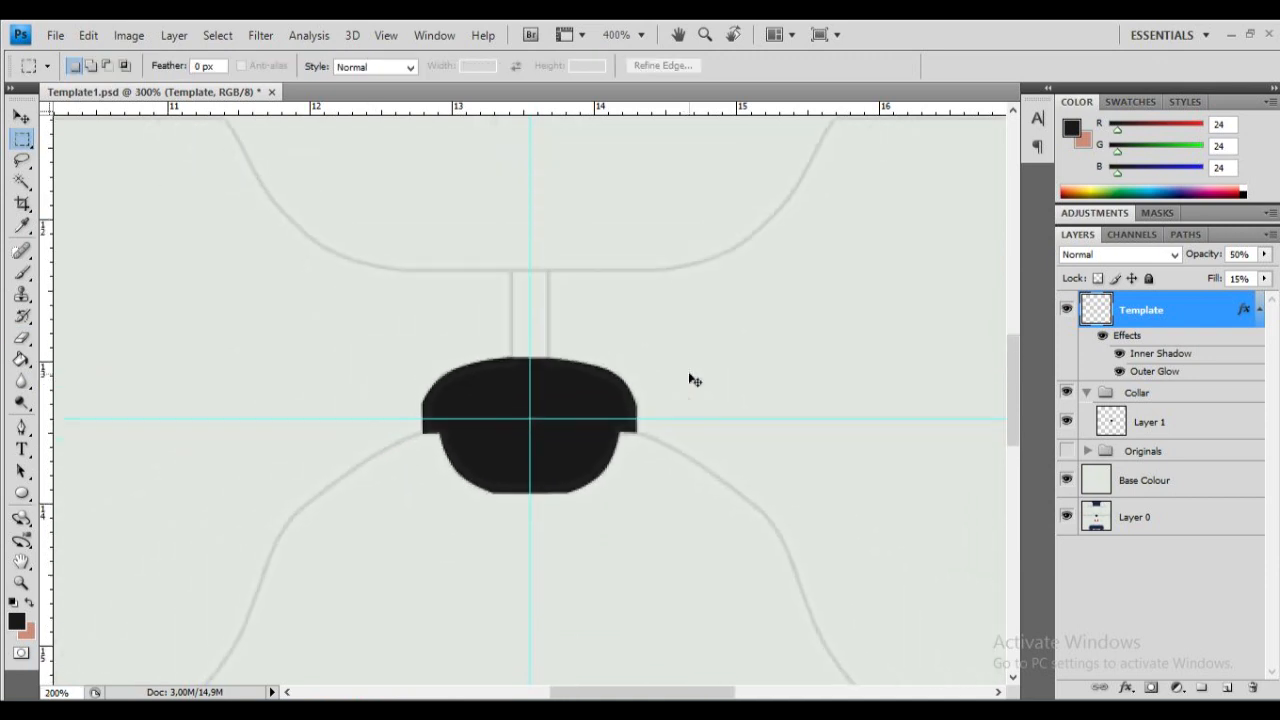
key("ctrl+plus")
key("ctrl+plus")
key("ctrl+plus")
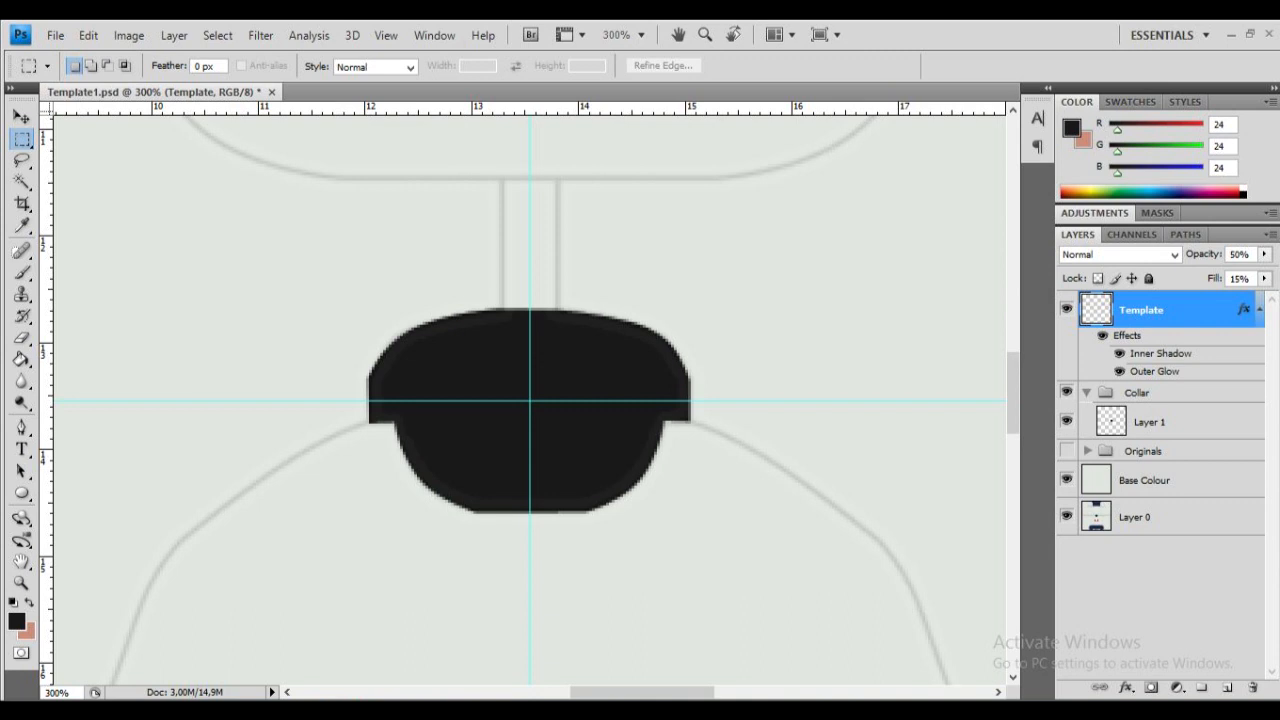
Step: Add a new layer above Layer 1 in the Collar group and marquee-select the strip between the two vertical seam lines above the collar
left_click(1172, 418)
left_click(1232, 688)
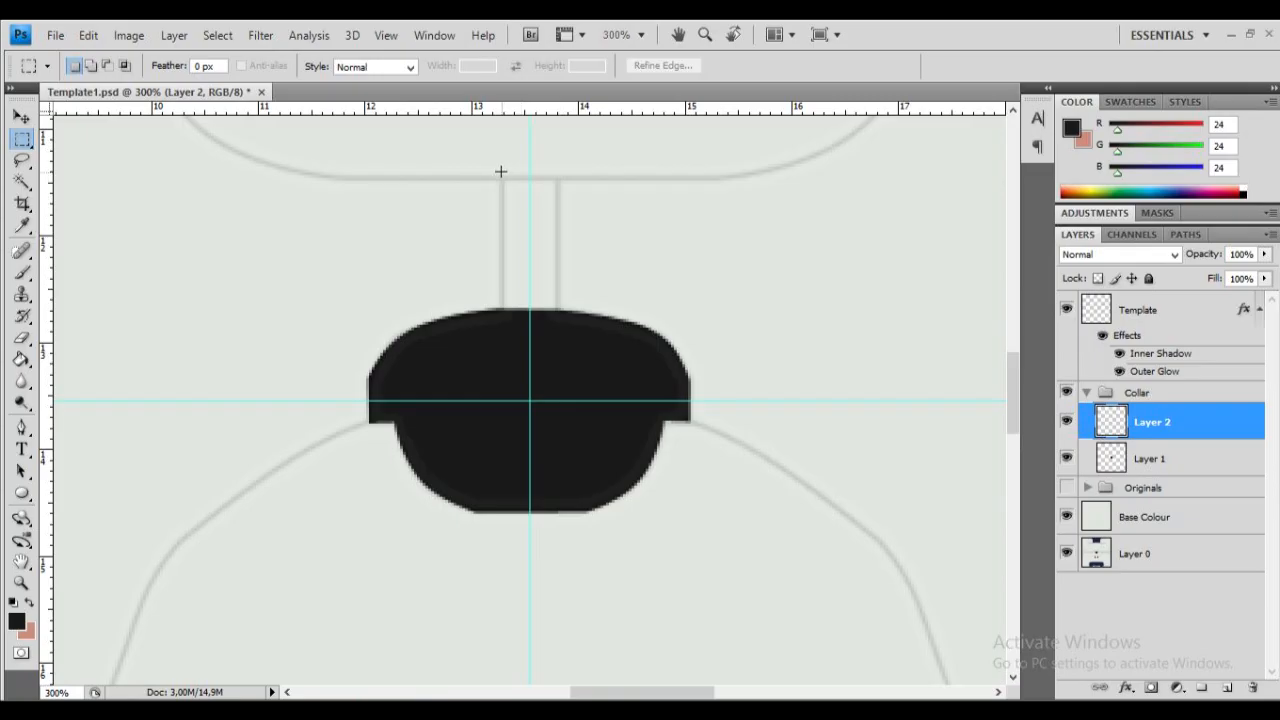
right_click(20, 145)
left_click(61, 138)
left_click_drag(501, 177, 557, 329)
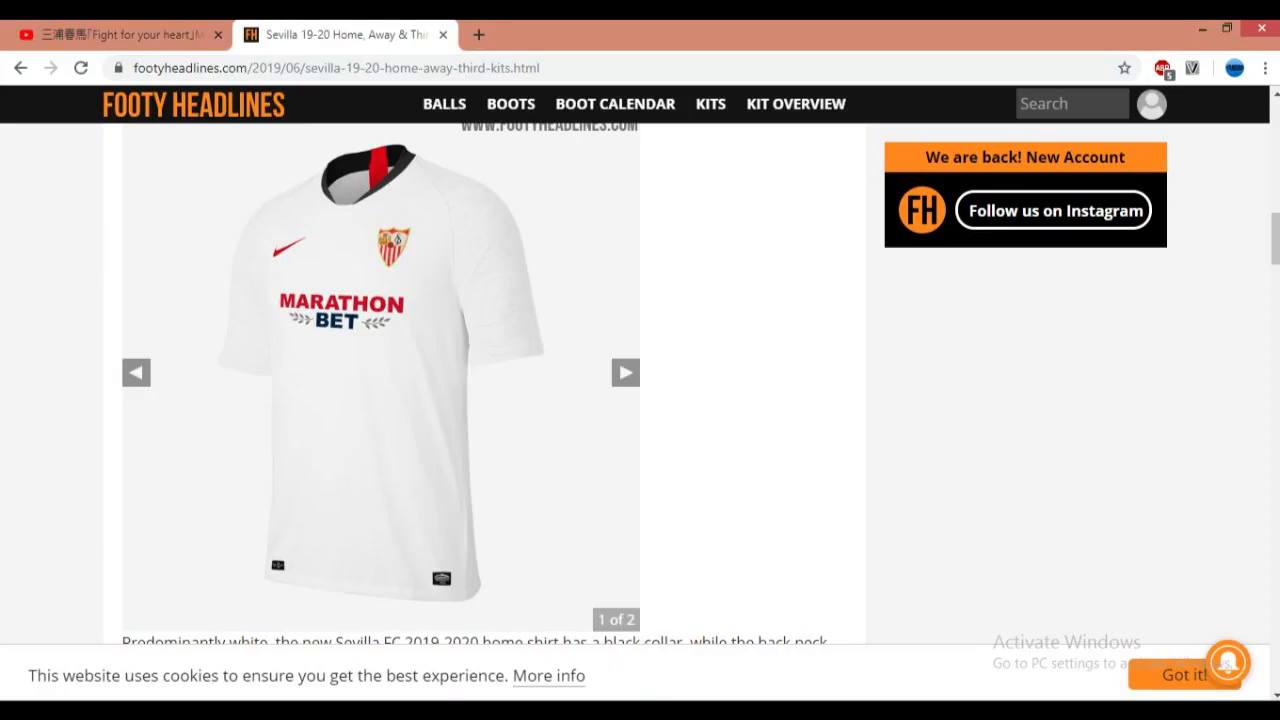
Step: Check the Sevilla shirt's back photo in the browser, and marquee-select the vertical strip again so it slightly overlaps the black collar
left_click(623, 372)
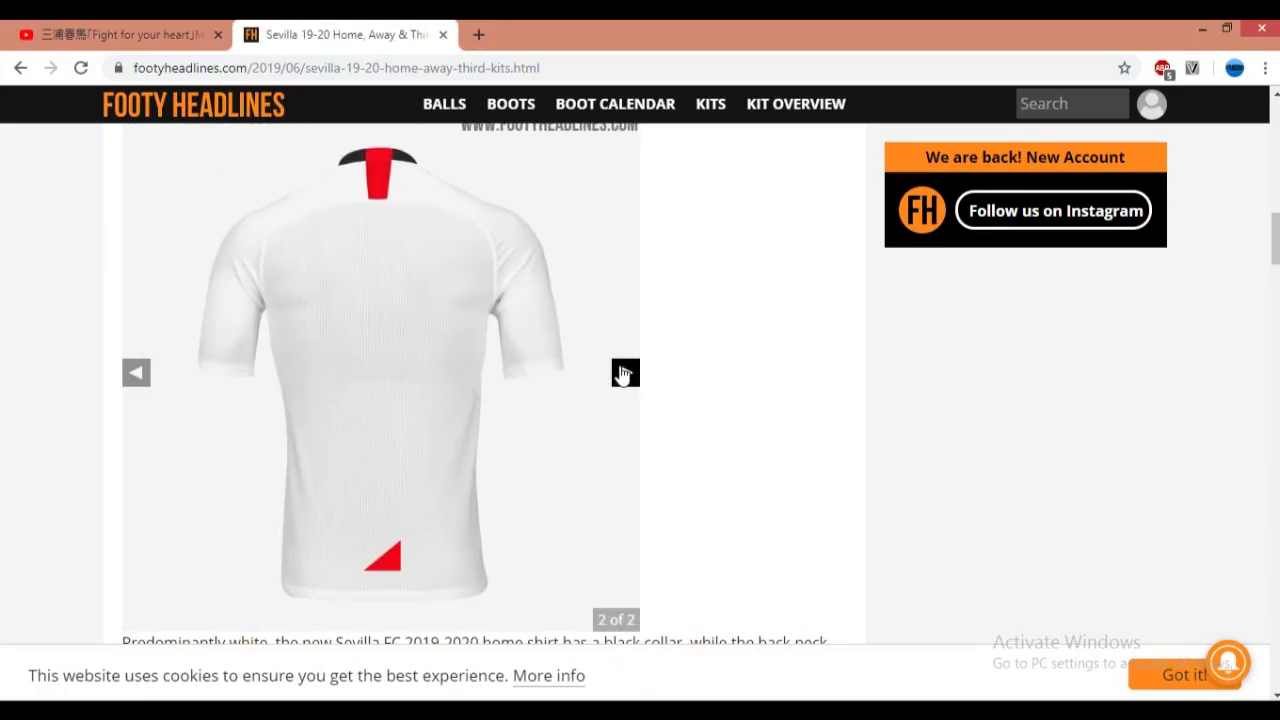
left_click(146, 378)
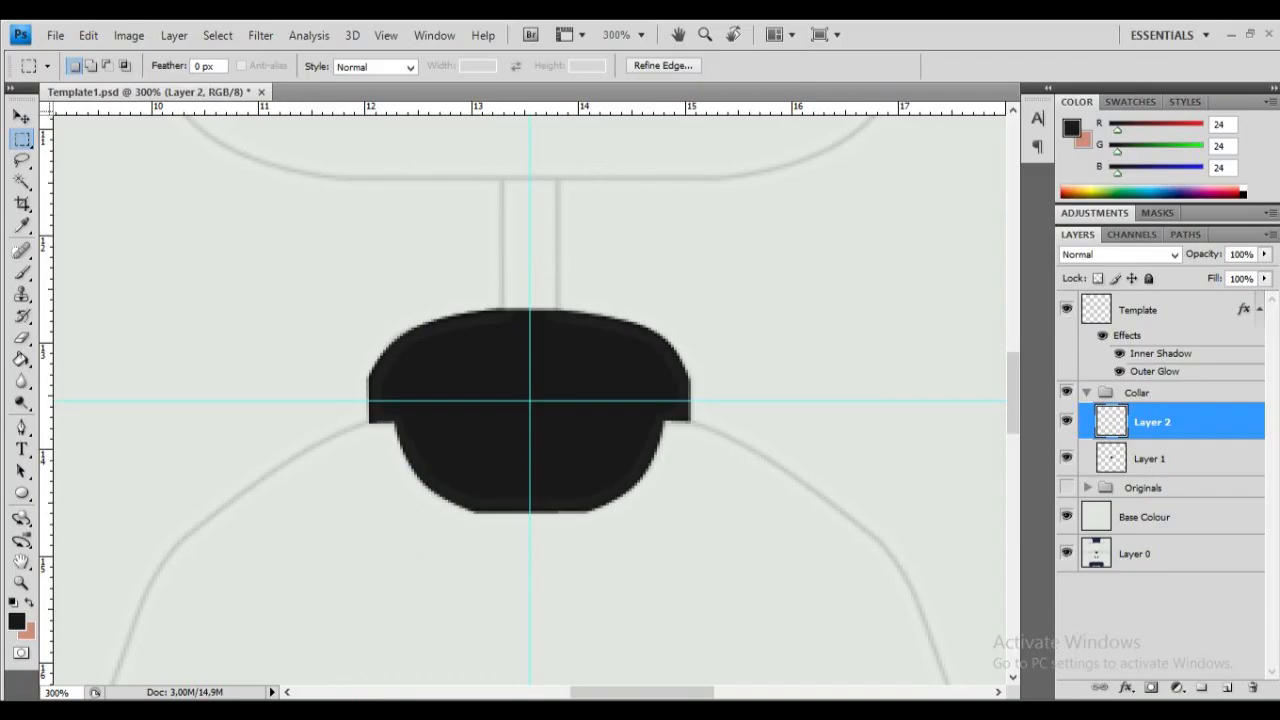
left_click_drag(500, 177, 557, 329)
Step: Open 200px-Sevilla_FC_logo.svg.png and sample the red at the crest's top as the foreground colour, RGB 215, 15, 33
key("ctrl+o")
double_click(536, 190)
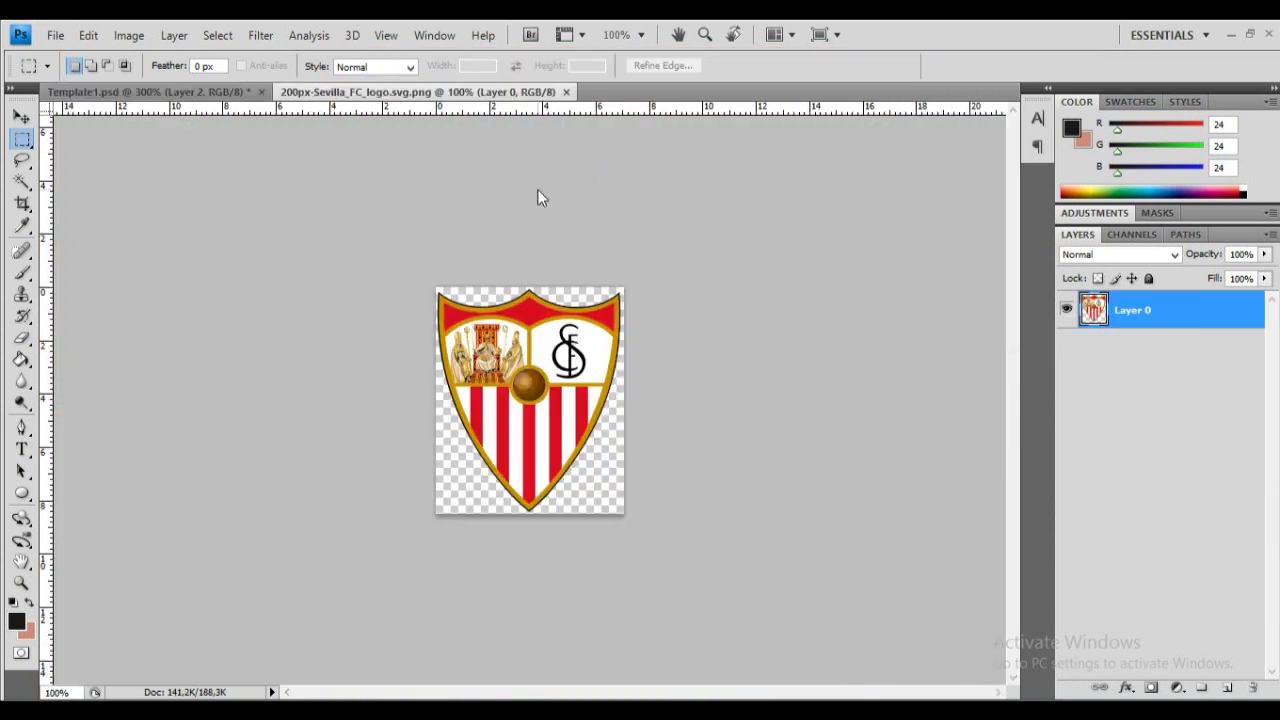
key("ctrl+plus")
key("ctrl+plus")
key("ctrl+minus")
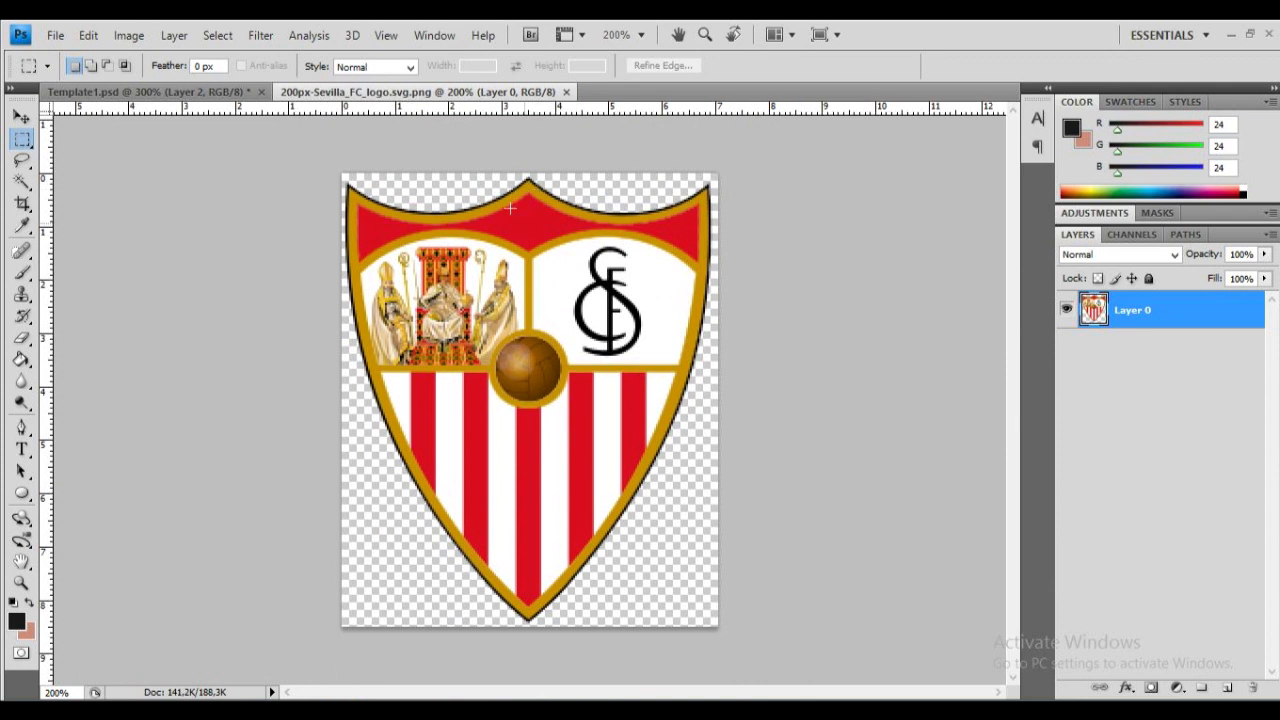
left_click(200, 92)
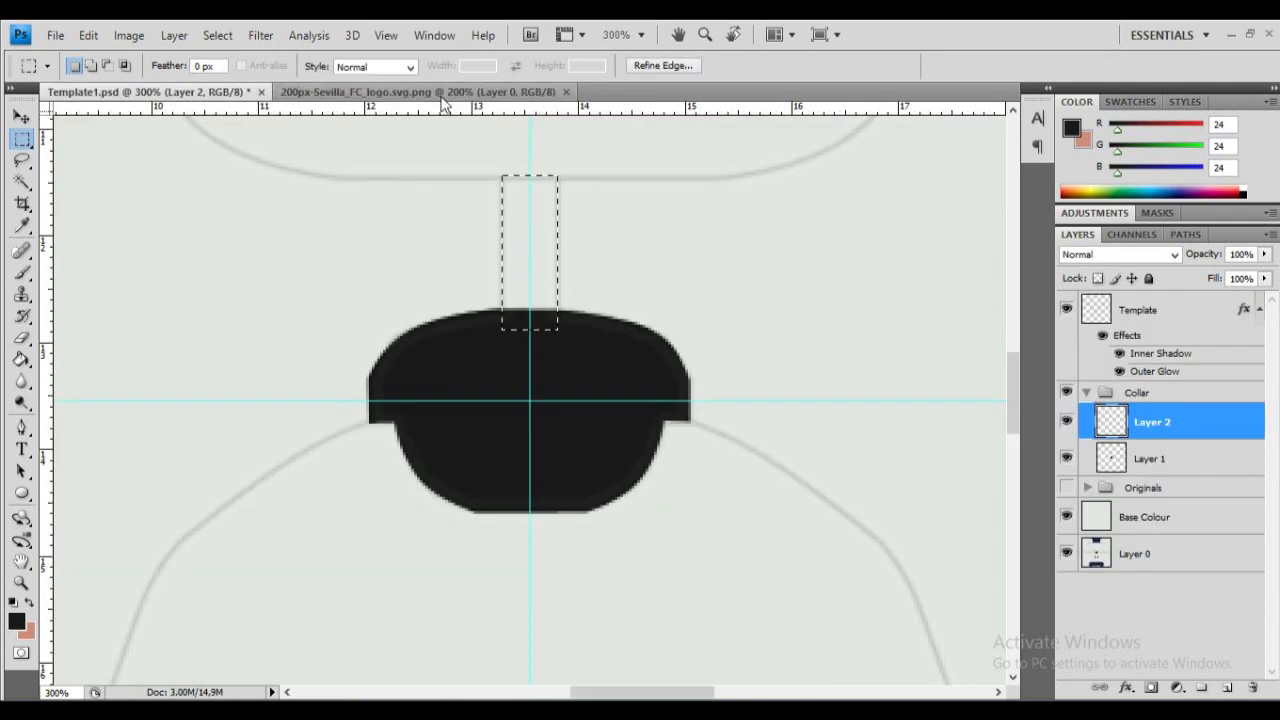
left_click(440, 93)
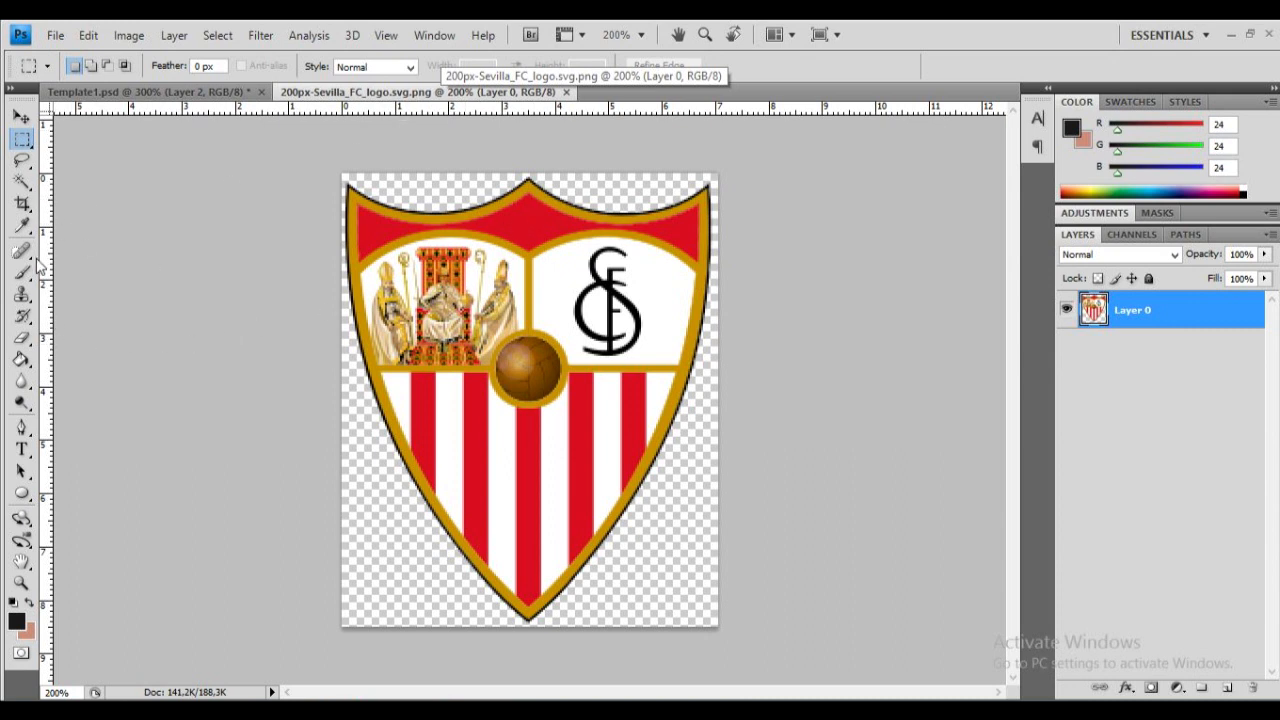
left_click(22, 226)
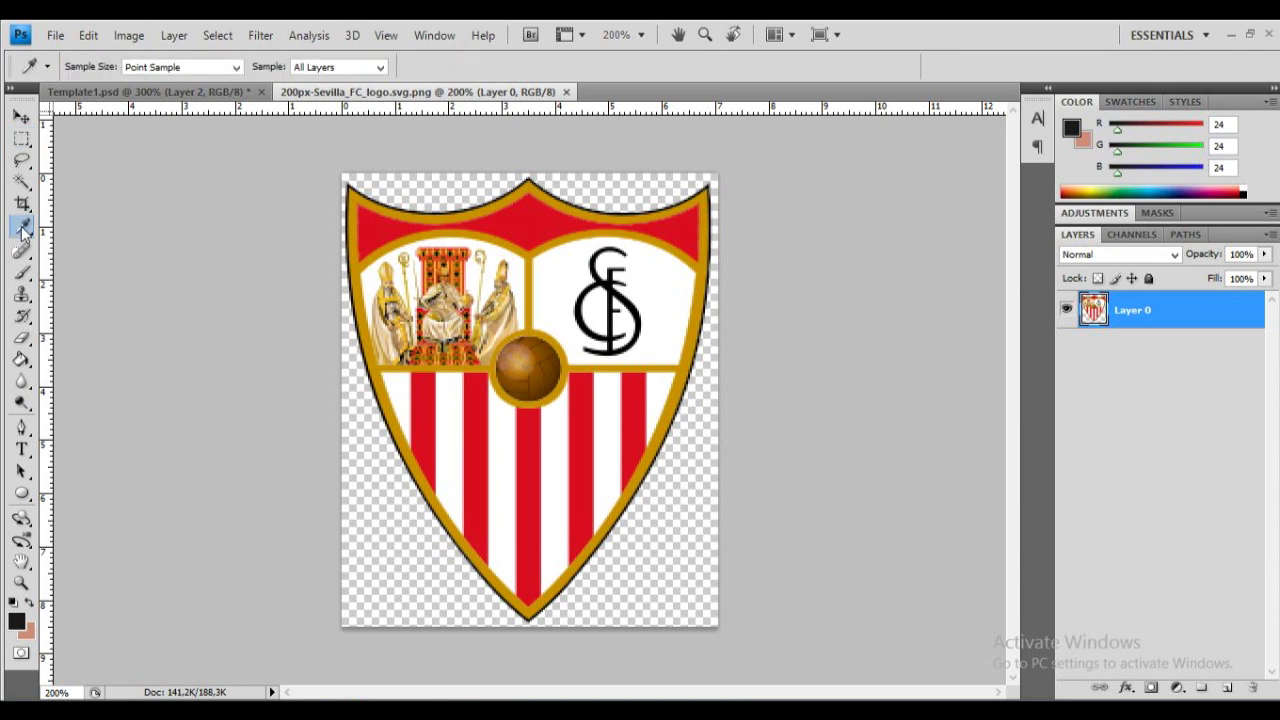
left_click(541, 209)
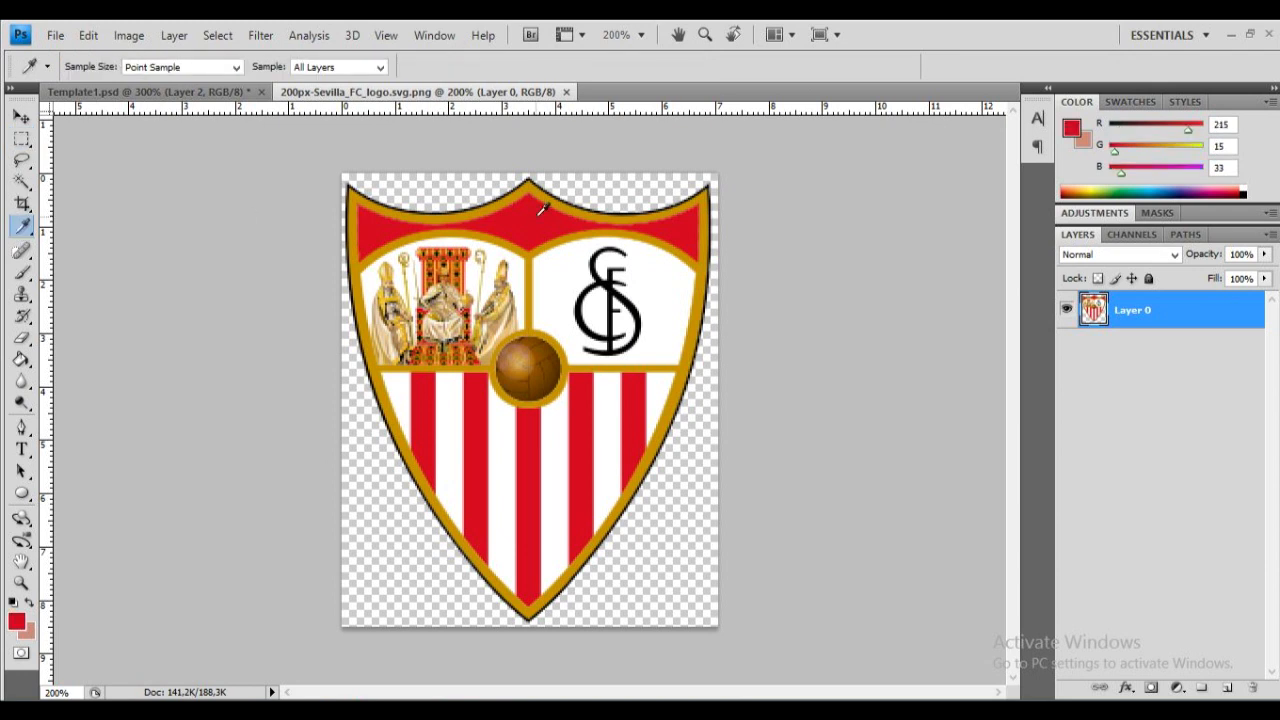
Step: Fill the strip selection on Layer 2 of Template1.psd with the red foreground colour using the Paint Bucket, and deselect it
left_click(175, 93)
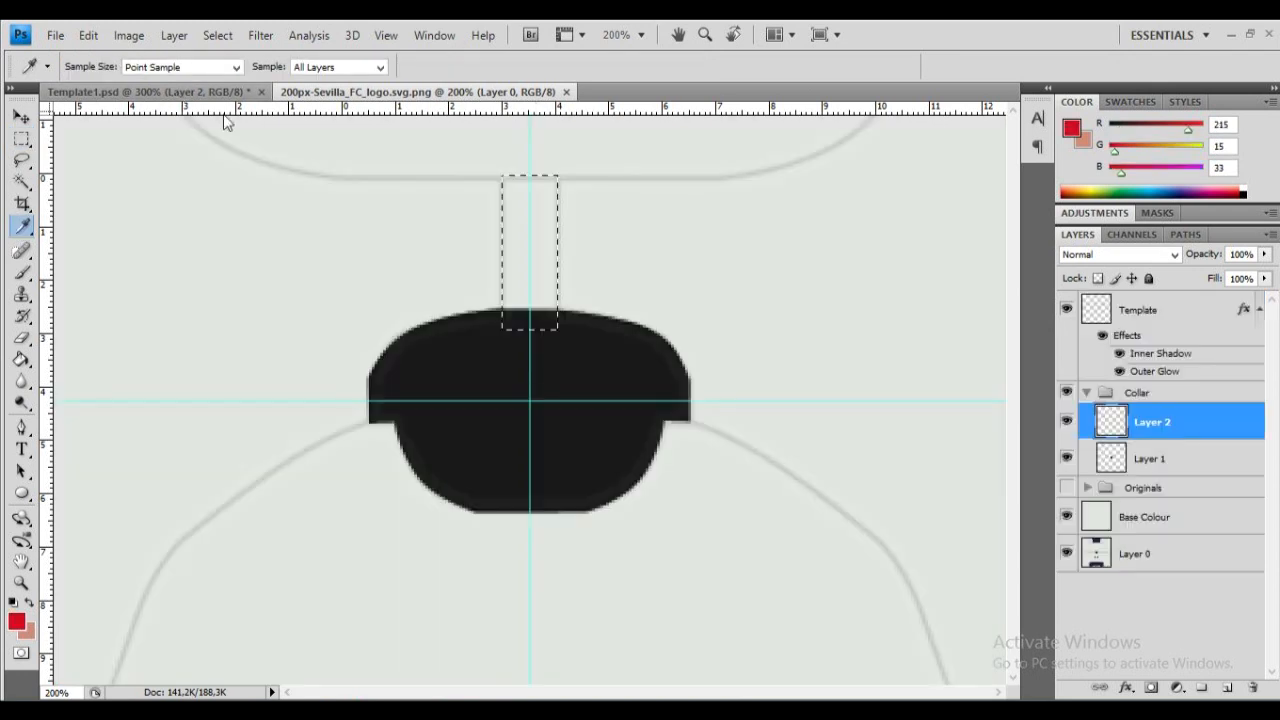
left_click(21, 359)
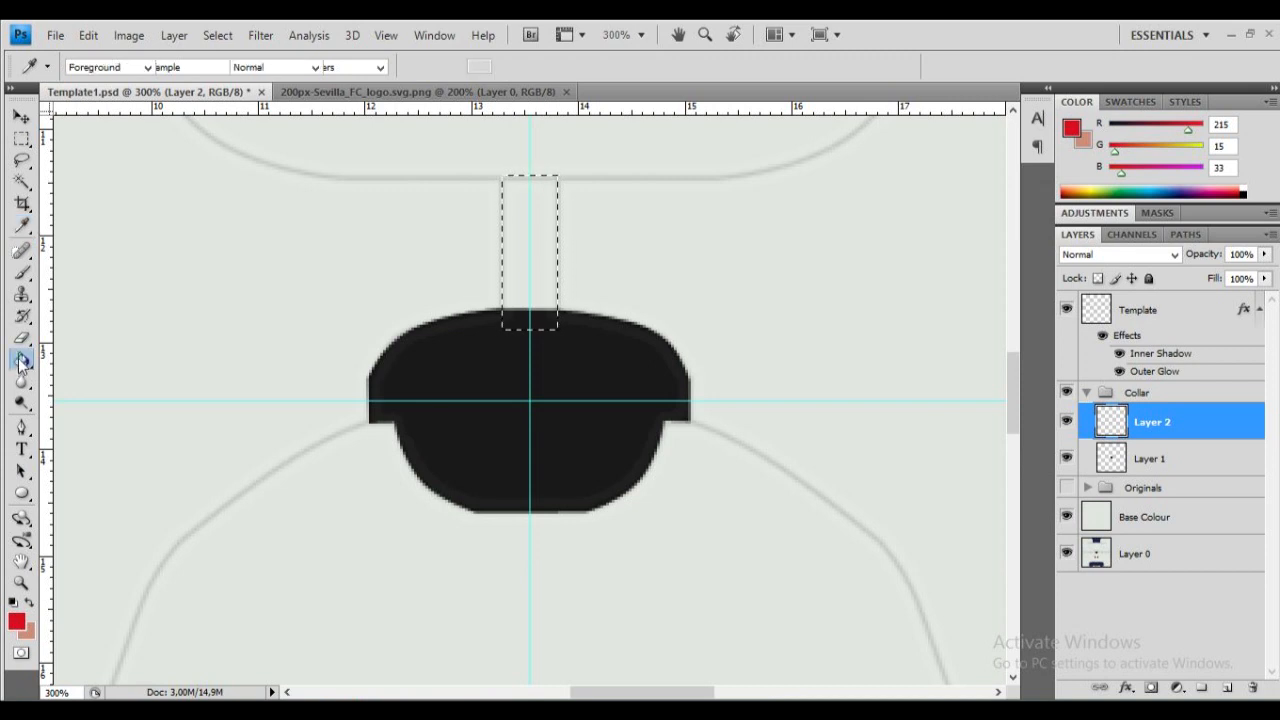
left_click(538, 254)
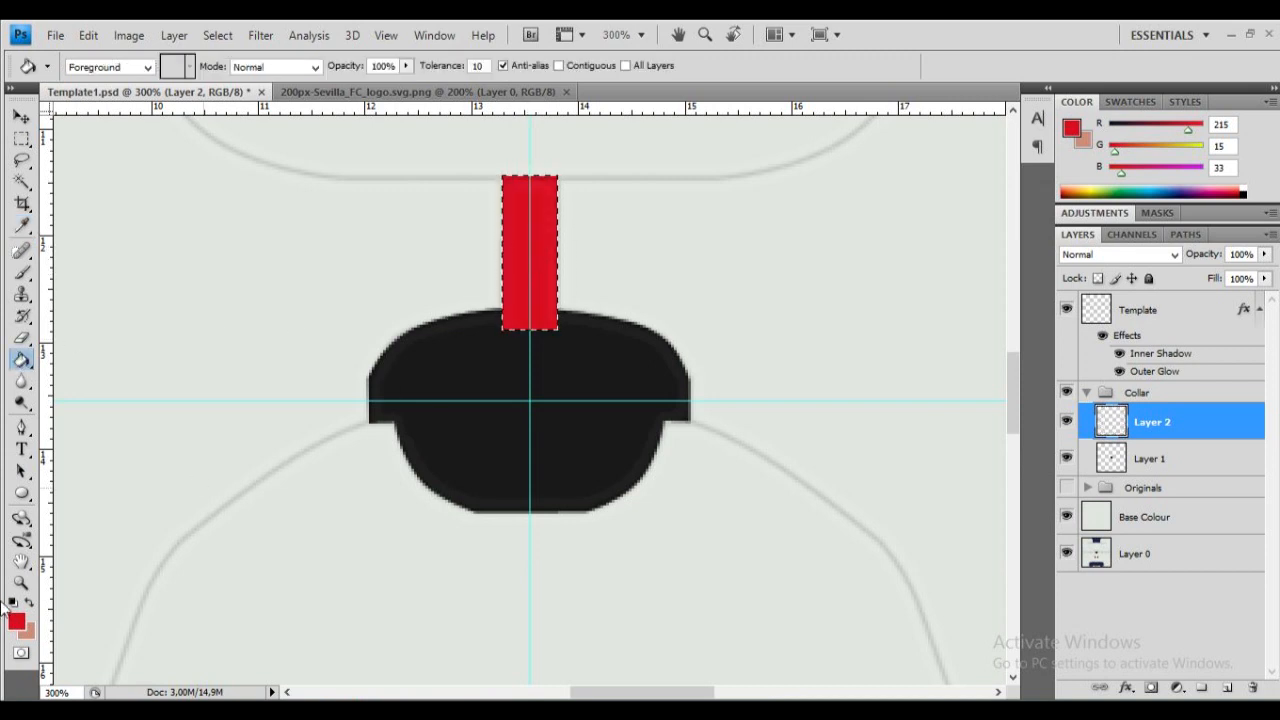
left_click(22, 139)
right_click(371, 227)
left_click(400, 239)
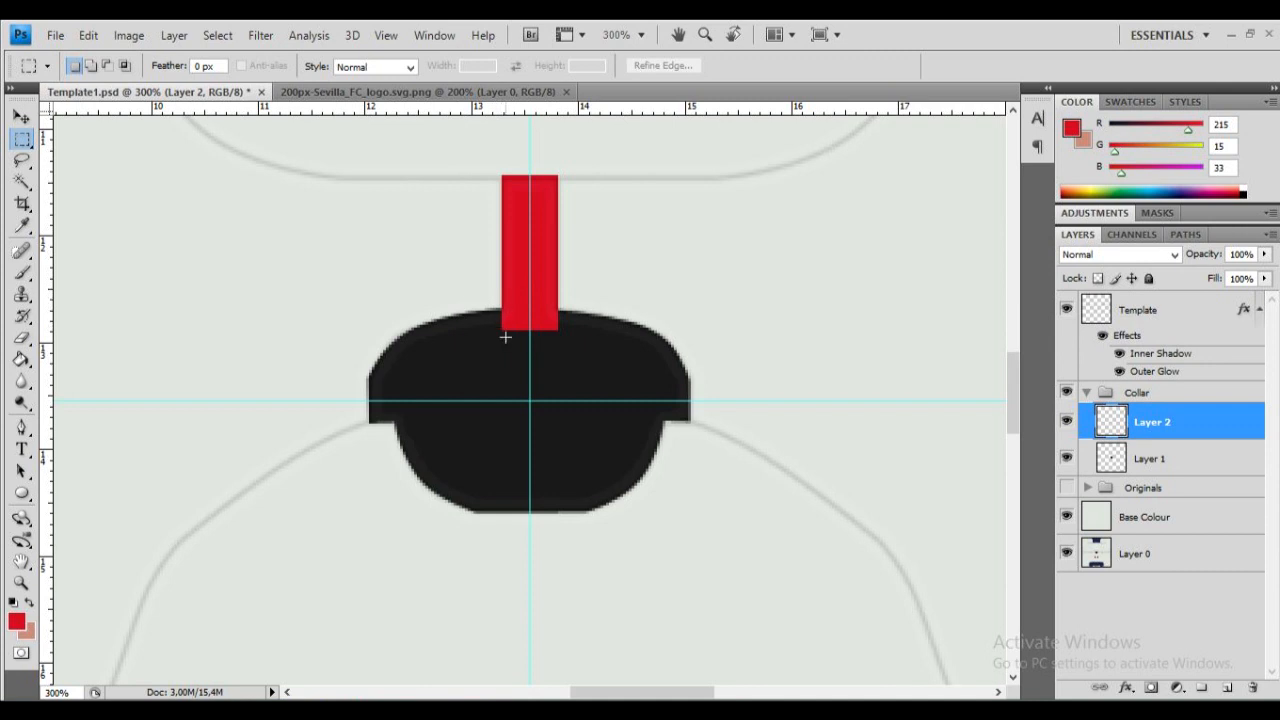
Step: Move Layer 2 beneath Layer 1 in the Collar group and rename Layer 1 as Black
left_click_drag(1178, 423, 1187, 458)
scroll(565, 342, "up", 2)
double_click(1151, 422)
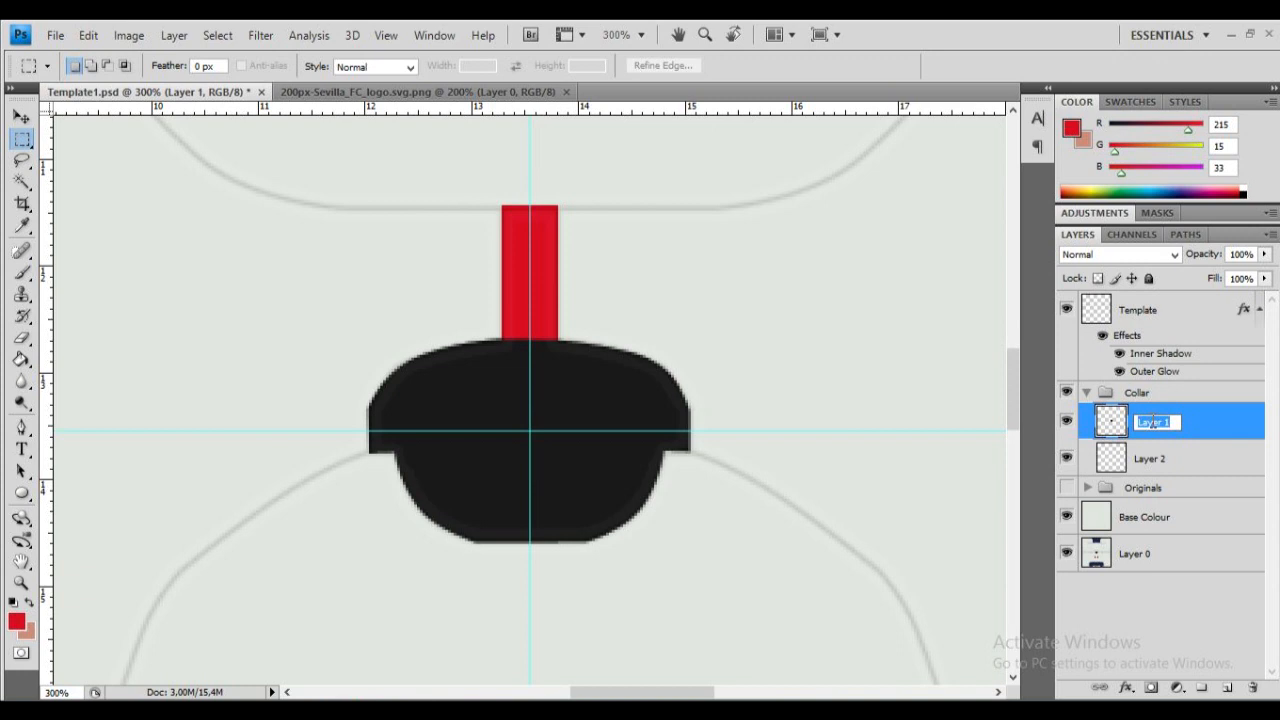
type("Black")
key("Return")
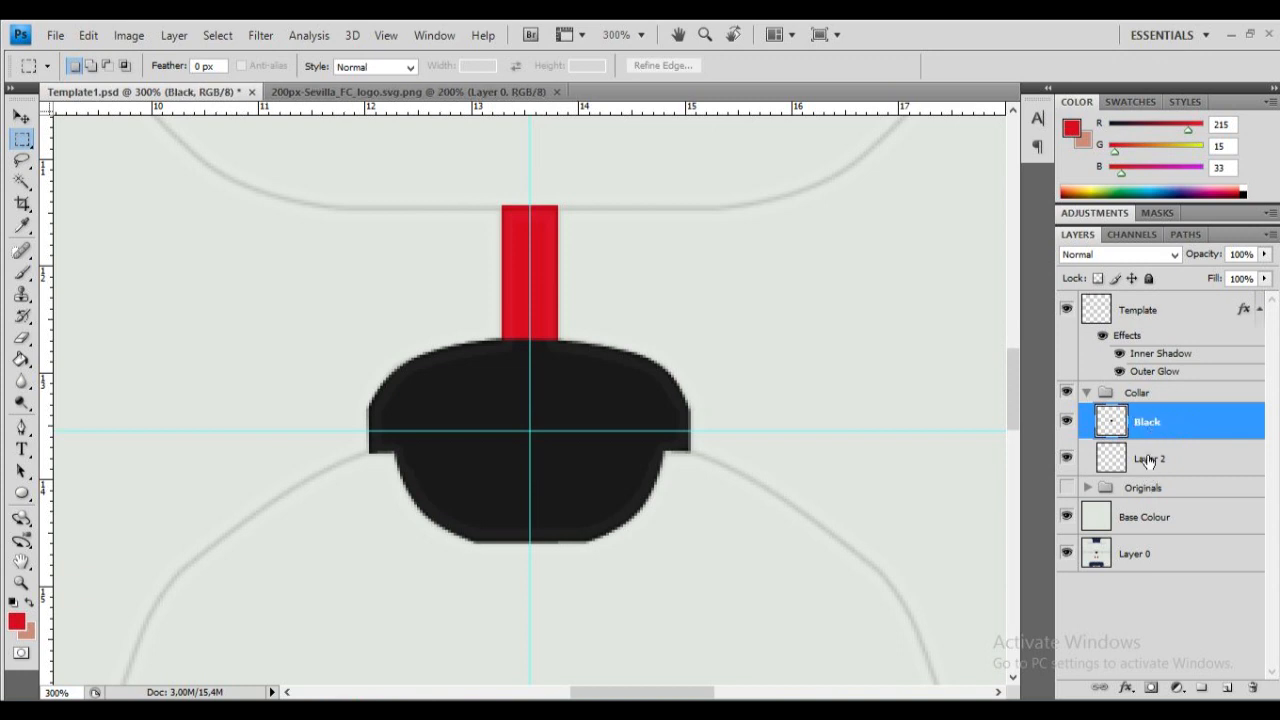
Step: Rename the red strip's layer as Red and collapse the Collar group
double_click(1150, 458)
type("Red")
key("Return")
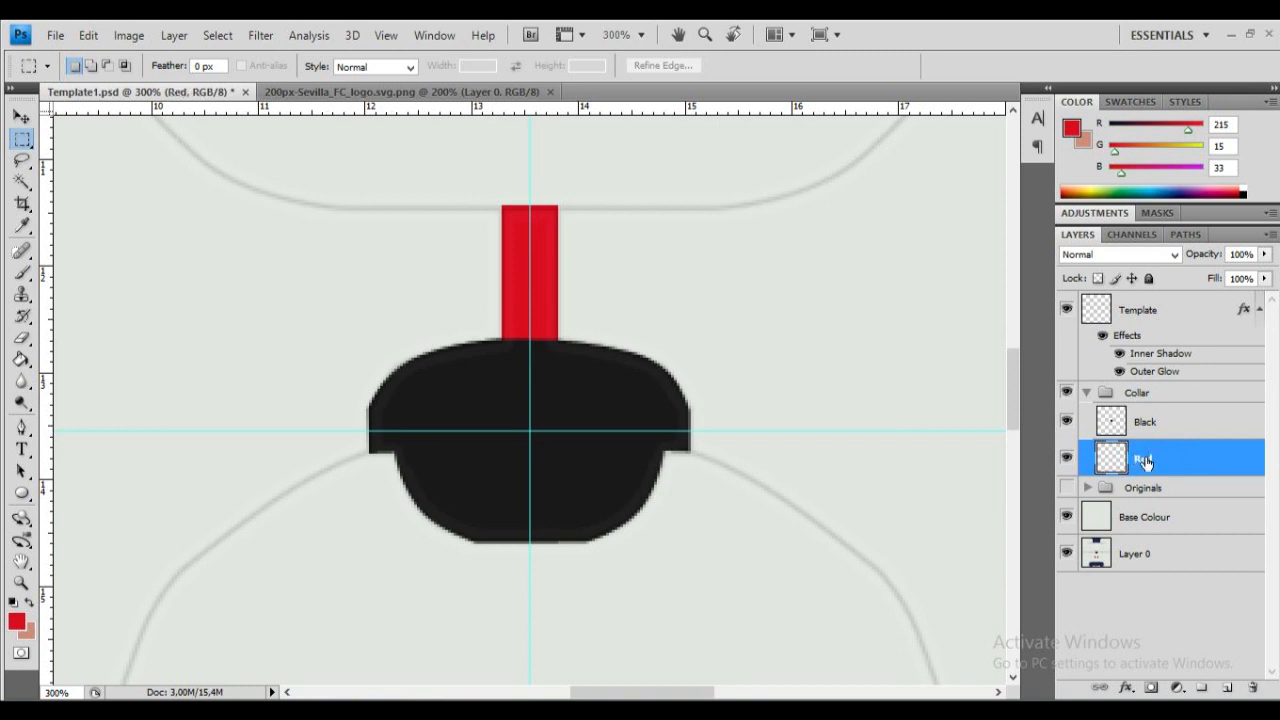
left_click(1087, 392)
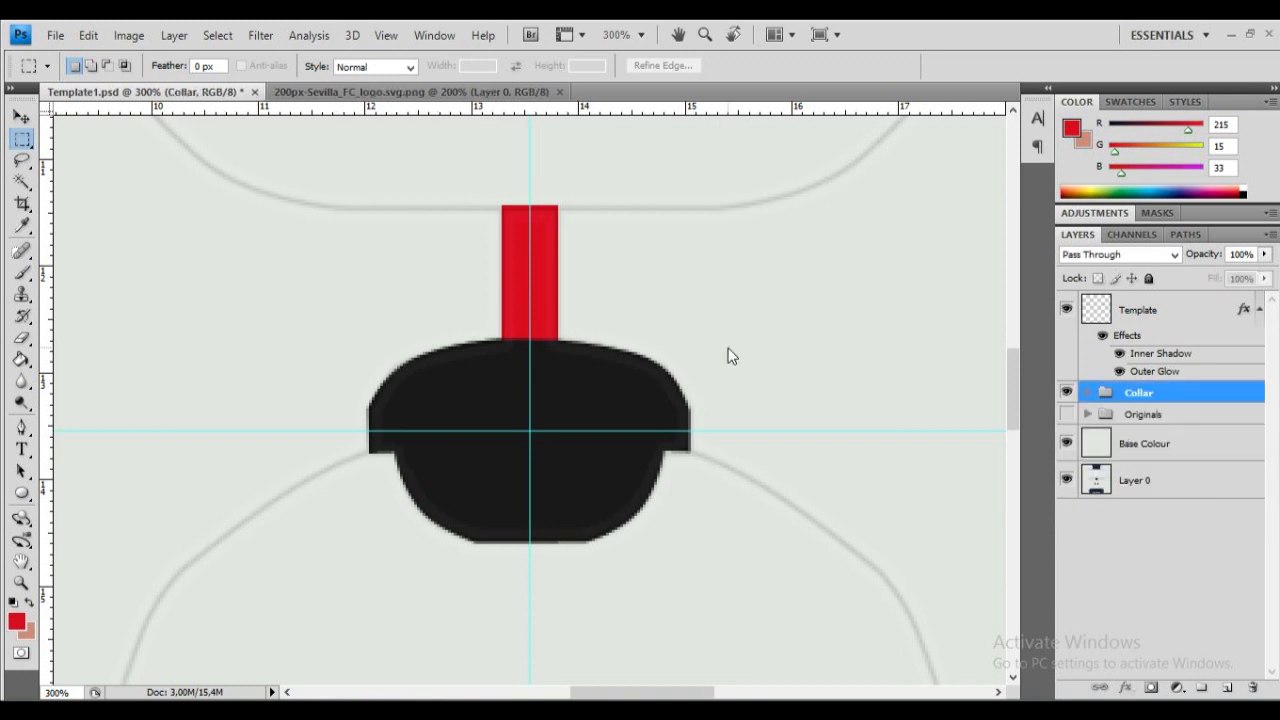
Step: Check the shirt's back photo in the browser, and draw a closed right-triangle path against the vertical guide near the back hem with the Pen tool
key("alt+Tab")
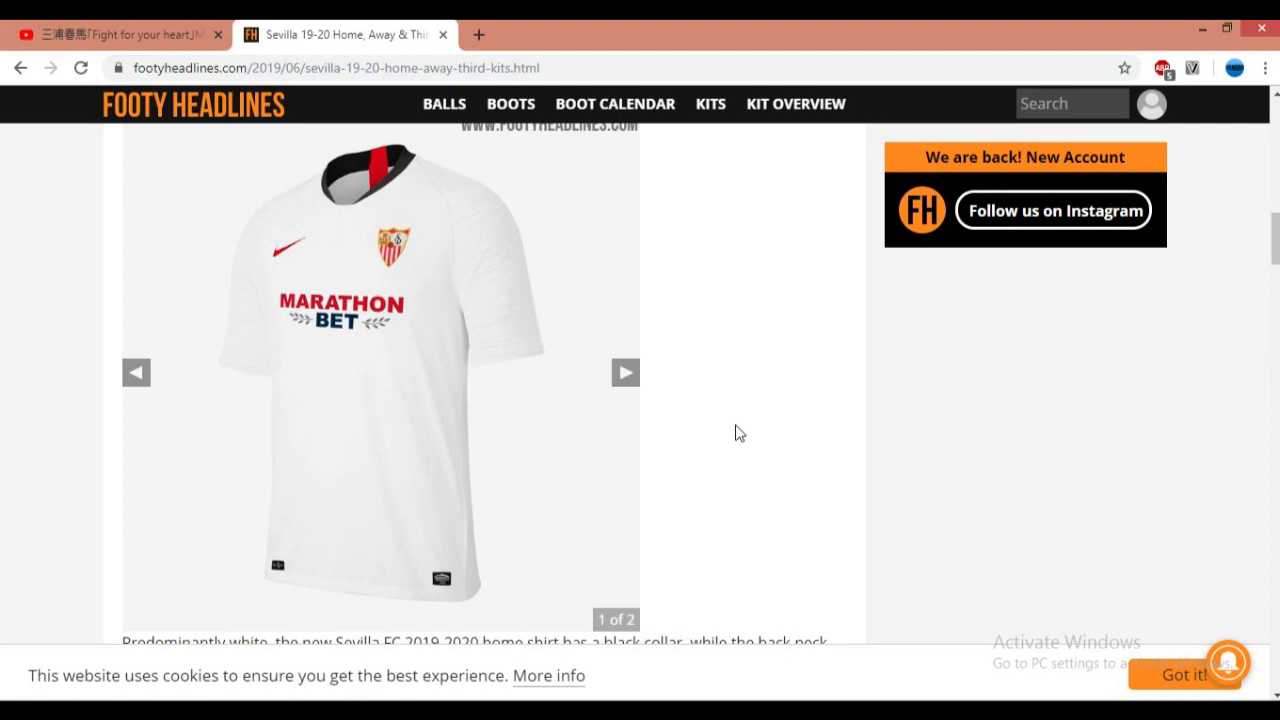
left_click(625, 372)
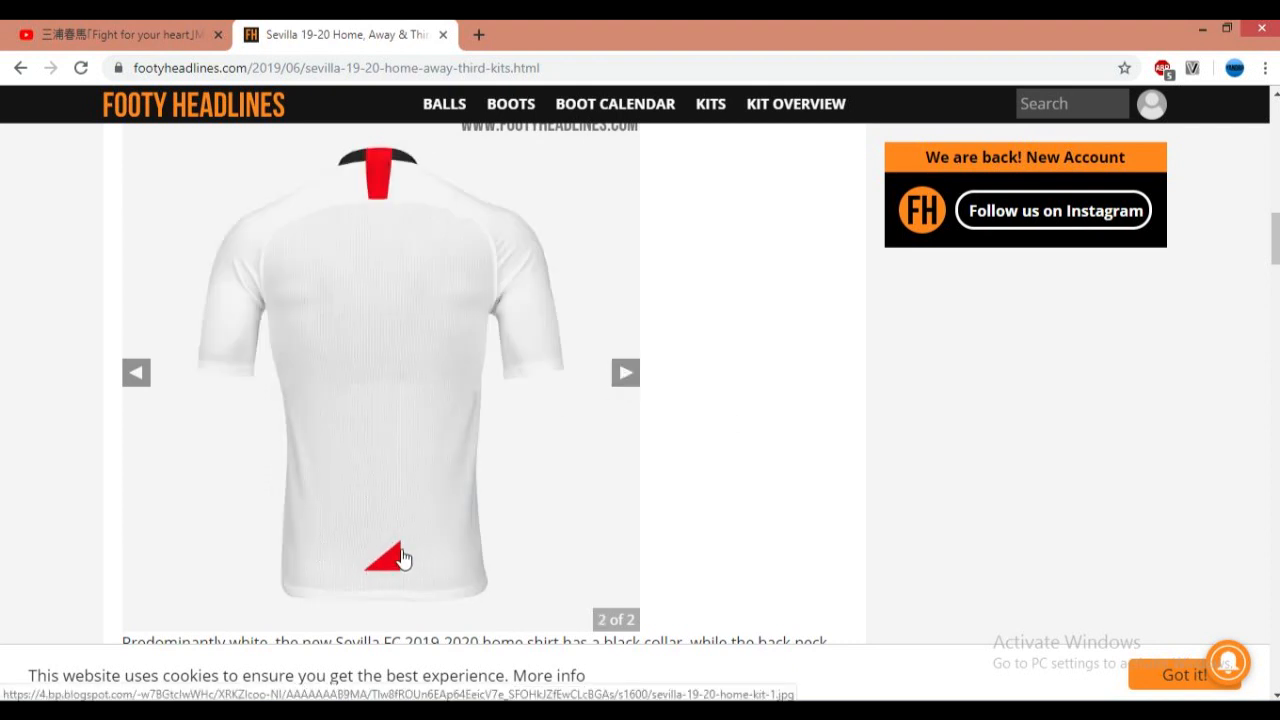
key("alt+Tab")
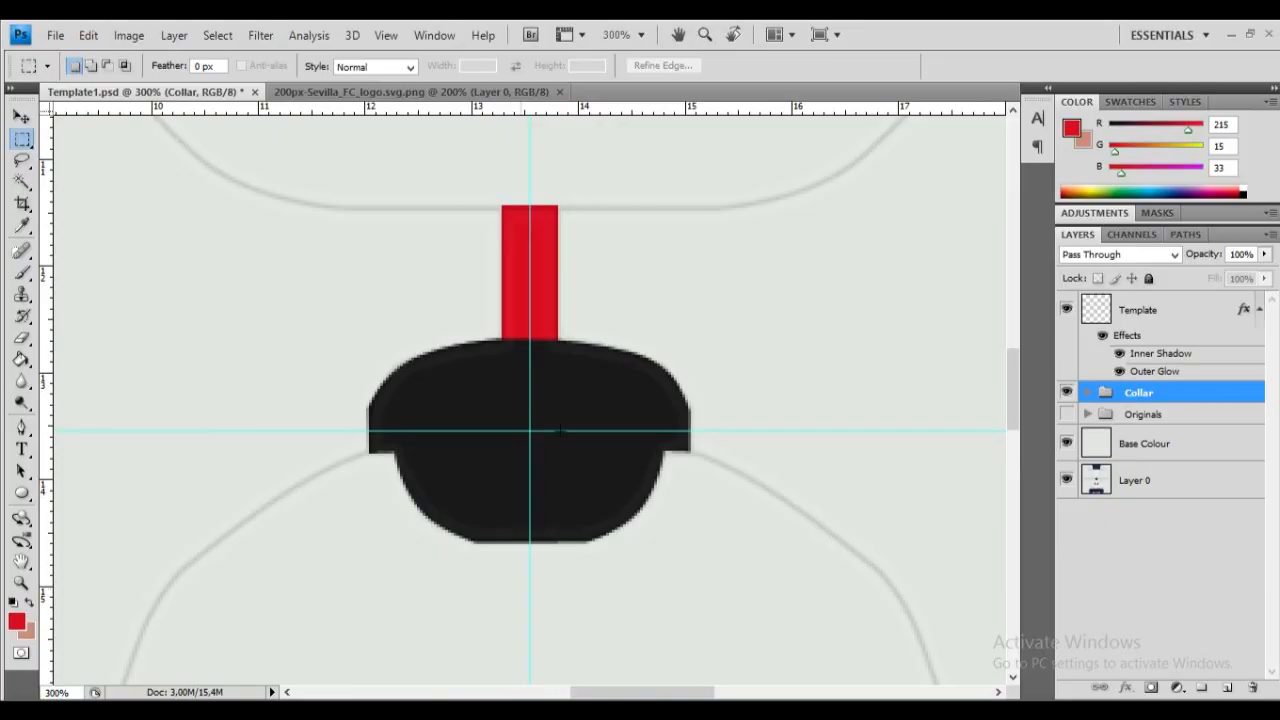
scroll(555, 391, "up", 9)
key("p")
left_click(530, 265)
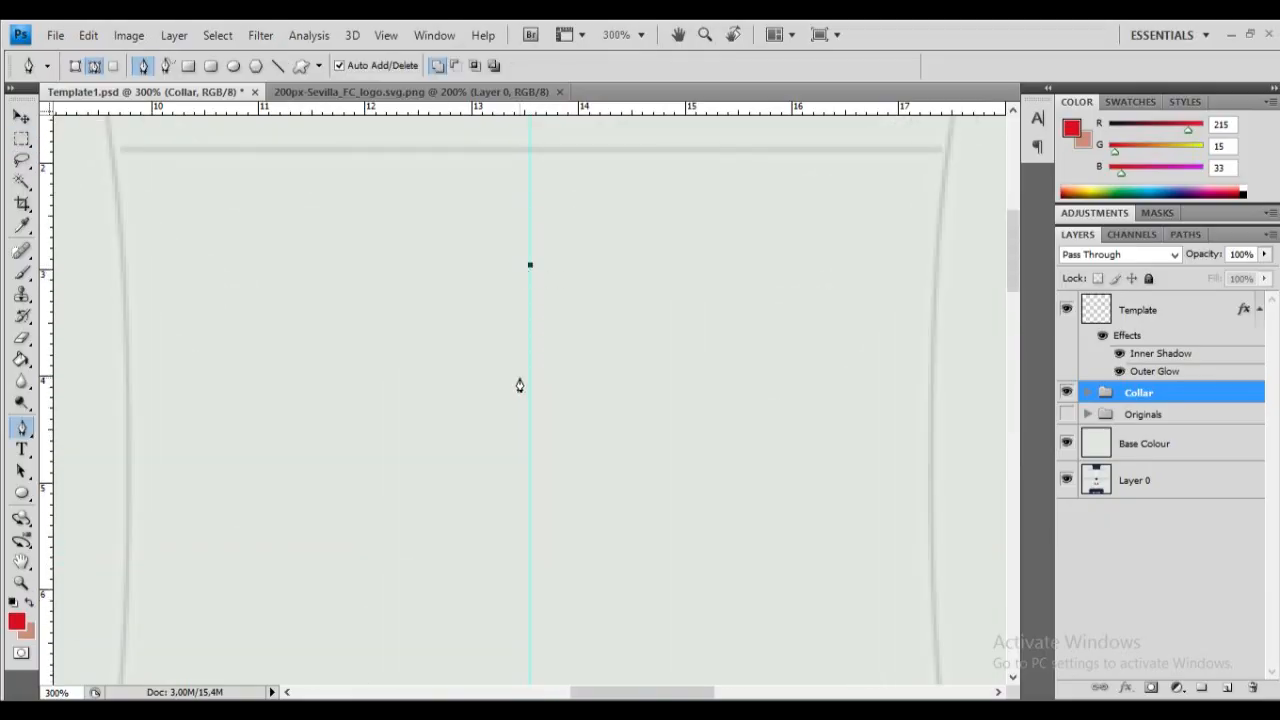
left_click(529, 336)
left_click(443, 332, "shift")
left_click(529, 267)
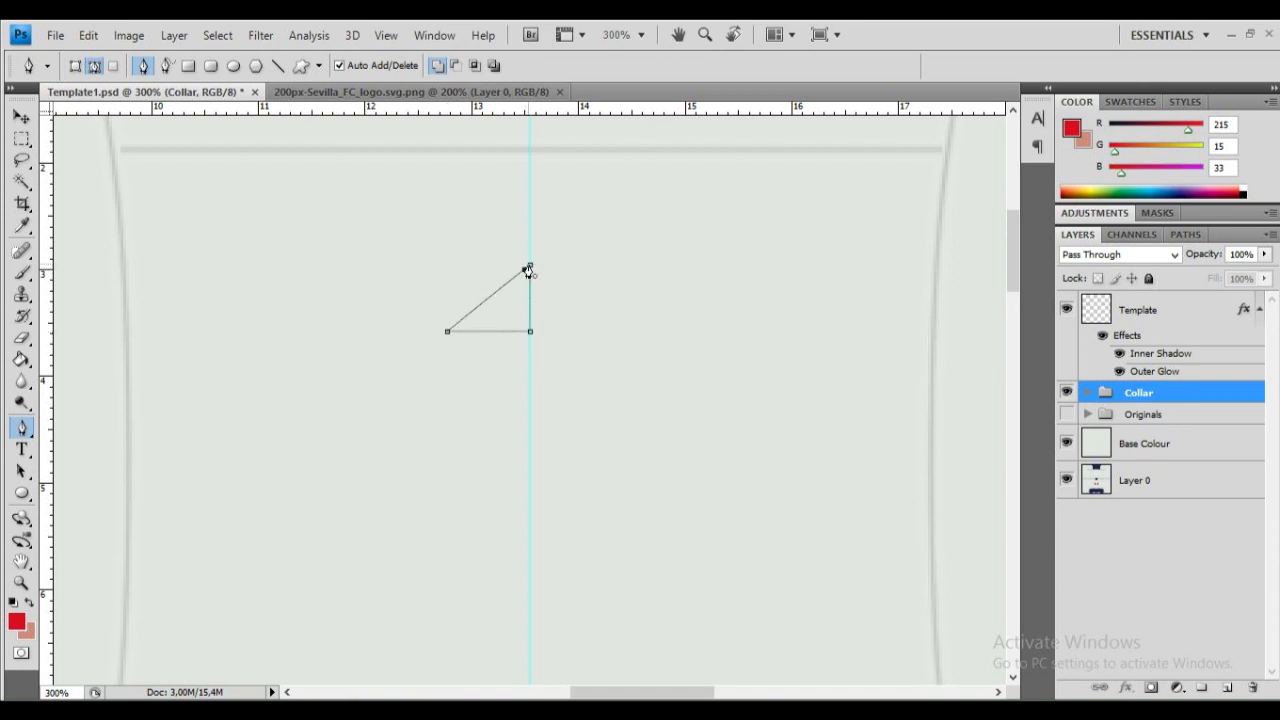
Step: Convert the triangle path into a new anti-aliased selection with a 0 px feather radius
right_click(617, 290)
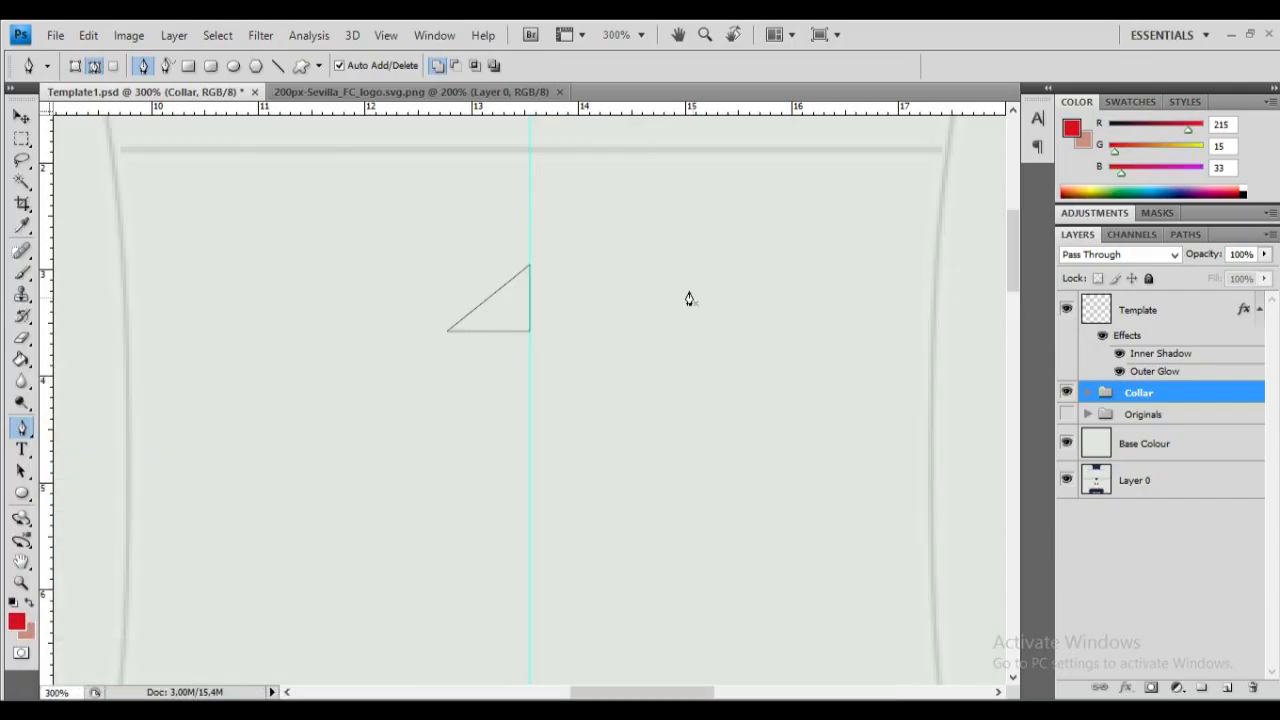
right_click(688, 293)
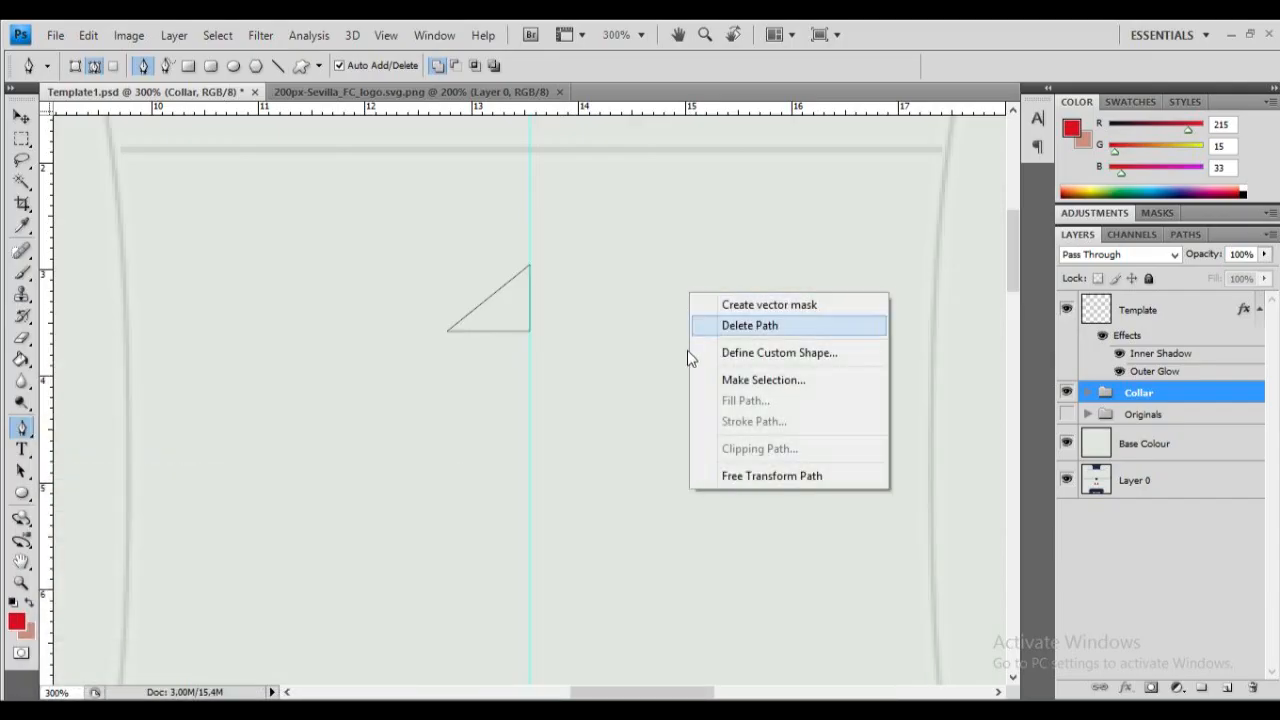
left_click(737, 380)
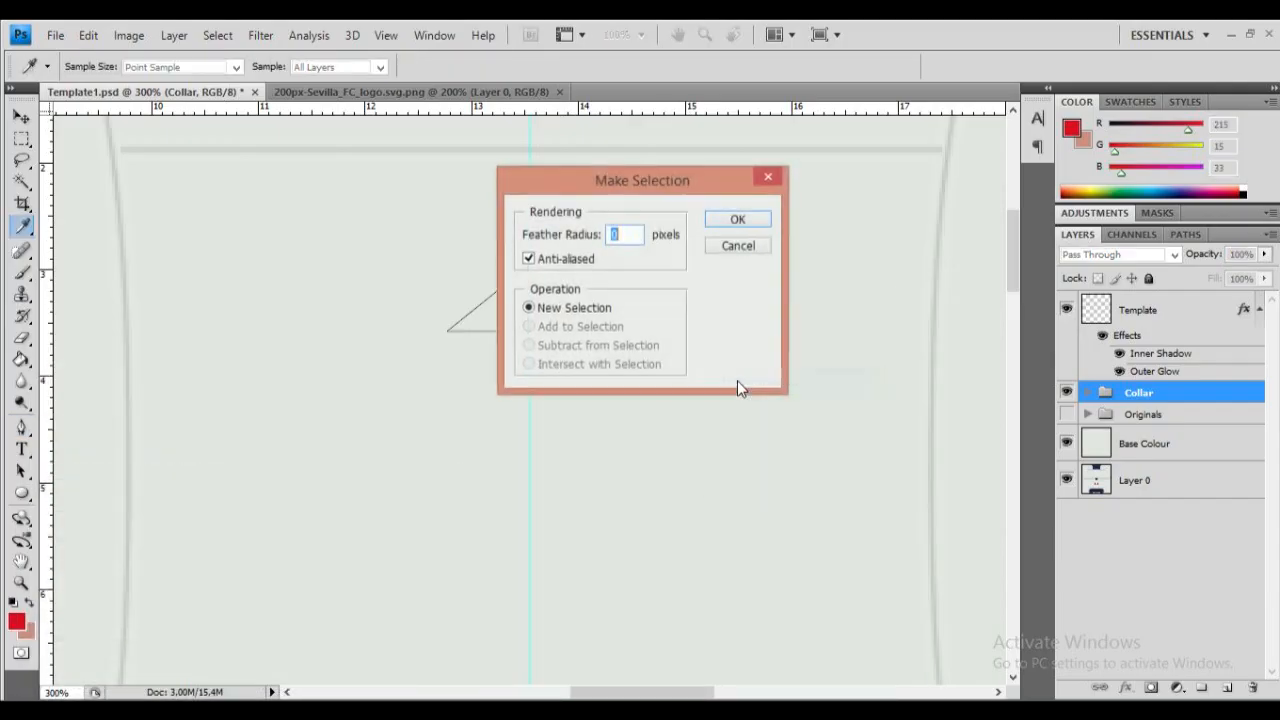
left_click(734, 217)
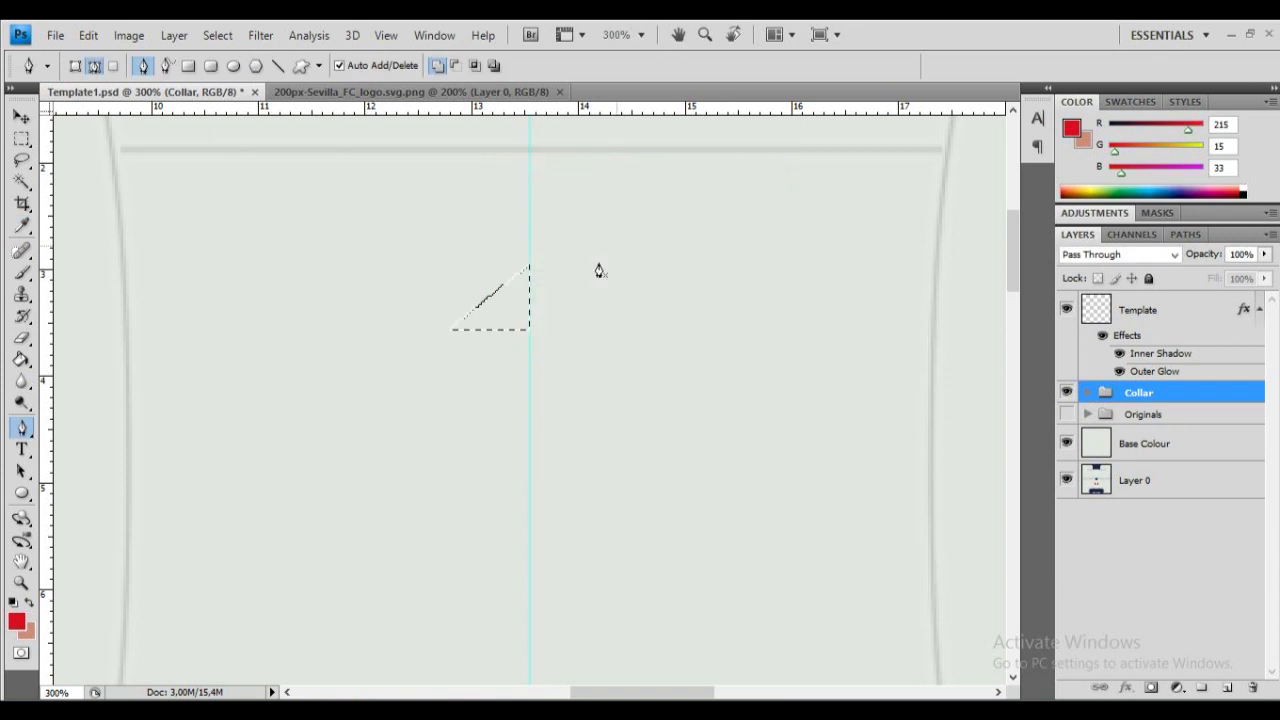
Step: Add a new layer above the Collar group, fill the triangle selection with red using the Paint Bucket, and deselect it
left_click(1227, 688)
left_click(22, 359)
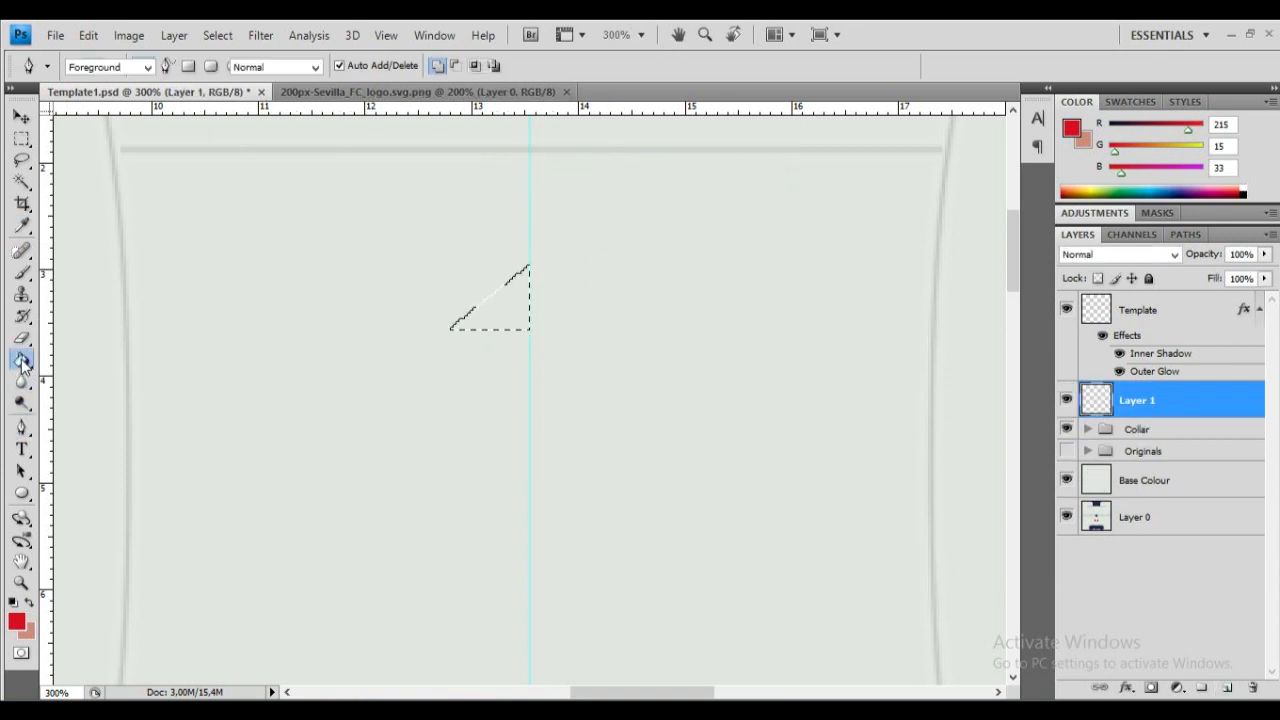
left_click(512, 300)
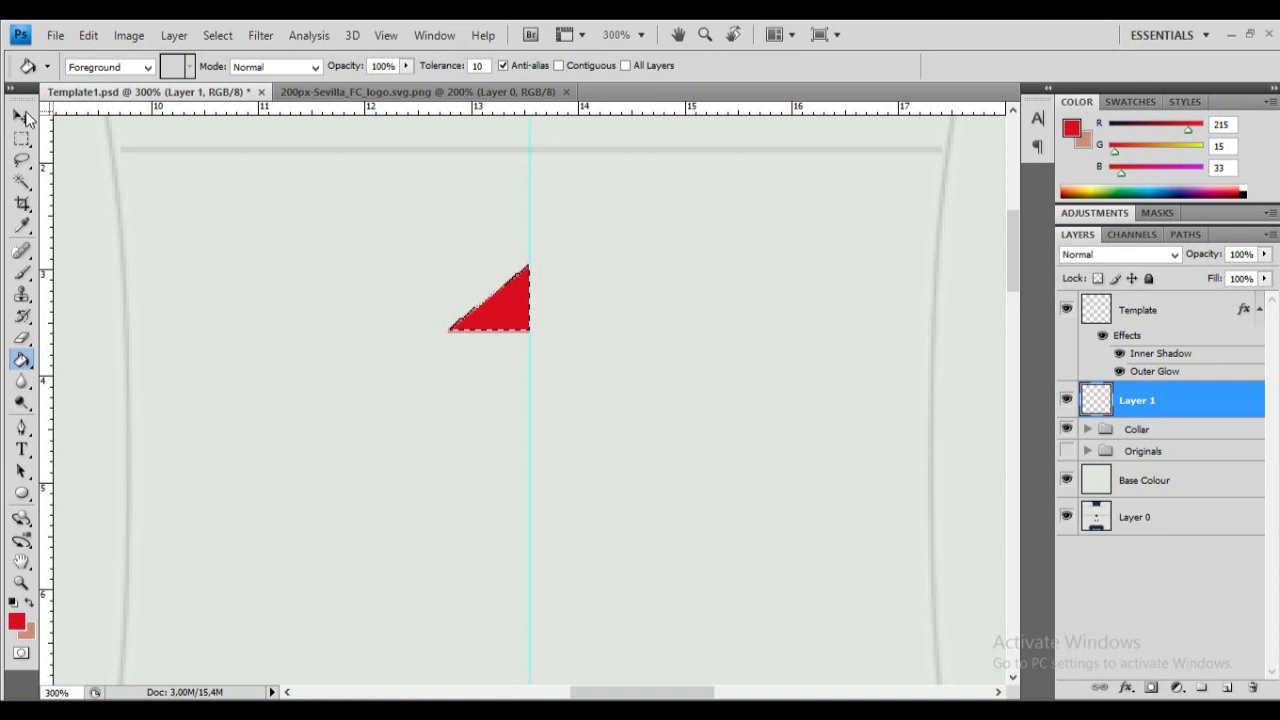
key("m")
key("ctrl+d")
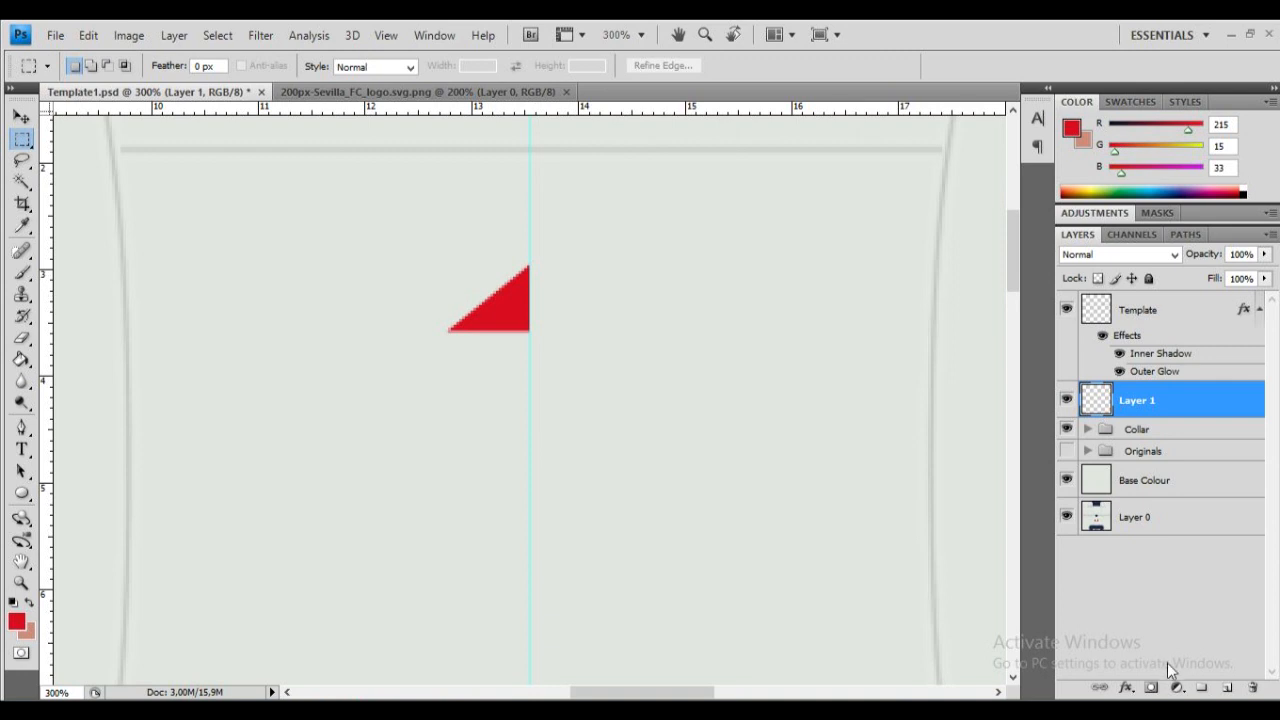
Step: Create a group named Motif below the Template layer and move the red triangle's layer into it
left_click(1203, 689)
double_click(1140, 400)
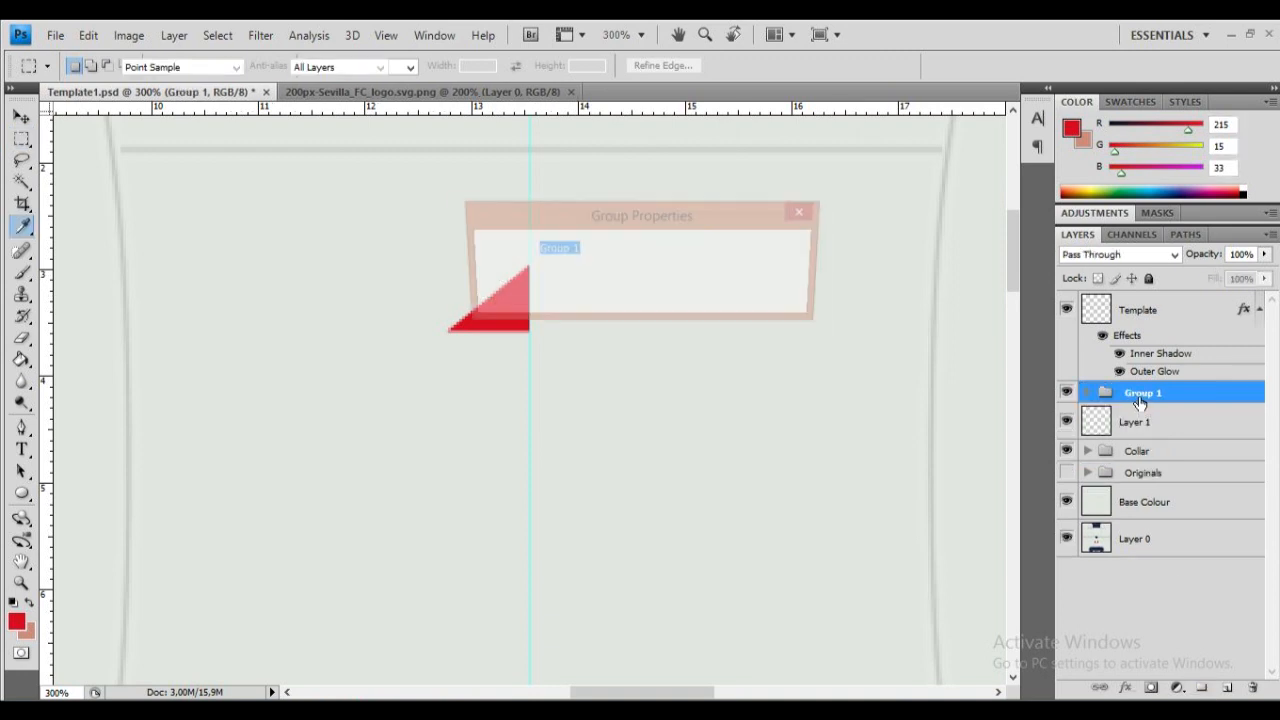
type("Motif")
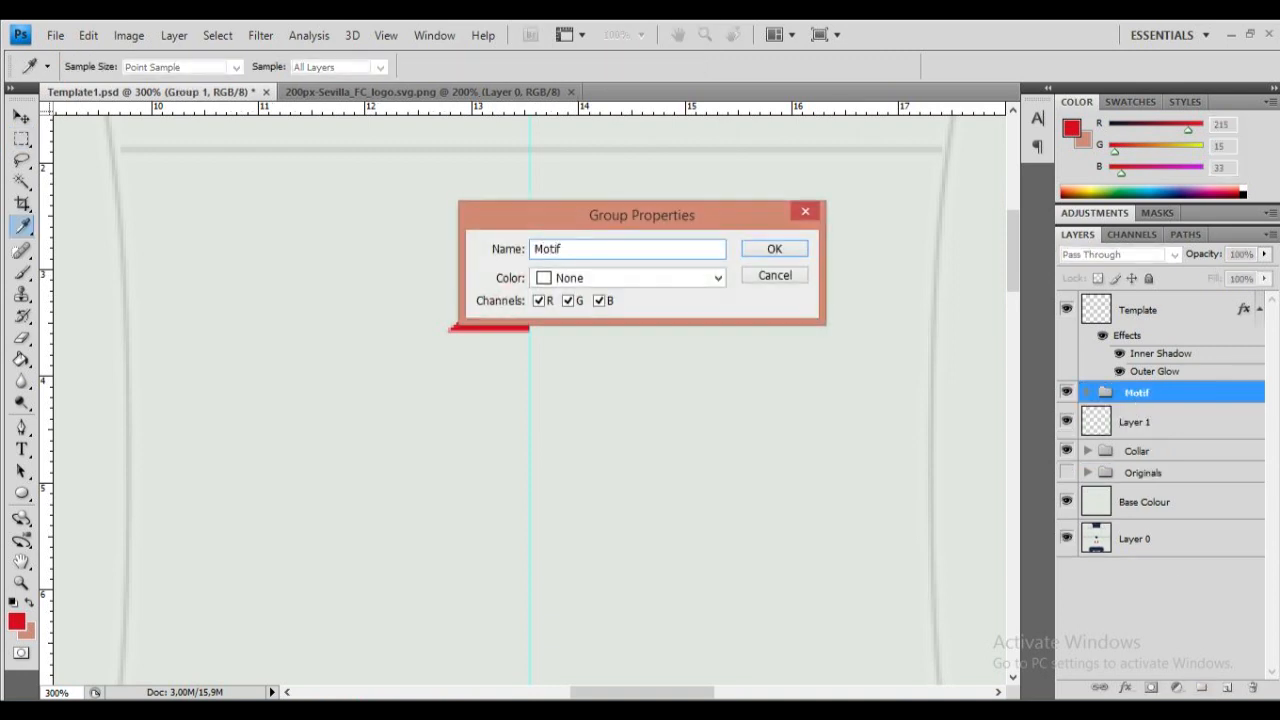
key("Return")
left_click_drag(1150, 424, 1180, 393)
left_click(1087, 395)
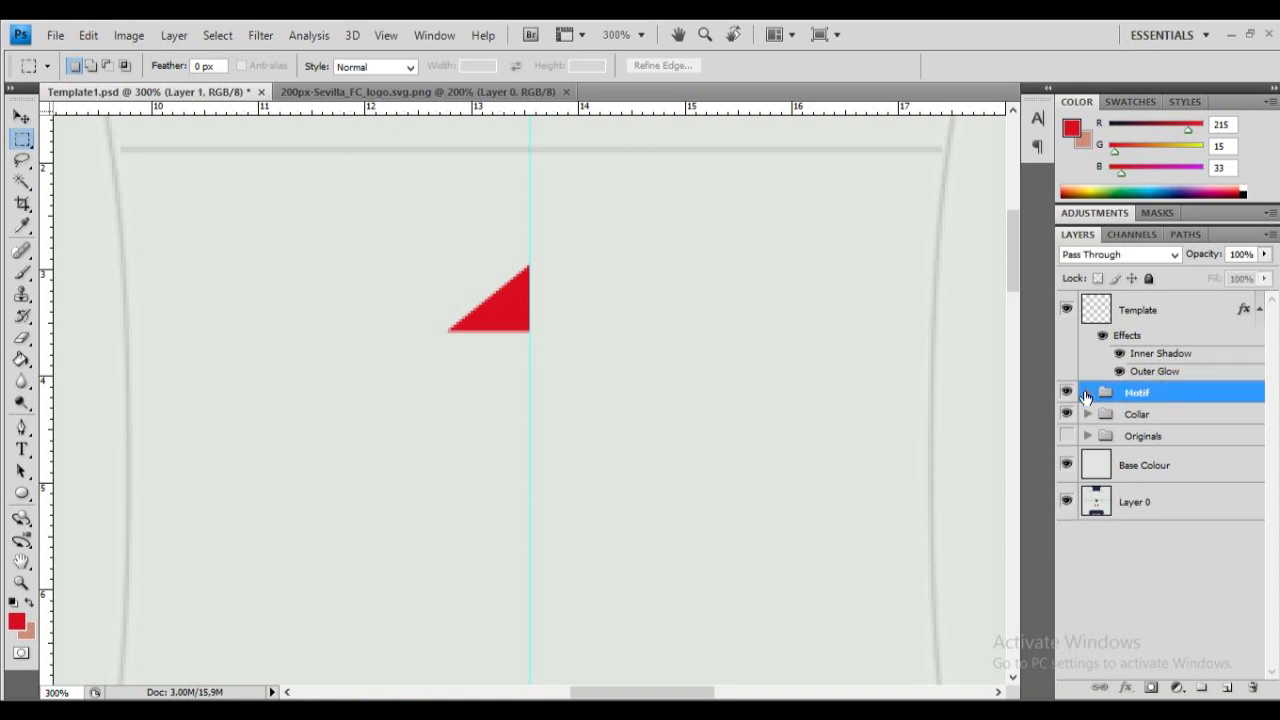
left_click(1150, 422, "shift")
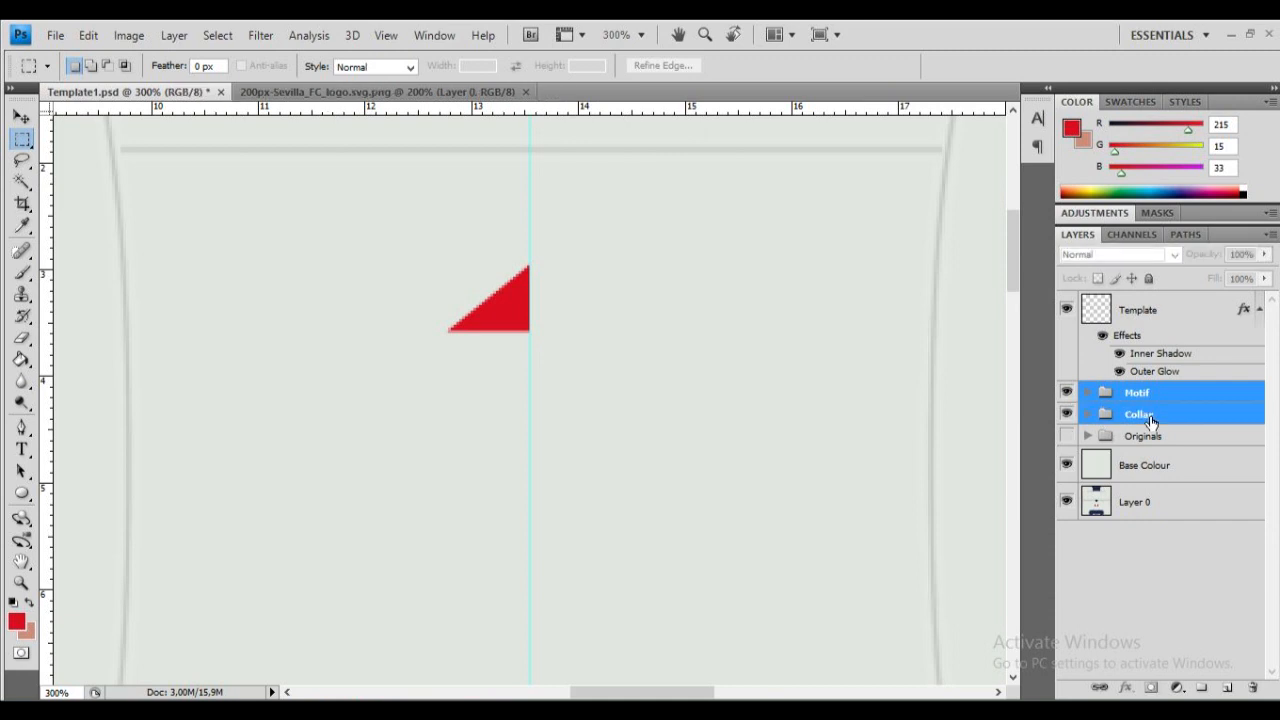
left_click(1135, 329)
scroll(526, 200, "down", 4)
scroll(526, 200, "up", 5)
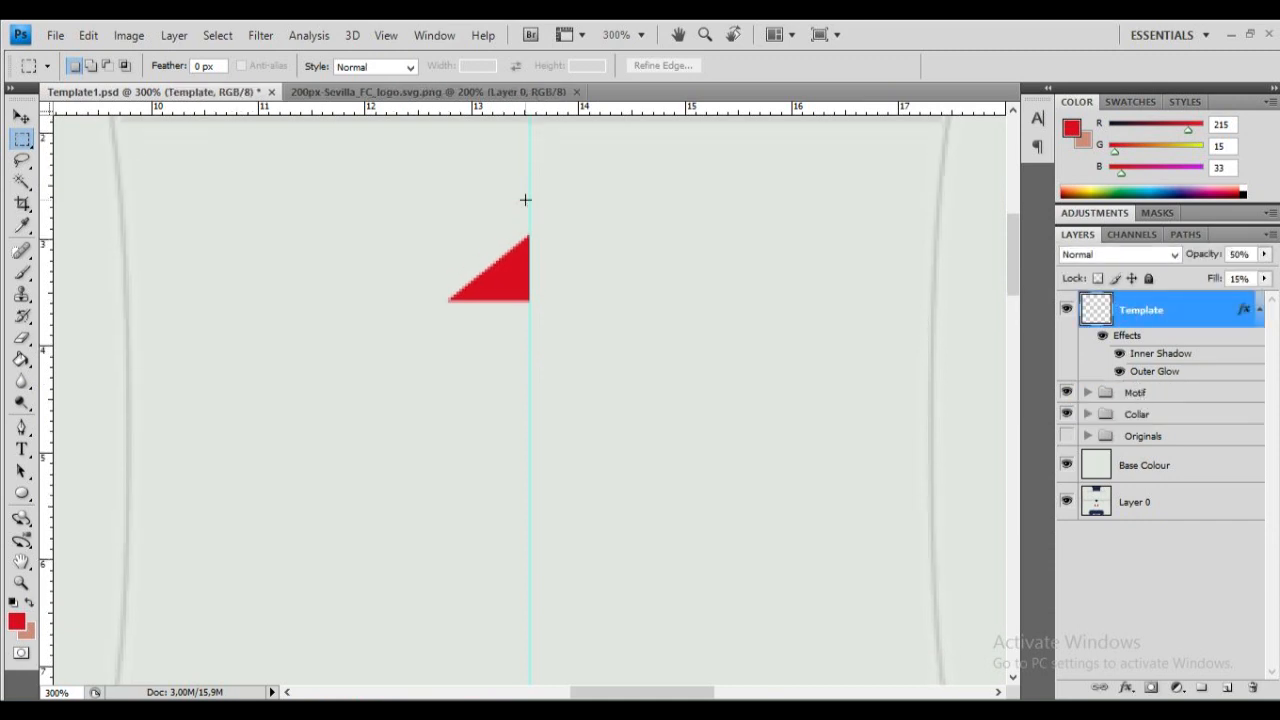
Step: Compare the triangle in the Motif group with the shirt's back photo in the browser, and rotate it 180° with Free Transform
left_click(1088, 393)
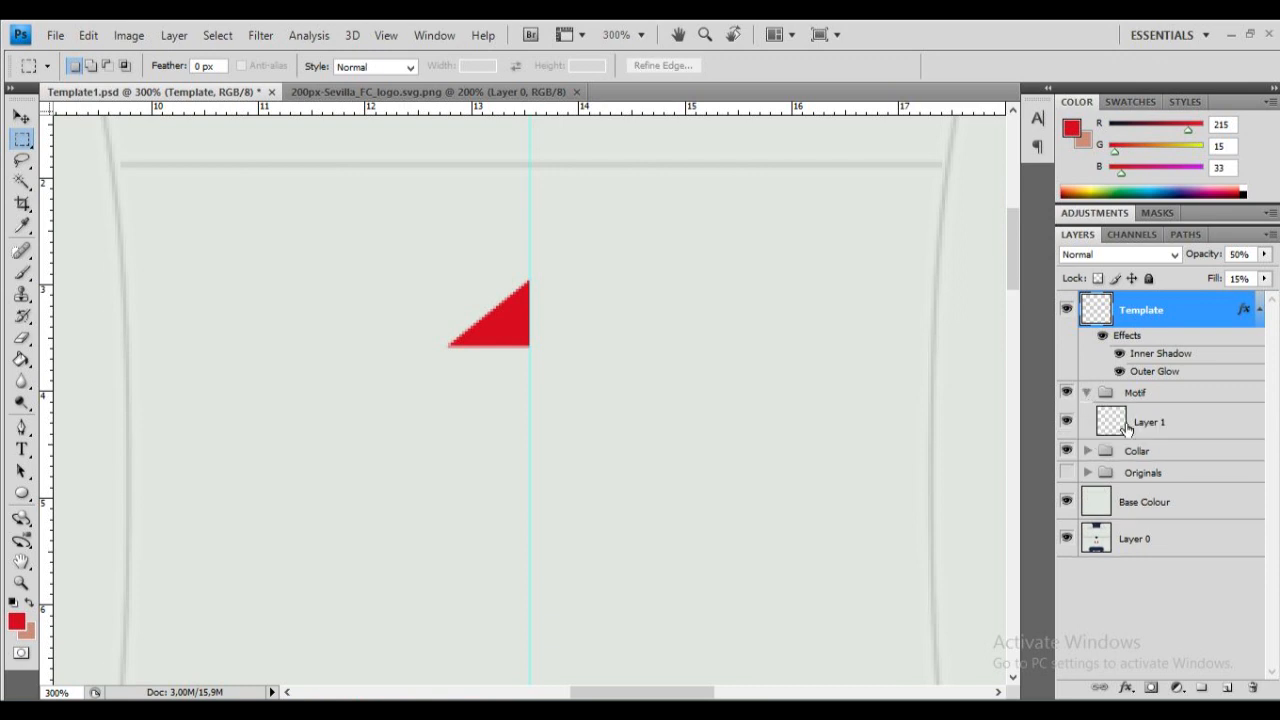
left_click(1098, 423)
key("alt+Tab")
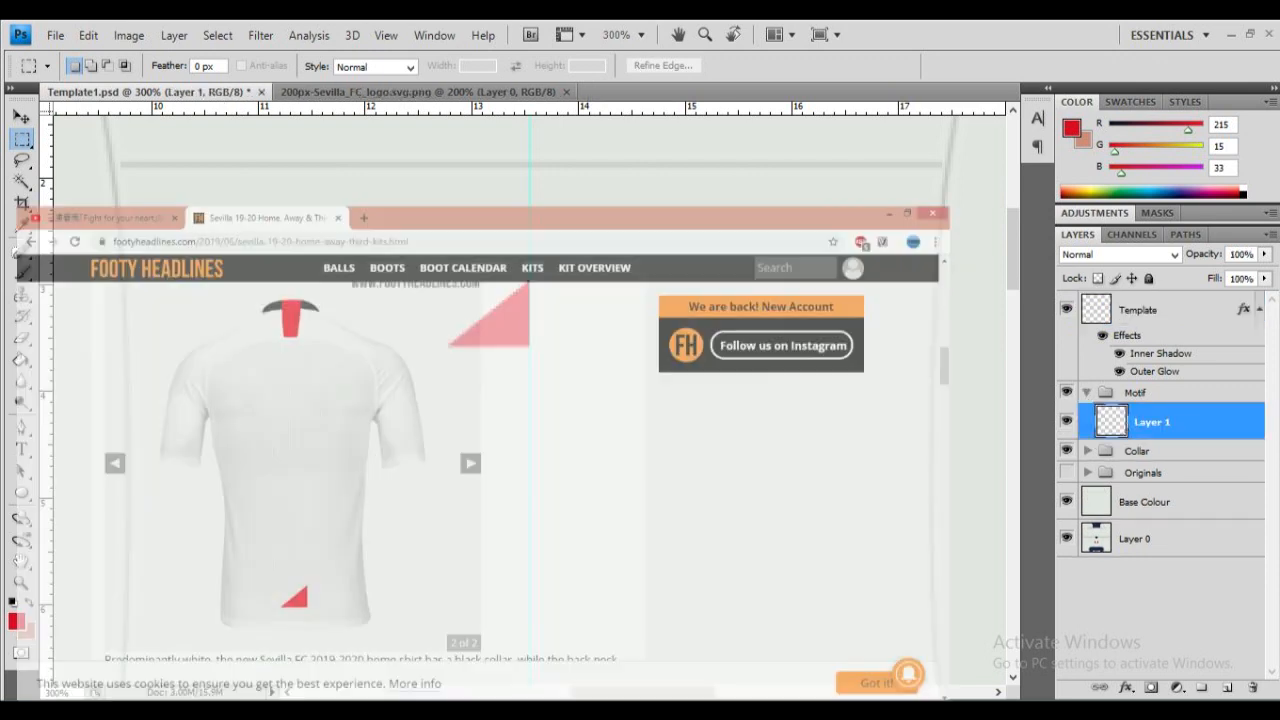
key("alt+Tab")
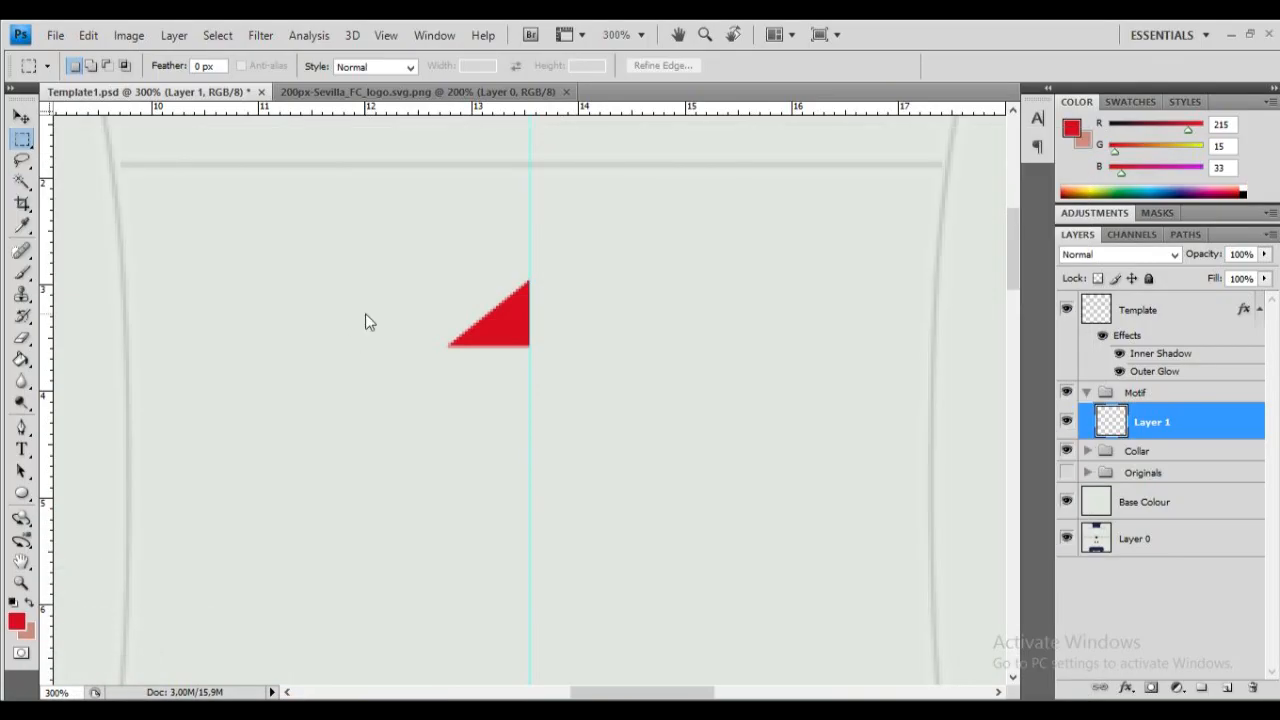
key("ctrl+t")
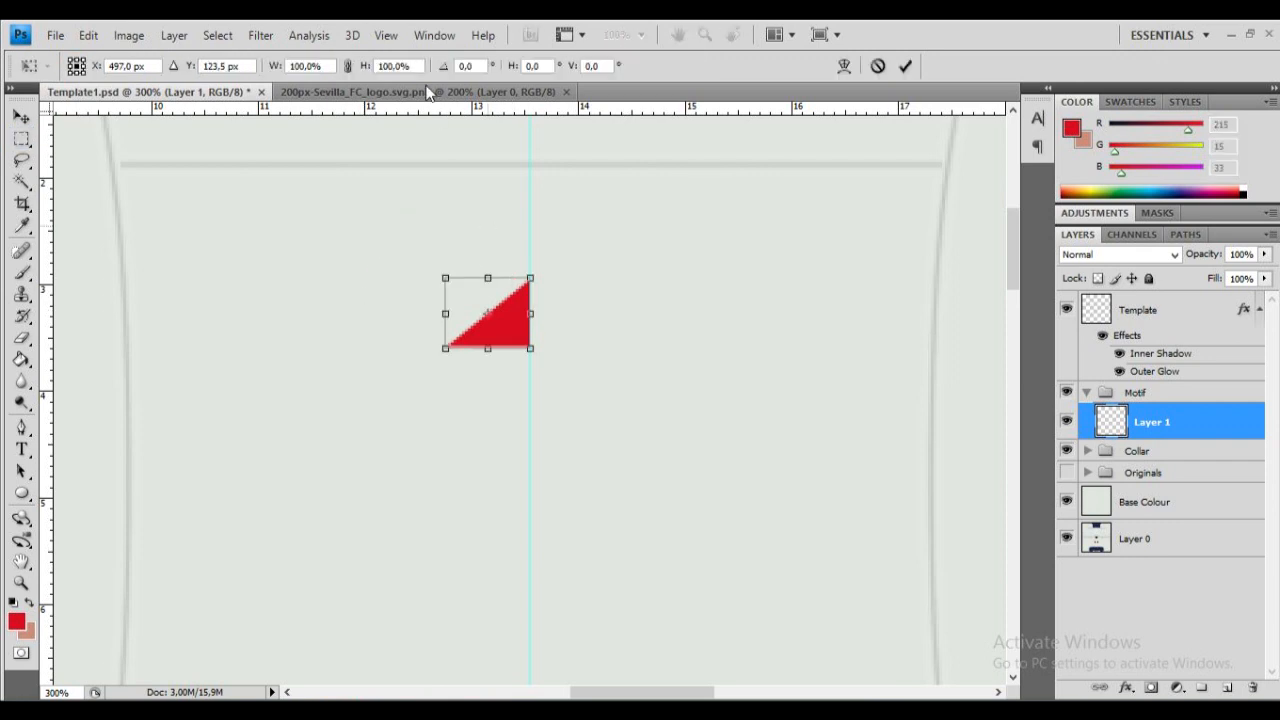
right_click(445, 248)
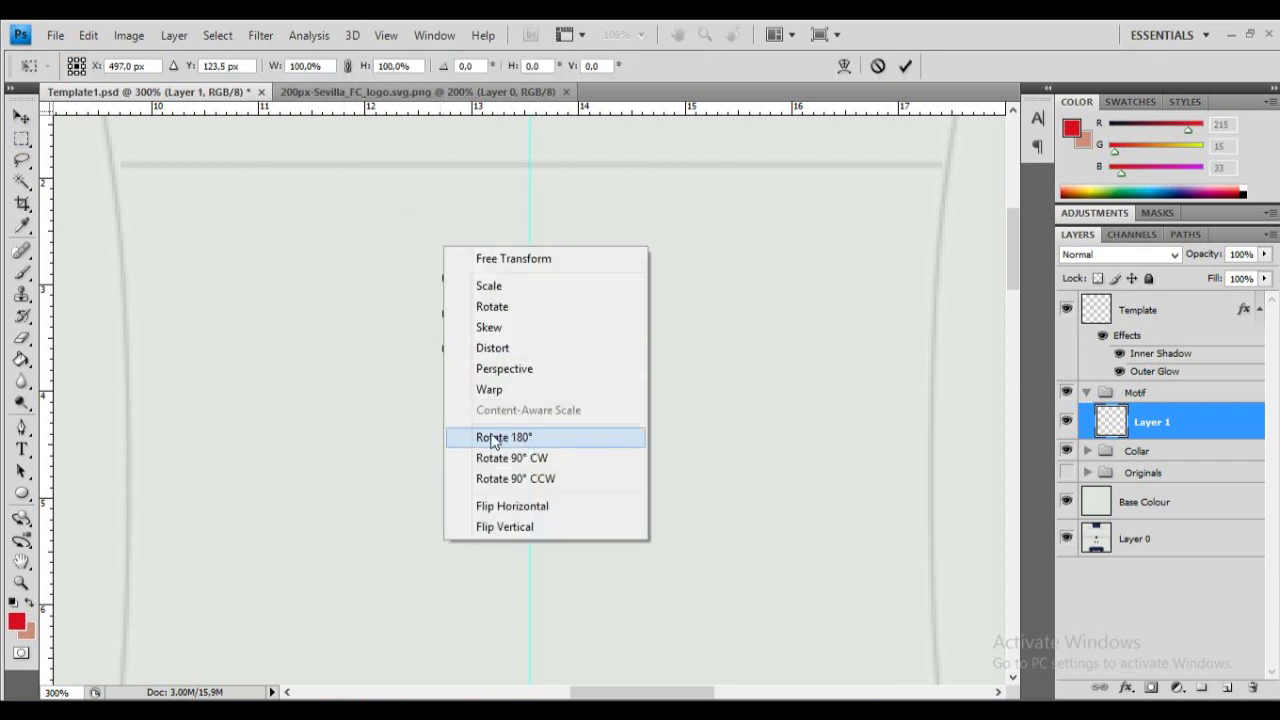
left_click(539, 438)
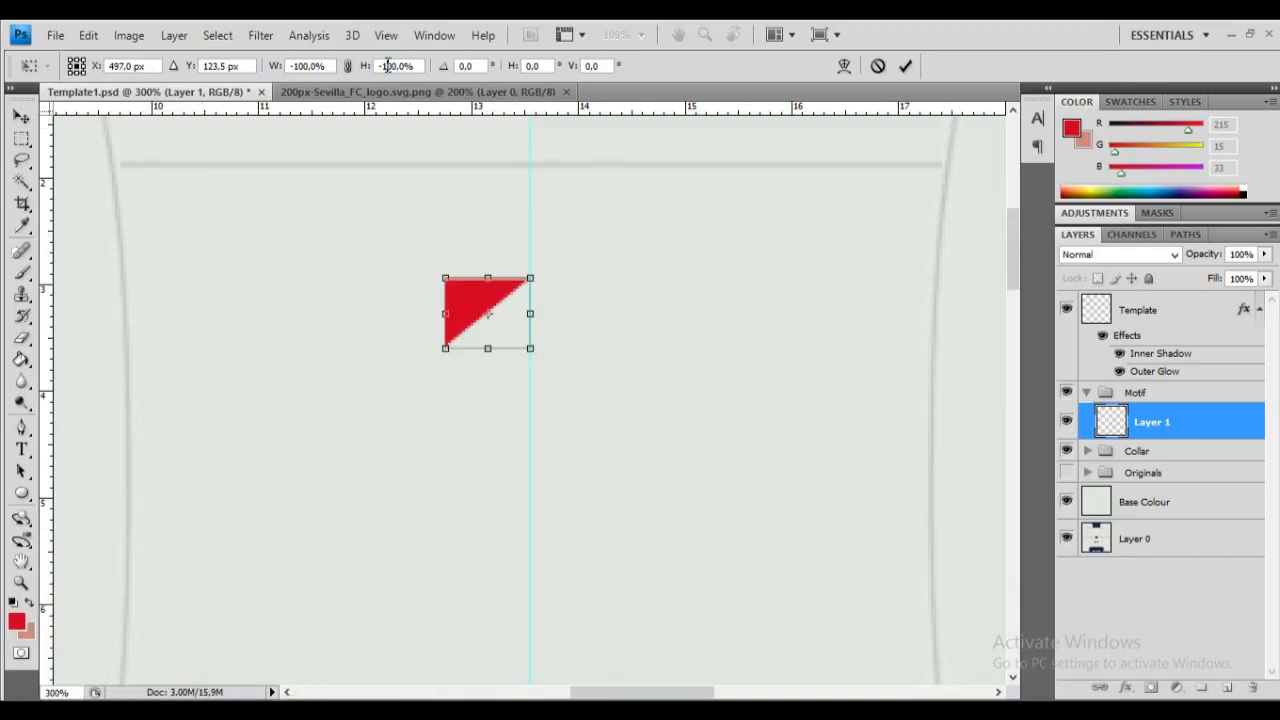
left_click(387, 65)
key("BackSpace")
key("Return")
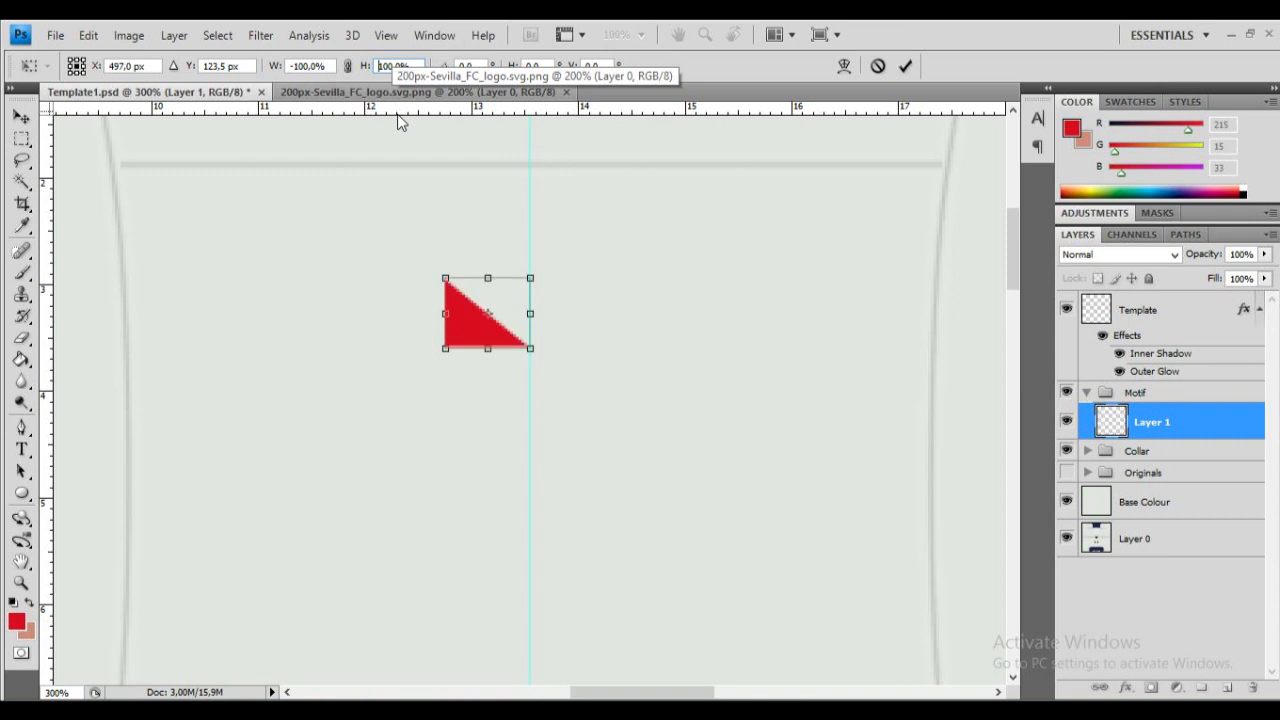
key("ctrl+z")
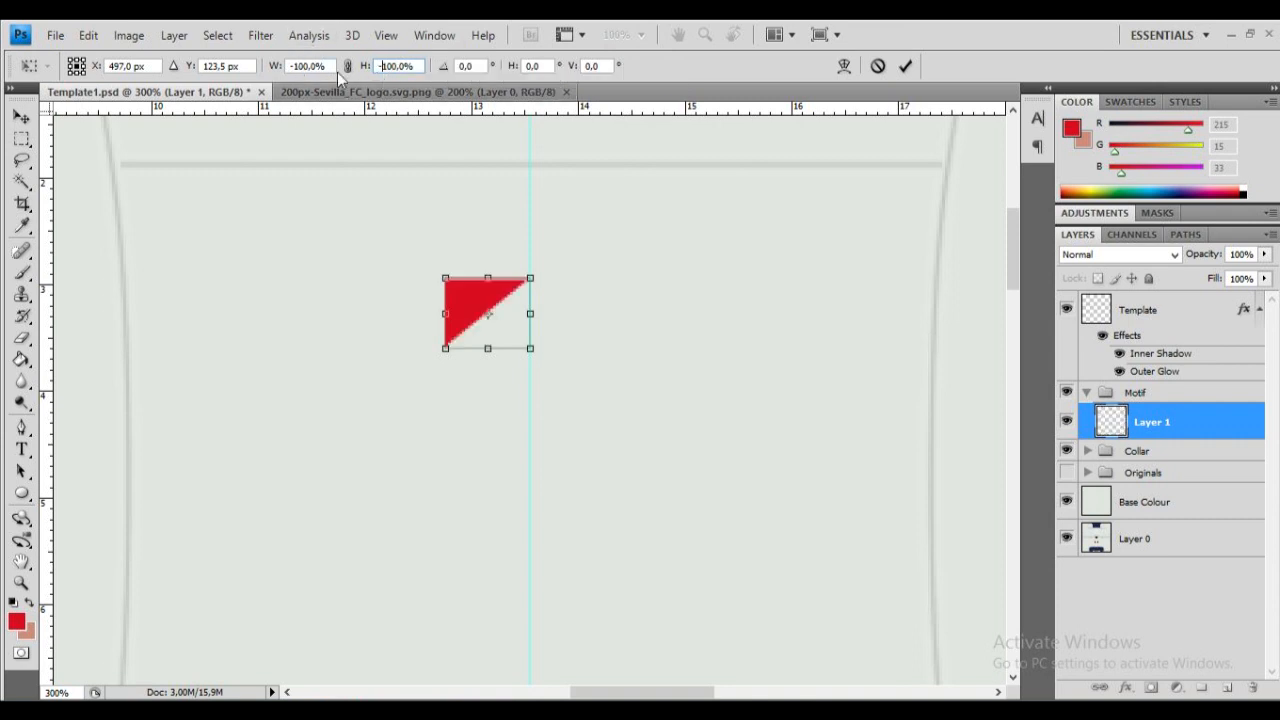
Step: Set the triangle's horizontal scale to 100% and apply the transform
key("Delete")
key("Return")
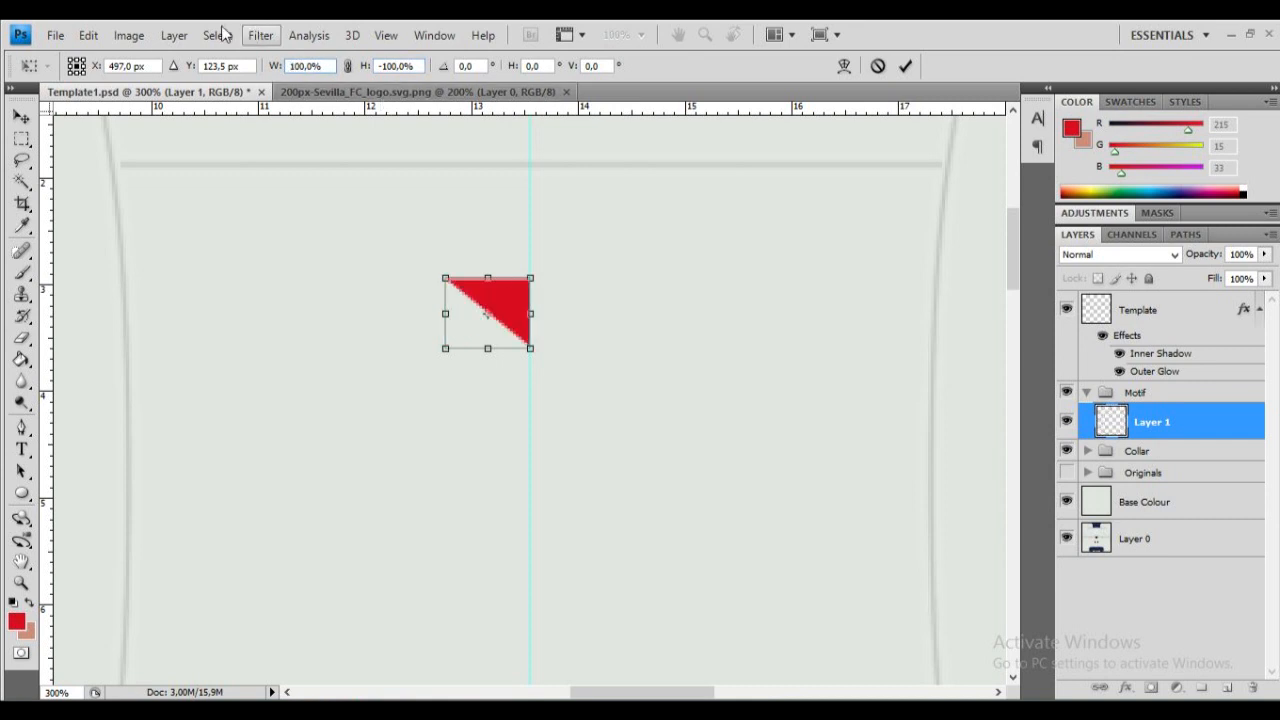
left_click(21, 117)
left_click(553, 295)
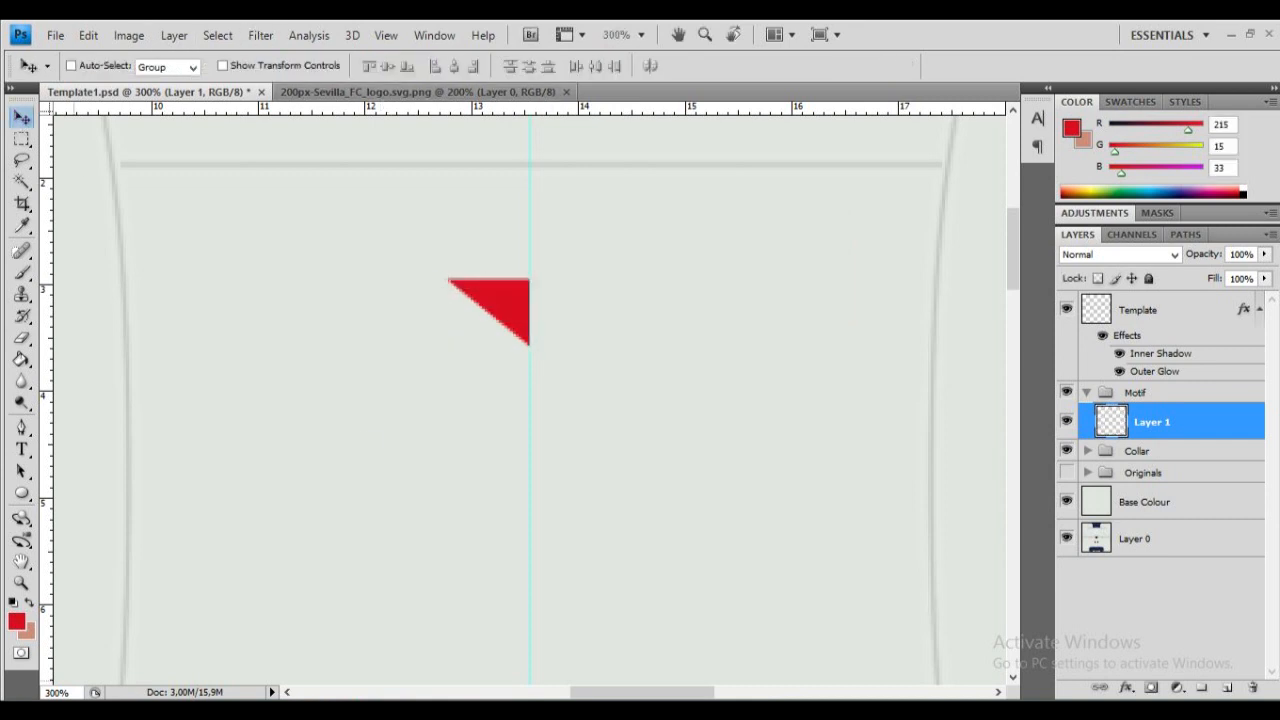
Step: Align the red triangle's horizontal centre with the vertical guide
scroll(512, 315, "down", 1)
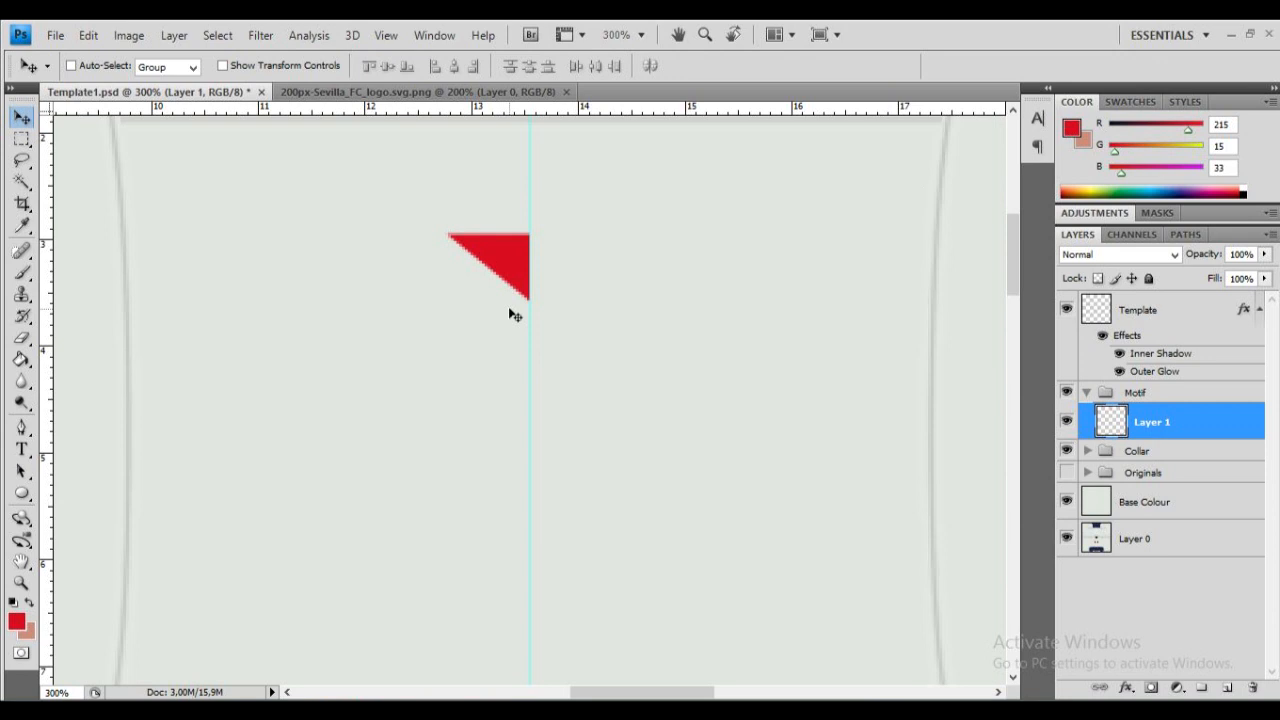
left_click(455, 67)
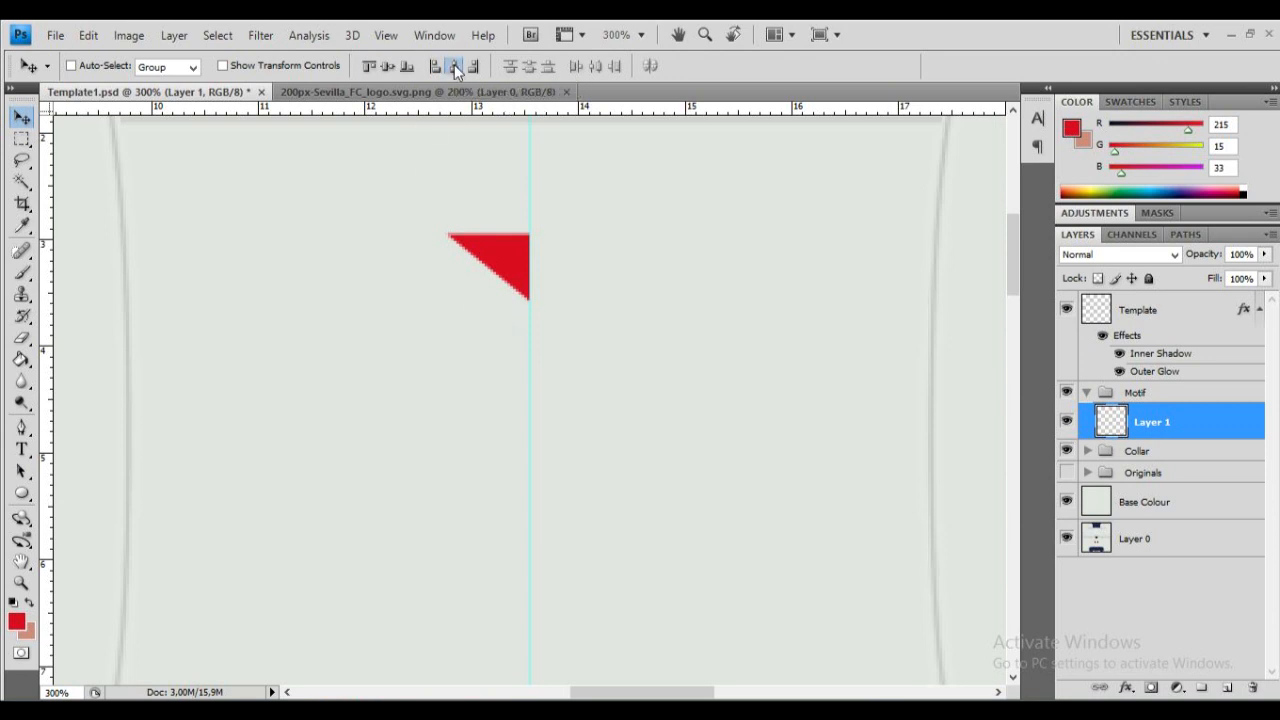
left_click(22, 138)
scroll(449, 213, "up", 3)
scroll(449, 213, "up", 8)
scroll(529, 232, "down", 7)
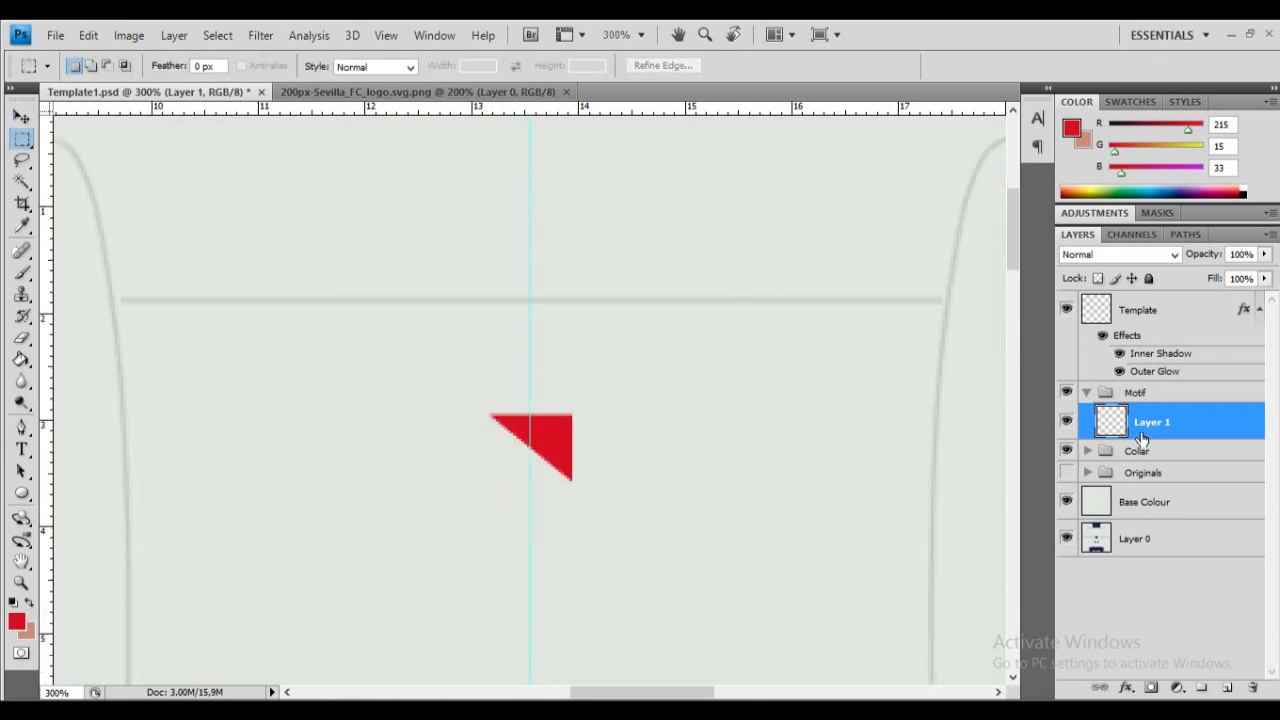
Step: Move the red triangle straight down by 40 px along the vertical guide
key("v")
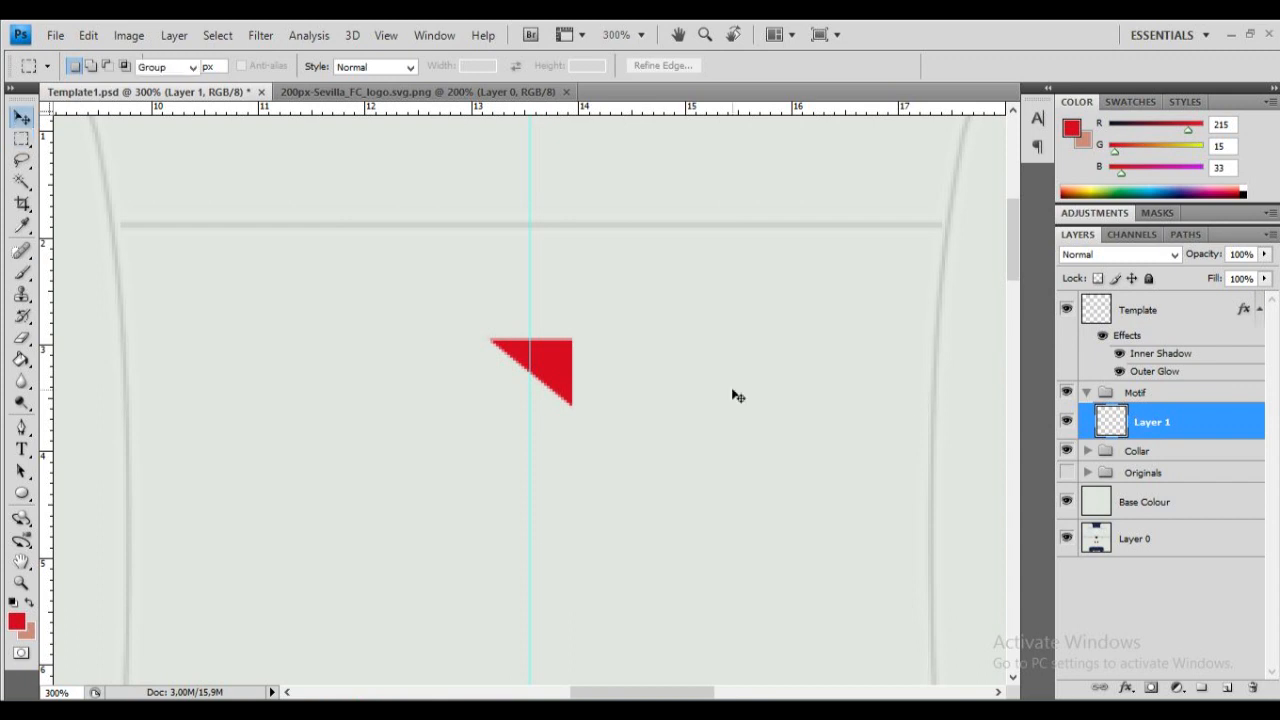
left_click(732, 389)
key("shift+Down")
key("shift+Down")
key("shift+Down")
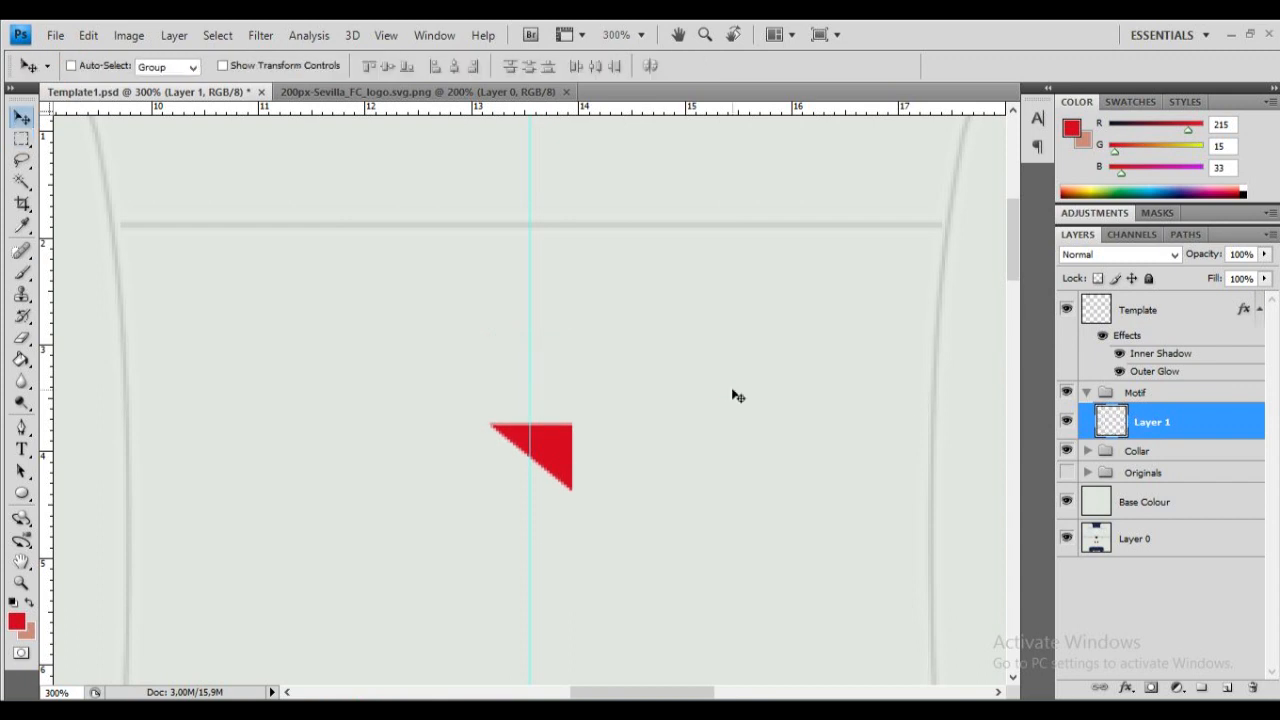
key("shift+Down")
scroll(699, 405, "down", 2)
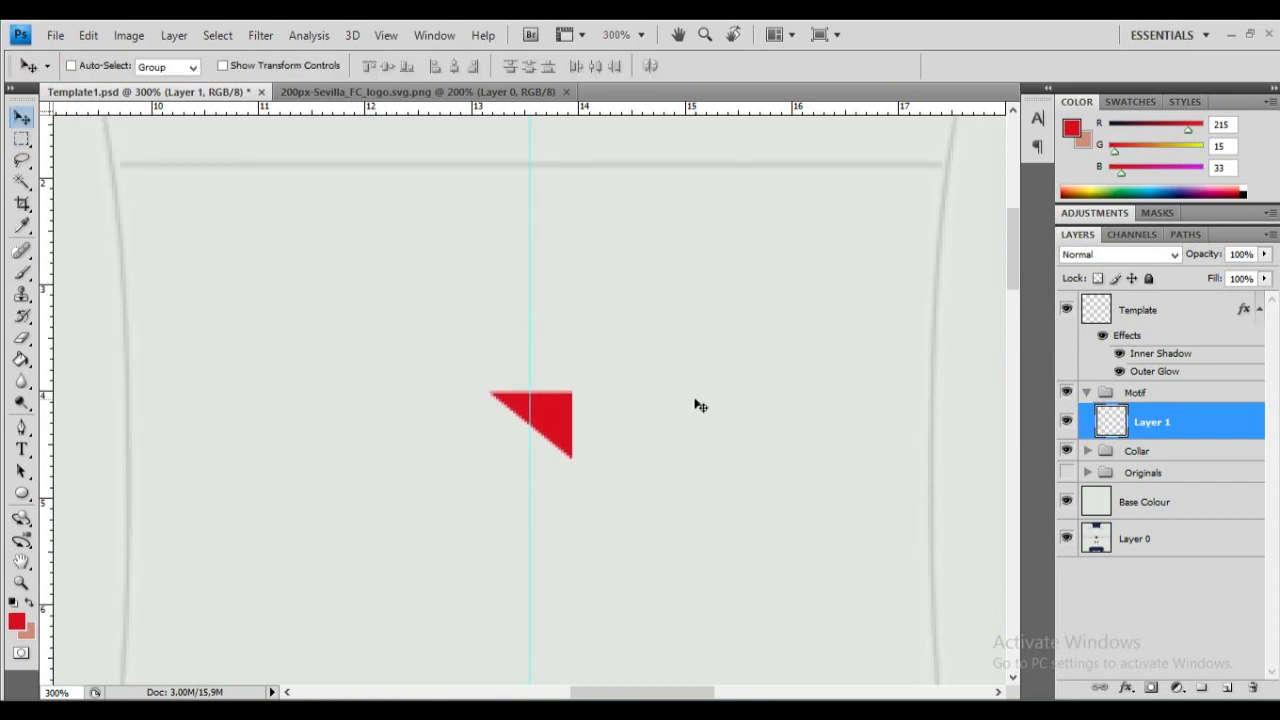
Step: Examine the triangle's placement relative to the collar and the rest of the kit template
key("ctrl+minus")
key("ctrl+minus")
key("ctrl+minus")
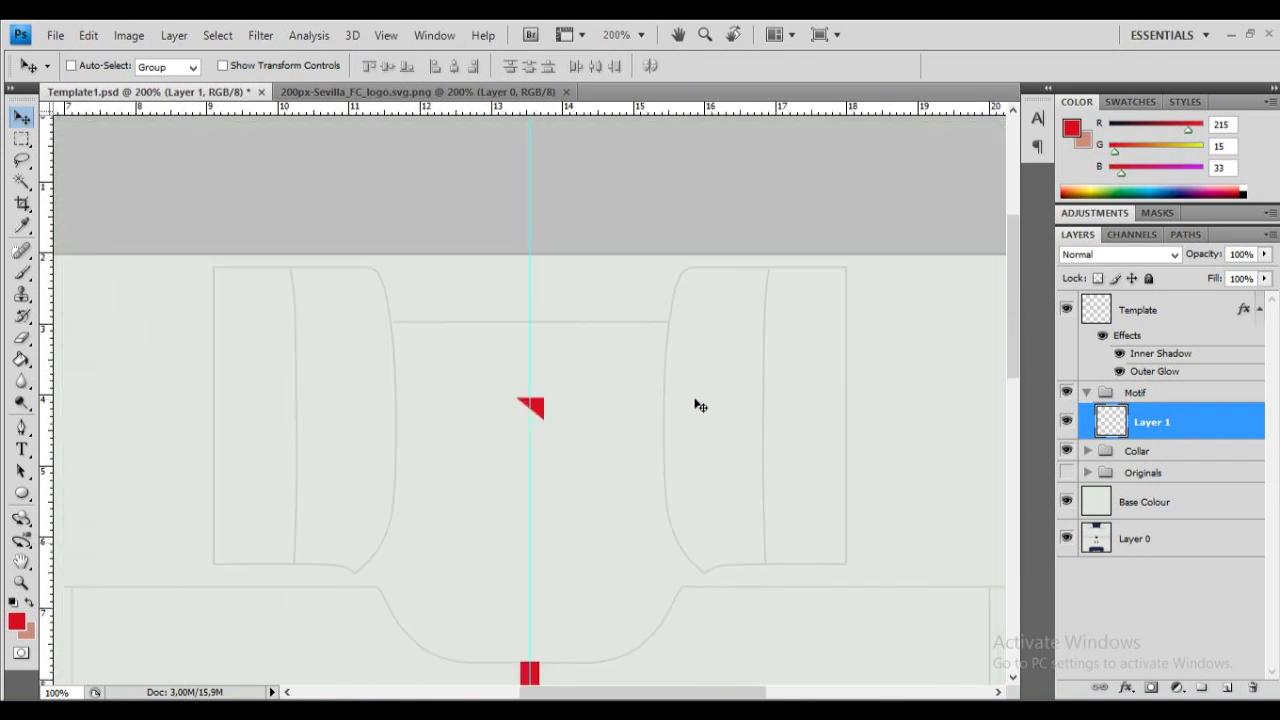
key("ctrl+minus")
key("ctrl+plus")
key("ctrl+plus")
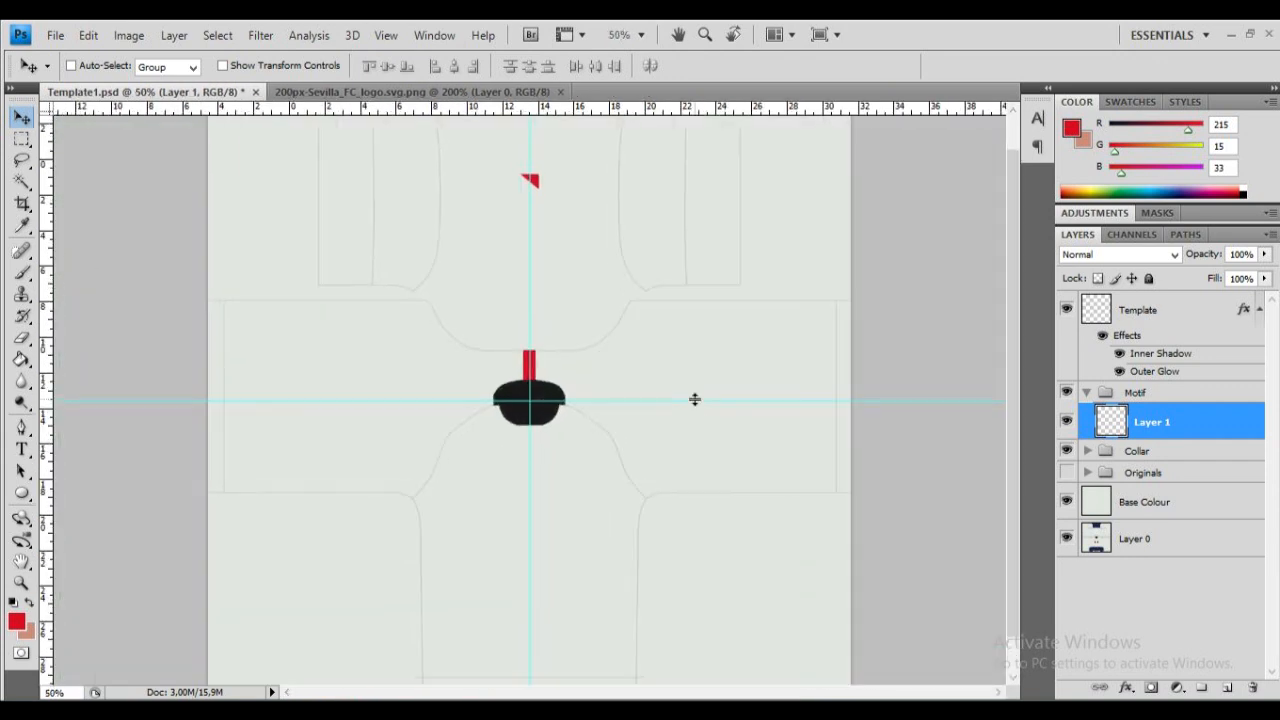
key("ctrl+minus")
key("ctrl+plus")
key("ctrl+minus")
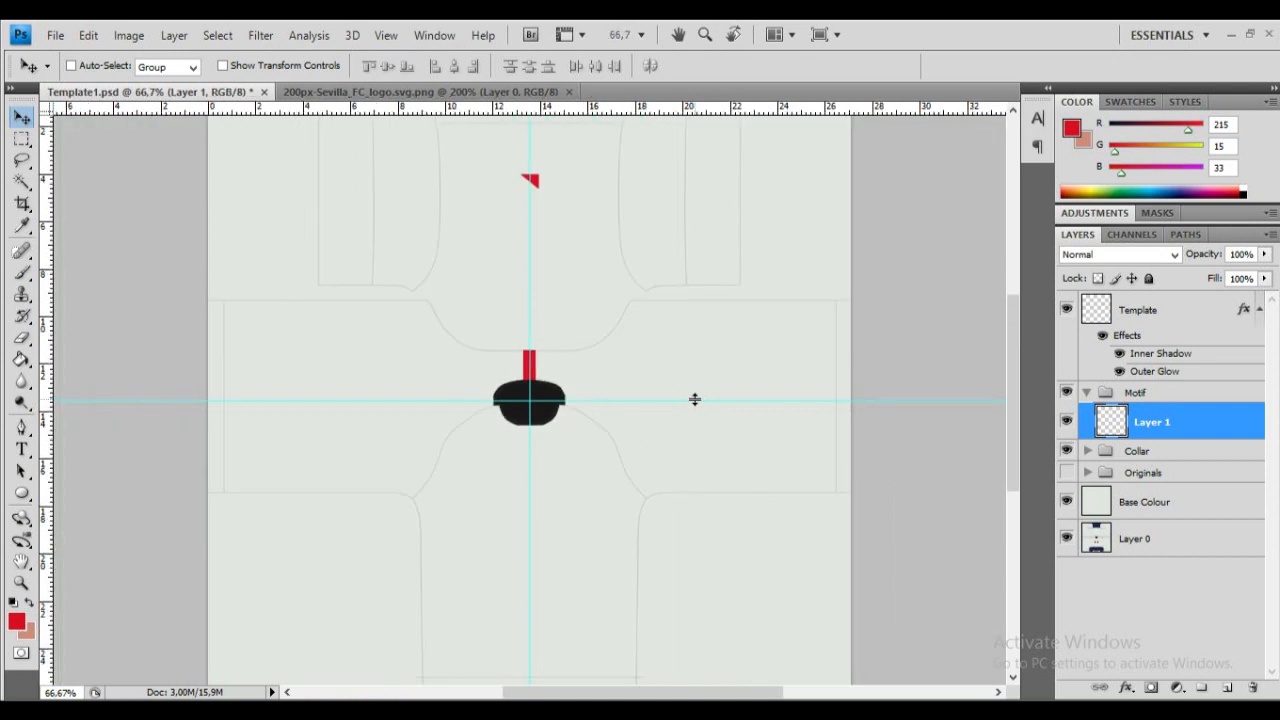
Step: Collapse the Motif group and create a new group named Logo & Sponsors above the Template layer
left_click(1087, 393)
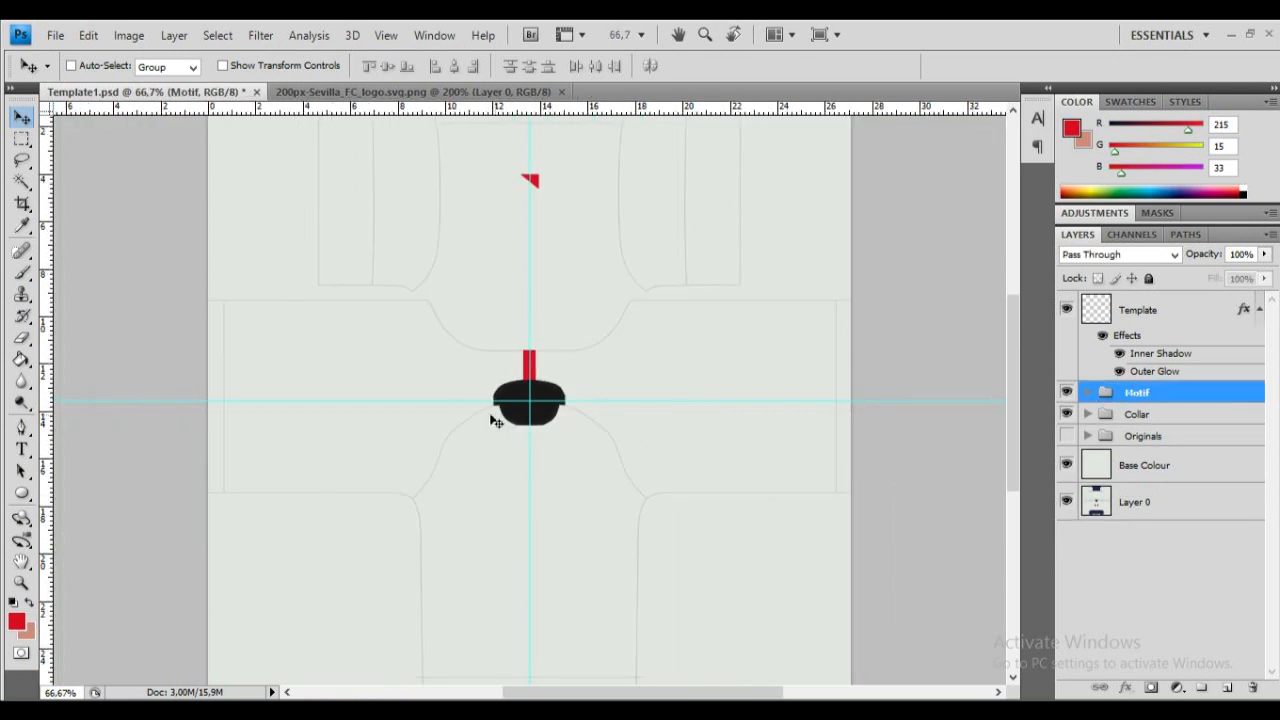
left_click(1201, 688)
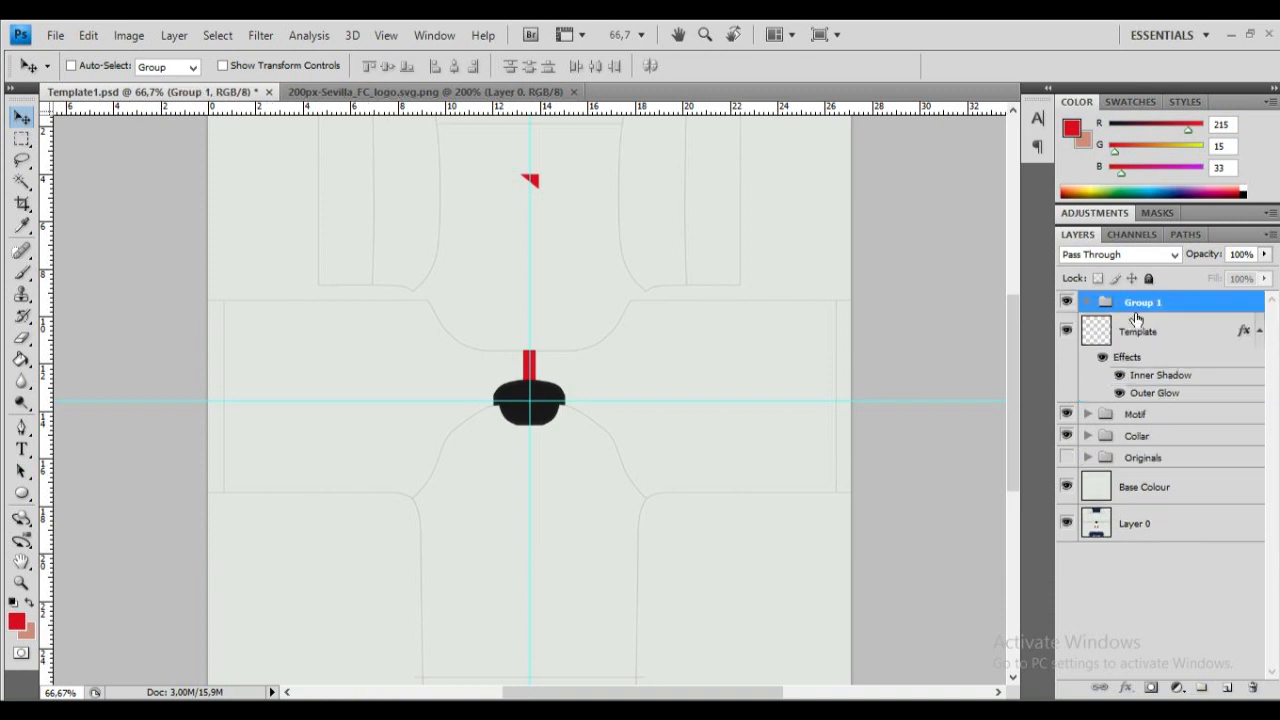
double_click(1137, 312)
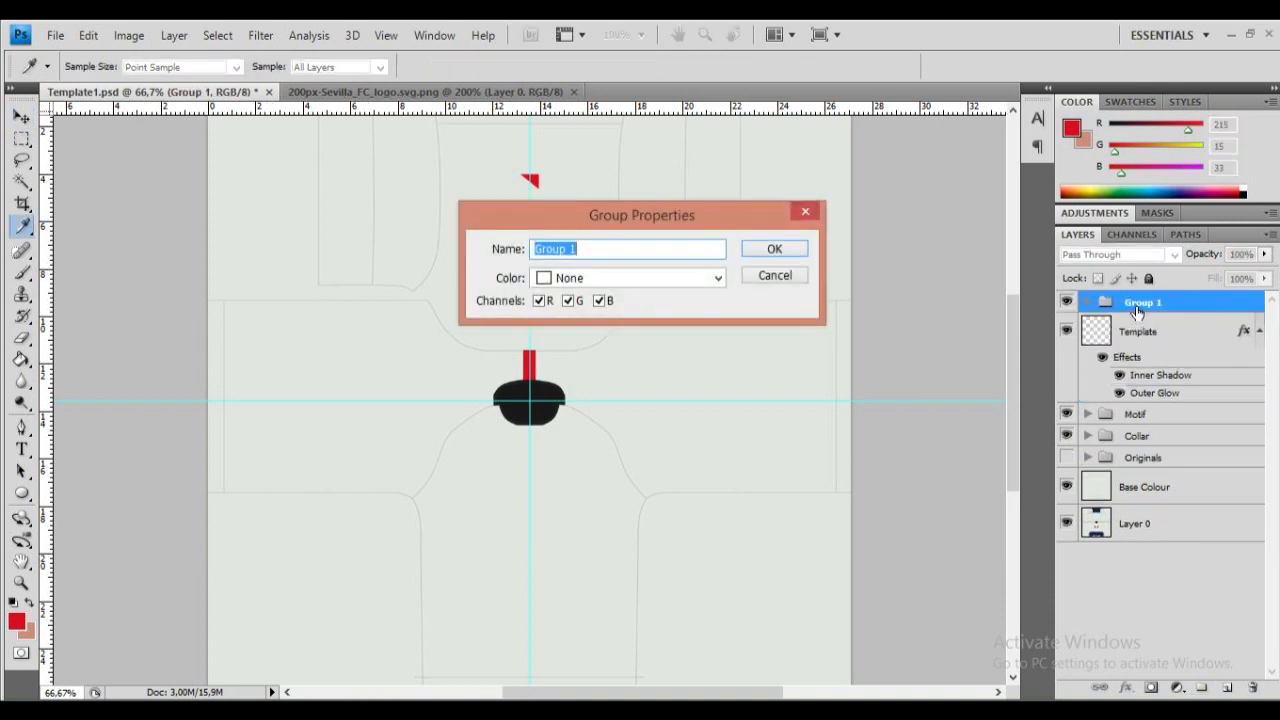
type("Logo & Sponsor")
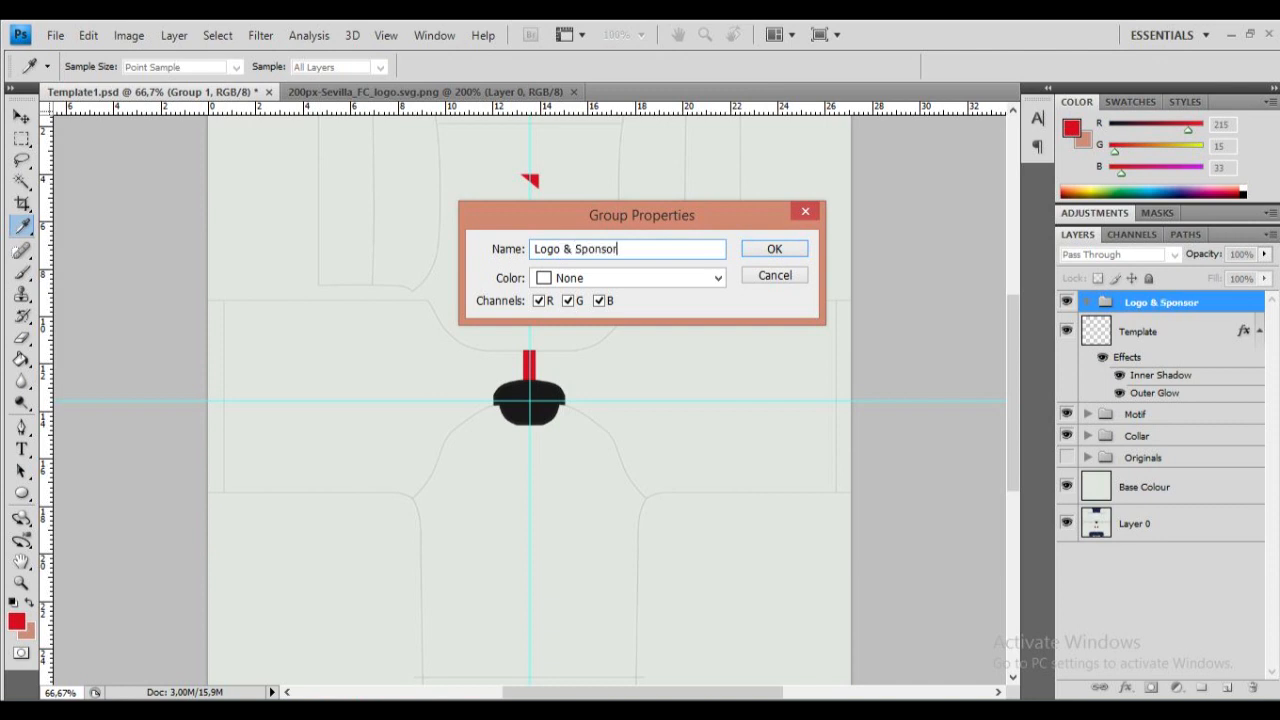
key("Return")
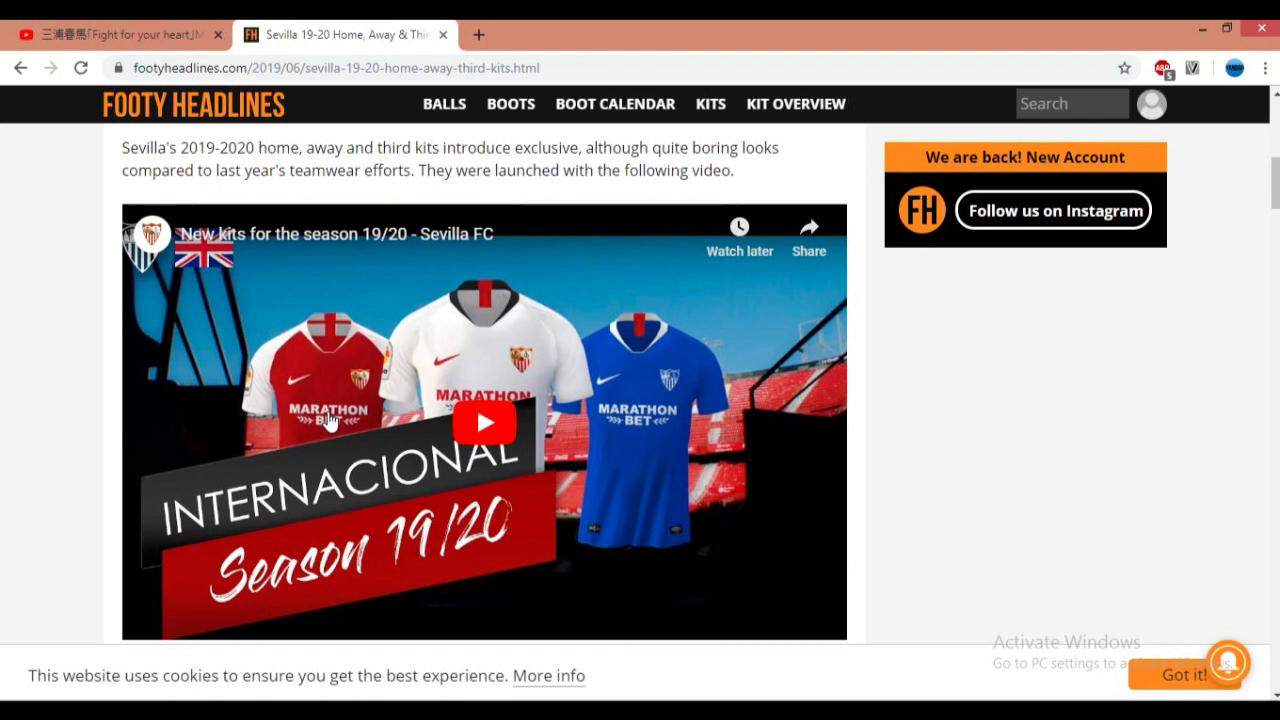
Step: Check the kit photos in the browser, and copy the crest from 200px-Sevilla_FC_logo.svg.png into the template's Logo & Sponsors group
scroll(347, 404, "up", 2)
scroll(347, 404, "down", 5)
scroll(523, 289, "up", 3)
left_click(625, 376)
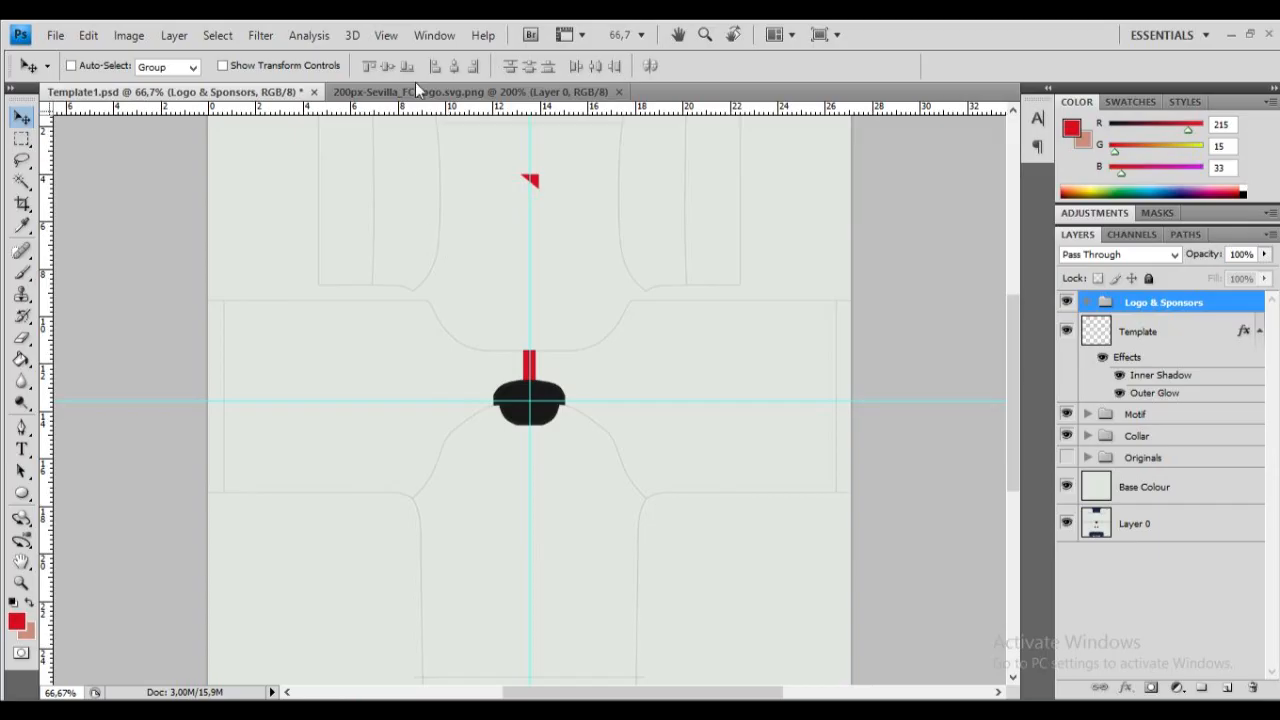
left_click(416, 88)
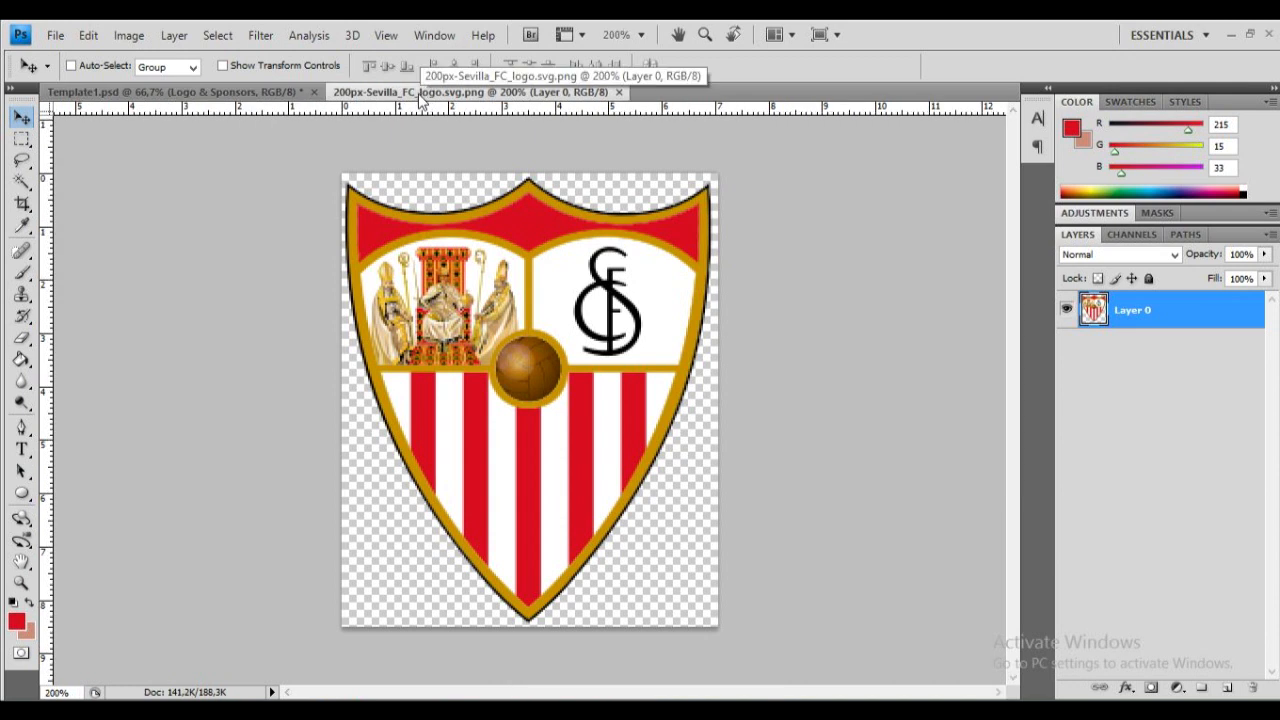
left_click(175, 91)
left_click_drag(521, 293, 521, 293)
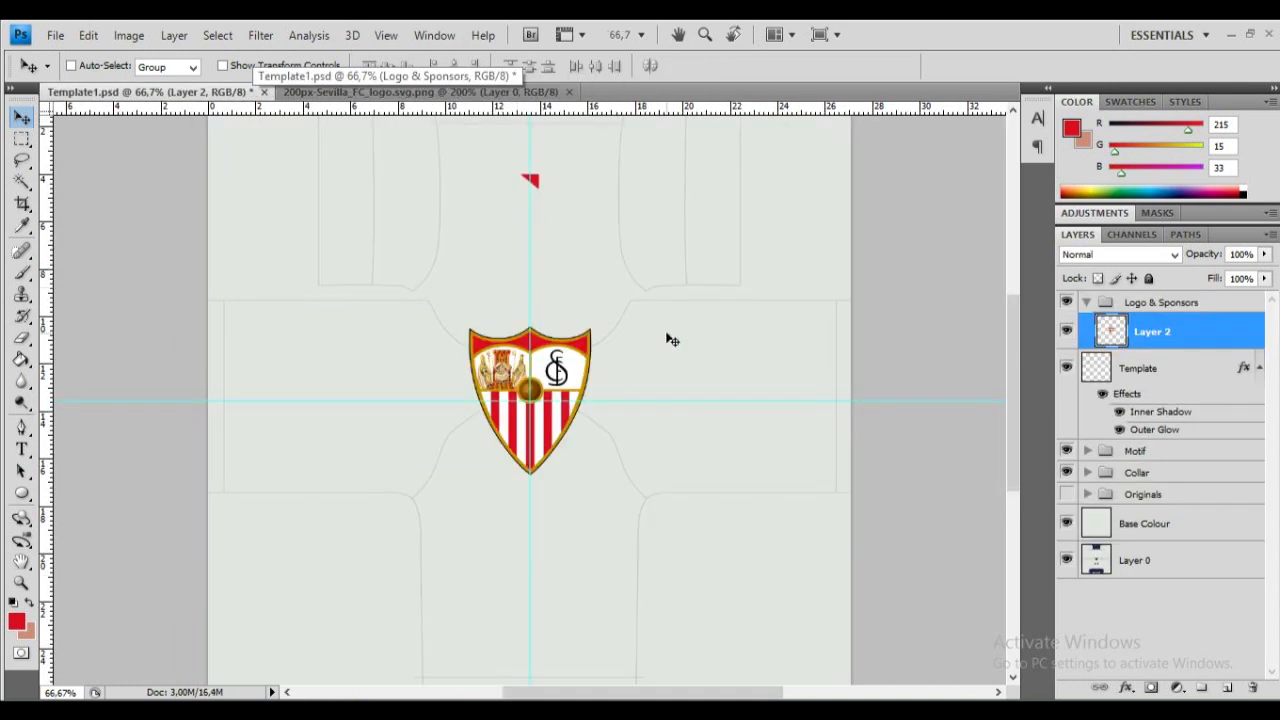
Step: Hide the Base Colour layer to compare the crest with the original kit's logos underneath
key("ctrl+plus")
key("ctrl+plus")
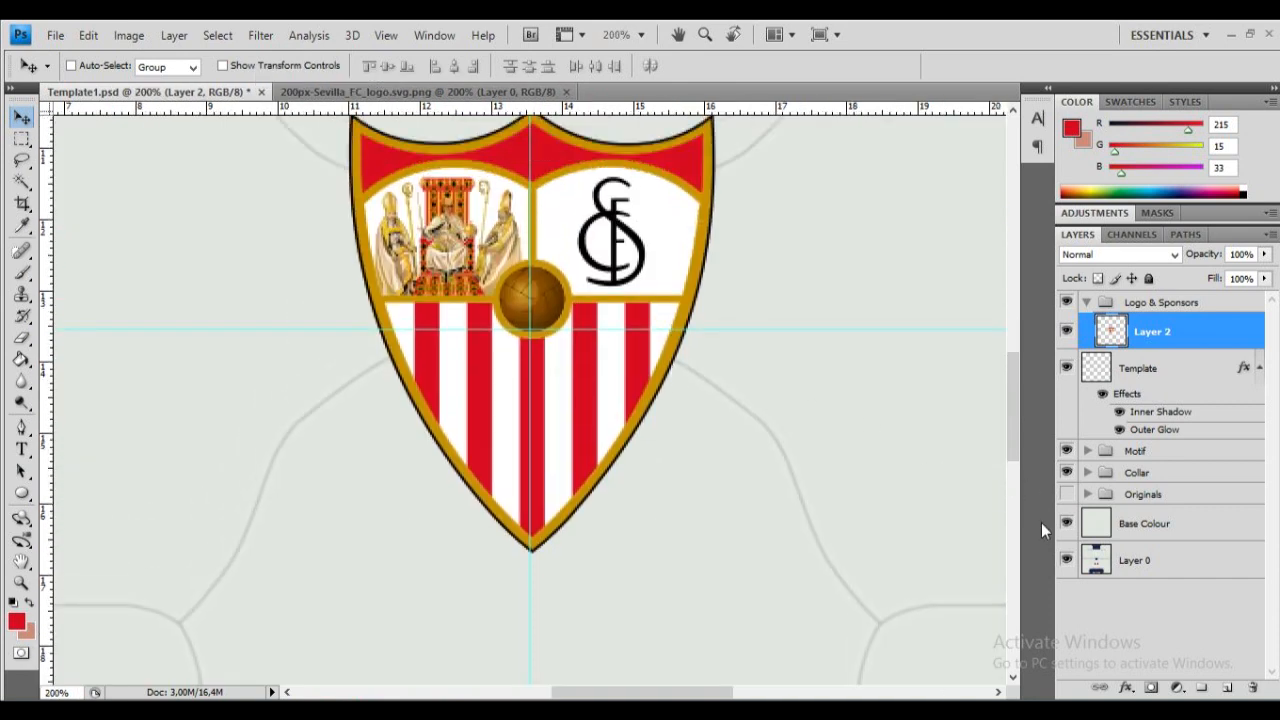
left_click(1066, 523)
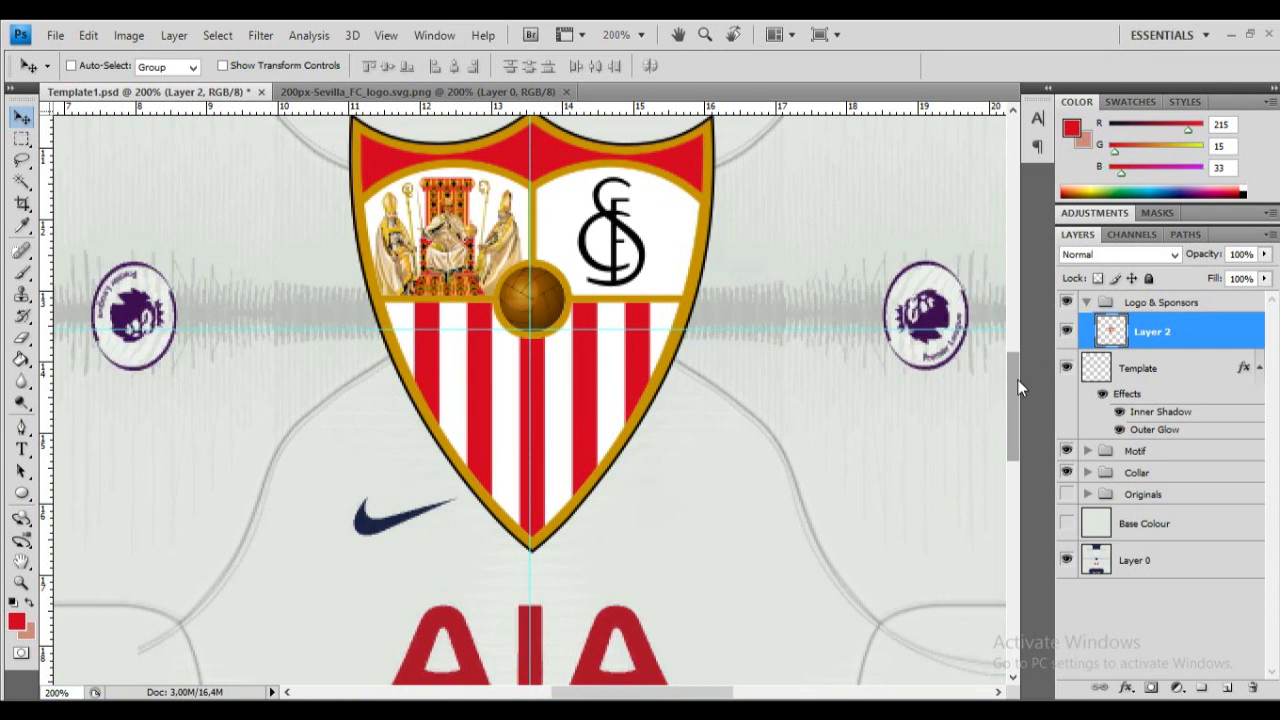
scroll(1014, 365, "up", 3)
scroll(1014, 376, "down", 3)
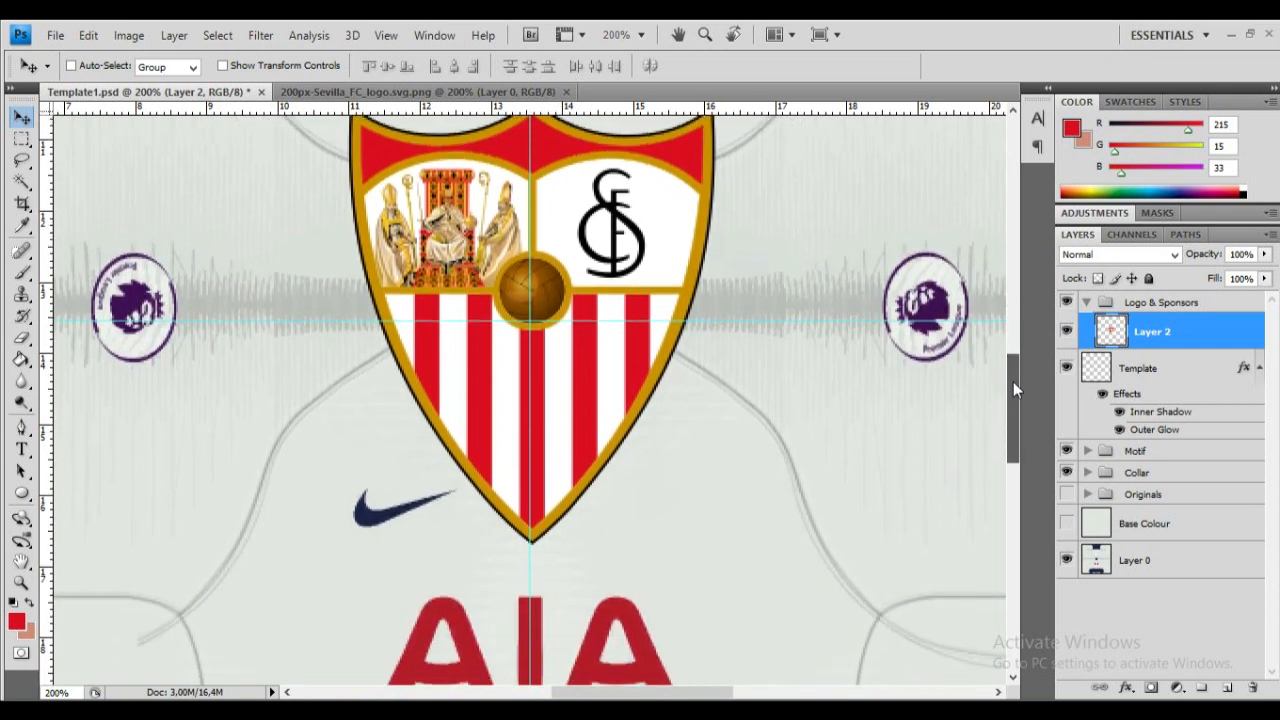
Step: Scale the Sevilla crest to 17.9% and place it on the shirt's chest opposite the Nike swoosh, above the AIA sponsor
scroll(1013, 381, "up", 2)
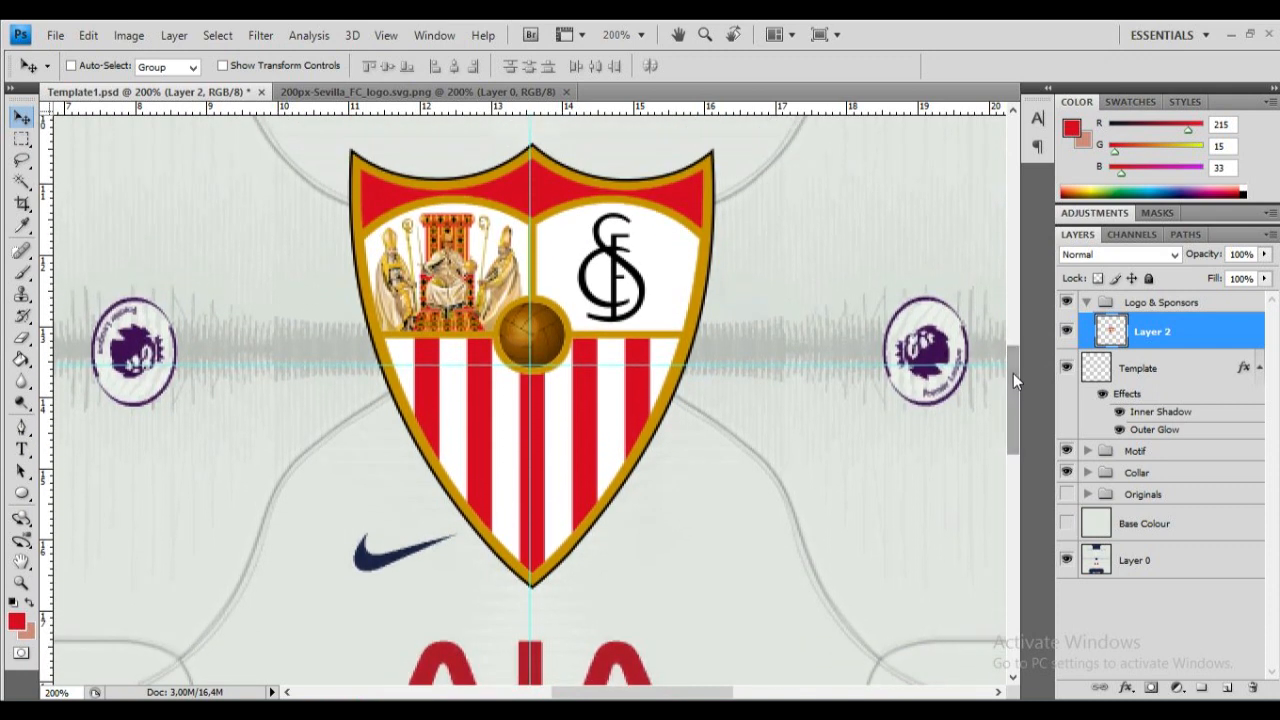
key("ctrl+t")
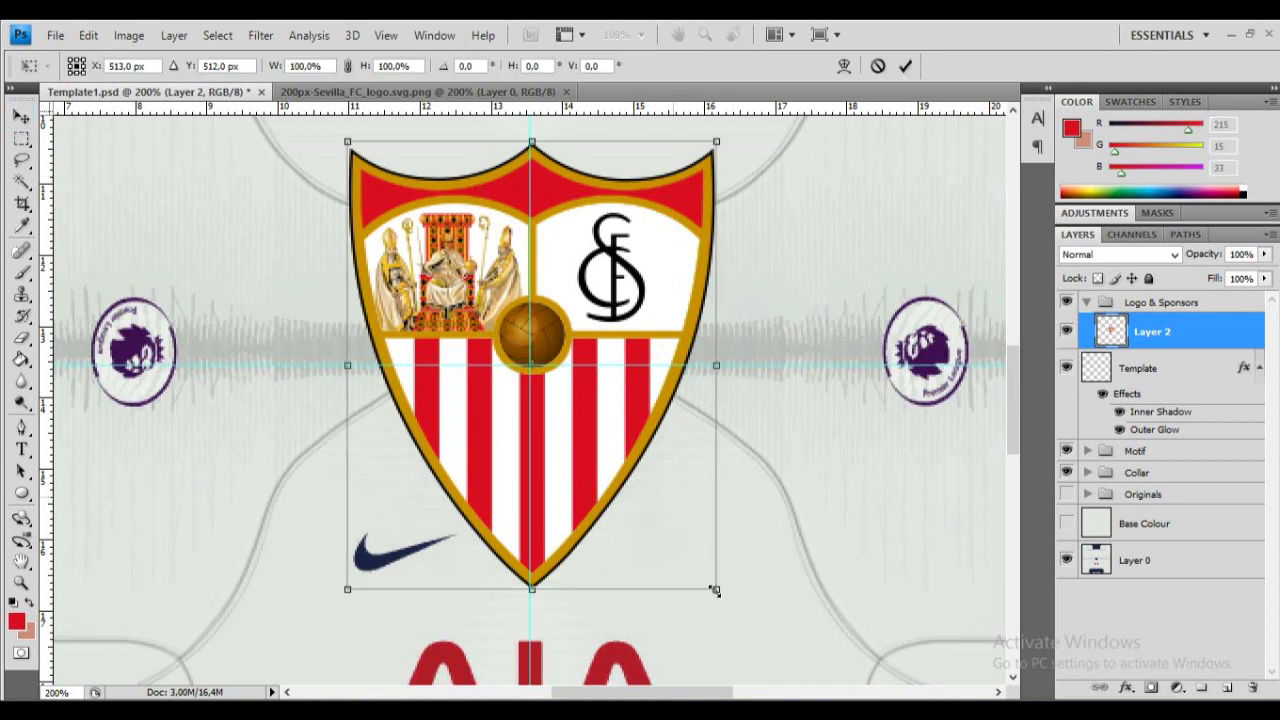
left_click_drag(718, 589, 400, 233)
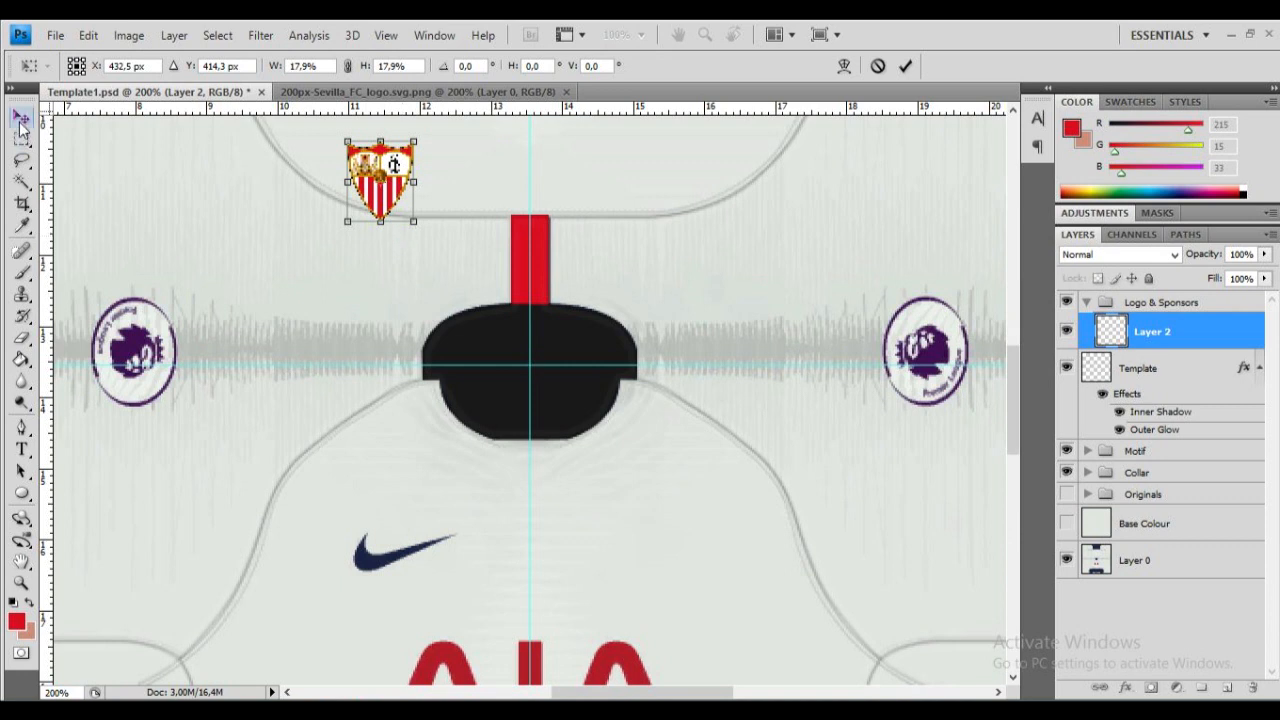
scroll(263, 274, "up", 1)
left_click(22, 120)
left_click(540, 293)
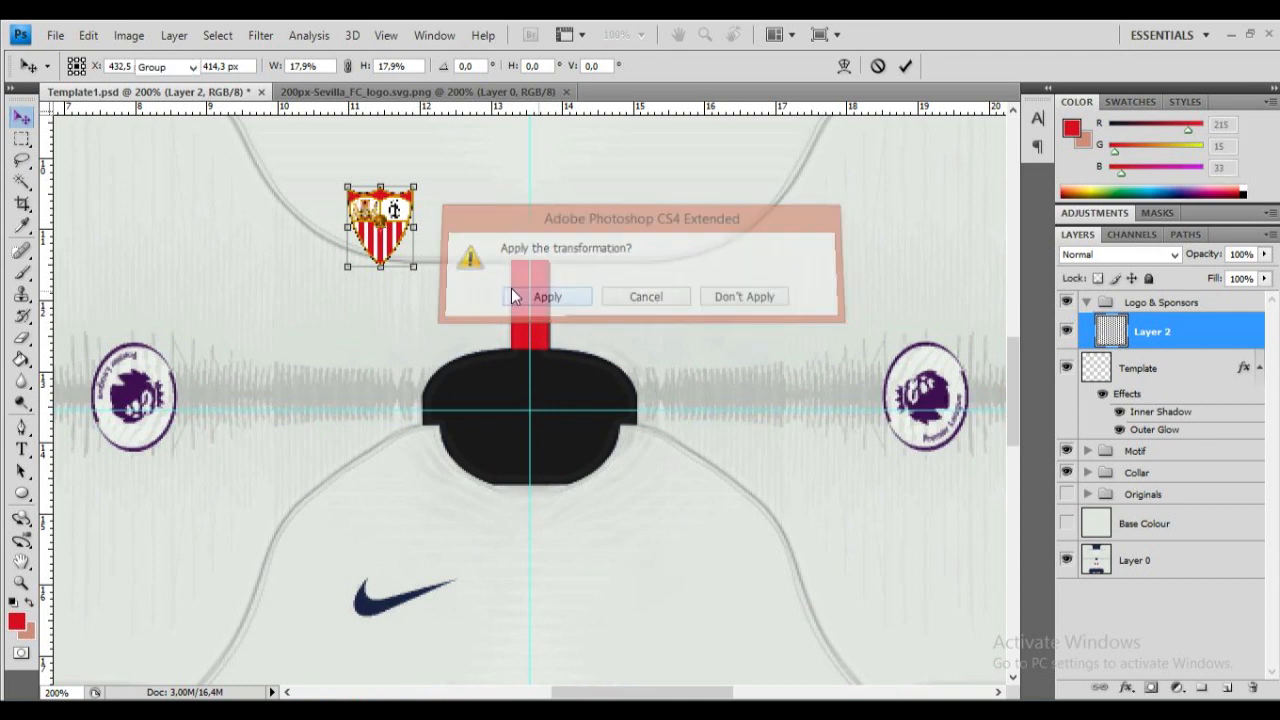
left_click_drag(428, 271, 717, 637)
scroll(668, 508, "down", 5)
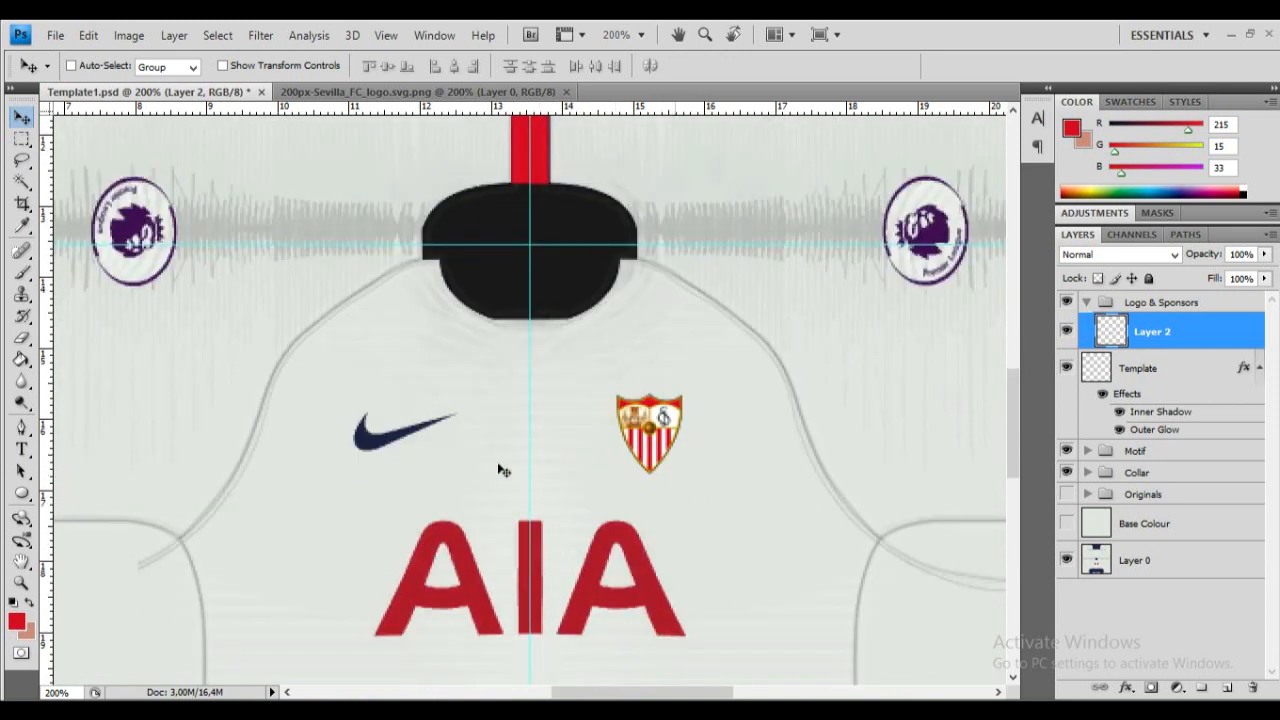
Step: Close the crest image and copy the black Nike swoosh from Sponsor Logo.png into the template's Logo & Sponsors group
left_click(560, 96)
left_click(566, 92)
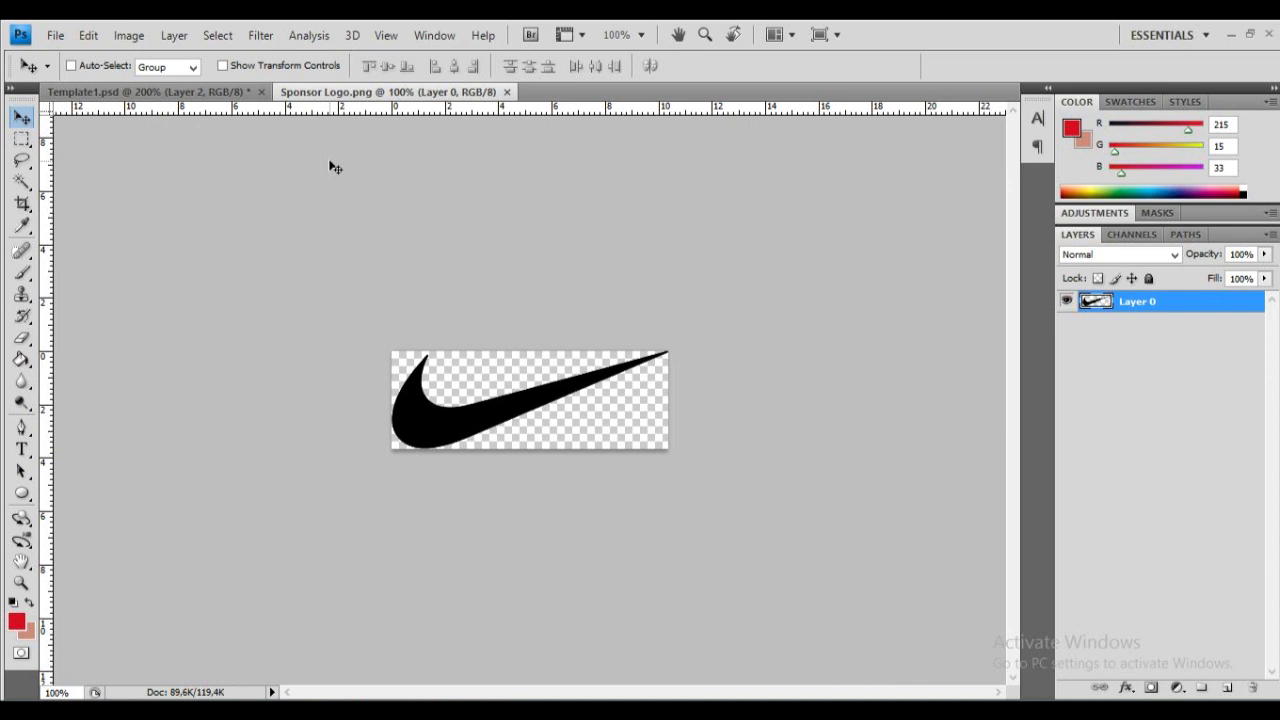
key("ctrl+a")
left_click_drag(333, 167, 429, 205)
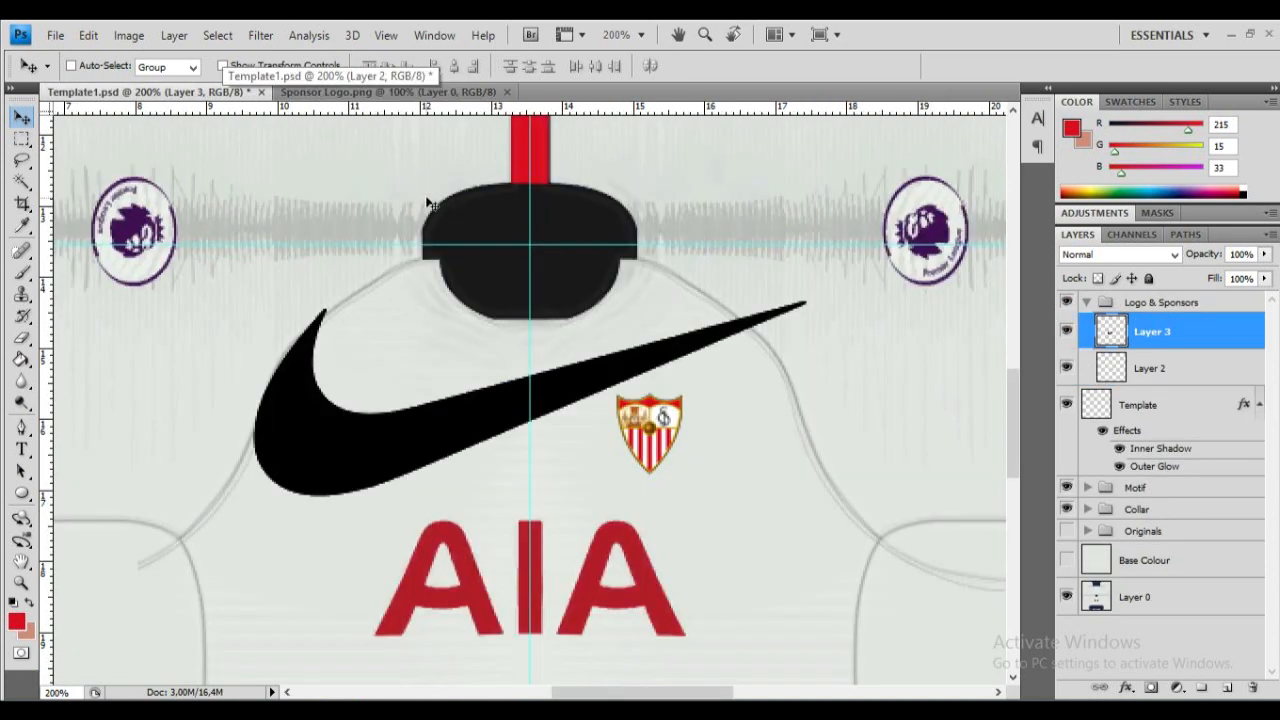
Step: Scale the black swoosh to 18.9% and align it over the original navy swoosh on the chest
key("ctrl+t")
left_click_drag(800, 497, 346, 334)
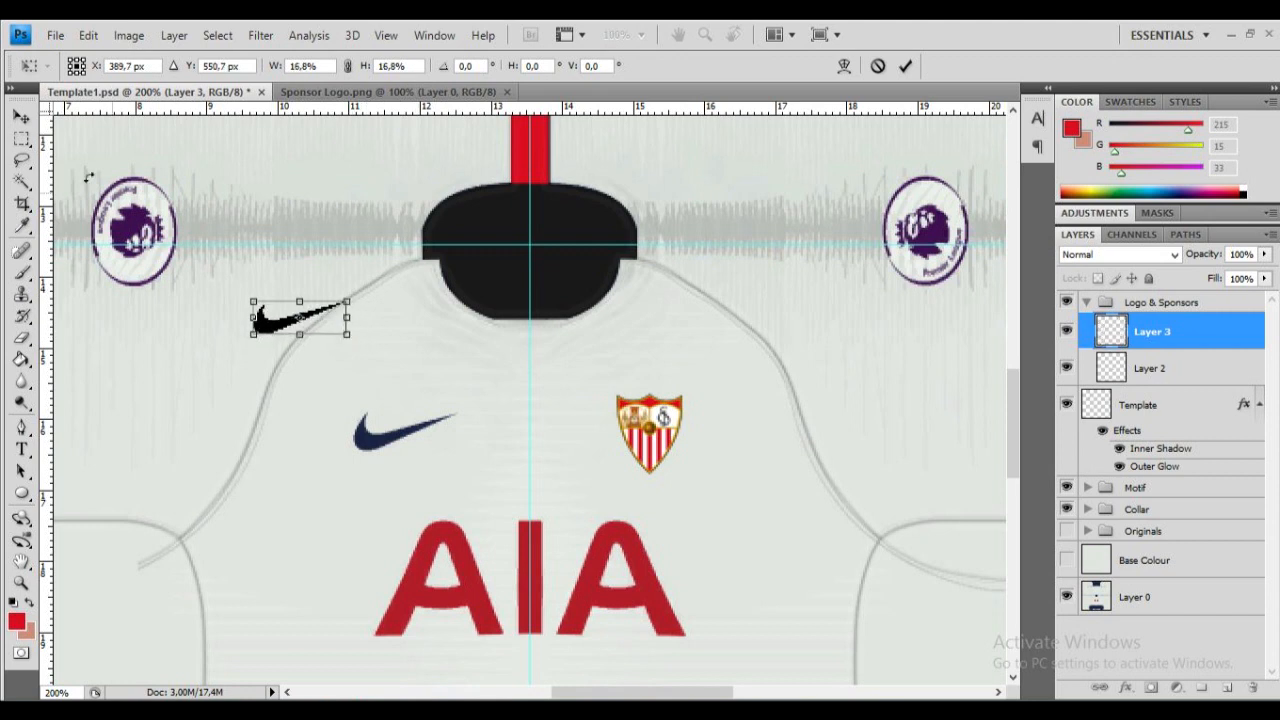
left_click(21, 116)
left_click(564, 296)
left_click_drag(385, 360, 480, 471)
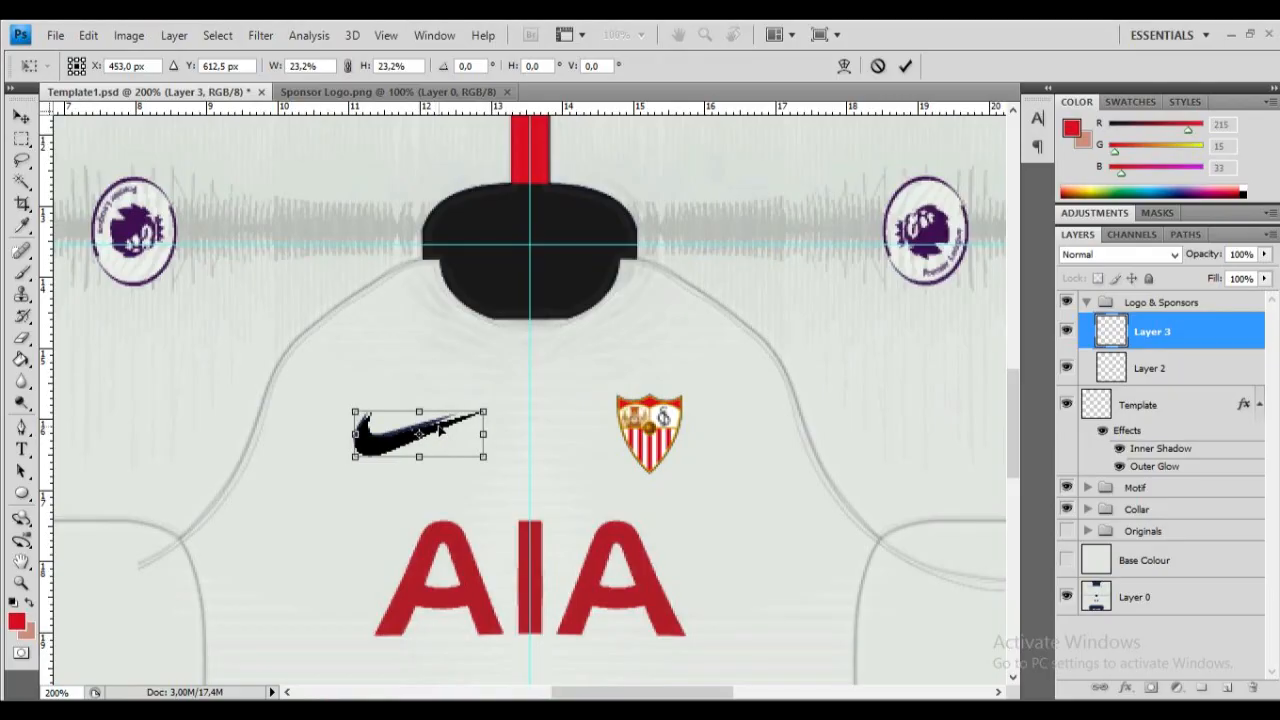
left_click_drag(489, 458, 469, 452)
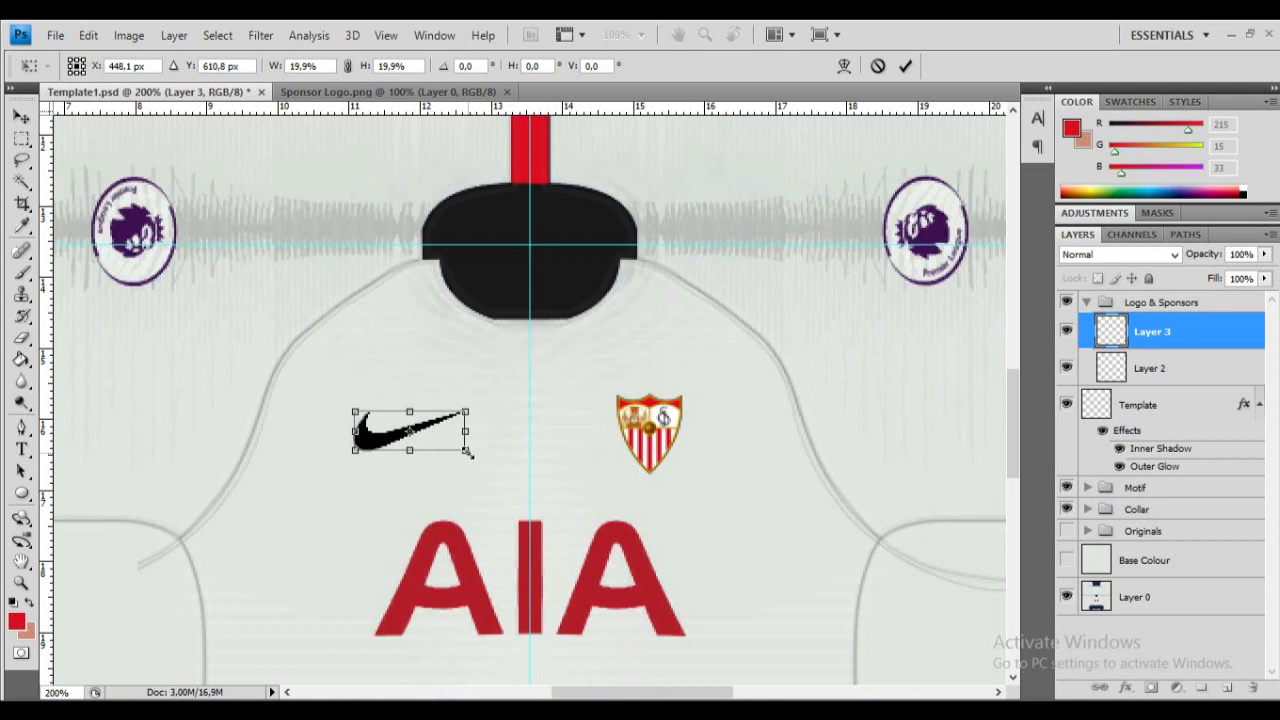
left_click_drag(465, 451, 461, 450)
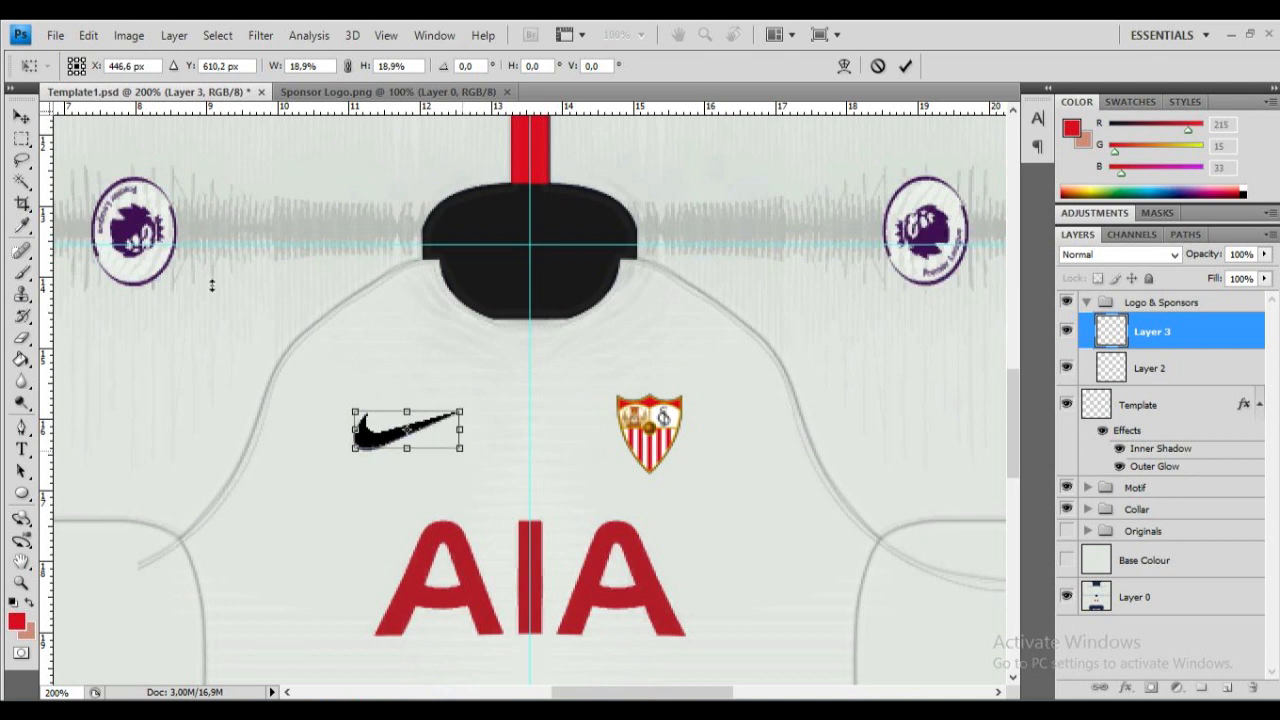
left_click(22, 120)
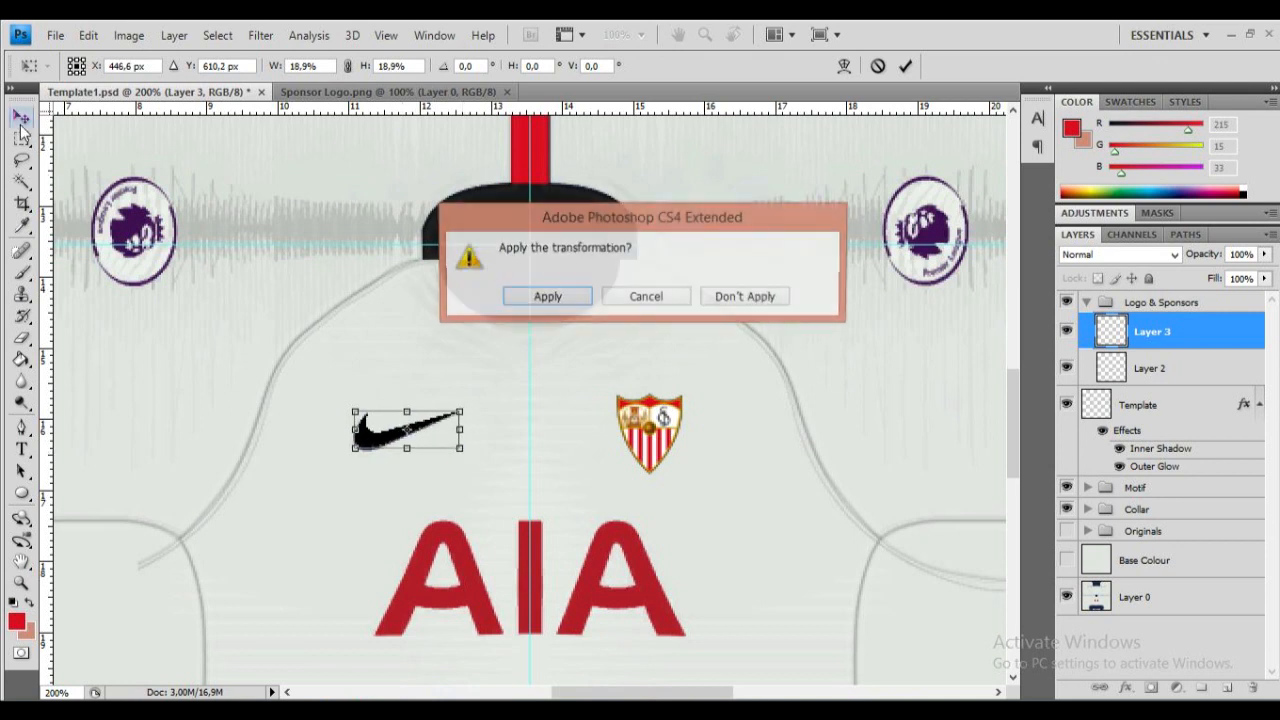
left_click(570, 298)
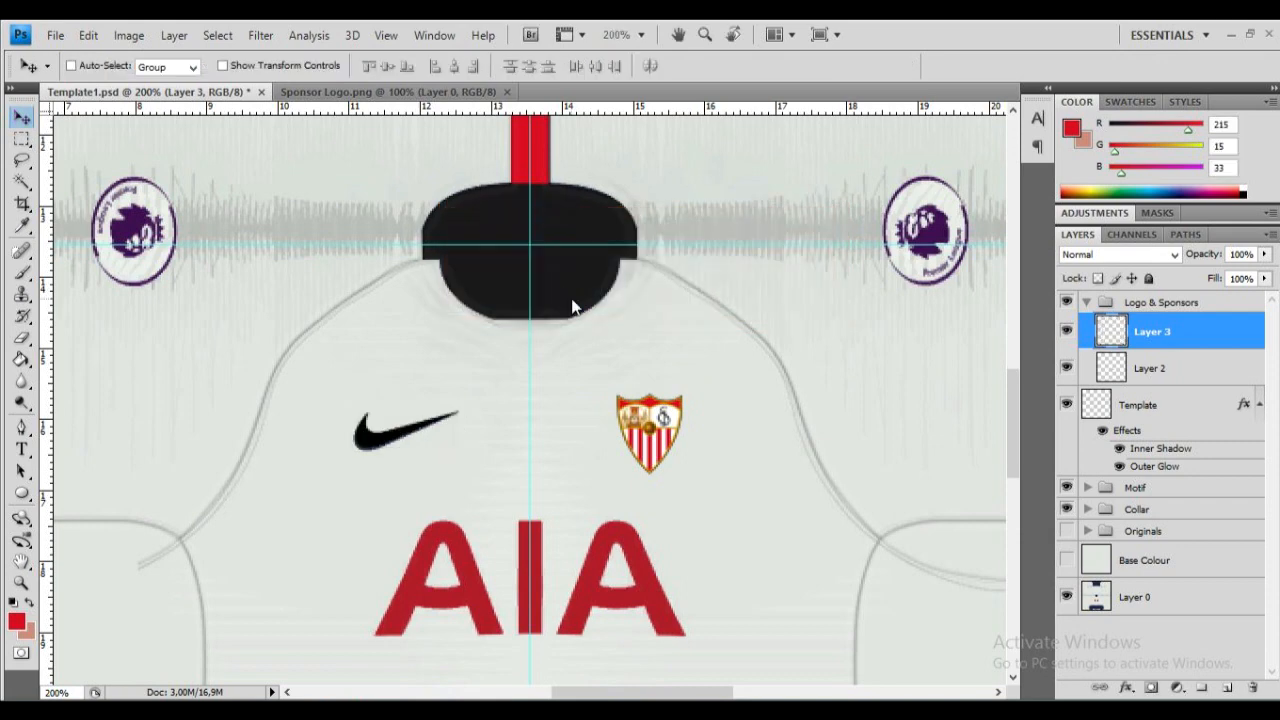
Step: Check the swoosh colour on the kit photo in the browser, and show the template's Base Colour layer again
key("alt+Tab")
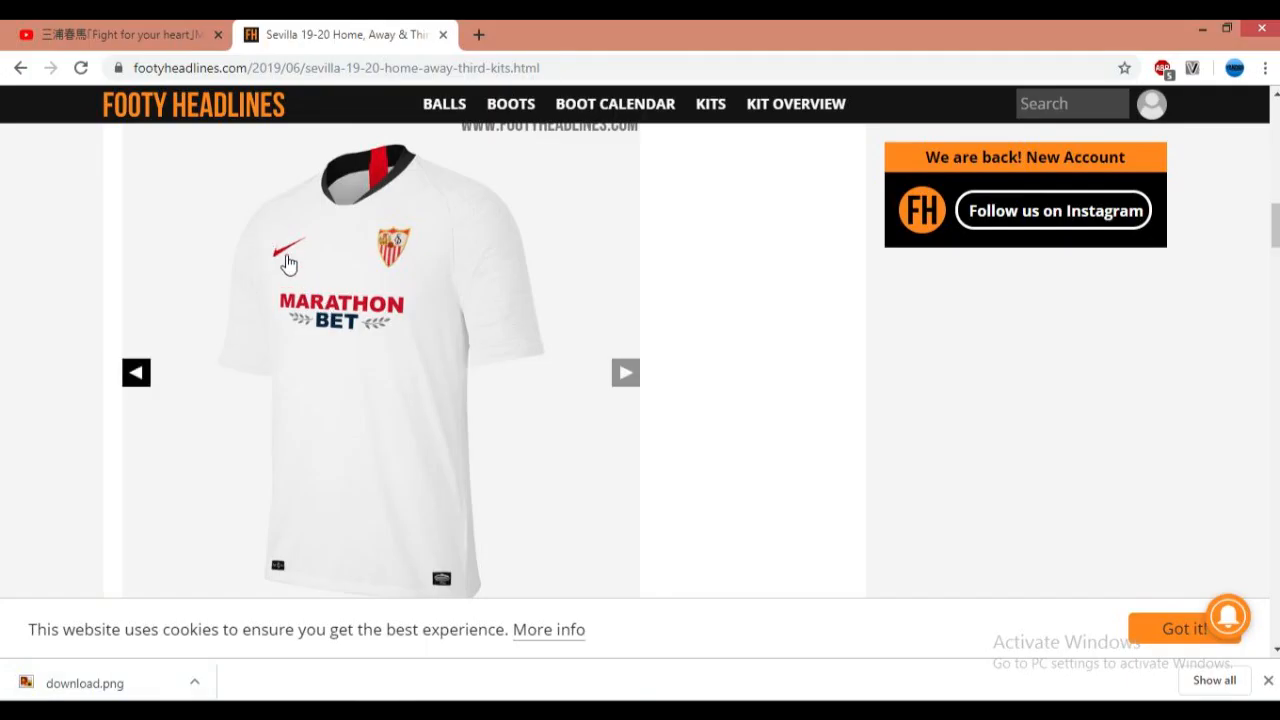
key("alt+Tab")
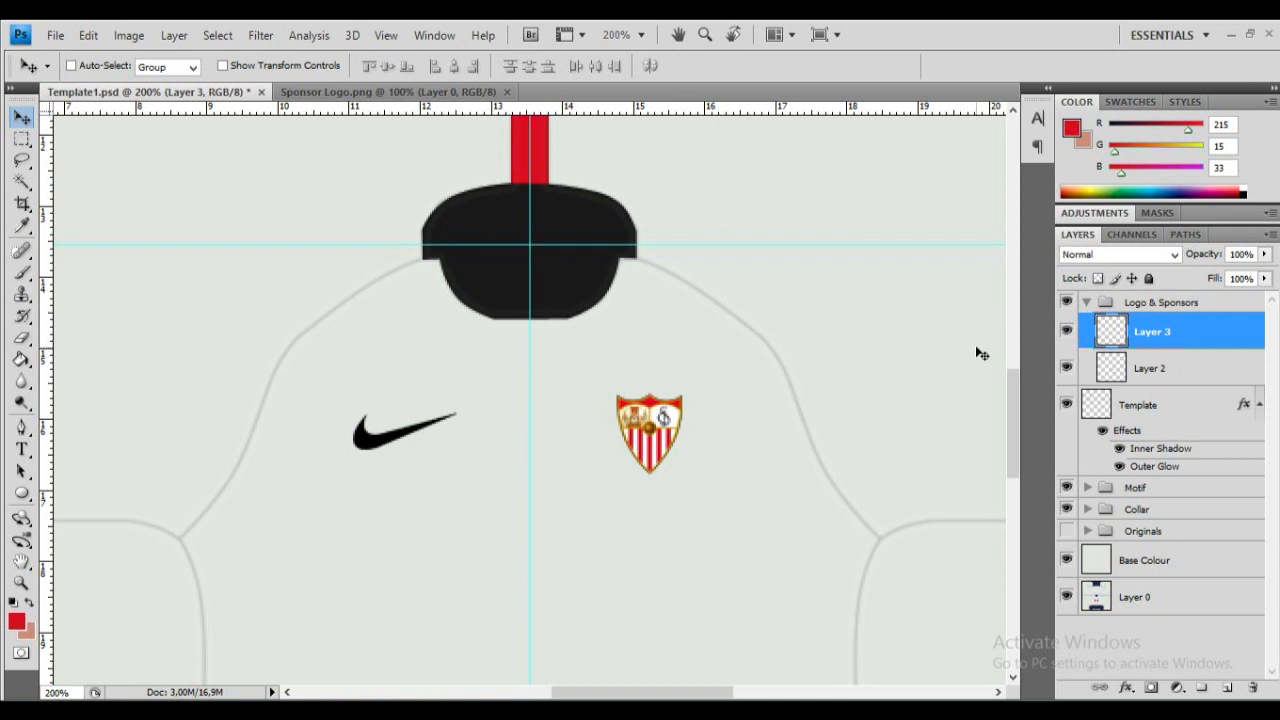
scroll(980, 353, "up", 3)
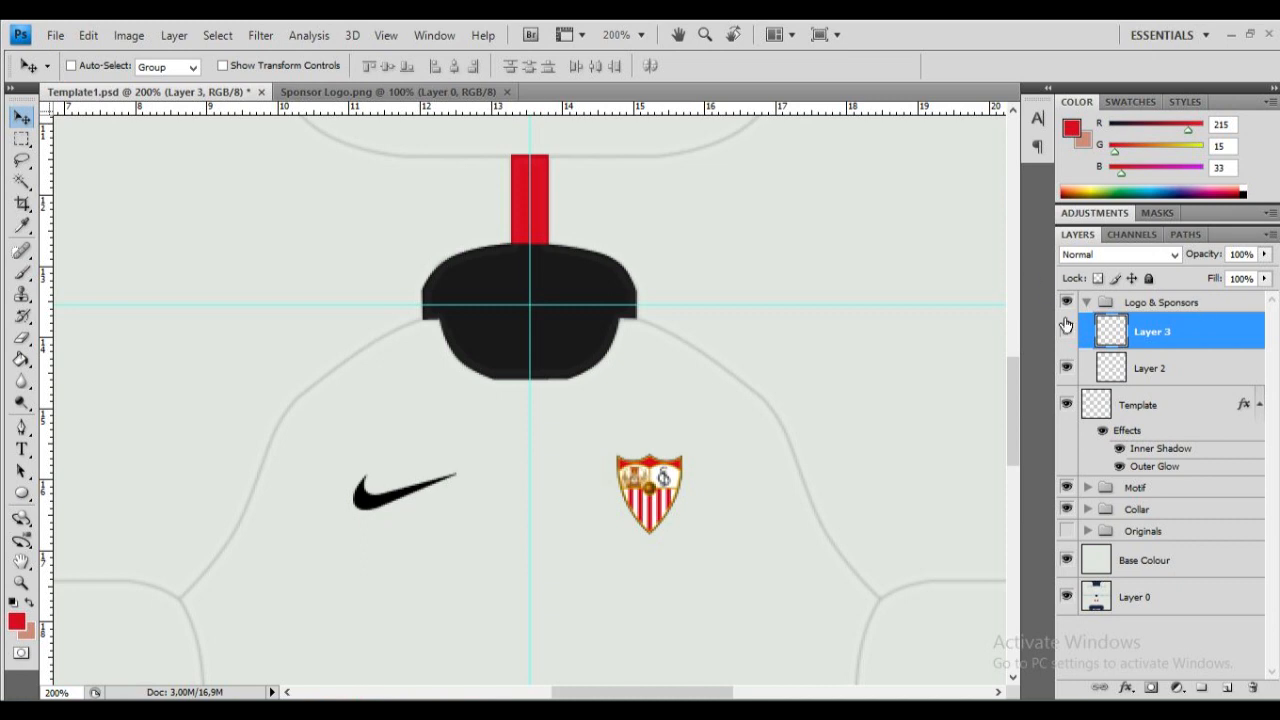
Step: Give the swoosh layer a Color Overlay in red d70f21, sampled from the stripe above the collar
double_click(1229, 330)
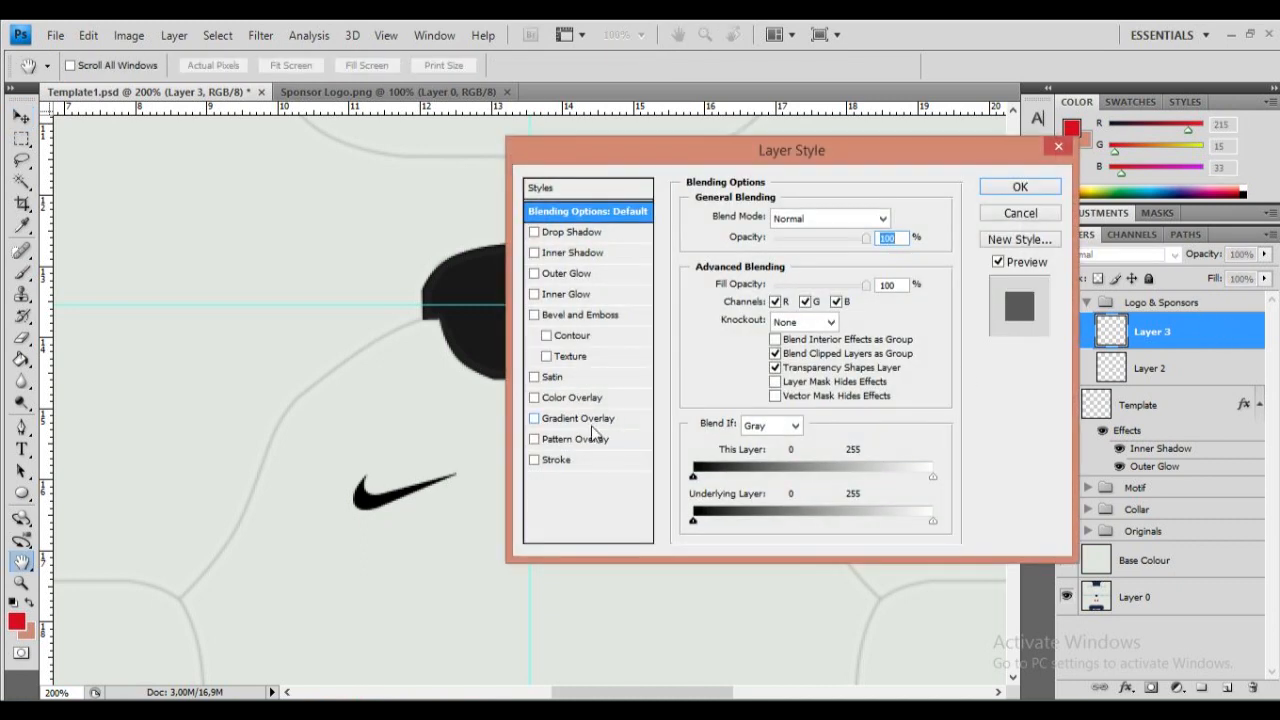
left_click(575, 399)
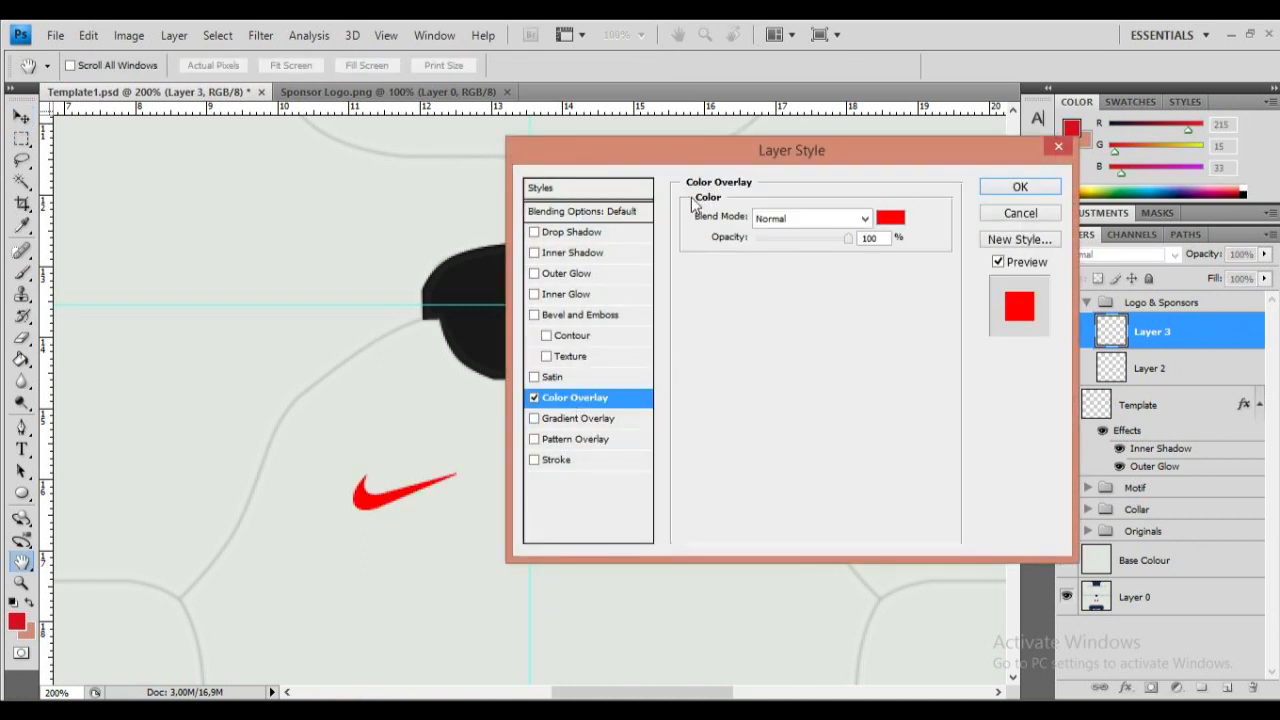
left_click_drag(742, 164, 924, 192)
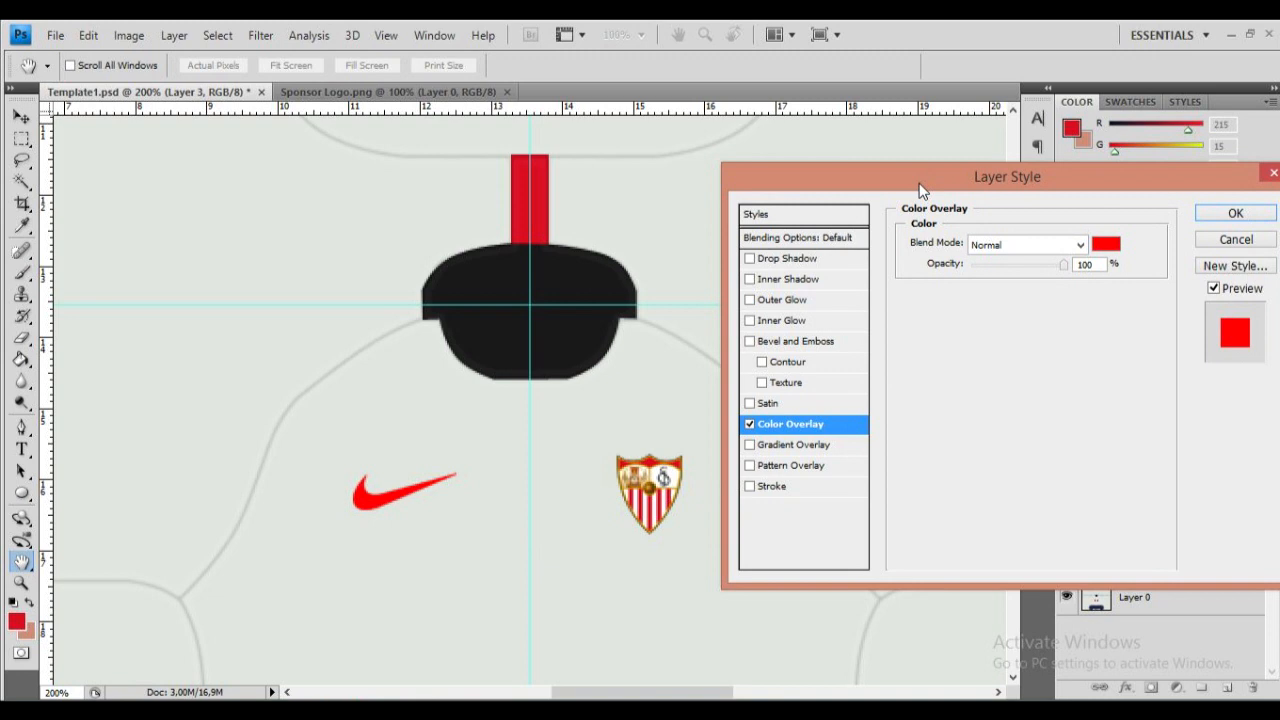
left_click(1106, 244)
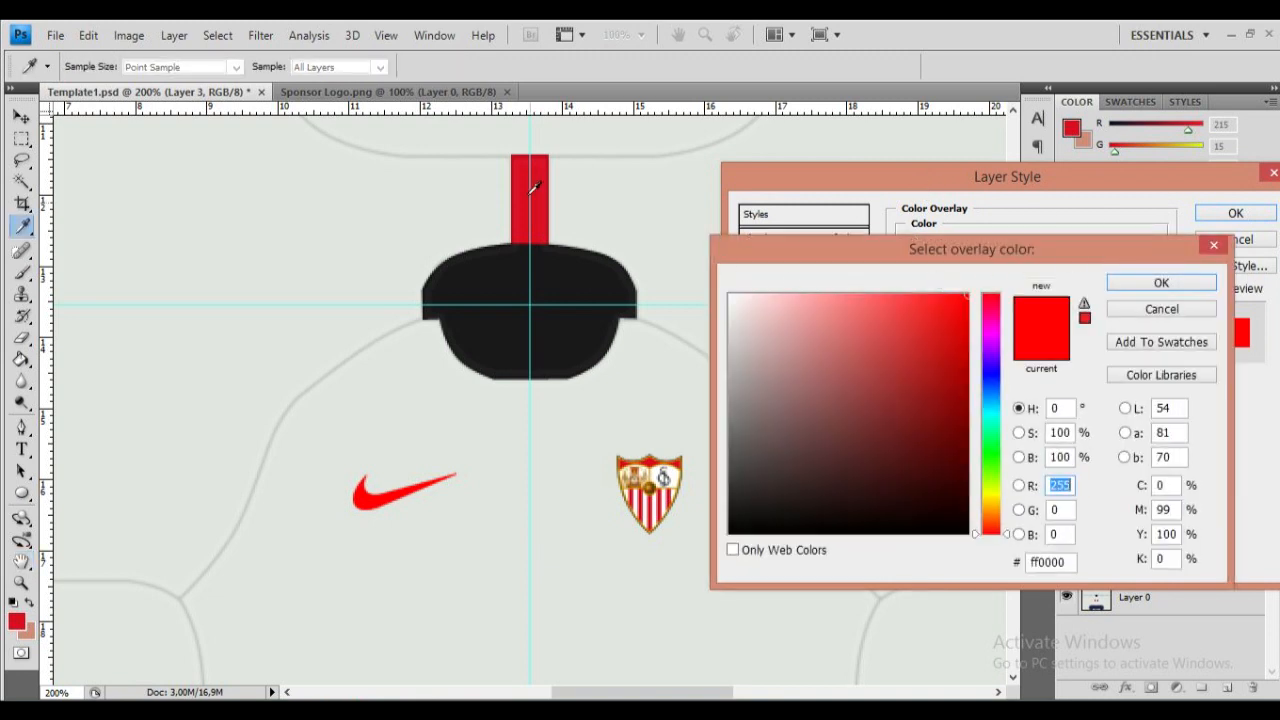
left_click(540, 184)
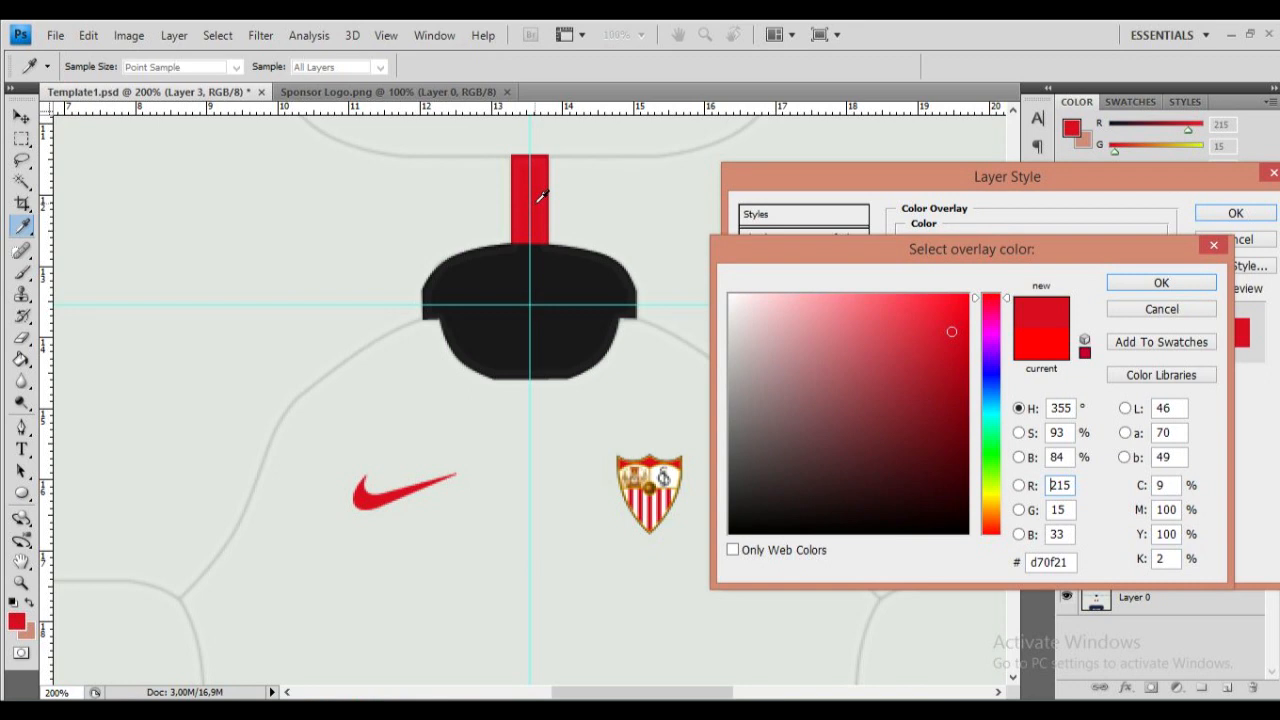
left_click(564, 283)
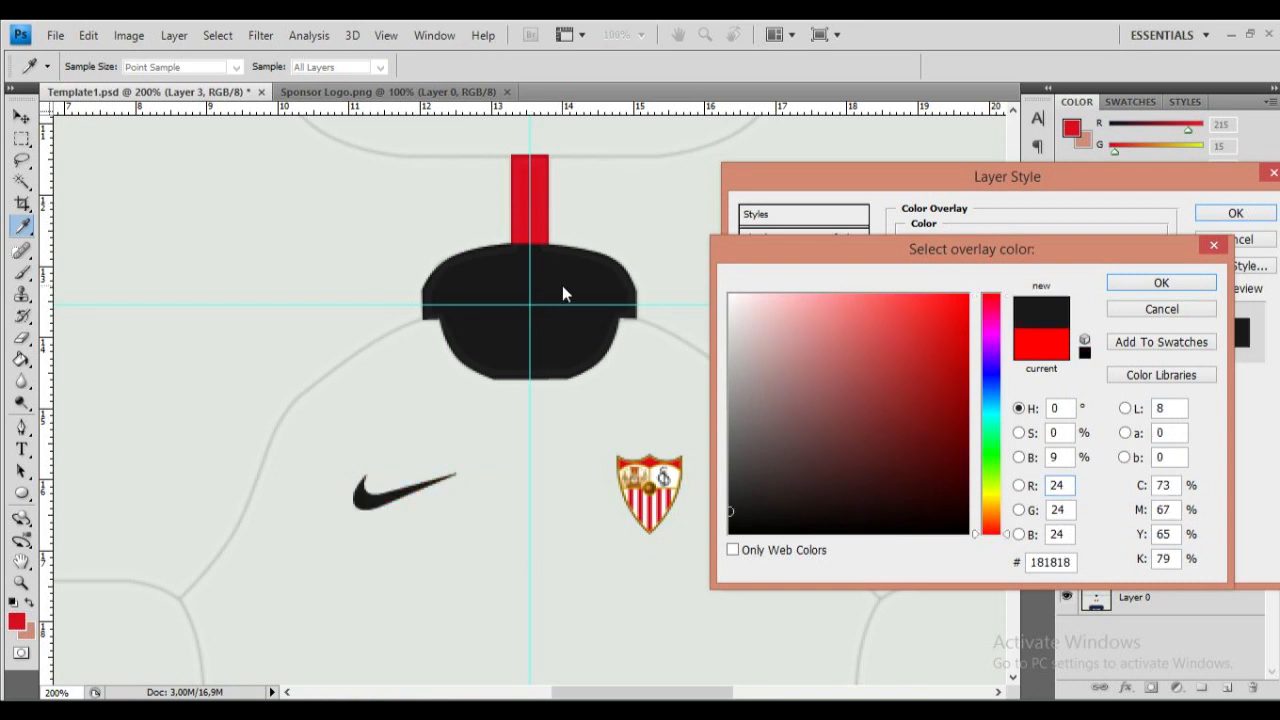
left_click(537, 205)
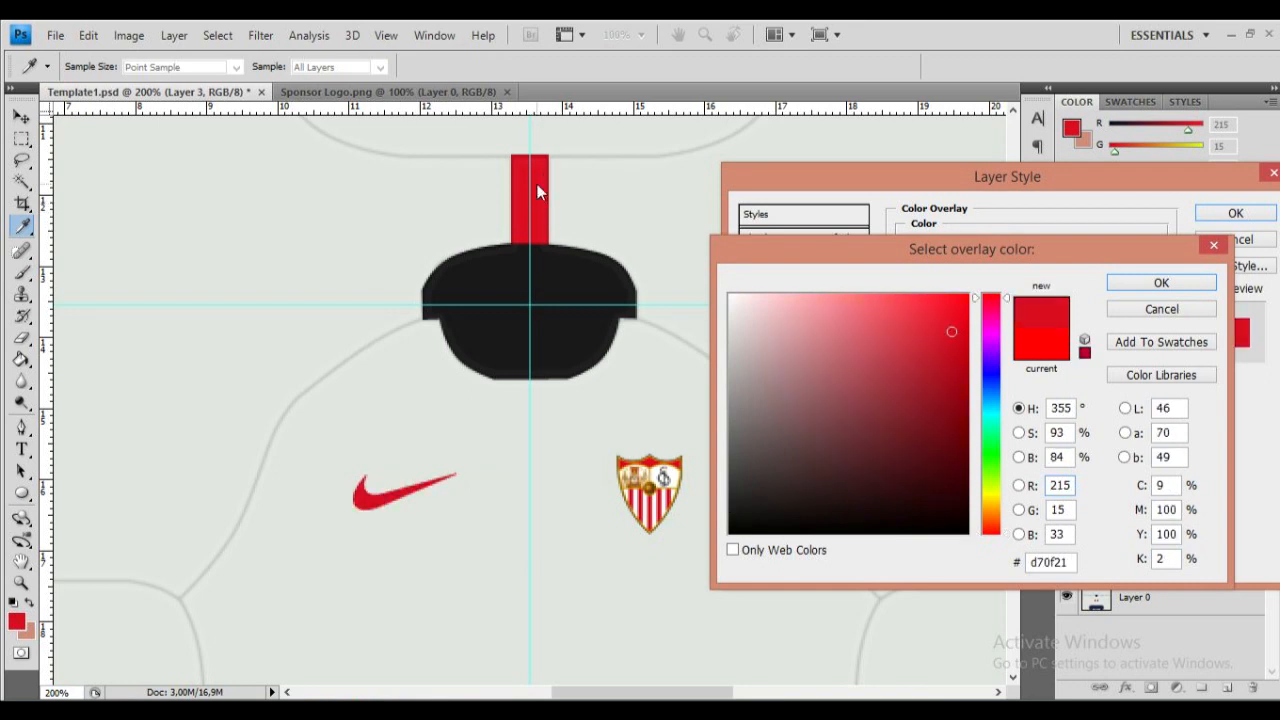
left_click(1160, 283)
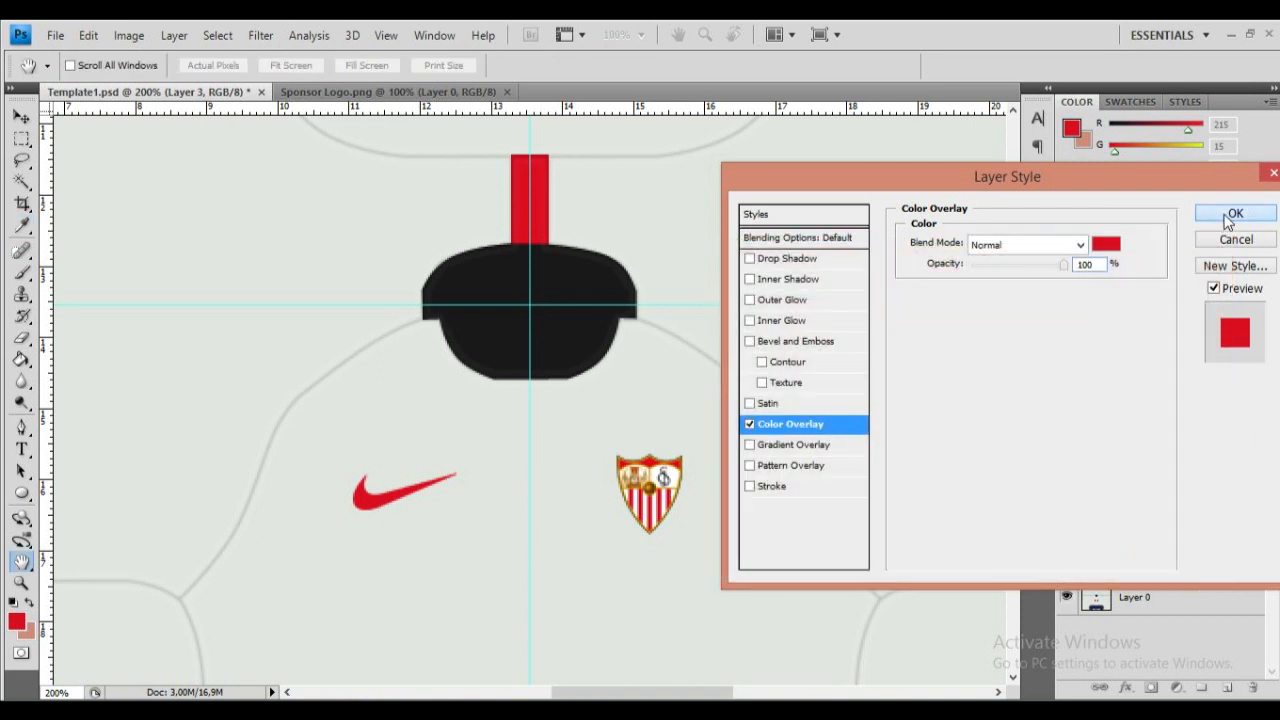
left_click(1232, 214)
Step: Check the sponsor on the browser's kit photo, and copy the Marathon Bet logo from download.png into the template's Logo & Sponsors group
scroll(429, 480, "down", 2)
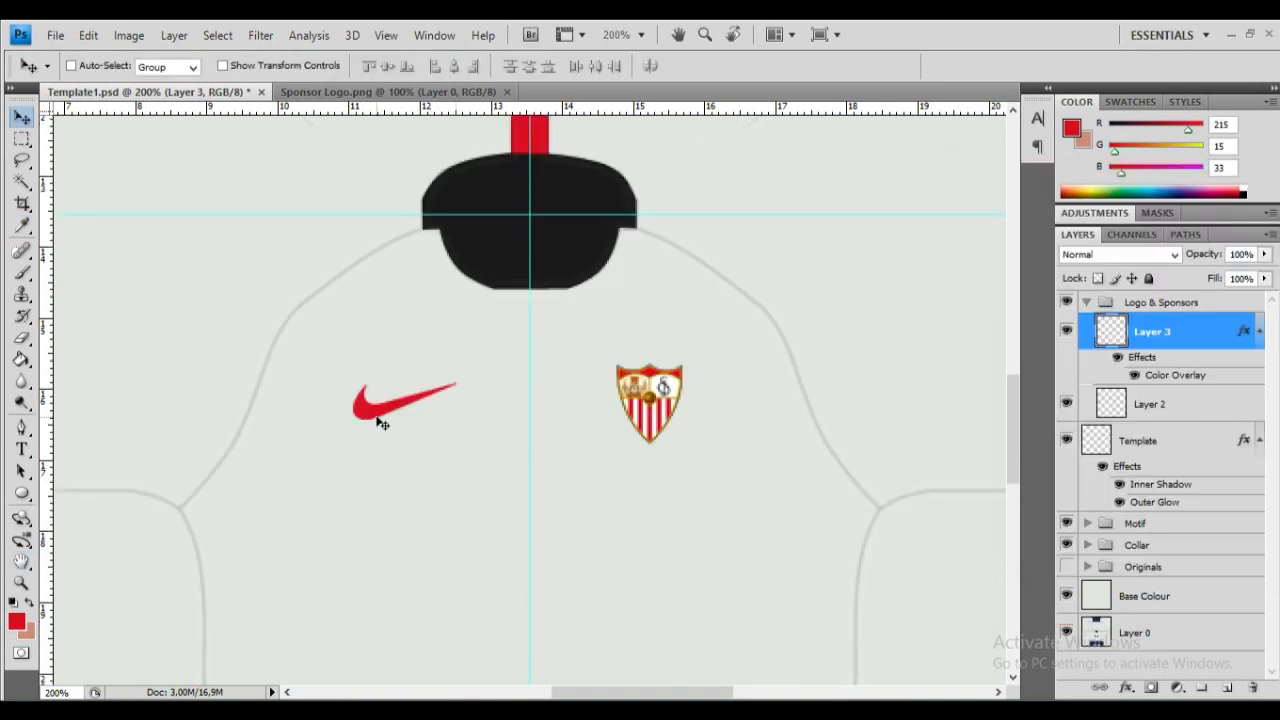
scroll(378, 423, "down", 1)
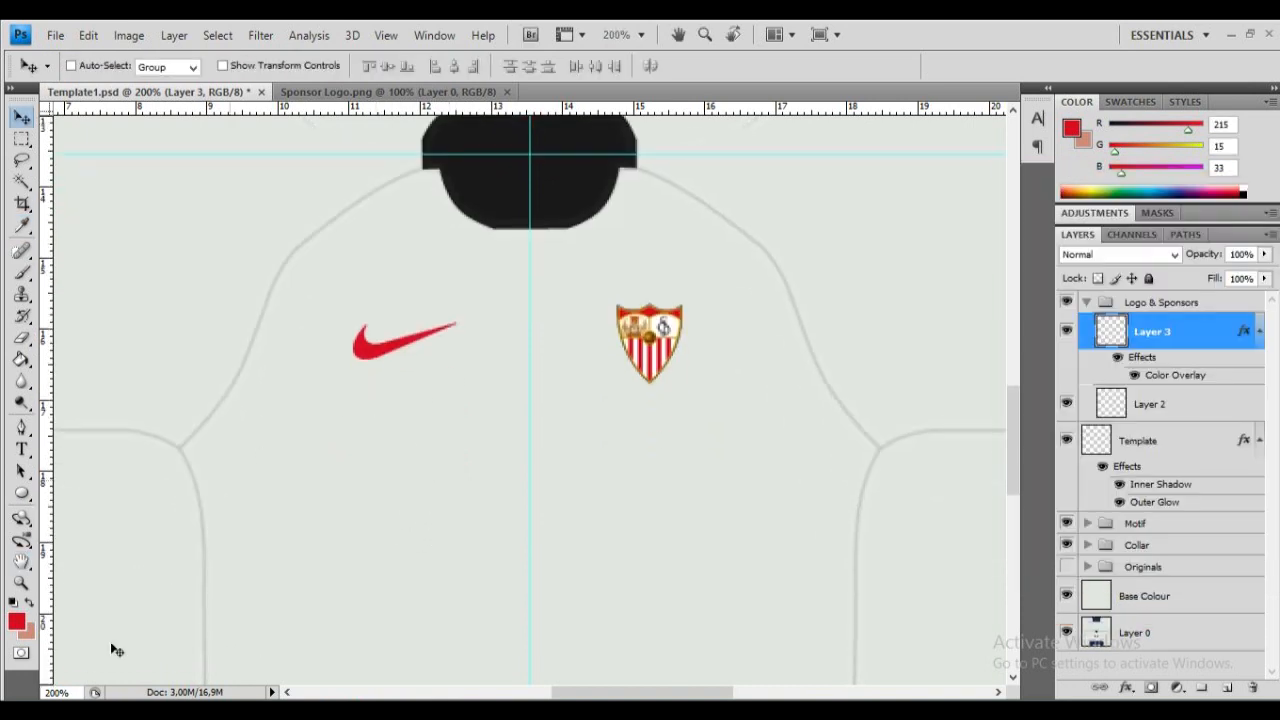
key("alt+Tab")
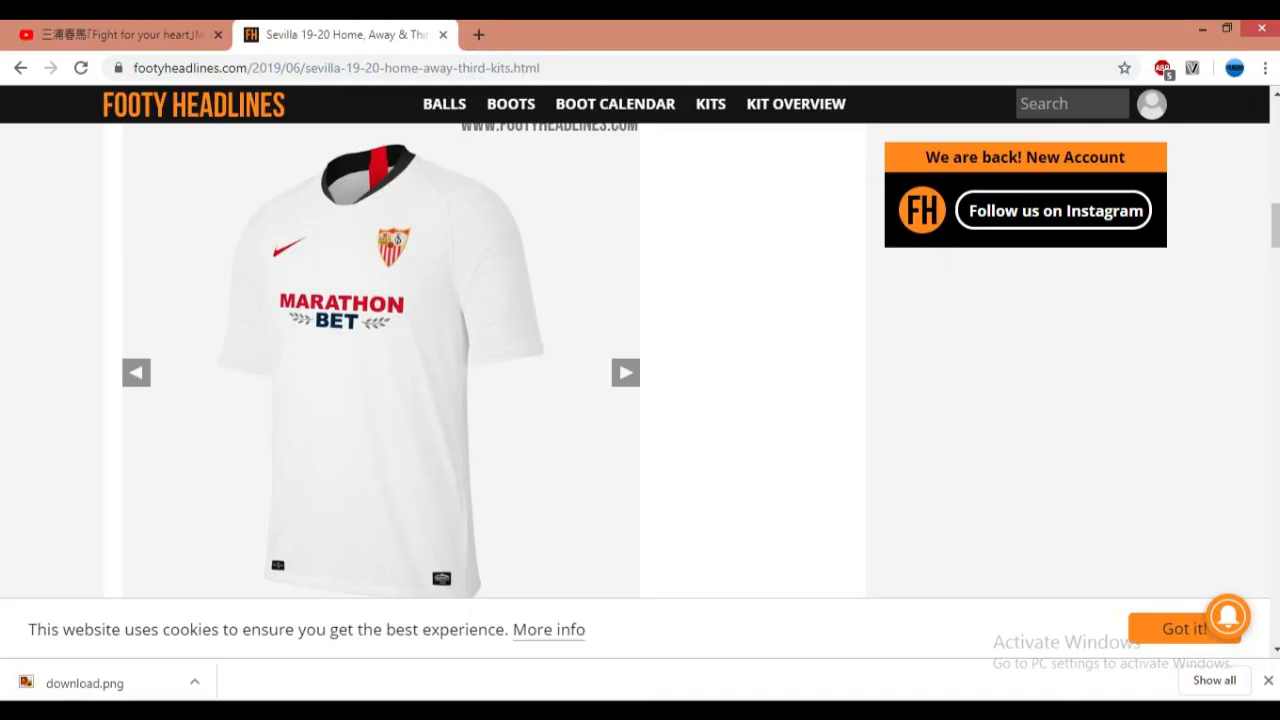
key("alt+Tab")
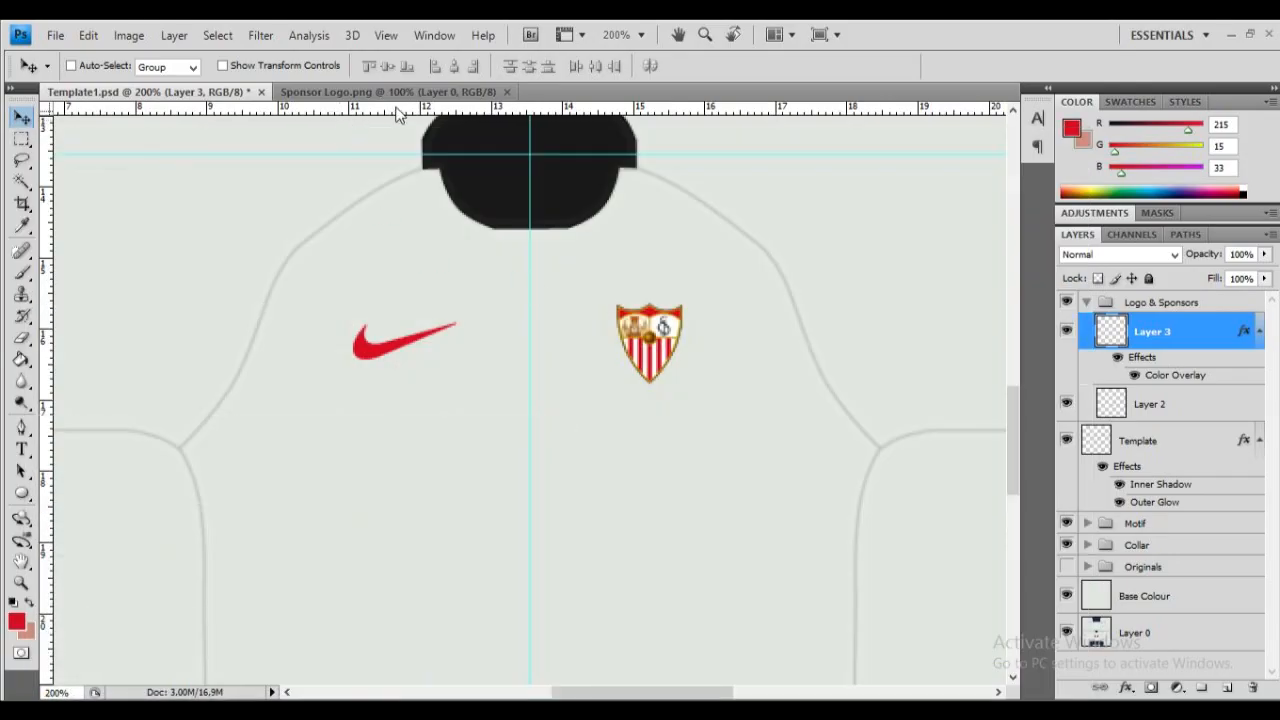
left_click(468, 92)
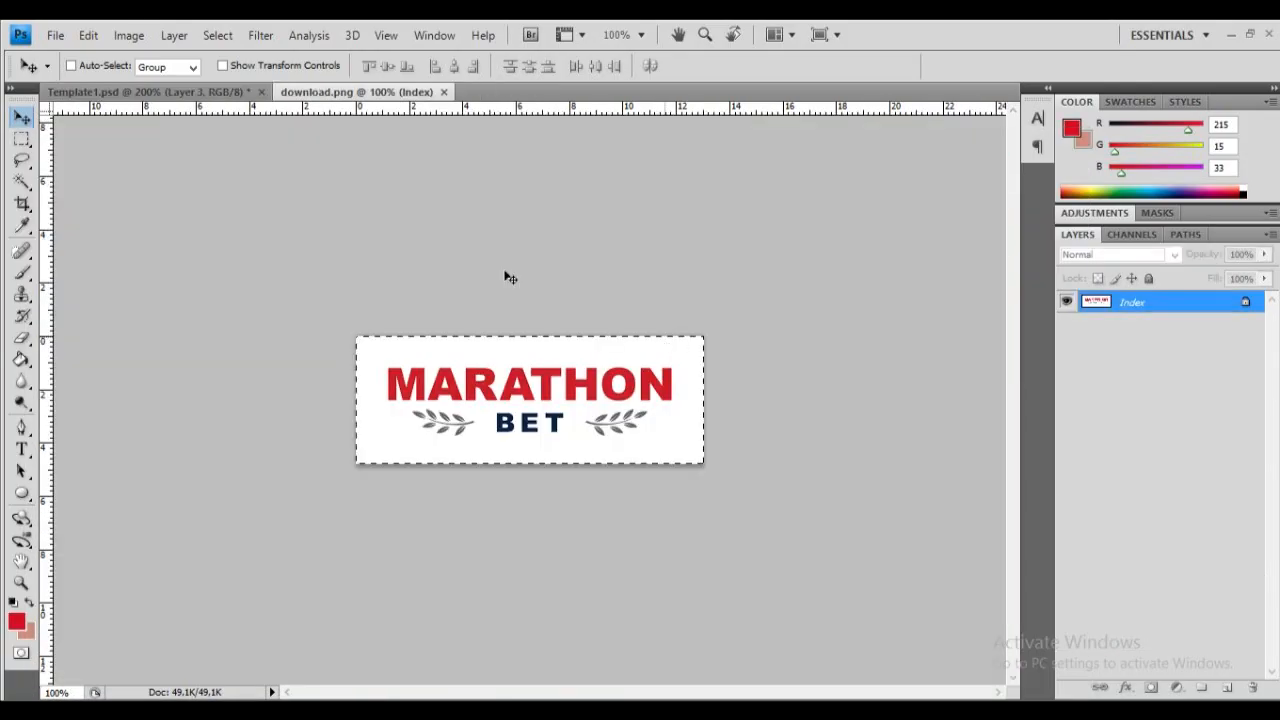
left_click(172, 93)
key("ctrl+v")
Step: Remove the white background around the Marathon Bet logo with the Magic Eraser at tolerance 100
key("e")
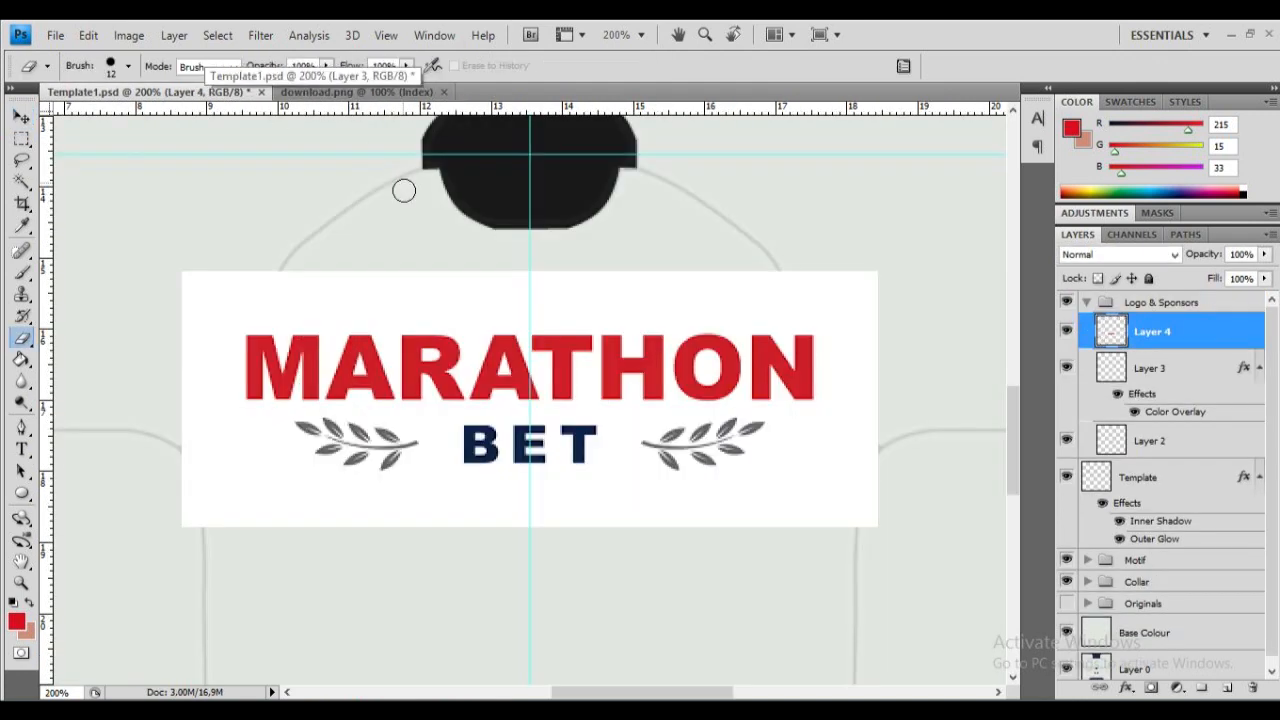
right_click(22, 338)
left_click(100, 371)
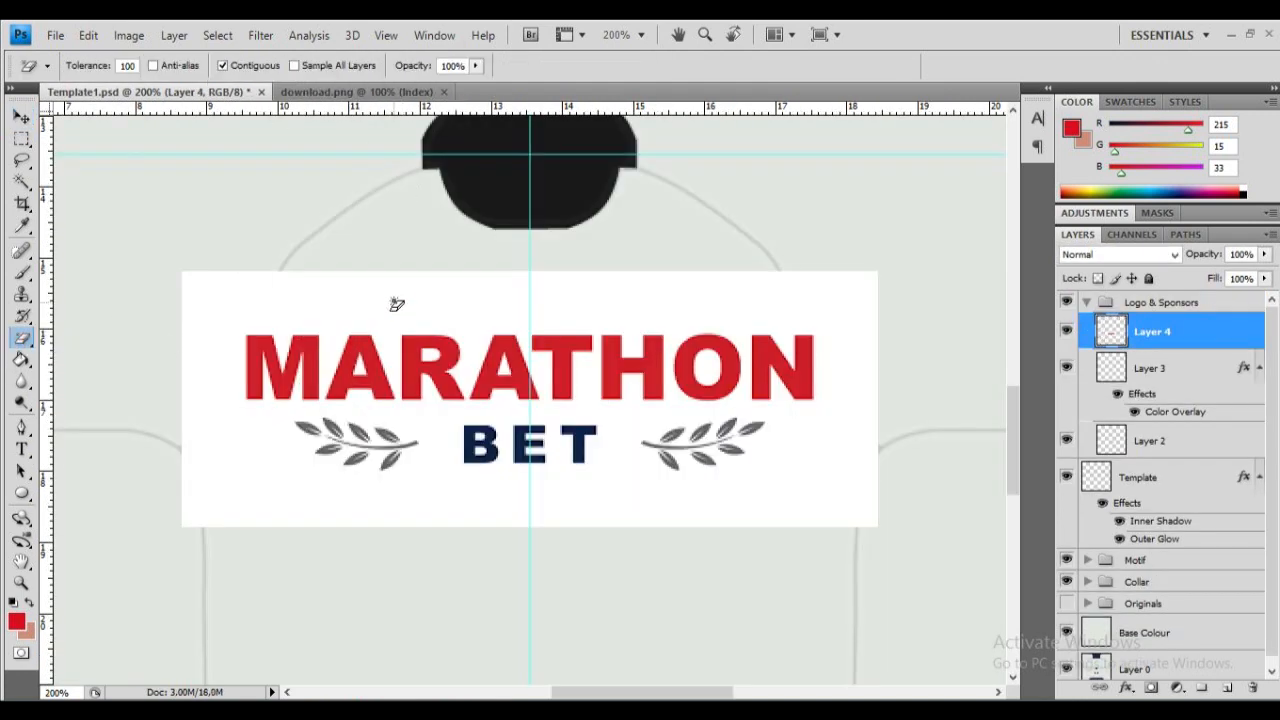
left_click(490, 304)
Step: Erase the remaining white areas enclosed by the letters of the Marathon Bet logo with the Magic Eraser
right_click(22, 342)
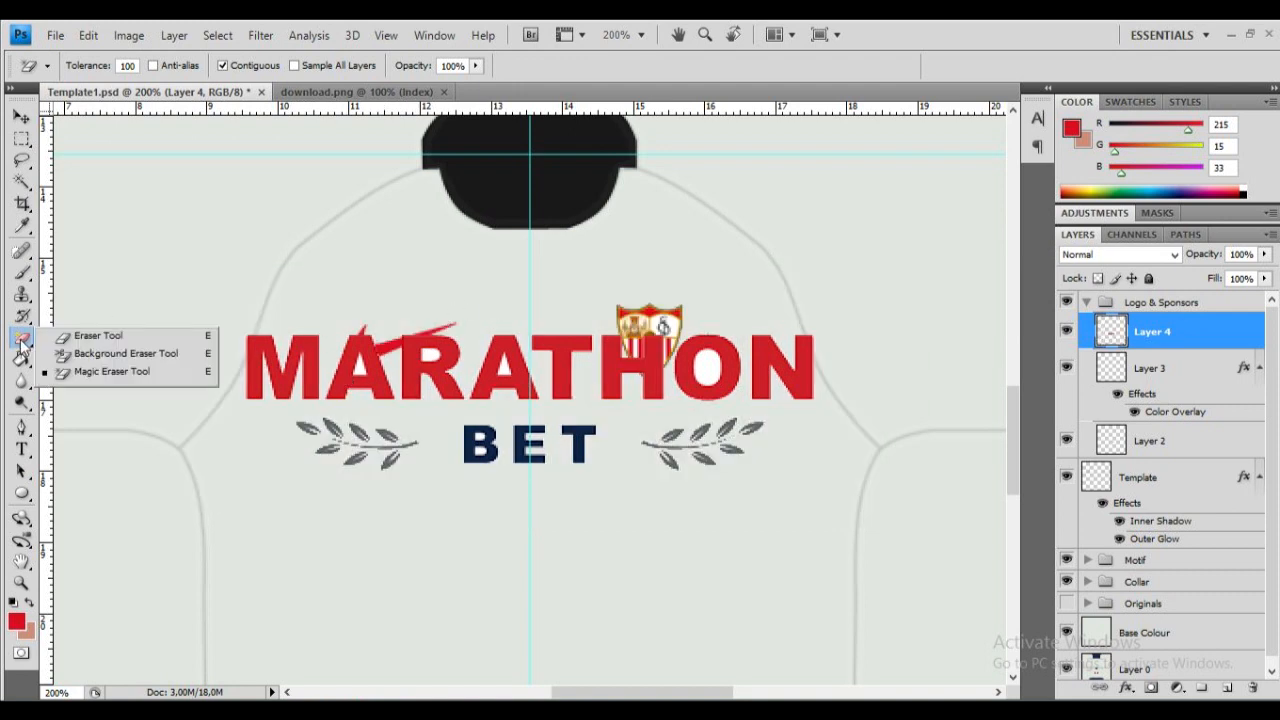
left_click(364, 370)
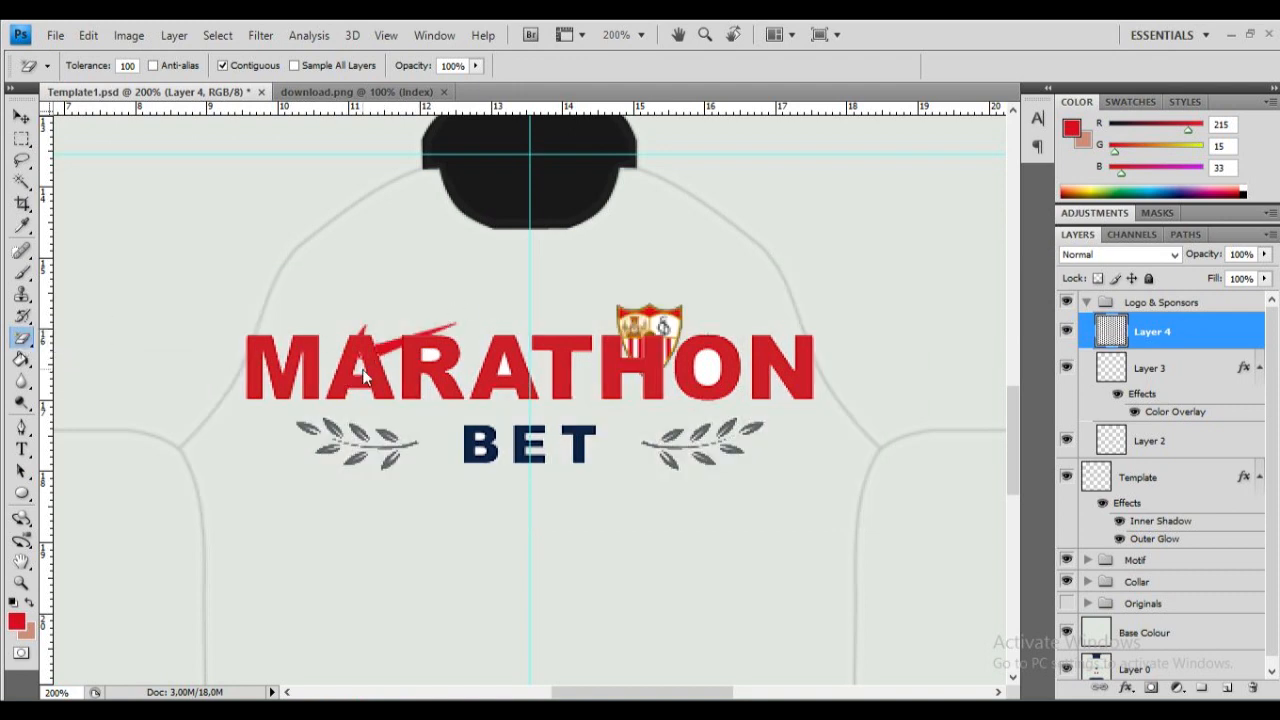
left_click(436, 358)
left_click(510, 372)
left_click(710, 371)
left_click(486, 443)
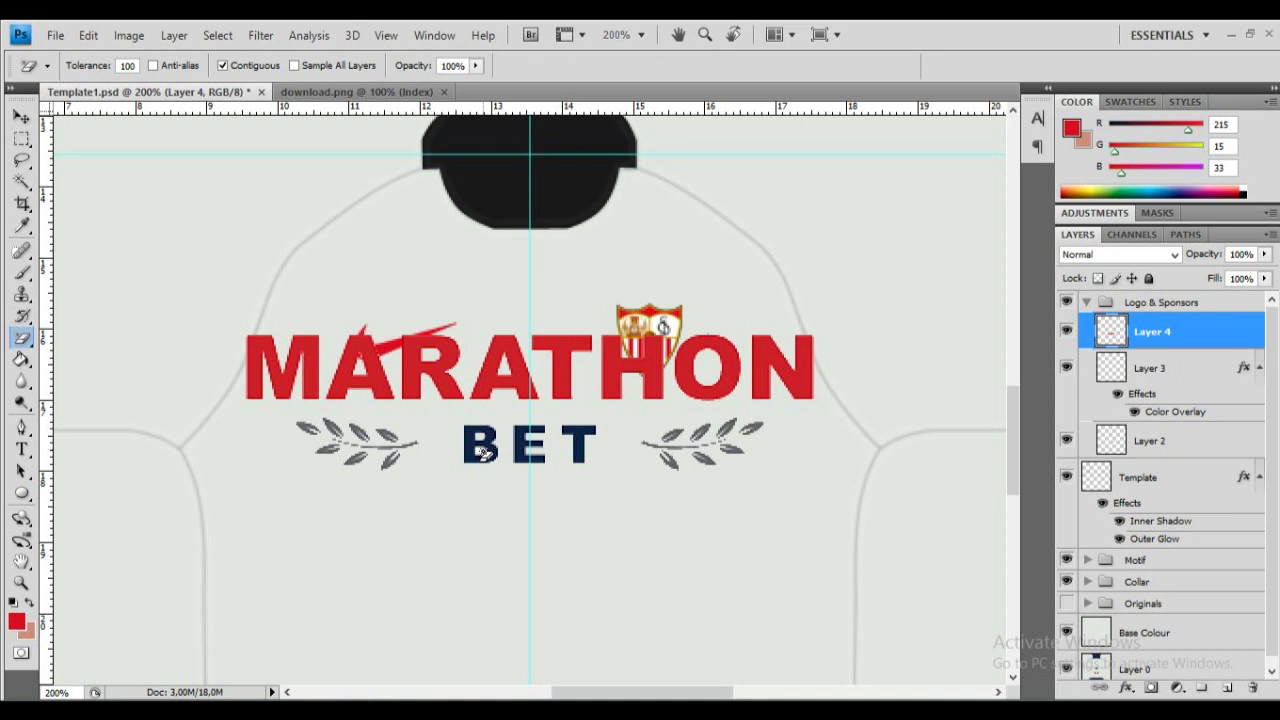
Step: Scale the Marathon Bet logo down proportionally to 53.6% and apply the transformation
key("ctrl+t")
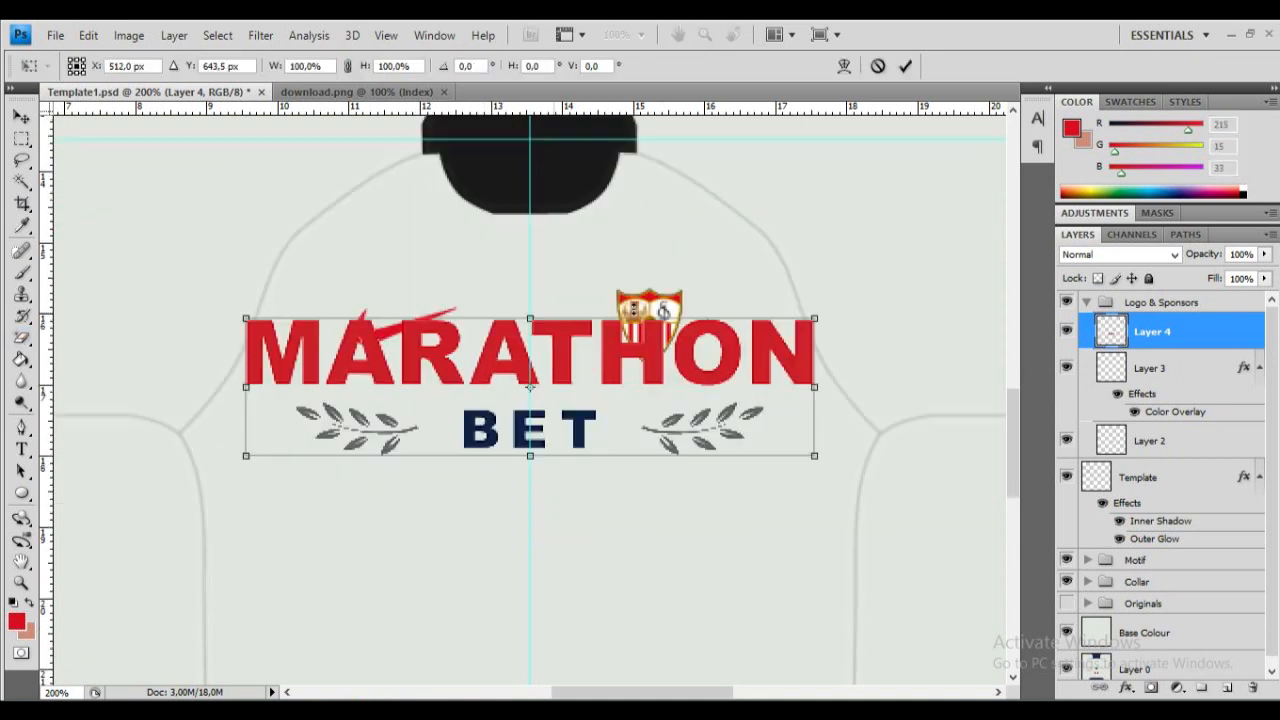
left_click_drag(815, 456, 552, 391)
left_click(22, 118)
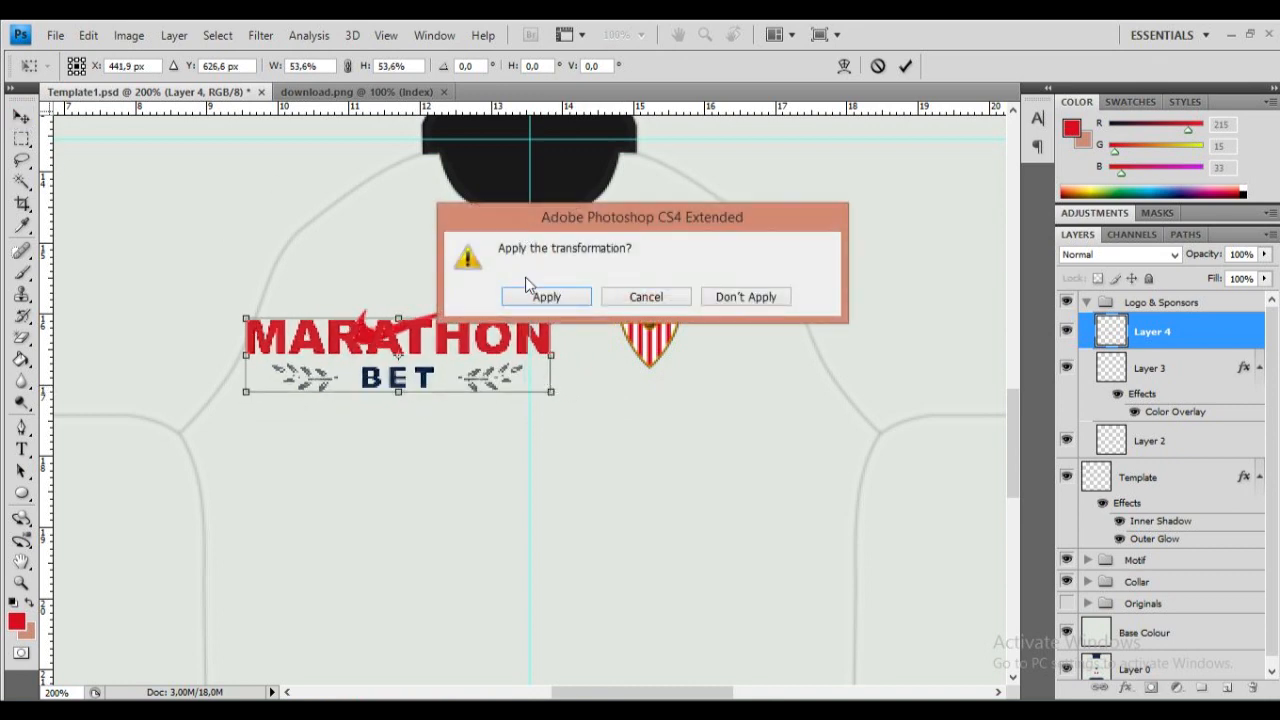
left_click(540, 296)
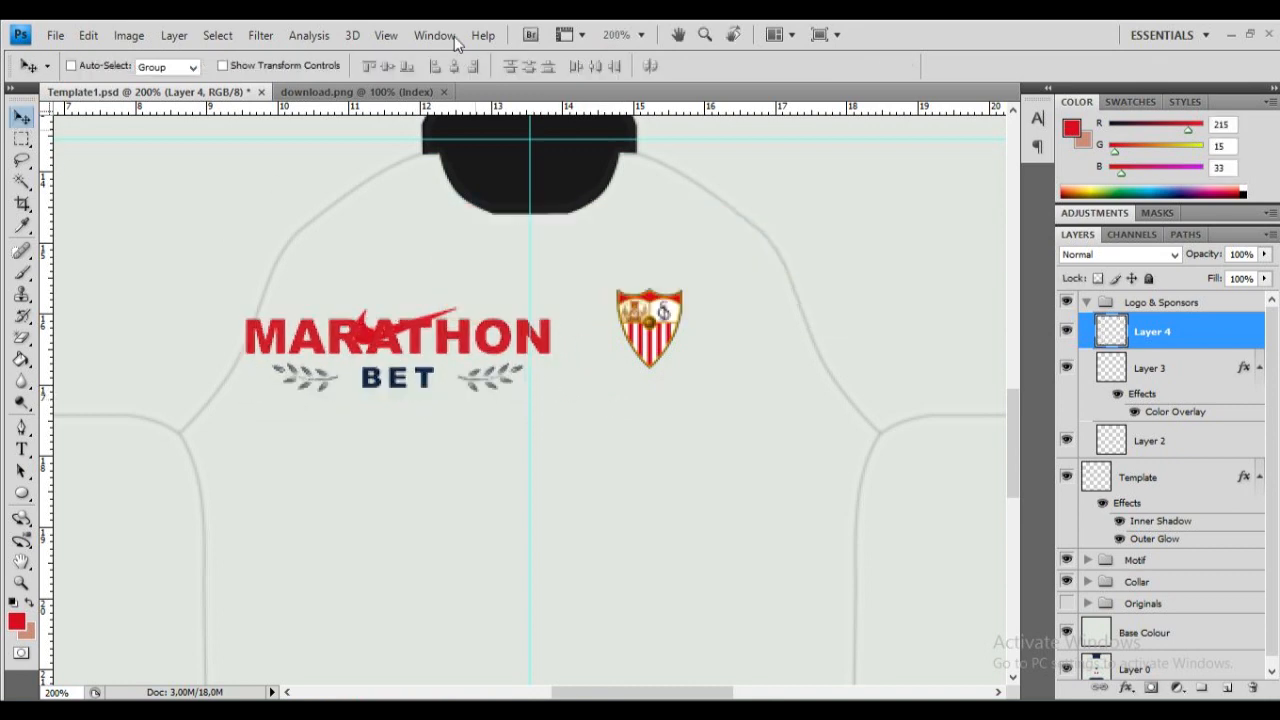
Step: Centre the Marathon Bet logo horizontally on the canvas and clear the selection
left_click(454, 66)
left_click(23, 141)
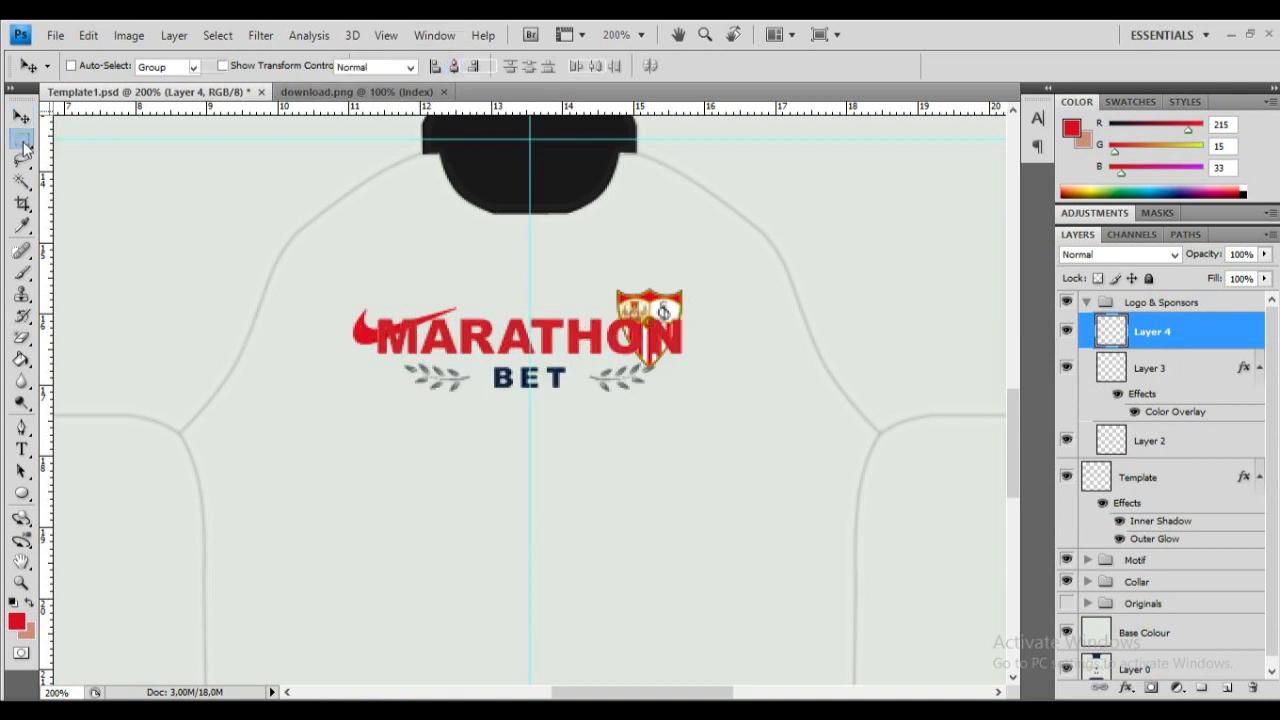
right_click(478, 254)
left_click(200, 531)
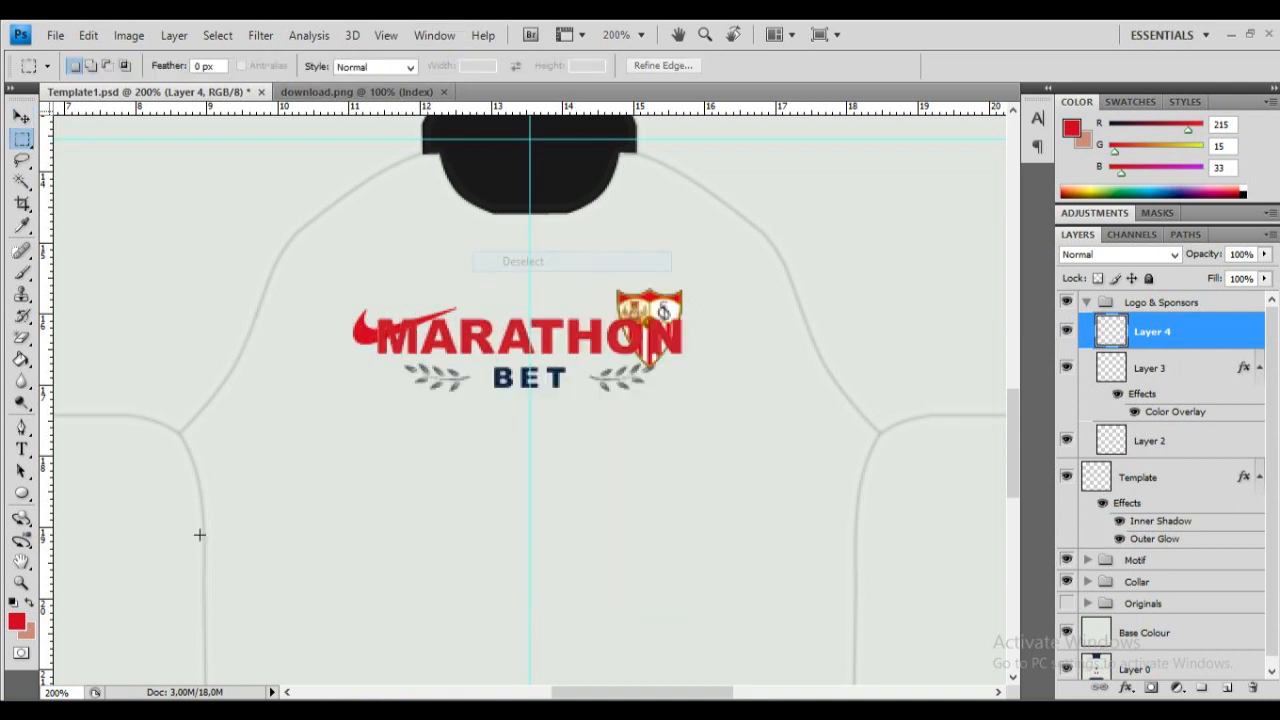
Step: Hide Base Colour, nudge the Marathon Bet logo down over the original AIA sponsor, and show Base Colour again
left_click(1066, 632)
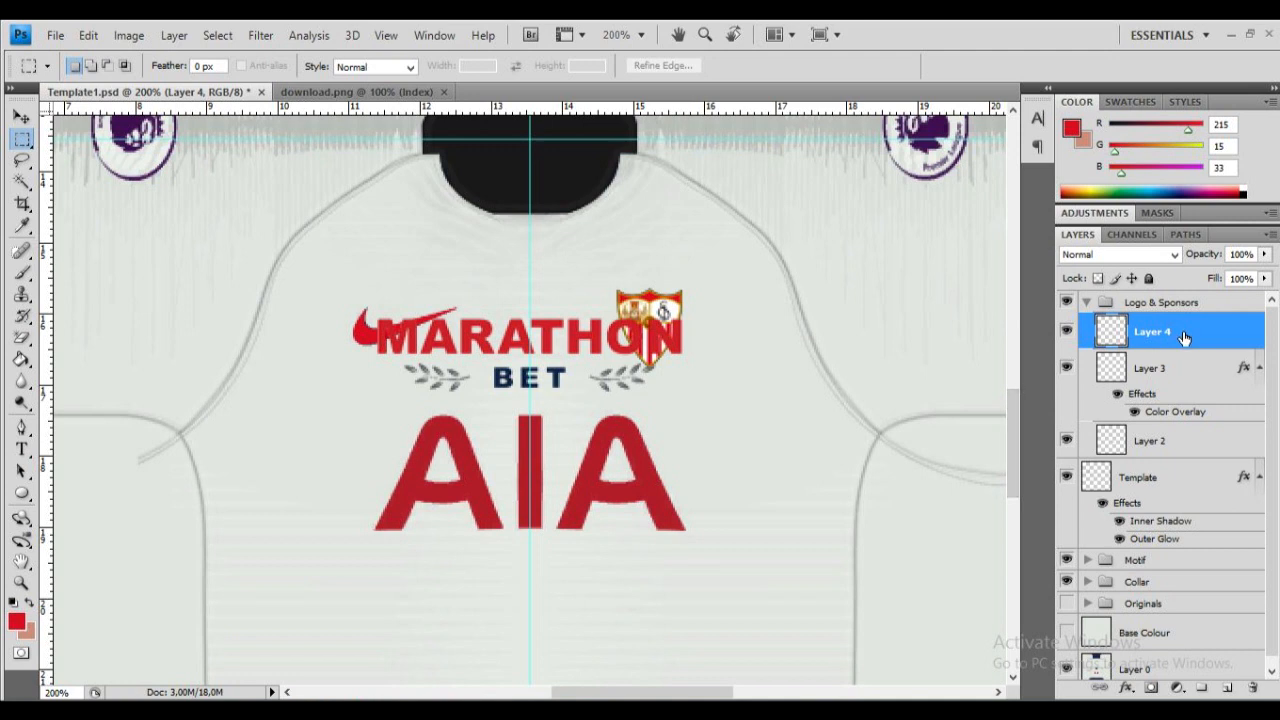
key("v")
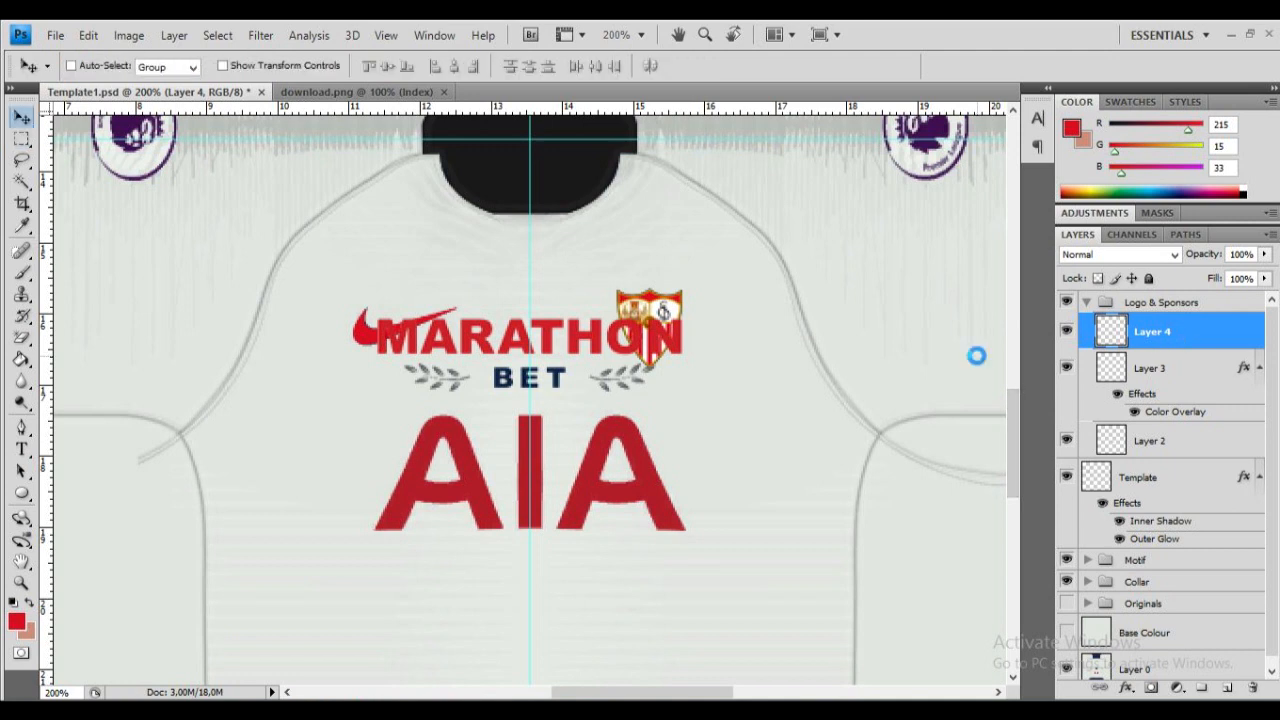
key("shift+Down")
key("shift+Down")
key("shift+Down")
key("shift+Down")
key("shift+Down")
key("shift+Down")
key("shift+Down")
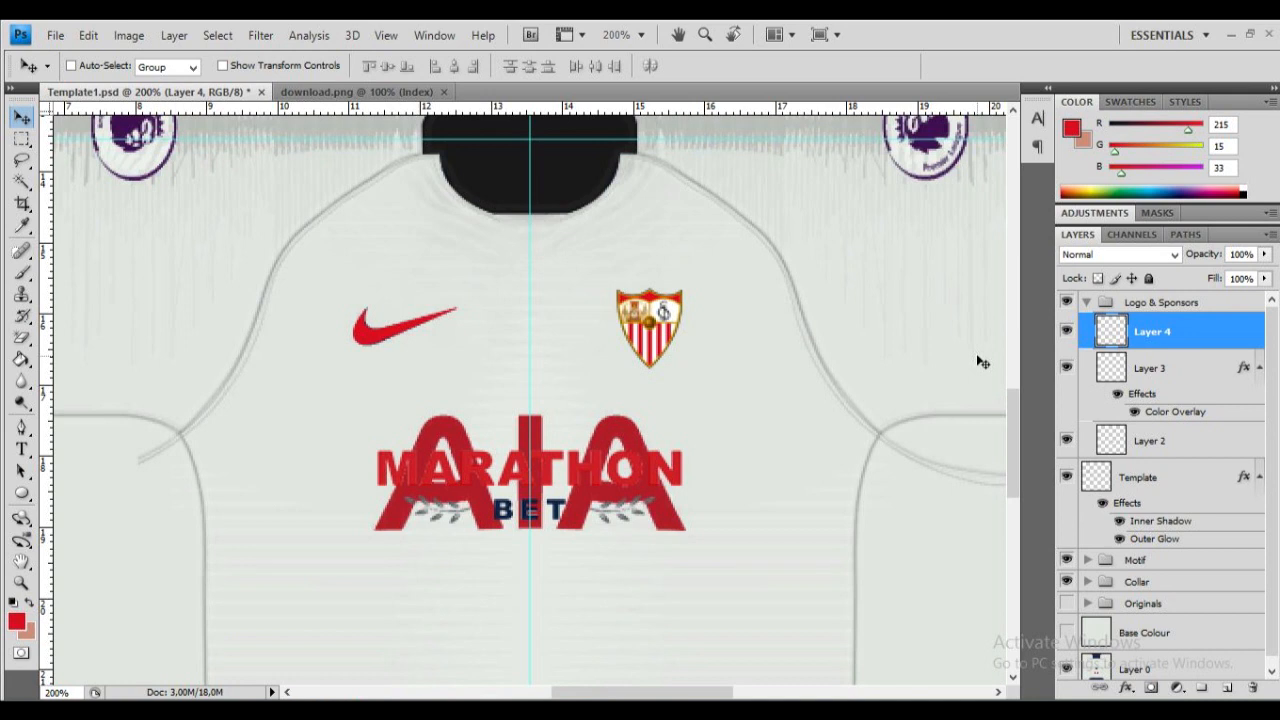
left_click(1066, 633)
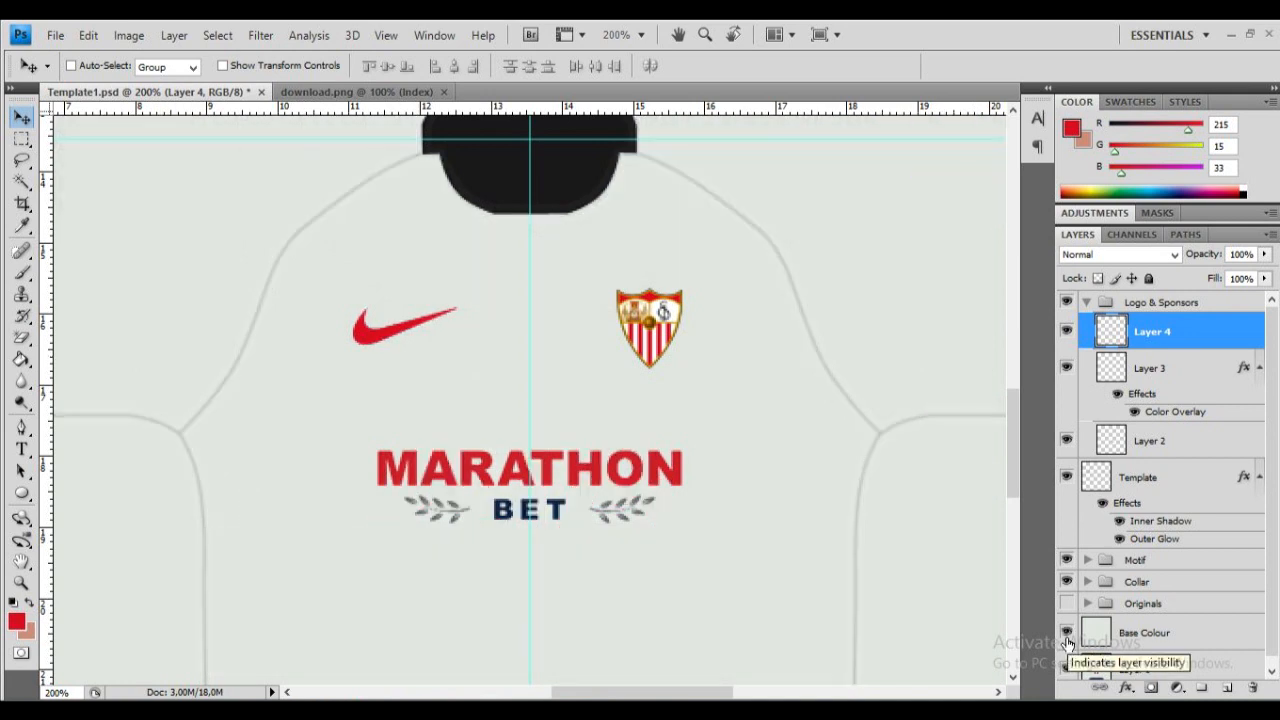
Step: Check the placement of the swoosh, crest and sponsor on the shirt front, both close up and zoomed out
scroll(420, 455, "up", 4)
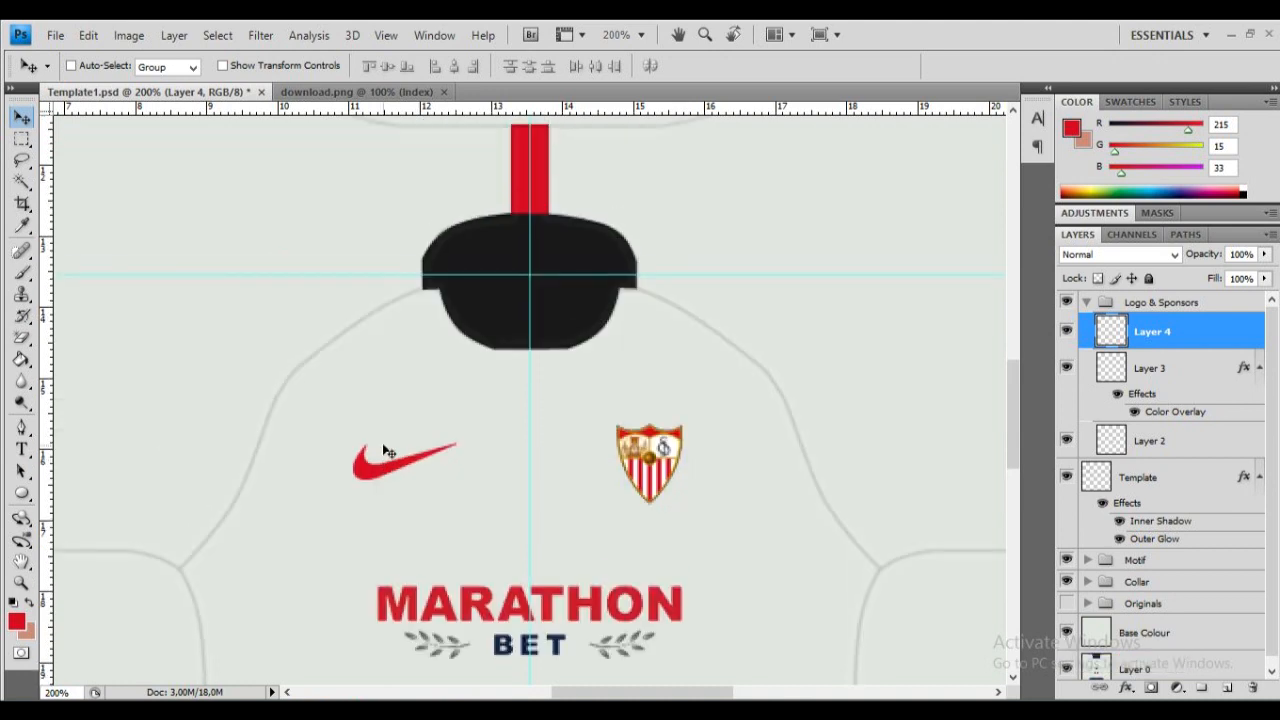
scroll(426, 443, "down", 2)
scroll(428, 443, "down", 2)
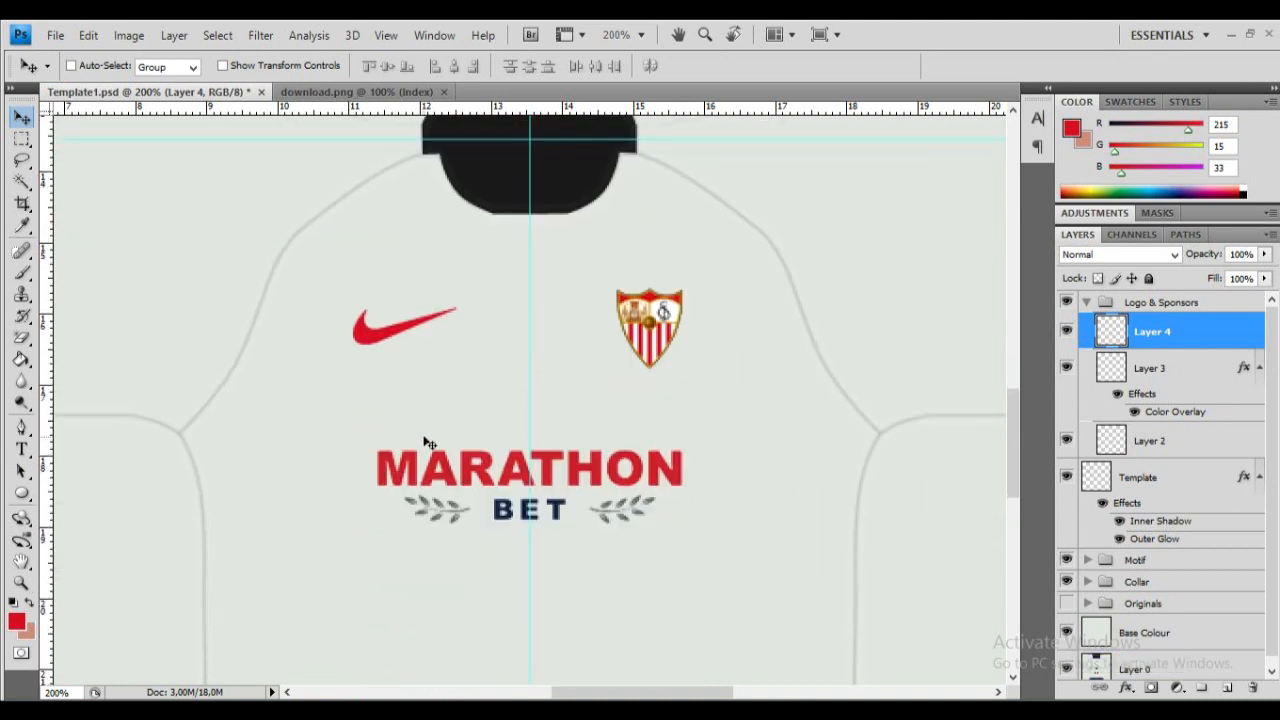
scroll(429, 443, "down", 3)
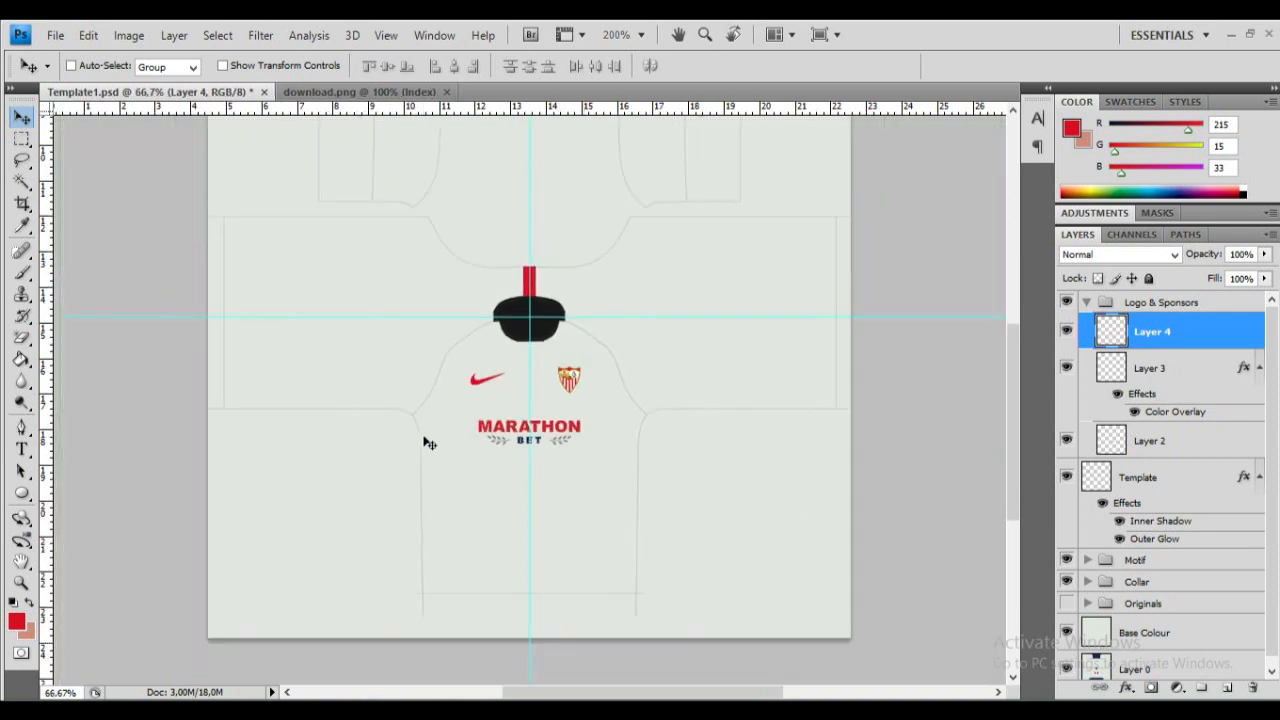
scroll(429, 443, "up", 2)
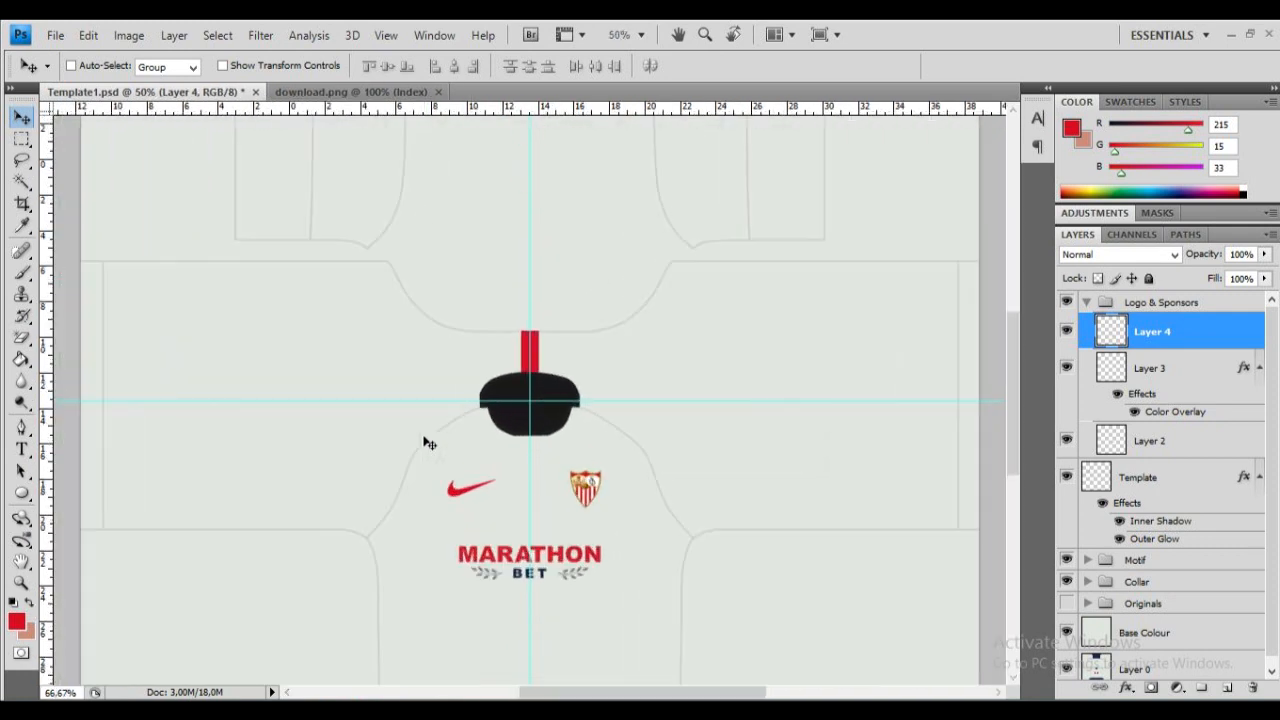
scroll(429, 443, "up", 1)
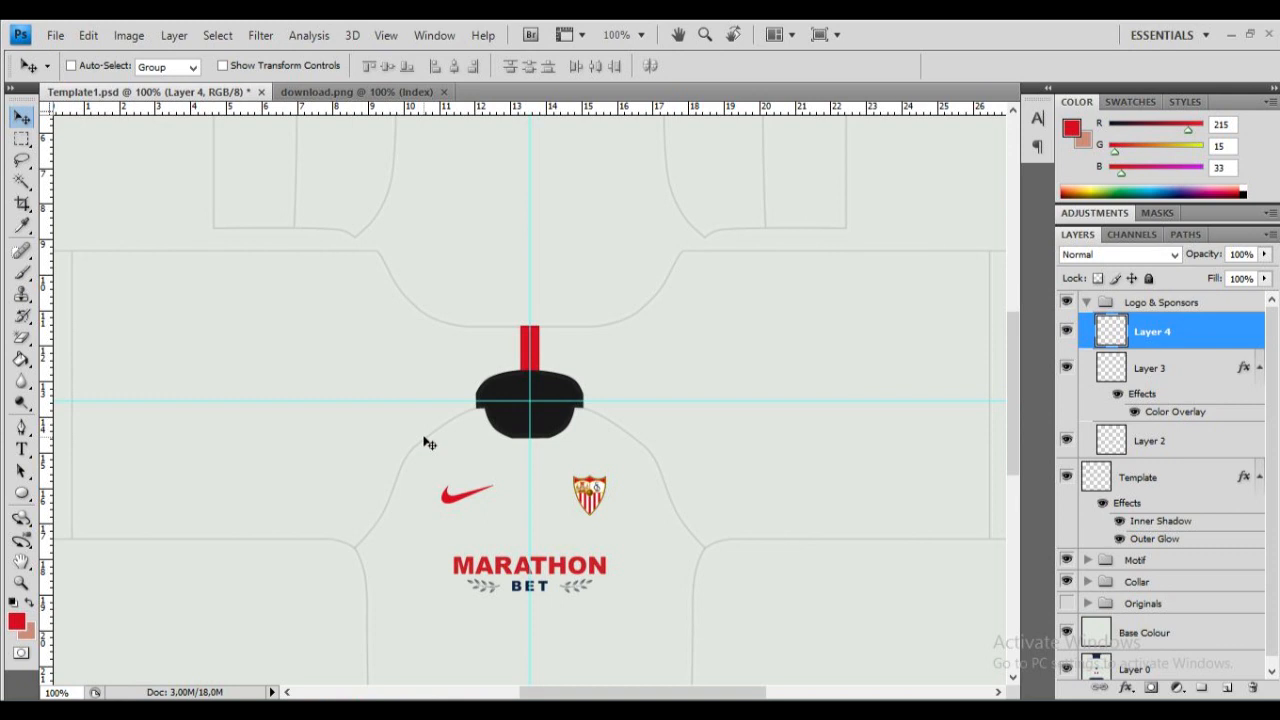
scroll(857, 357, "down", 5)
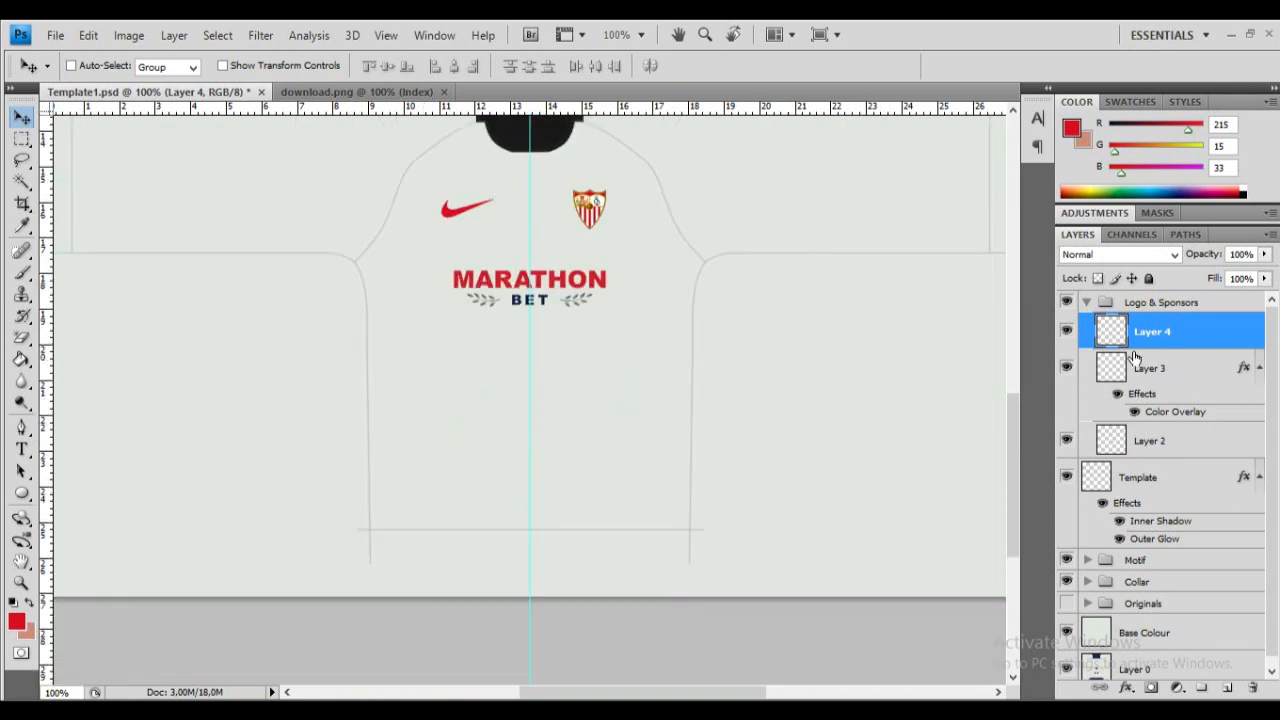
Step: Collapse the Logo & Sponsors group, hide Base Colour, and select the rectangle of the original Captain armband at the template's lower edge
left_click(1088, 303)
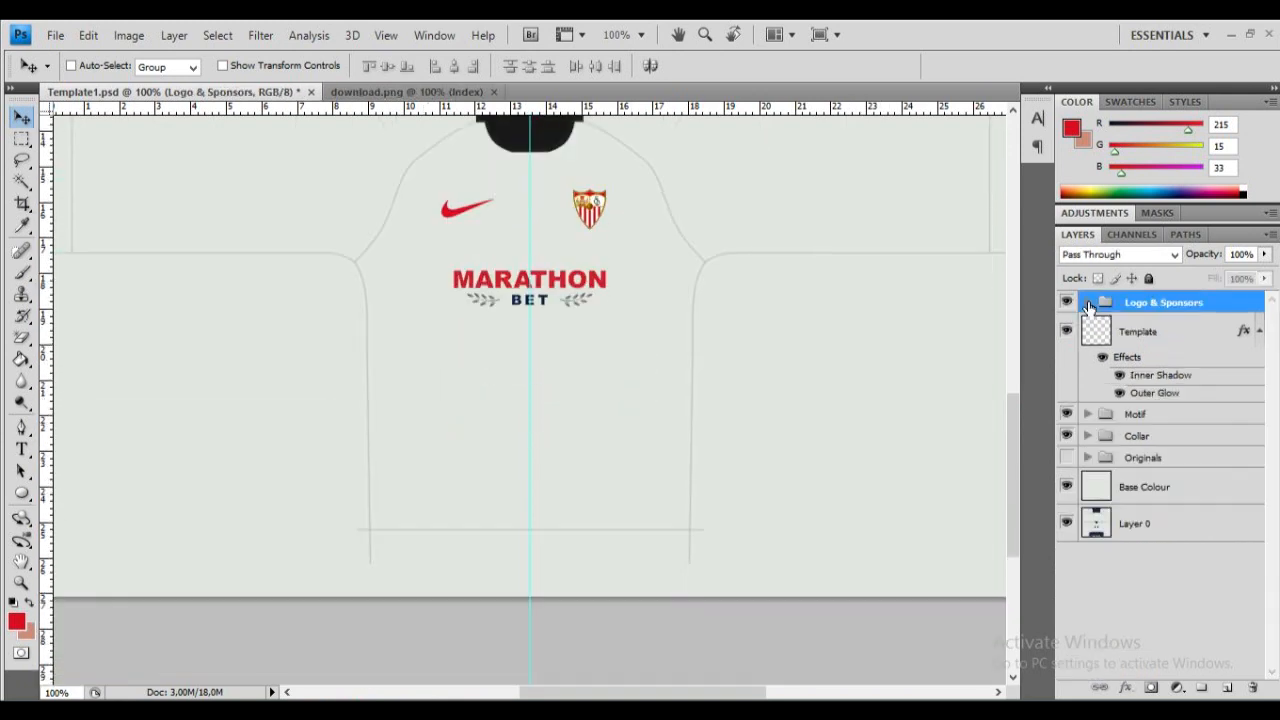
left_click(1066, 487)
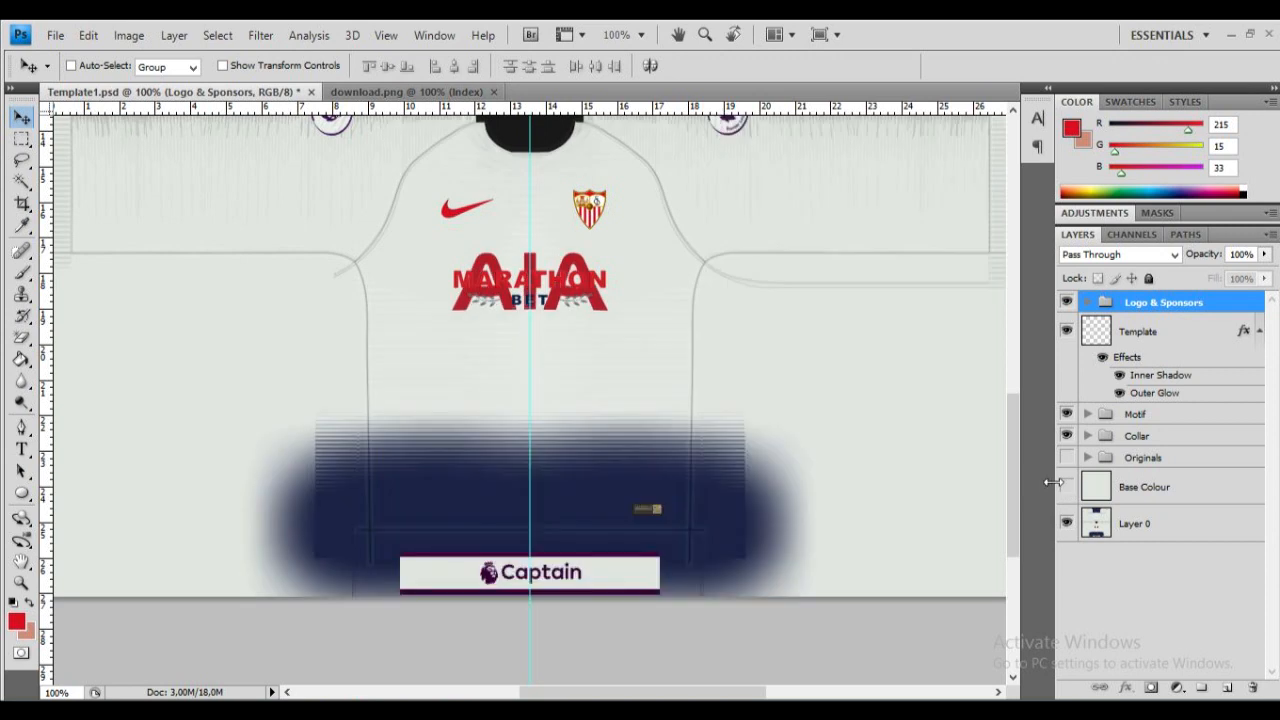
key("ctrl+plus")
key("ctrl+plus")
scroll(585, 411, "down", 3)
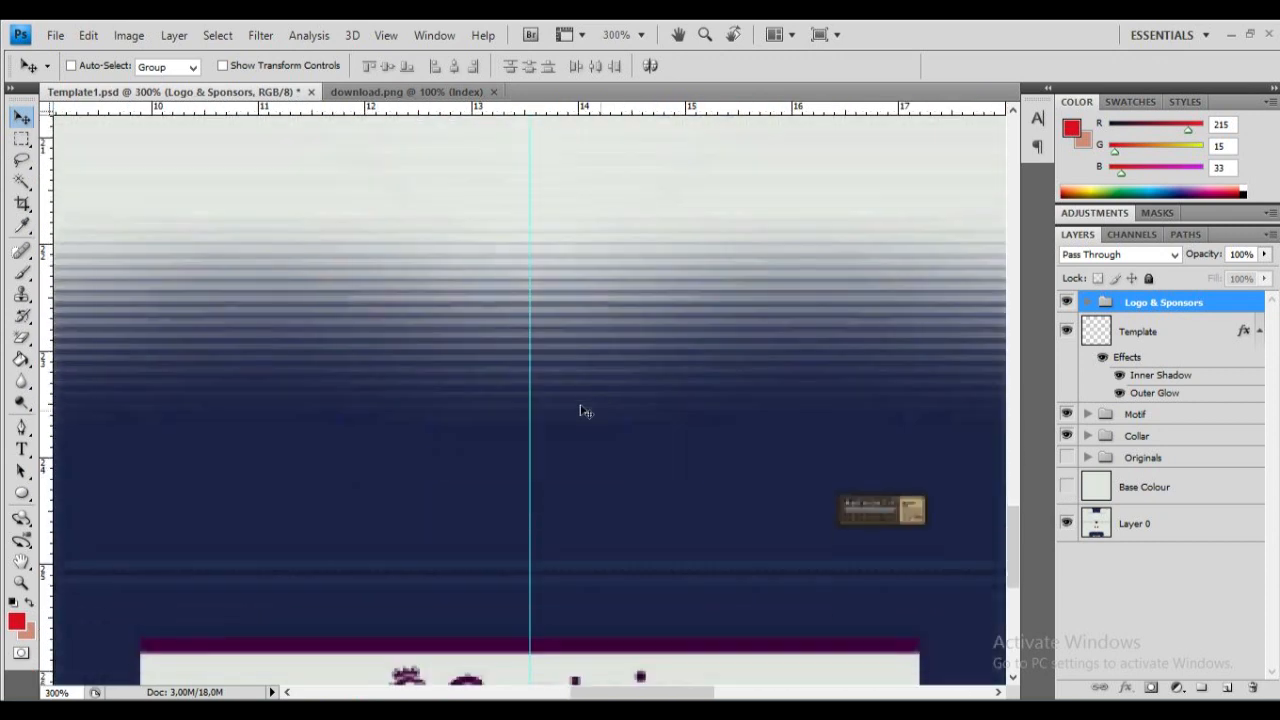
scroll(585, 411, "down", 3)
left_click(22, 138)
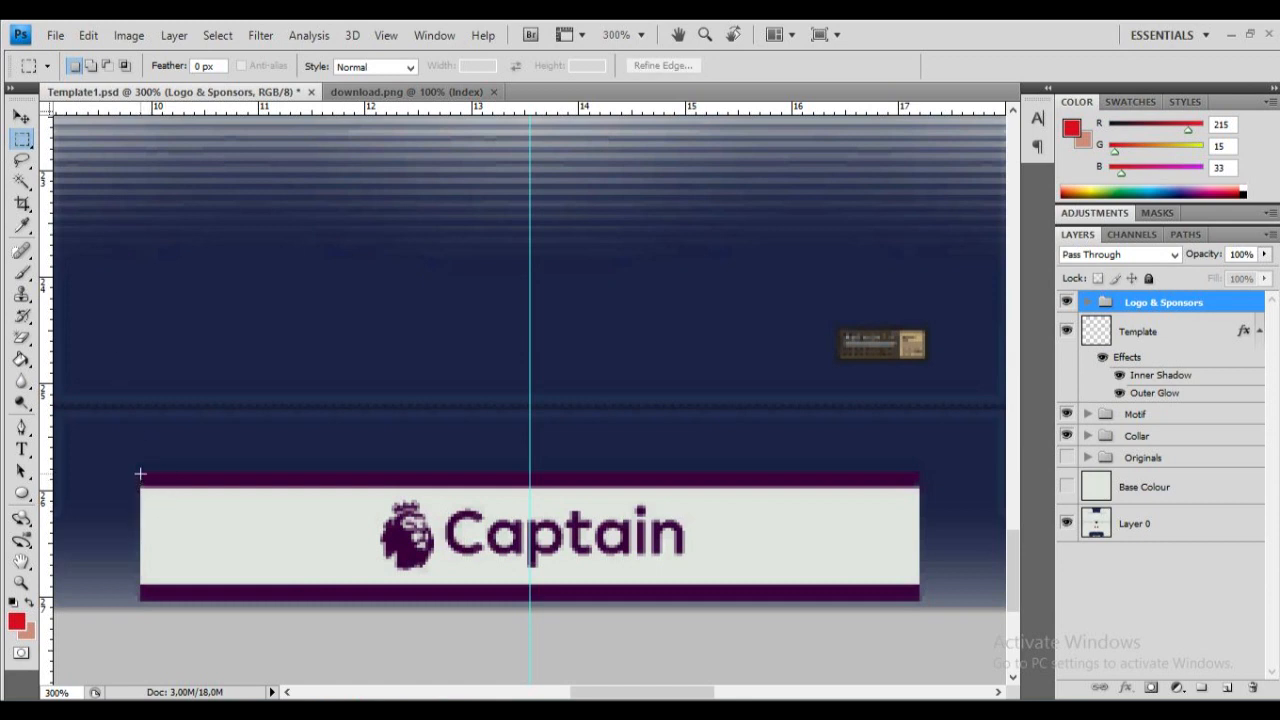
left_click_drag(161, 548, 817, 525)
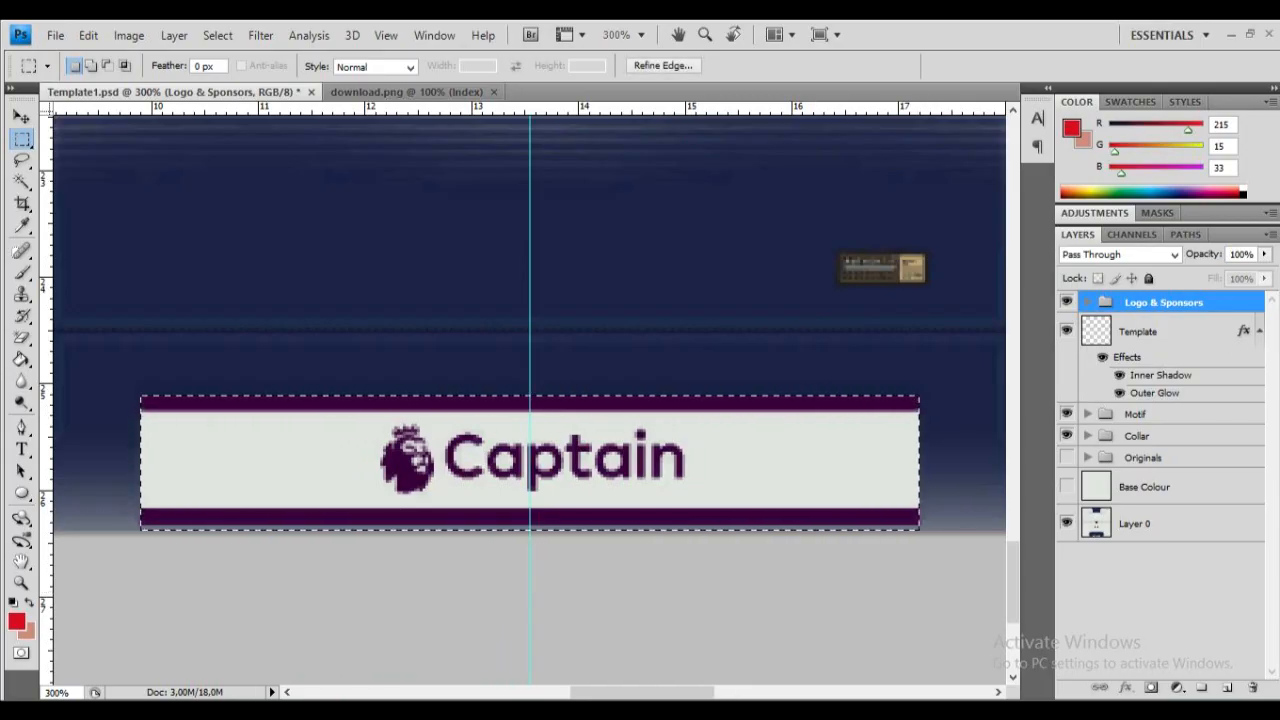
Step: Add a new layer above the Logo & Sponsors group and name it Captain Armband
left_click(1227, 688)
double_click(1131, 312)
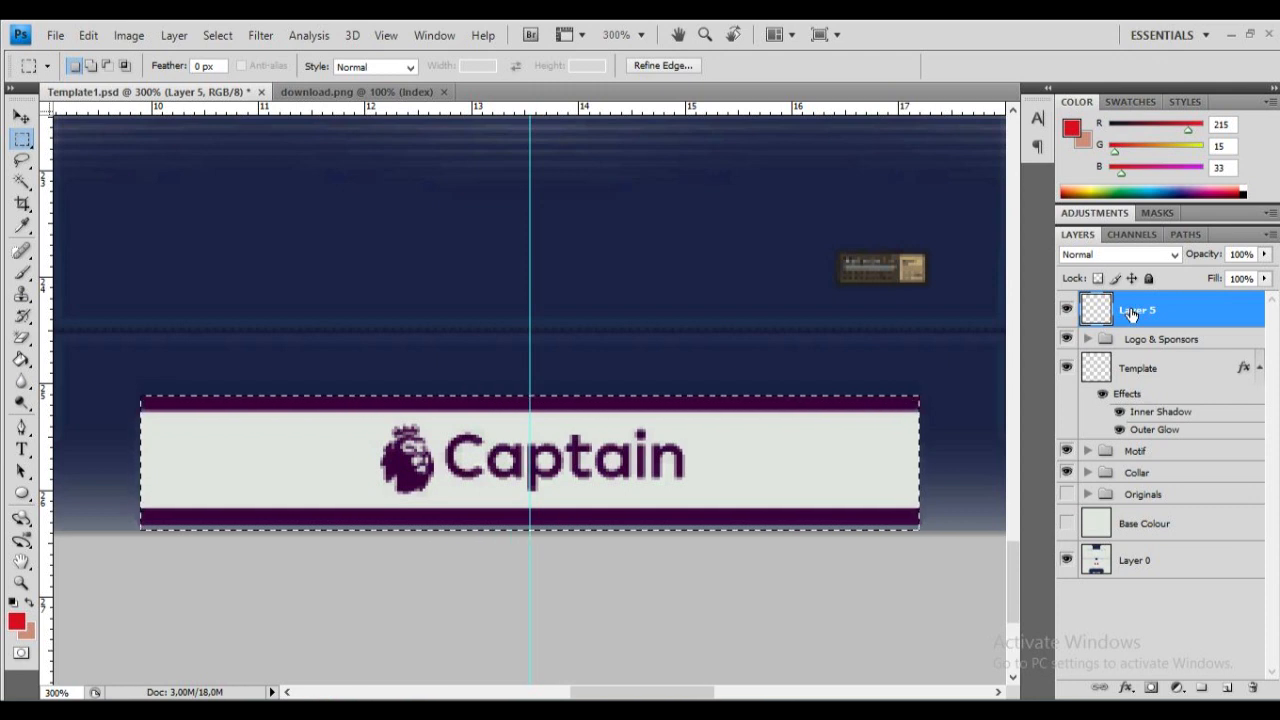
double_click(1131, 312)
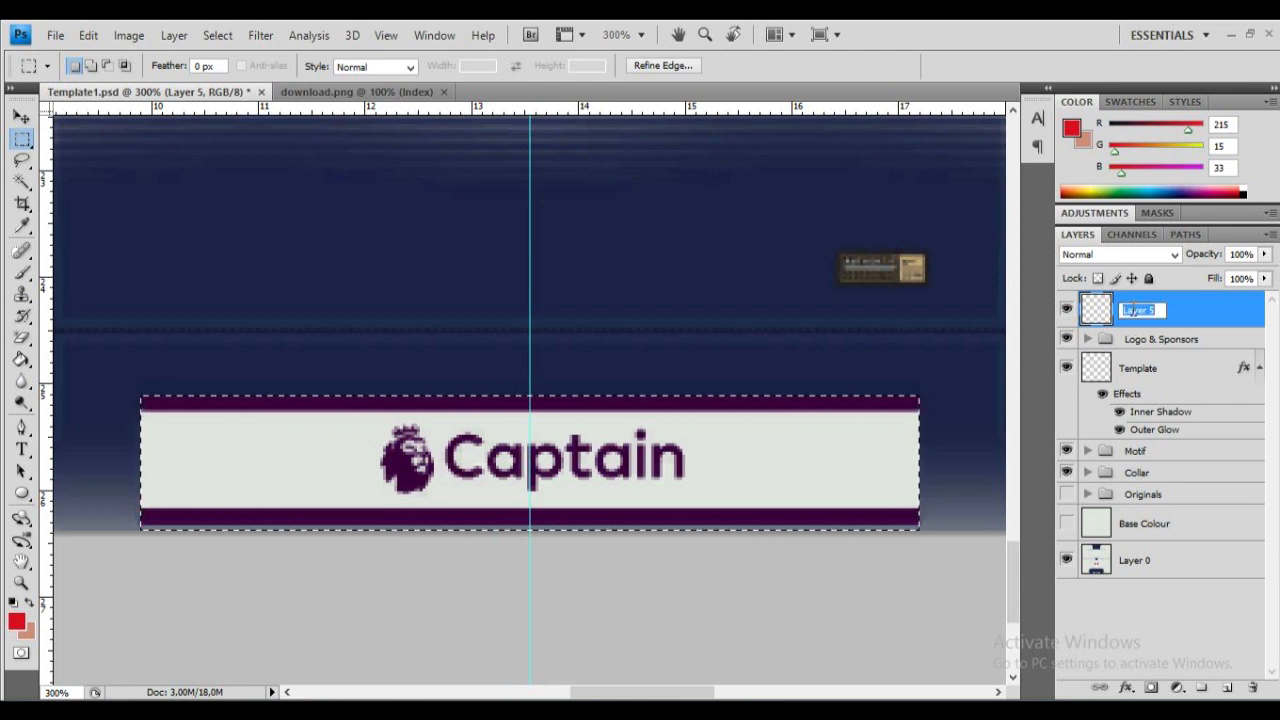
type("Captain Armban")
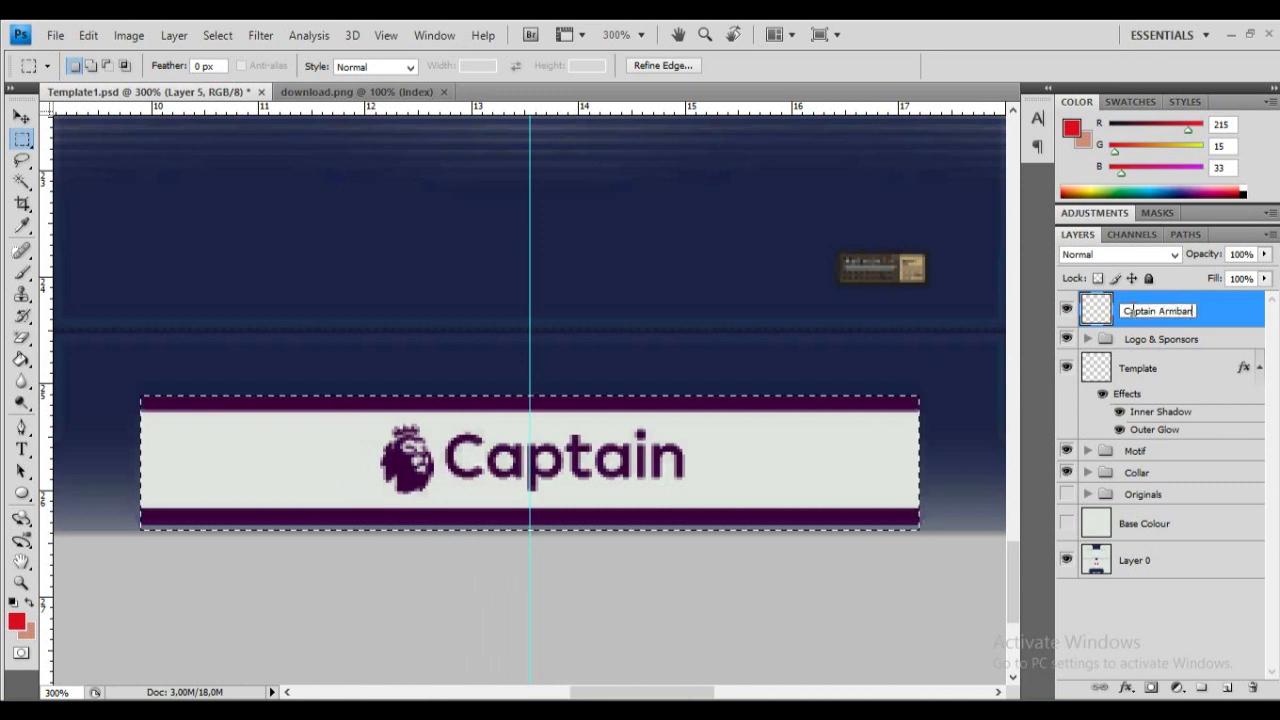
type("d")
key("Return")
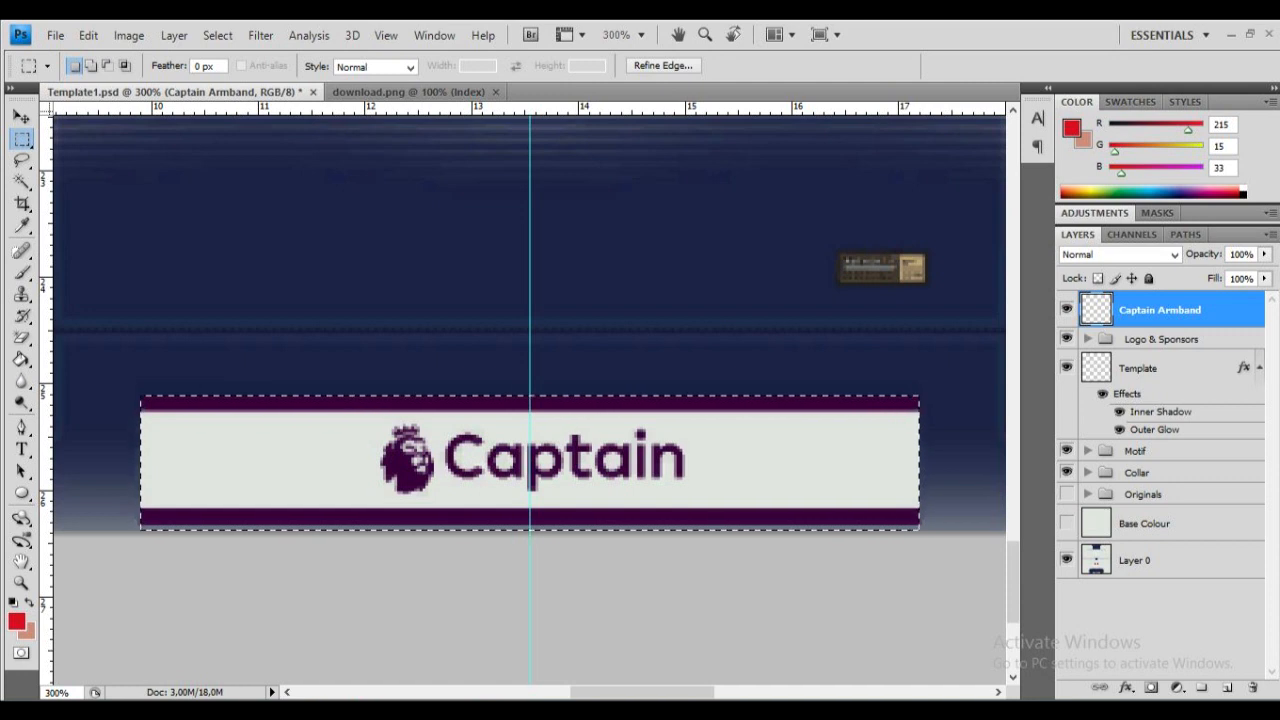
Step: Switch to the browser, search Google Images for "sevilla's captain armband", and open the photo of the red and white armbands
key("alt+Tab")
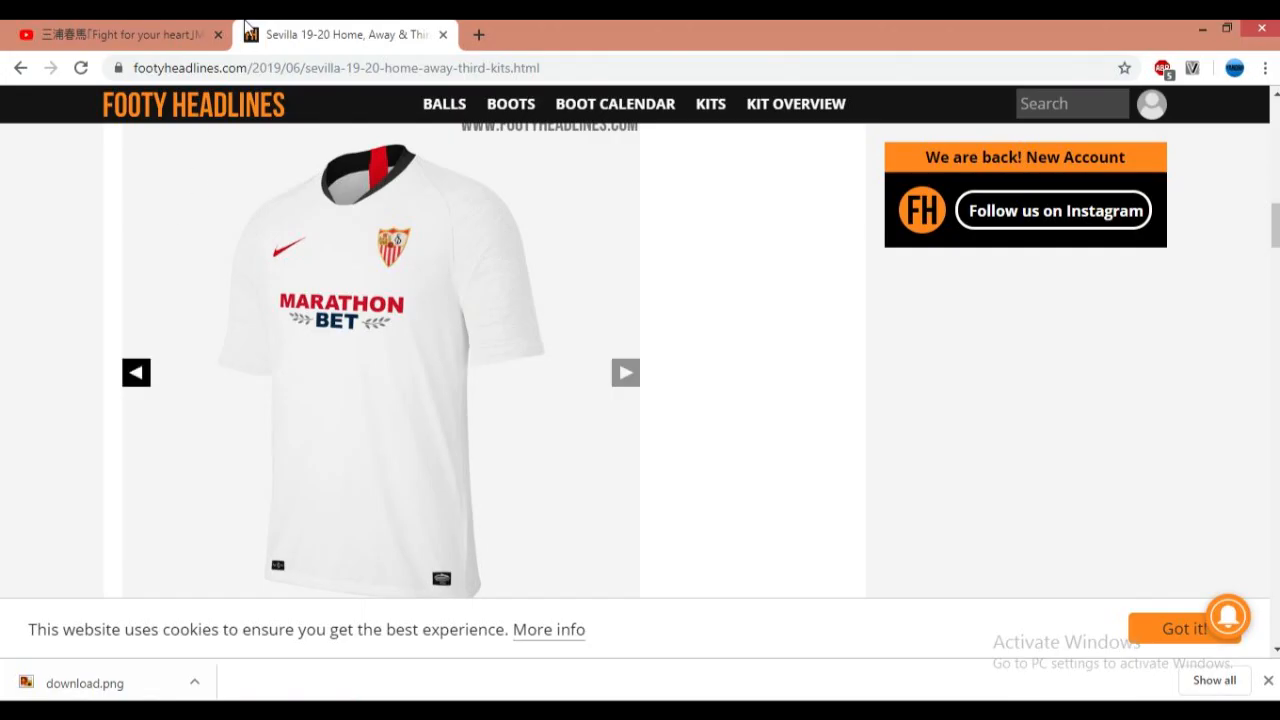
left_click(476, 34)
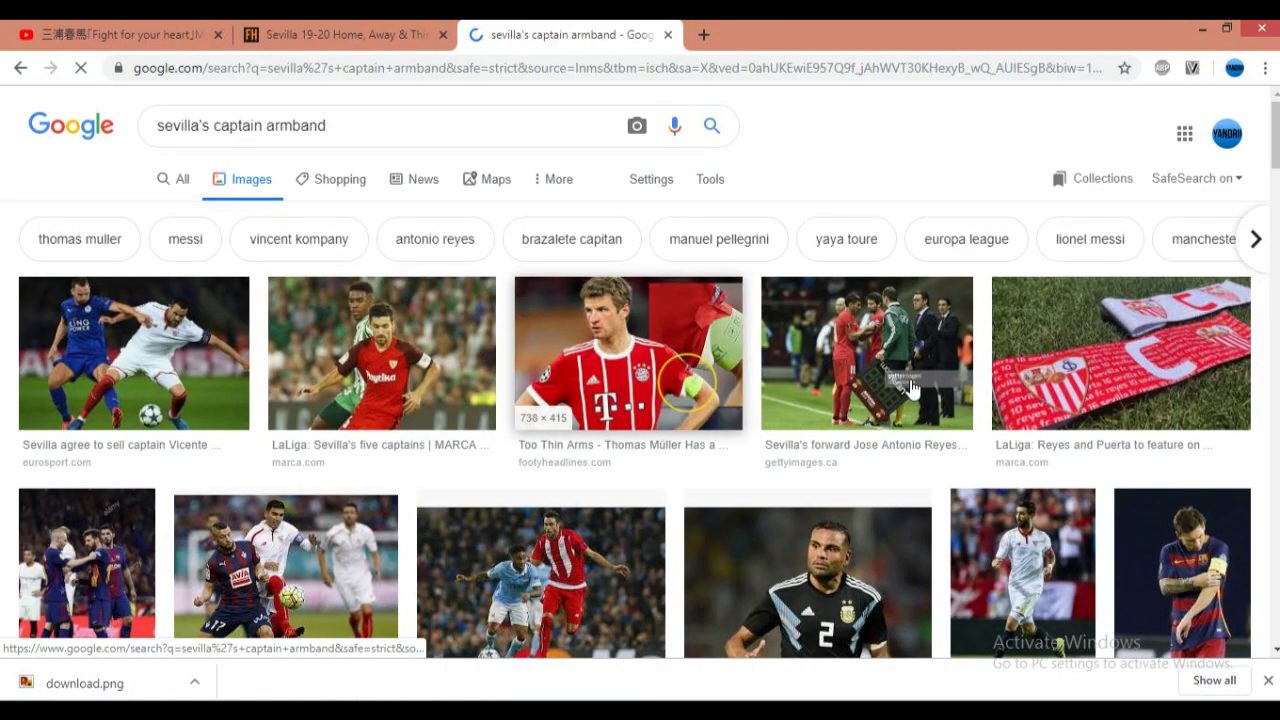
left_click(1050, 349)
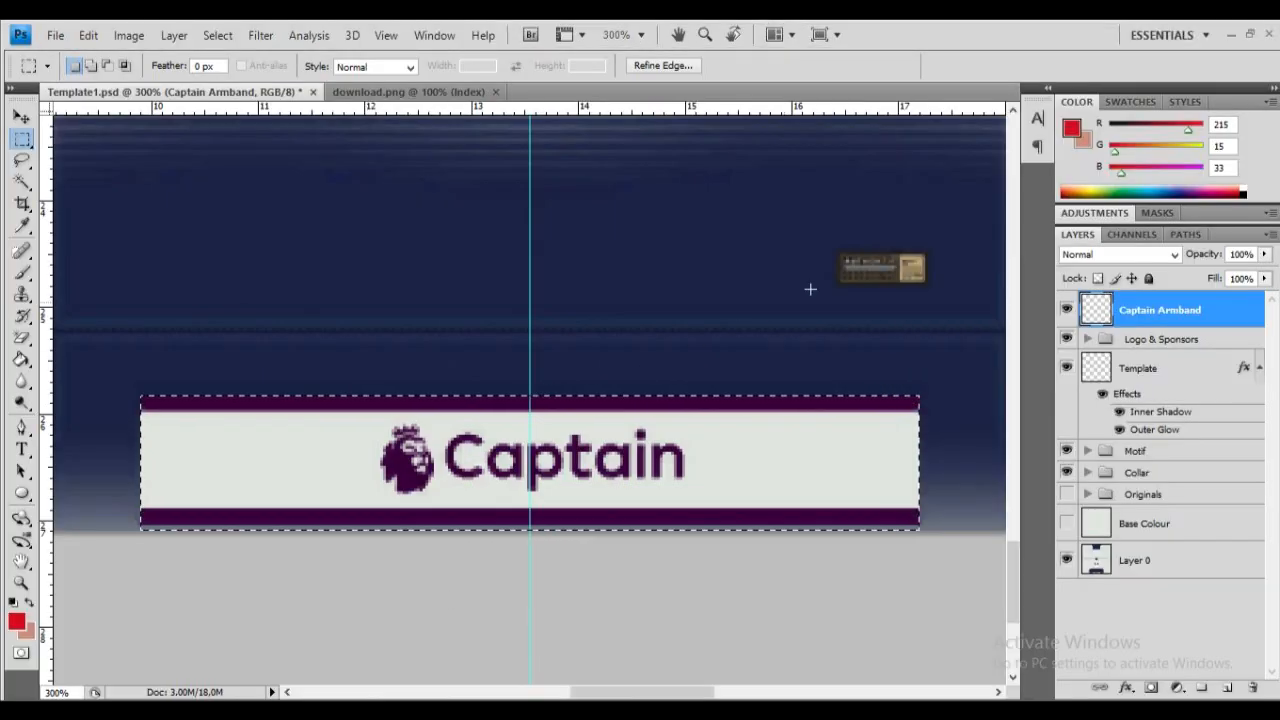
Step: Back in Photoshop, fill the armband selection with yellow f0f312 on the Captain Armband layer and deselect it
left_click(22, 359)
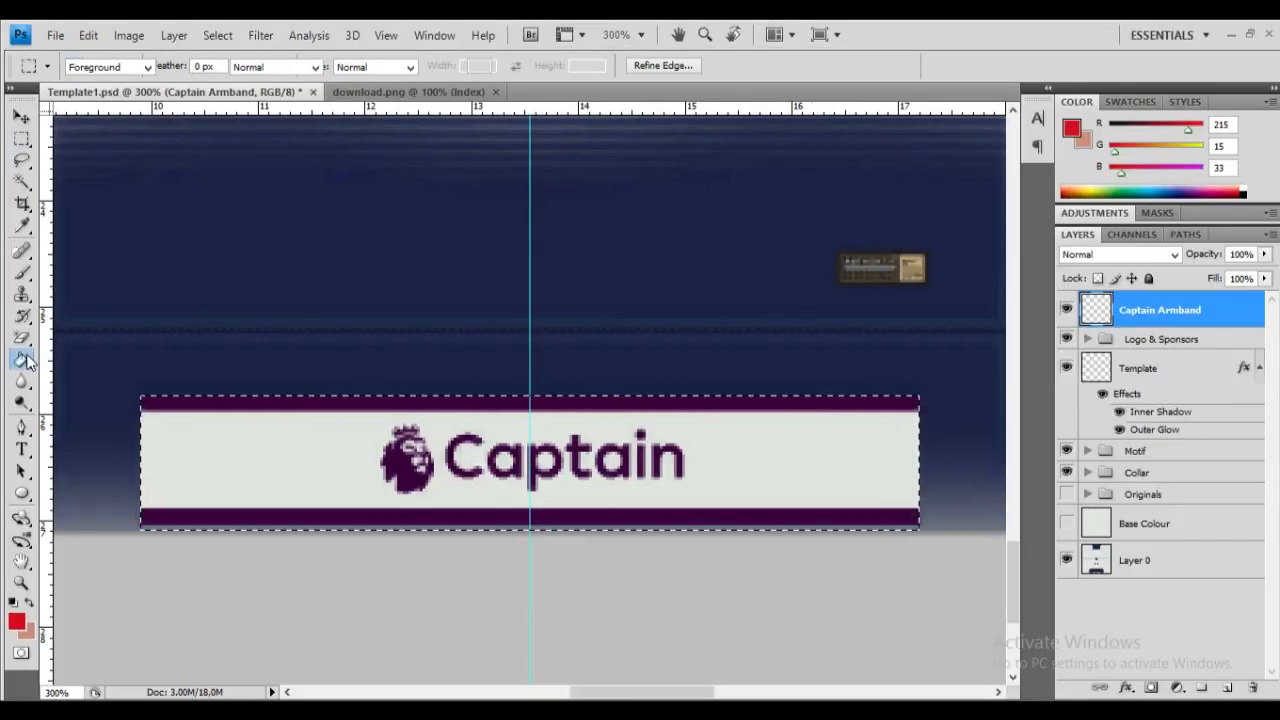
left_click(16, 622)
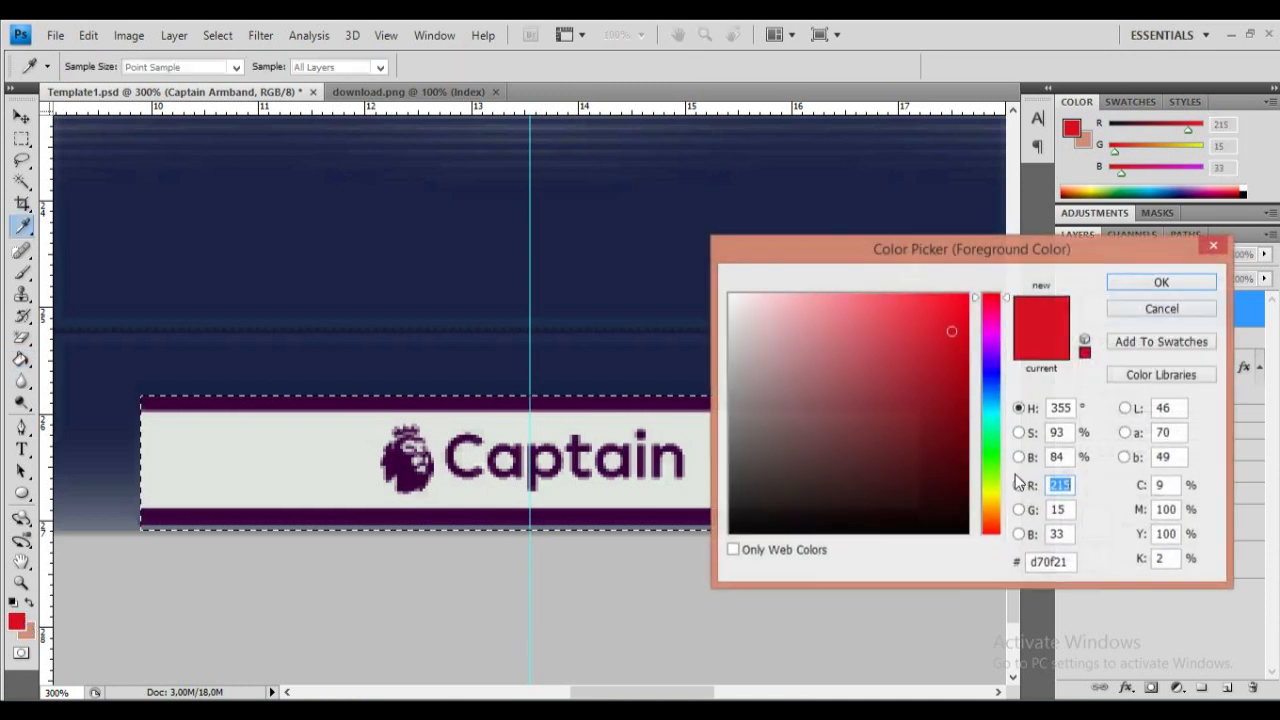
left_click(990, 503)
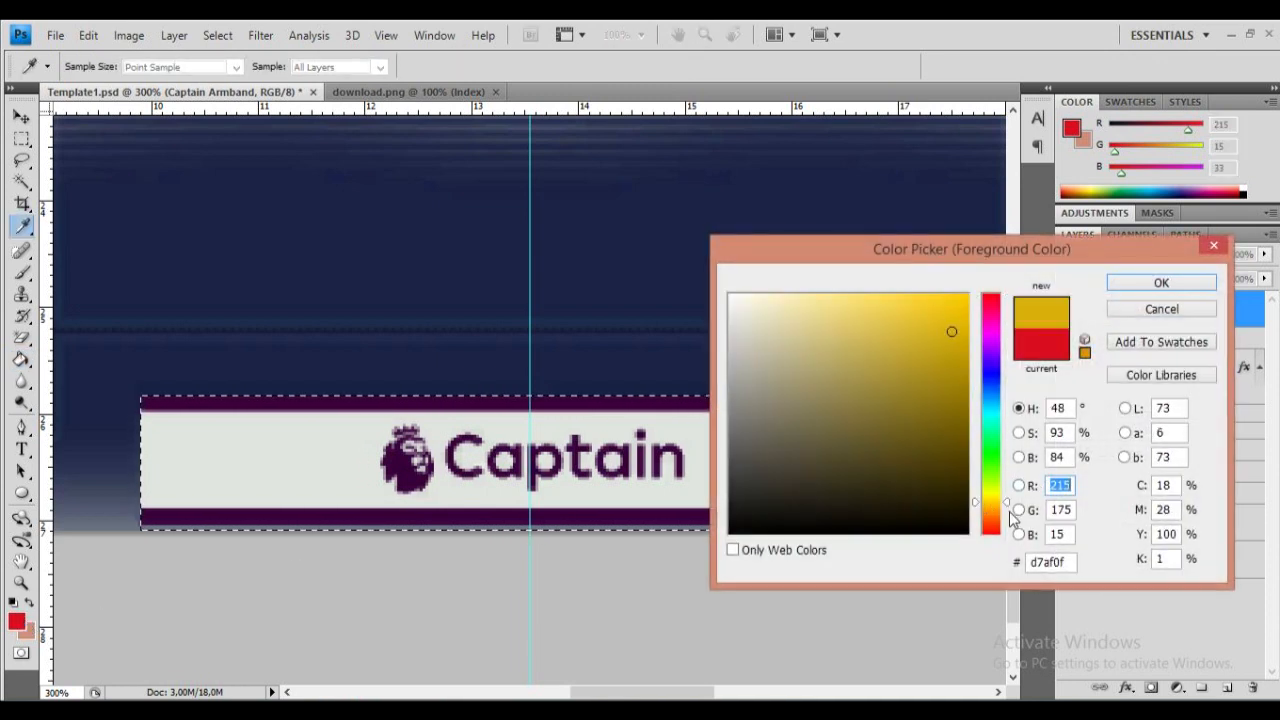
left_click(1008, 493)
left_click(951, 302)
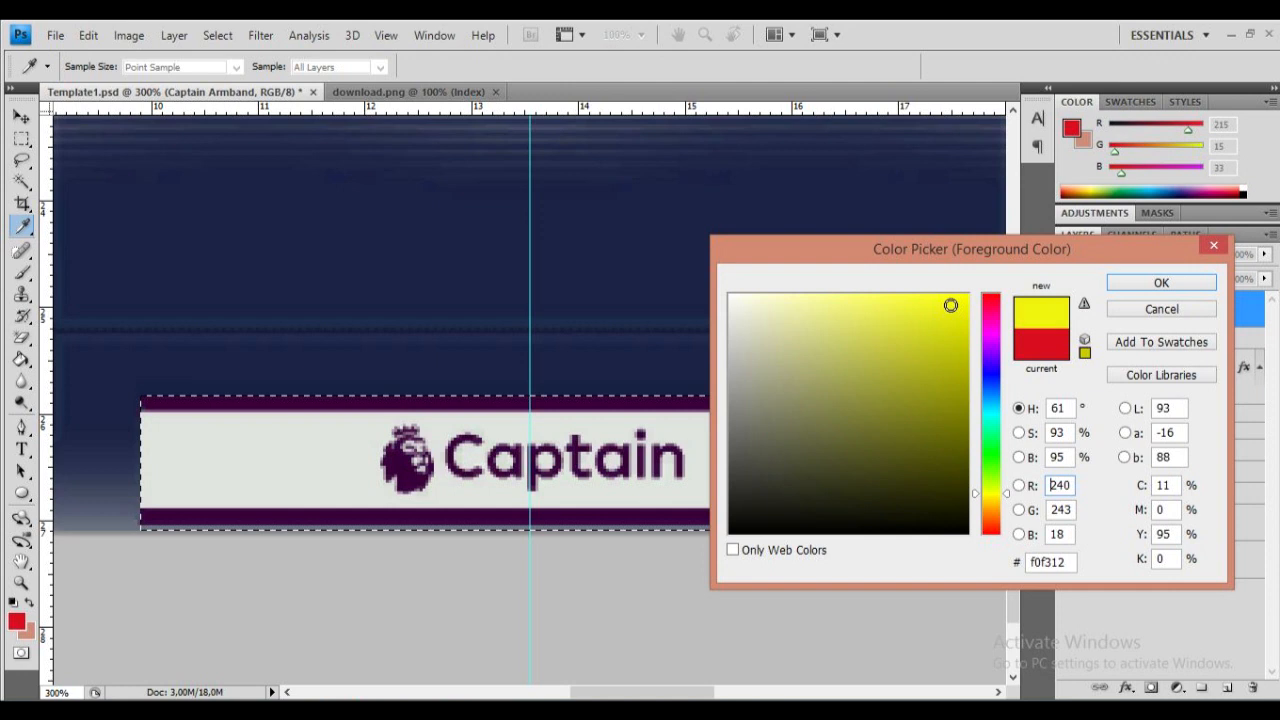
left_click(1190, 284)
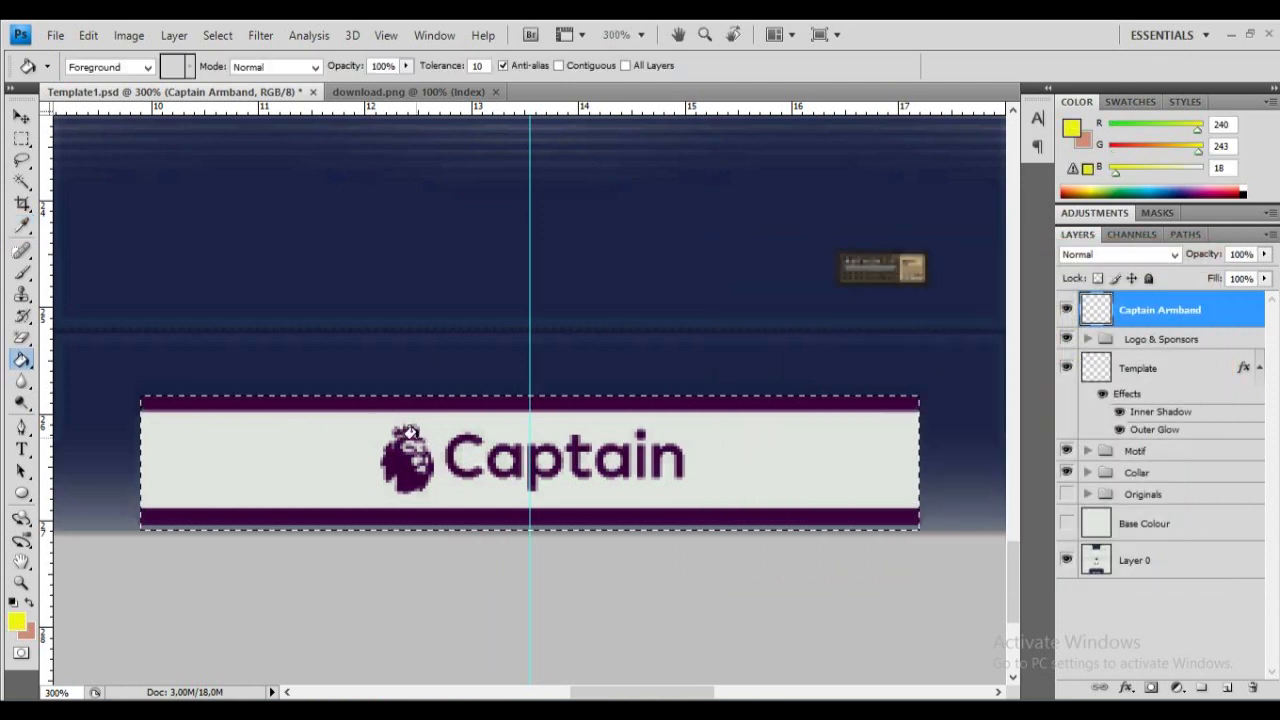
left_click(412, 436)
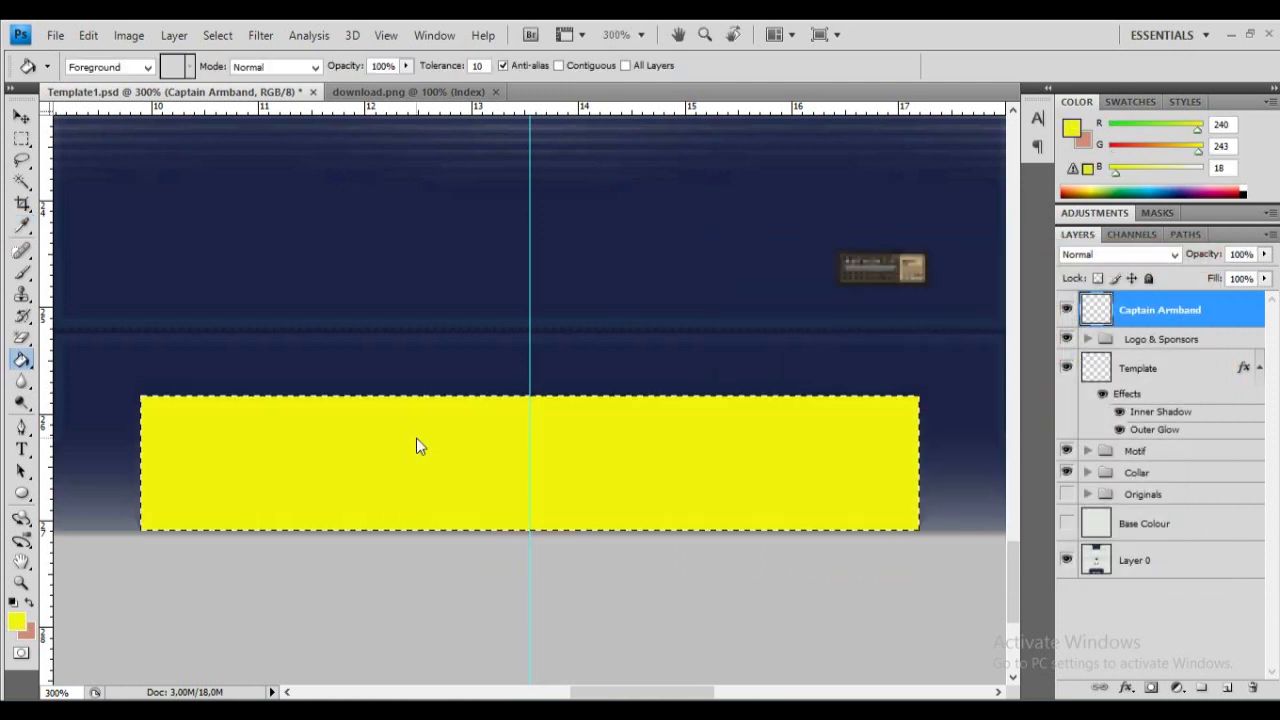
left_click(22, 138)
left_click(280, 208)
Step: Add the text "C" in Impact 36 pt above the yellow armband and set its colour to black 000000
left_click(24, 450)
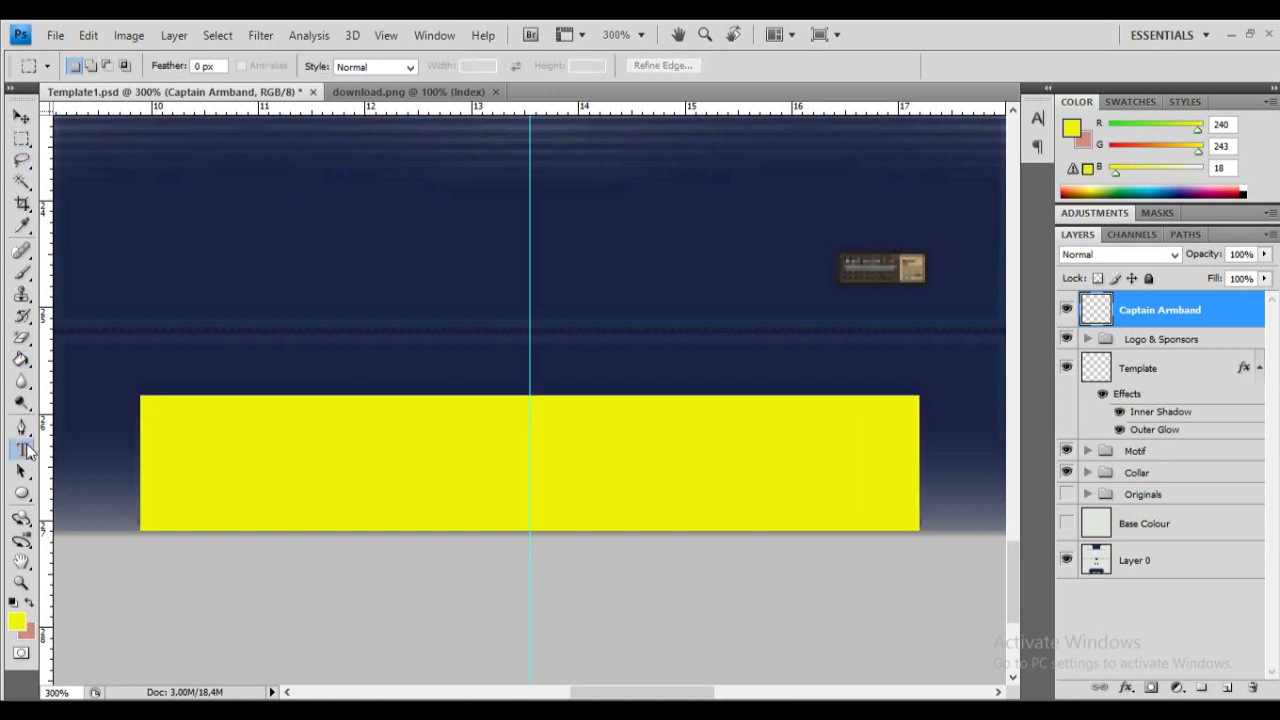
left_click(428, 287)
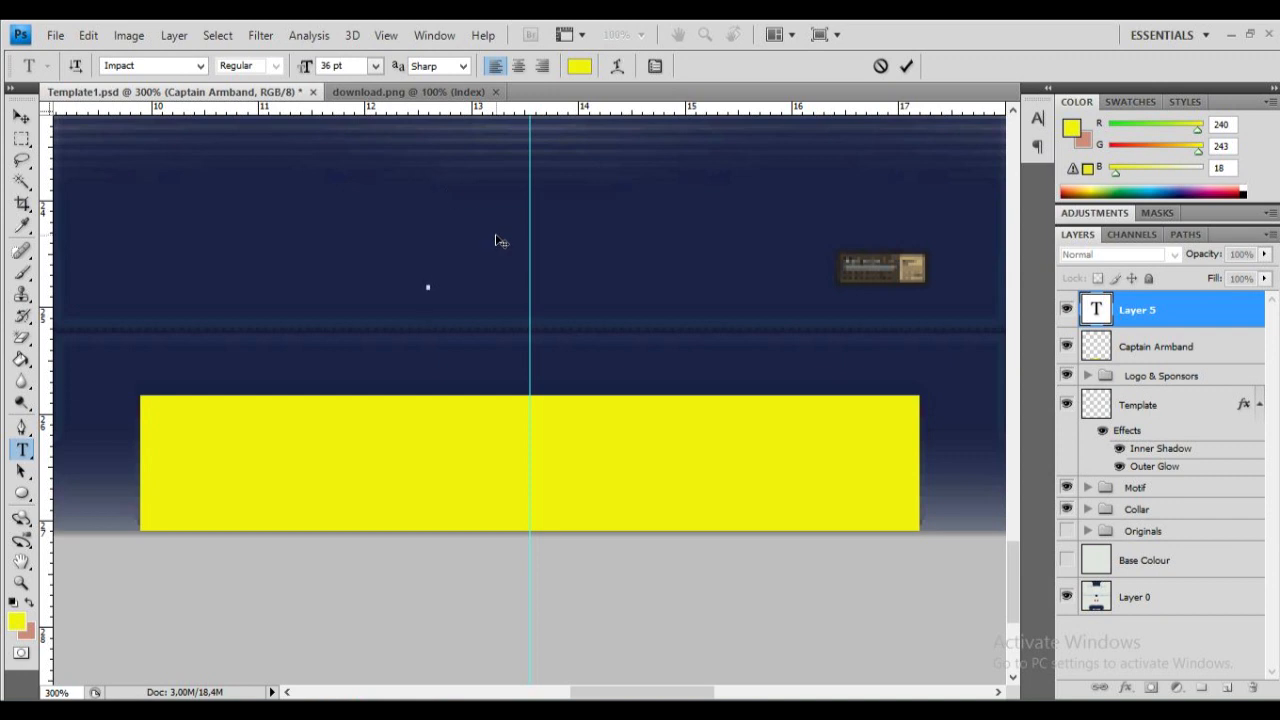
type("C")
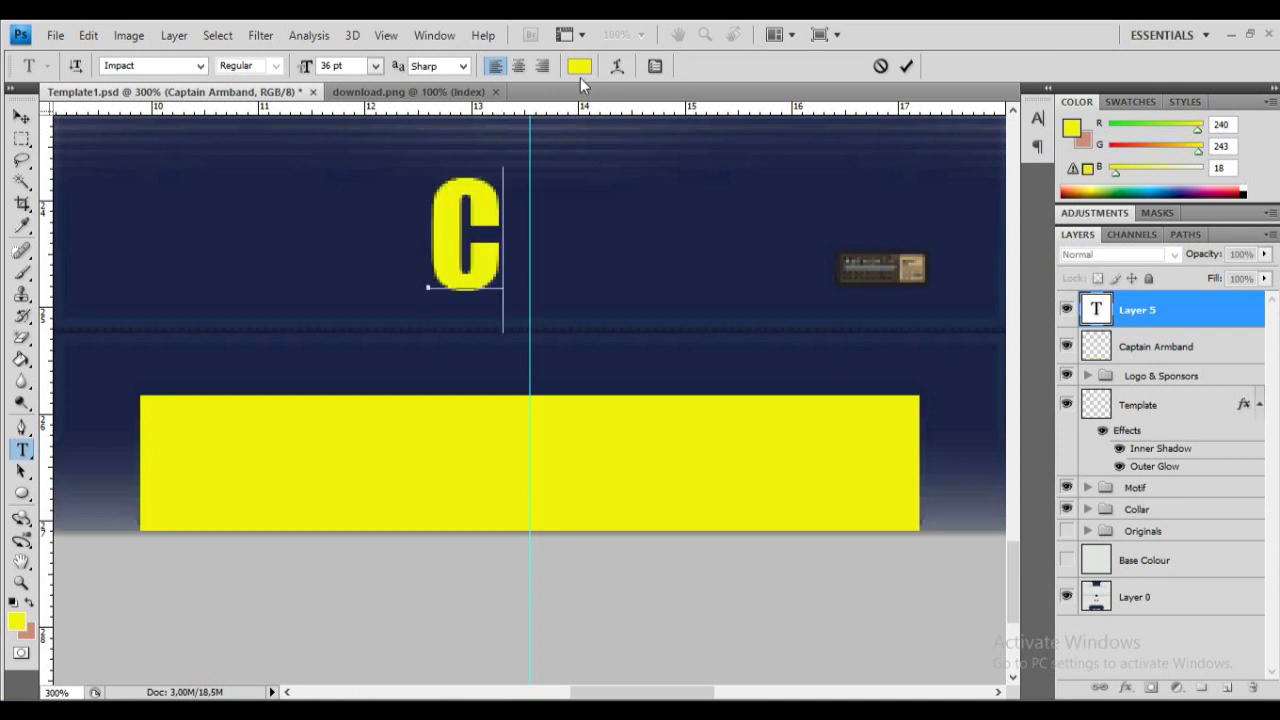
key("ctrl+a")
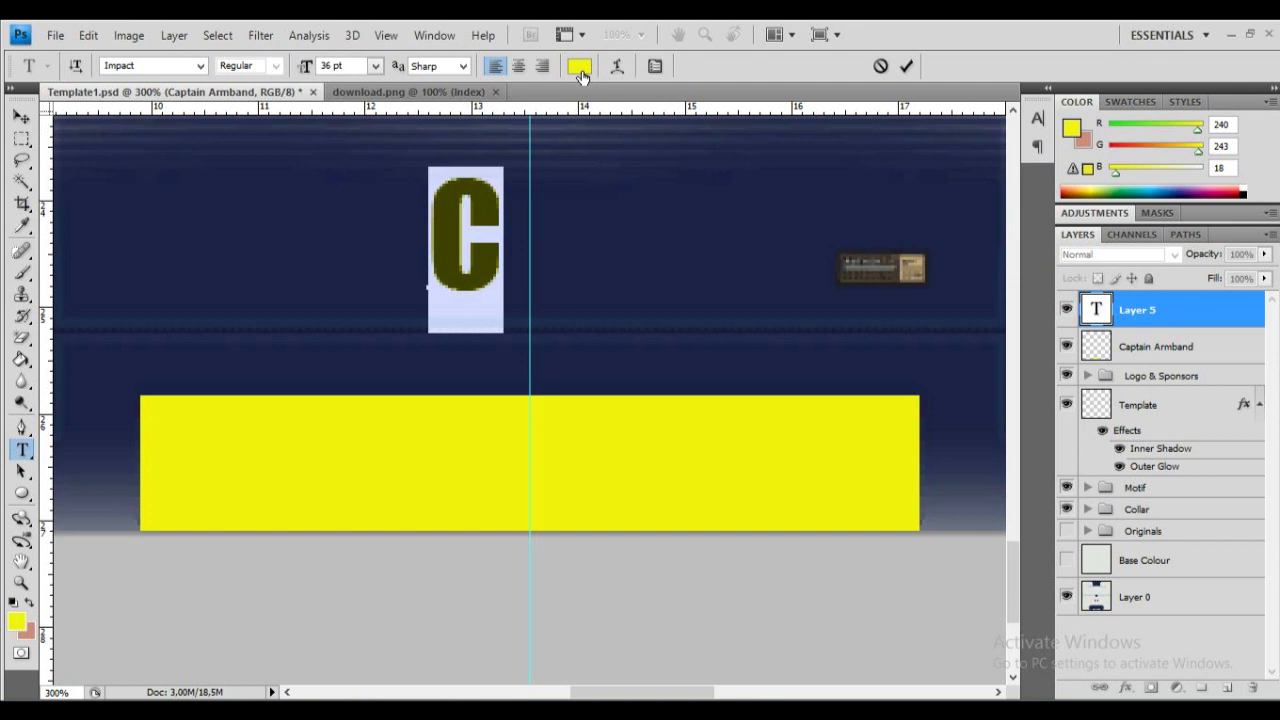
left_click(580, 70)
left_click_drag(822, 328, 729, 533)
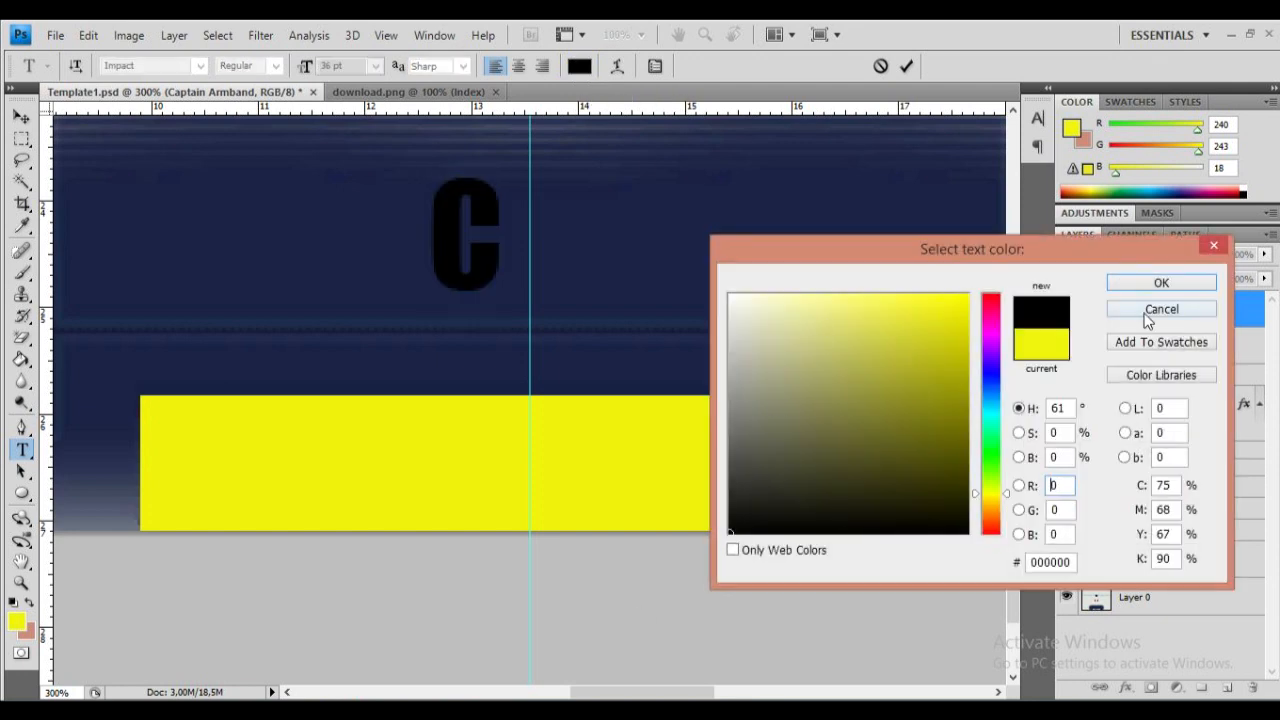
left_click(1161, 284)
left_click(21, 117)
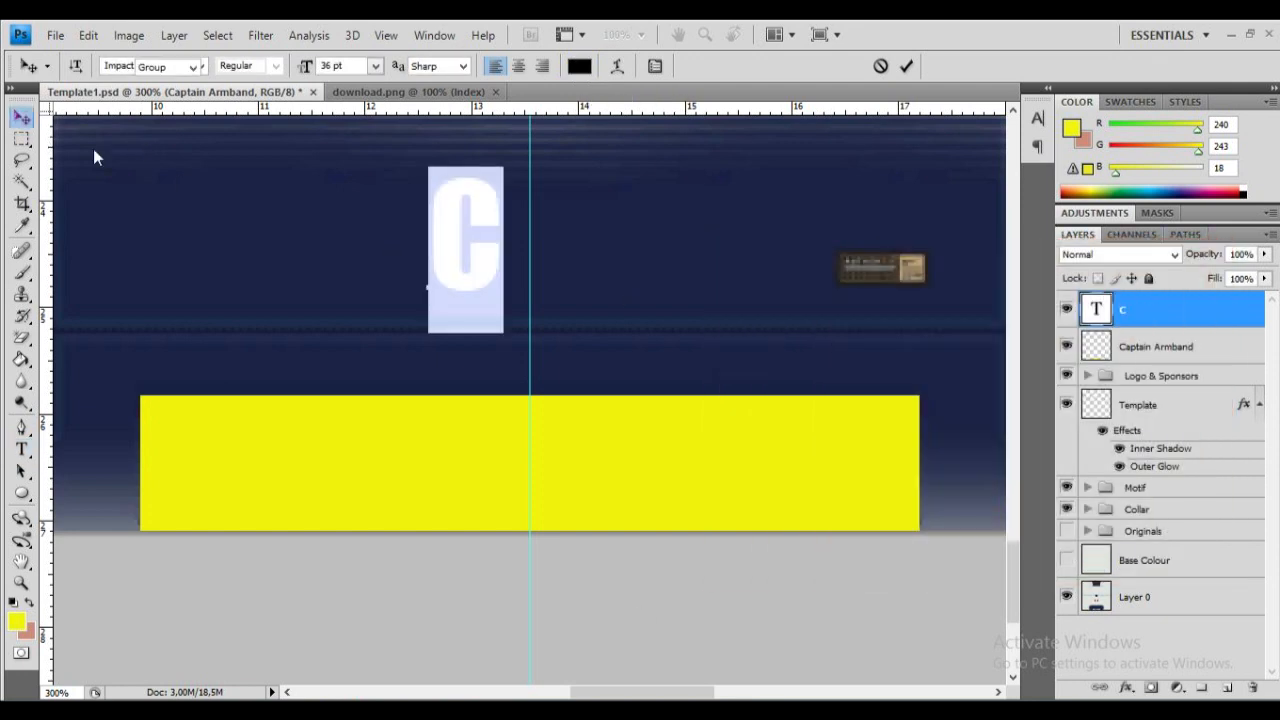
Step: Centre the letter C horizontally on the whole canvas, using a select-all selection, and deselect
key("ctrl+a")
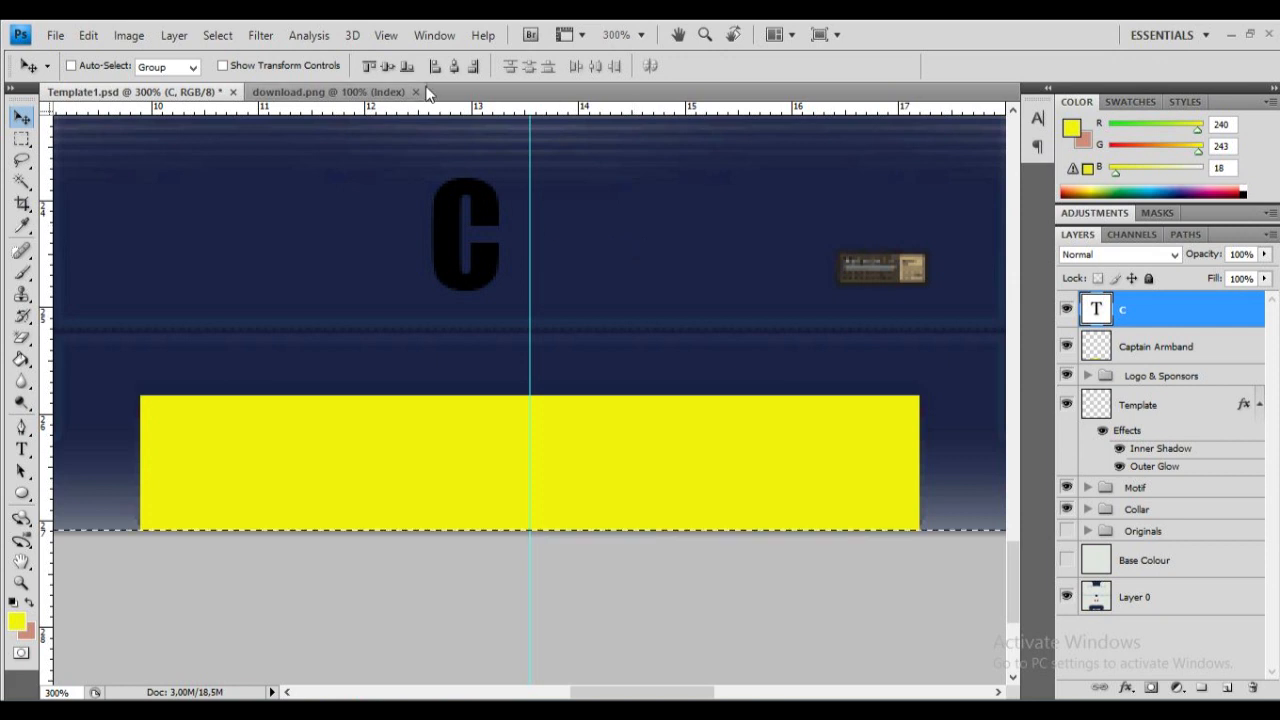
left_click(453, 66)
left_click(21, 139)
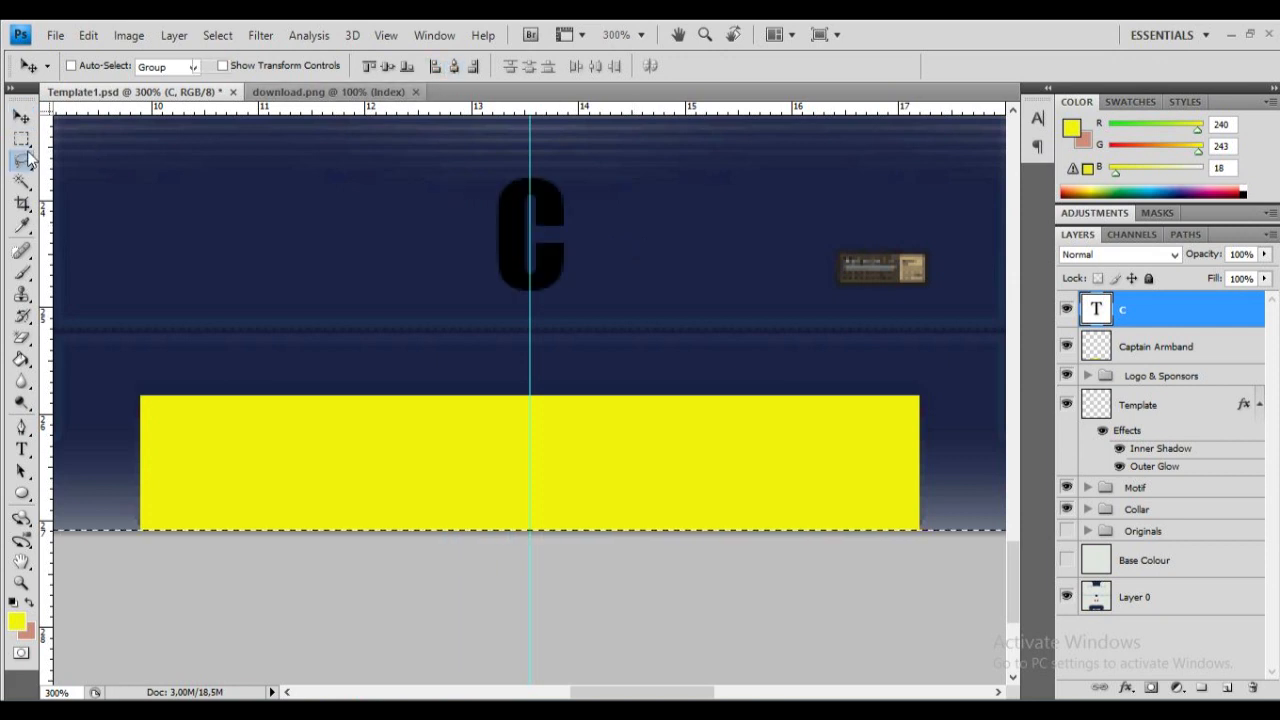
key("v")
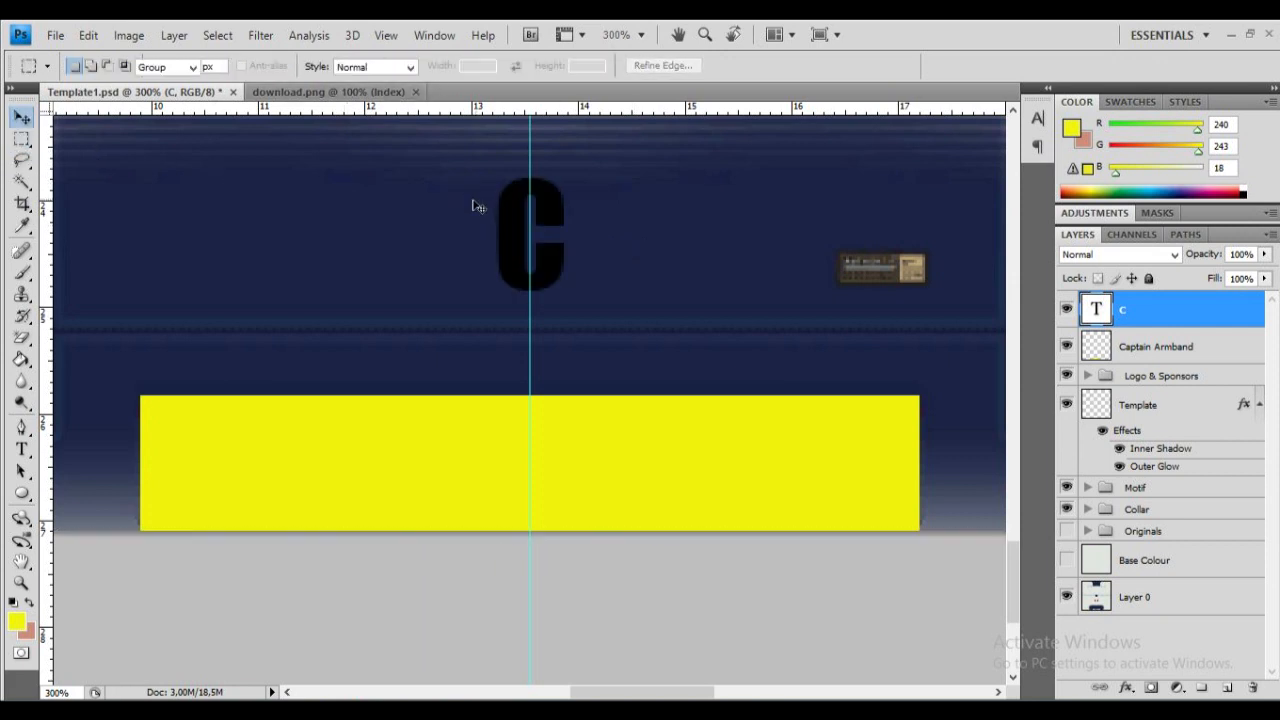
key("ctrl+d")
Step: Move the letter C straight down into the vertical middle of the yellow armband
key("shift+Down")
key("shift+Down")
key("shift+Down")
key("shift+Down")
key("shift+Down")
key("shift+Down")
key("shift+Down")
key("shift+Down")
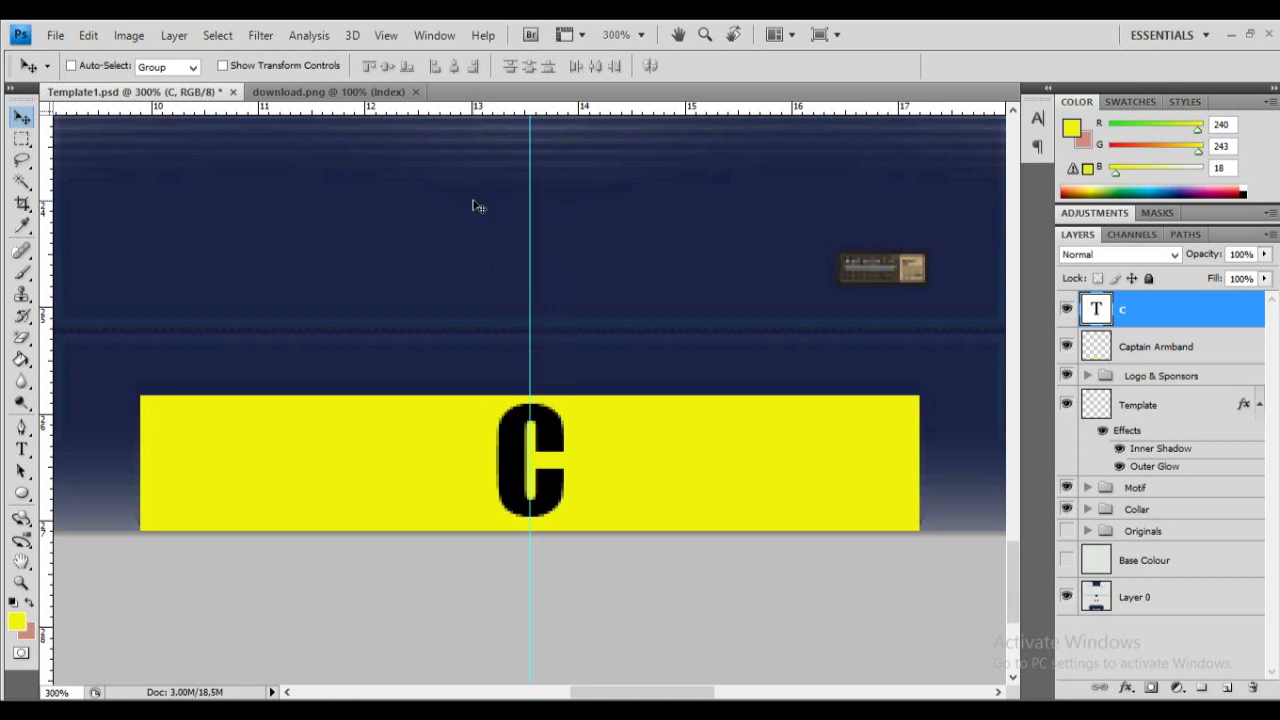
key("Down")
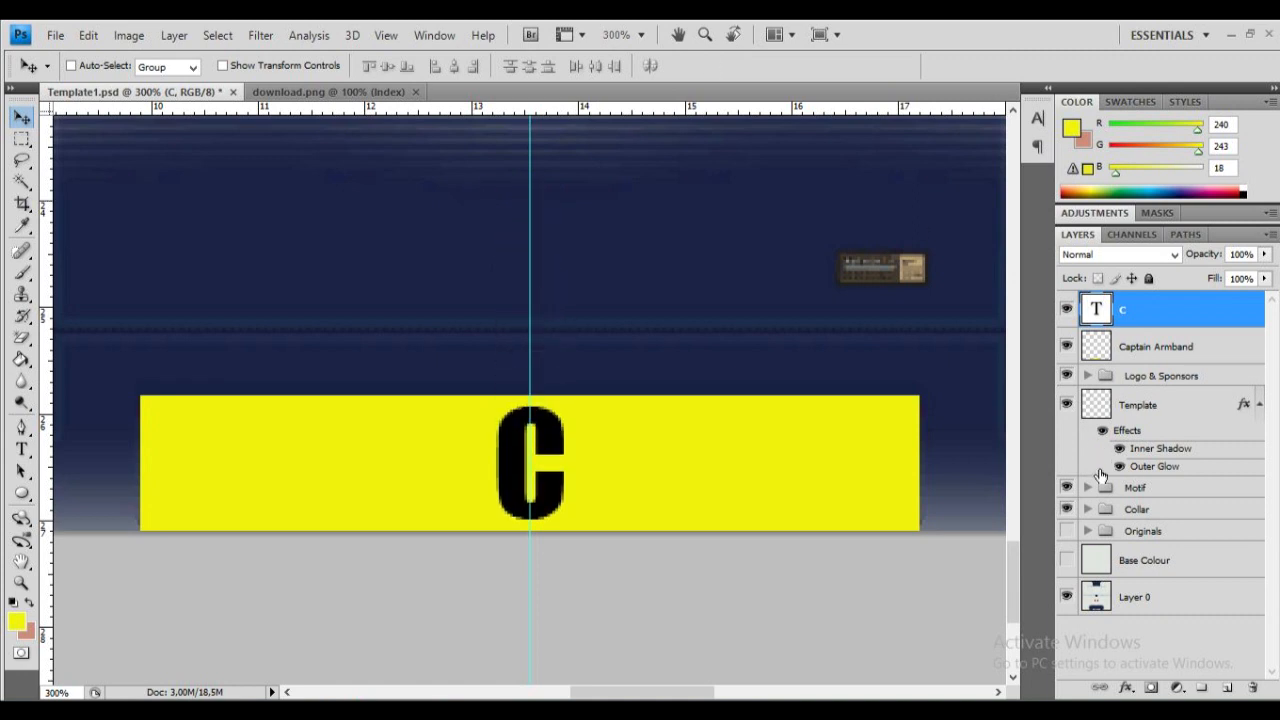
Step: Select the Base Colour layer, make it visible again, and review the whole kit template with the armband
left_click(1075, 568)
left_click(1068, 562)
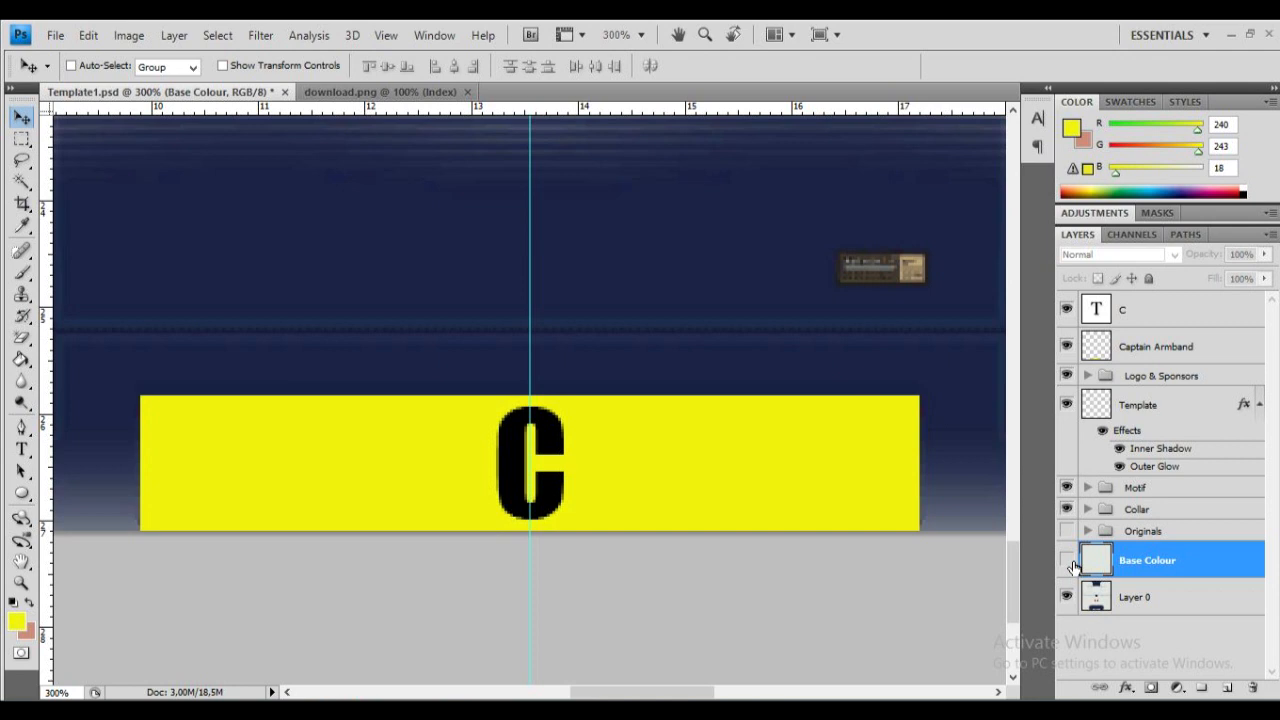
key("ctrl+minus")
key("ctrl+minus")
key("ctrl+minus")
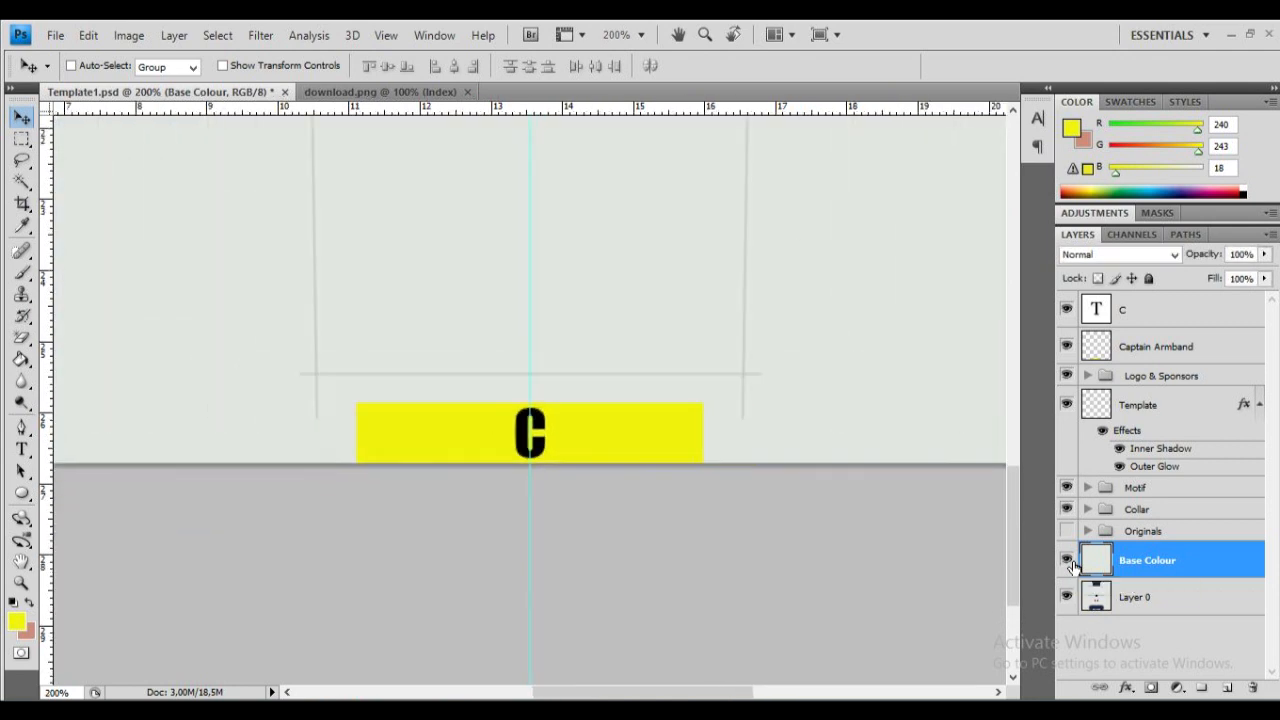
key("ctrl+plus")
key("ctrl+plus")
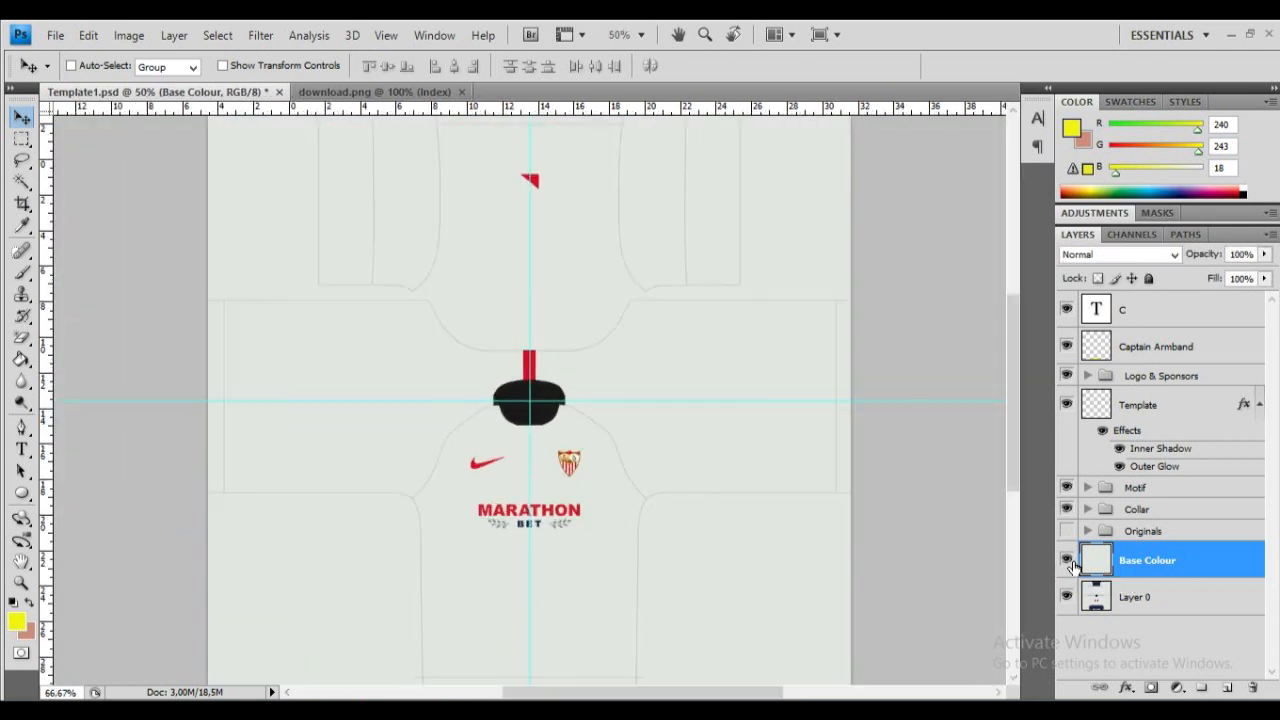
key("ctrl+minus")
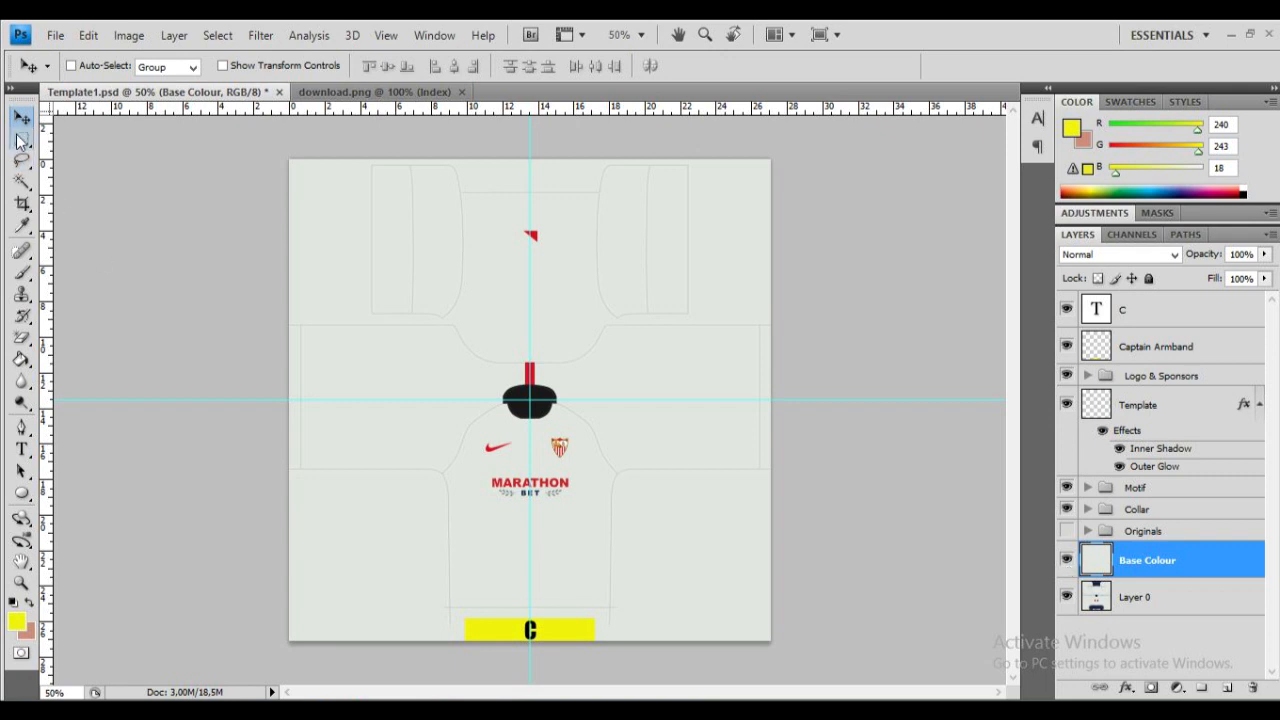
key("ctrl+plus")
key("ctrl+minus")
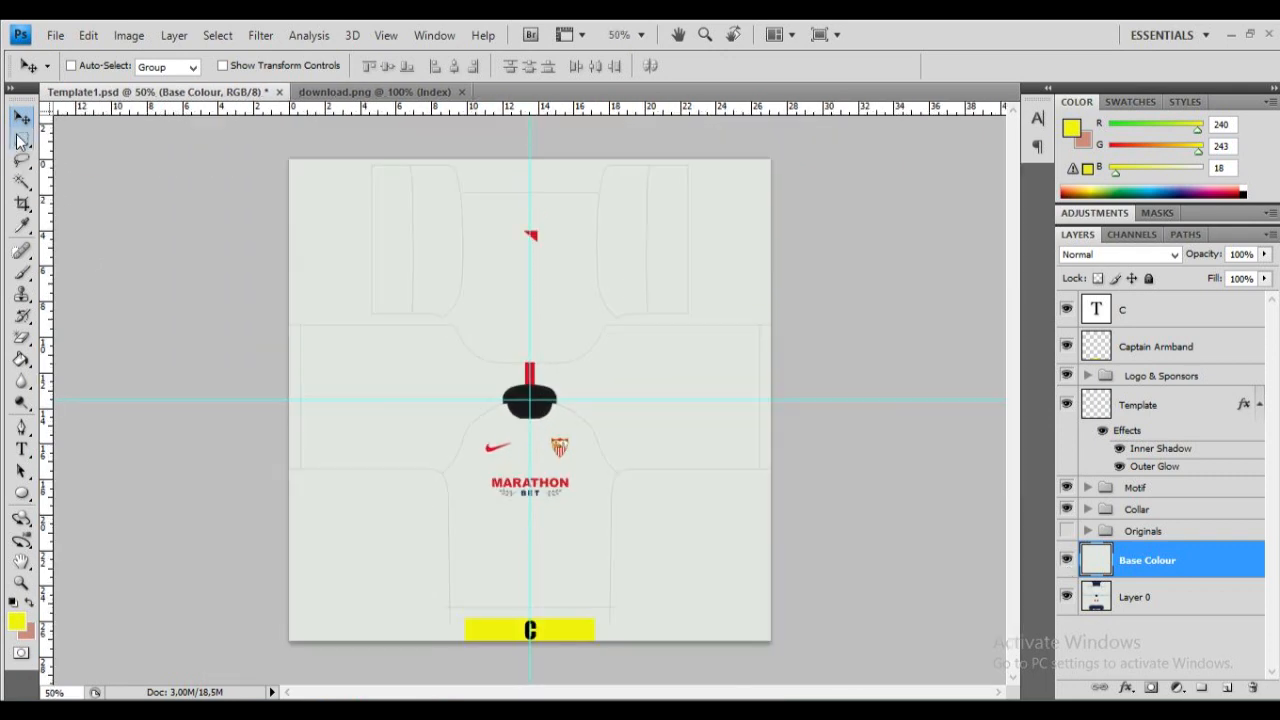